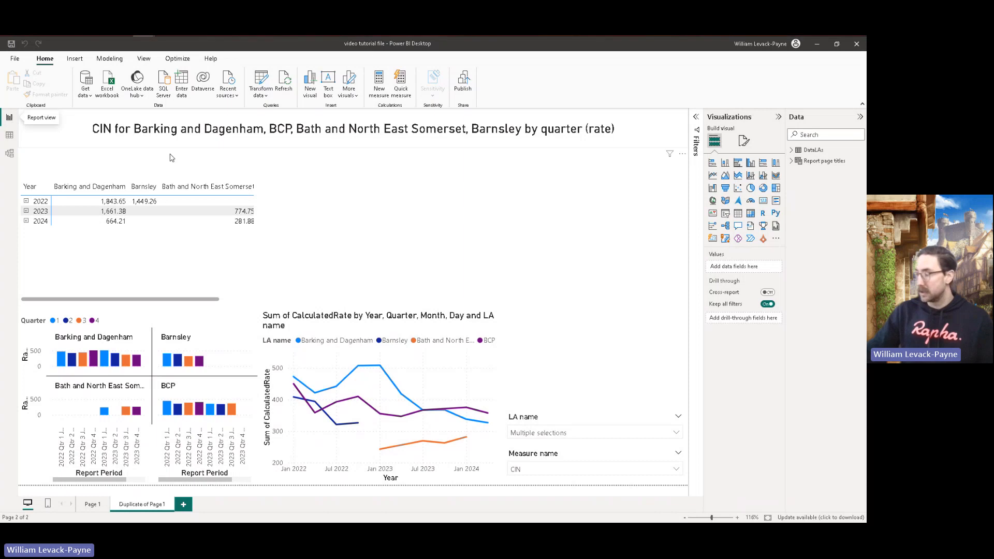
Step: Examine the formulas behind the Date (Year + Quarter) and Date columns in the DataLAs table
left_click(10, 136)
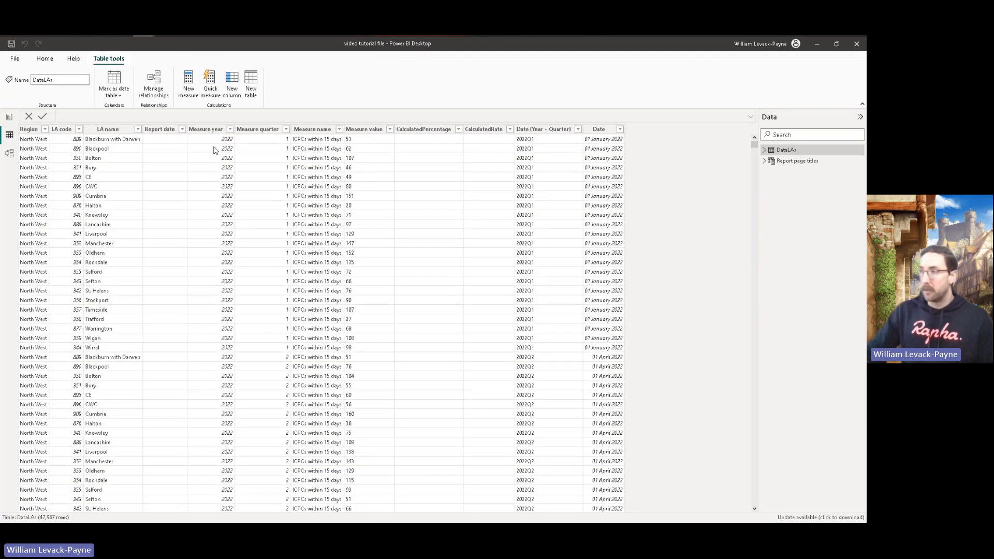
left_click(537, 130)
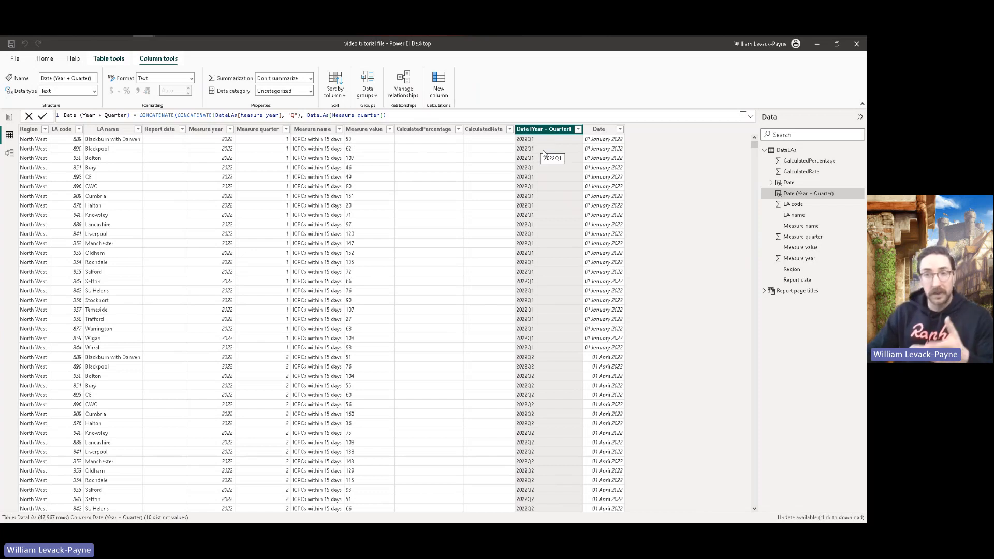
left_click(599, 130)
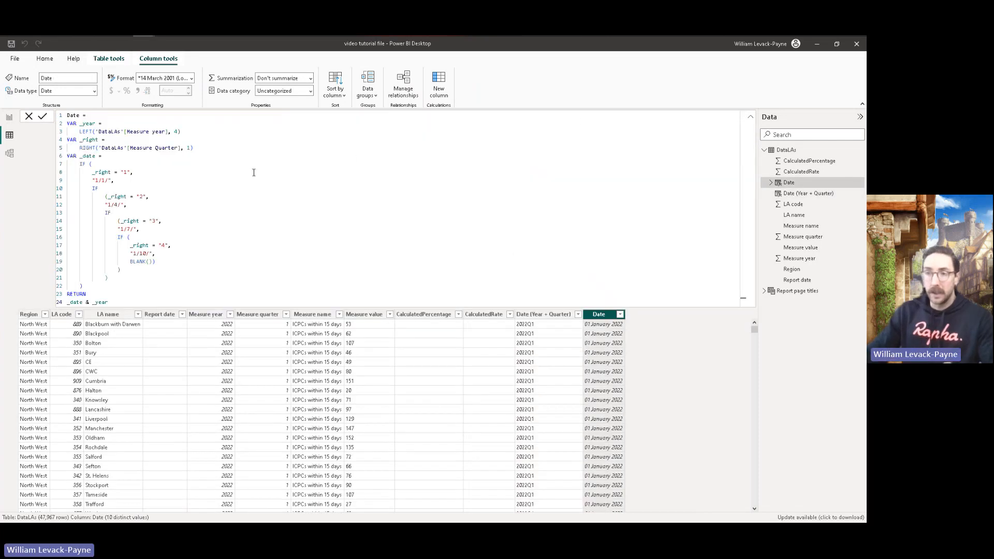
left_click_drag(116, 305, 67, 114)
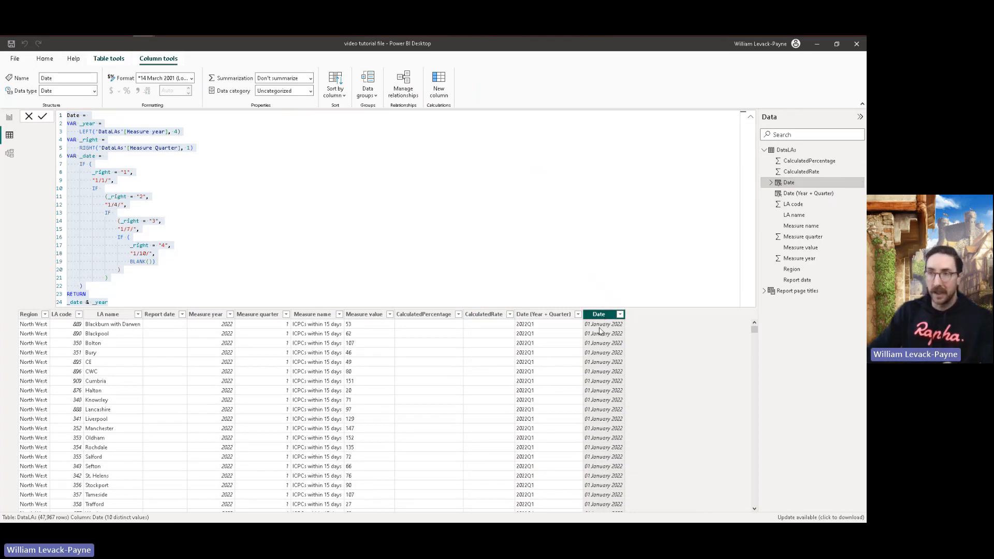
left_click(542, 315)
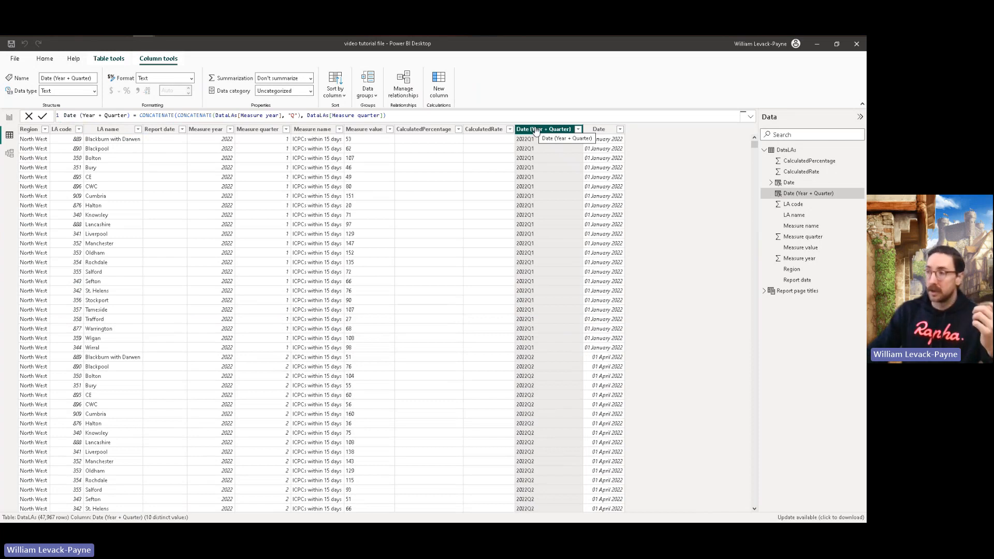
left_click(599, 129)
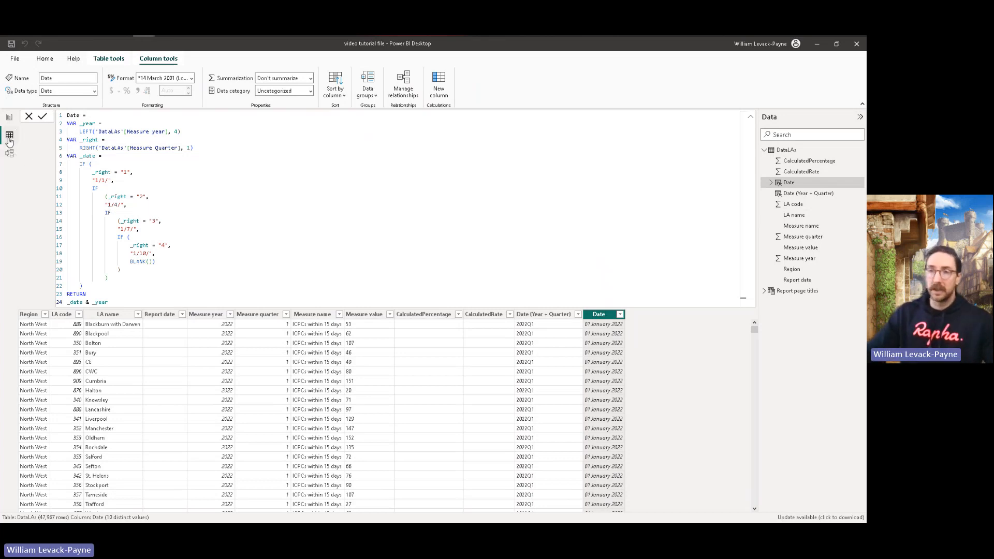
Step: Add a new calculated table and name it Date in its formula
left_click(45, 58)
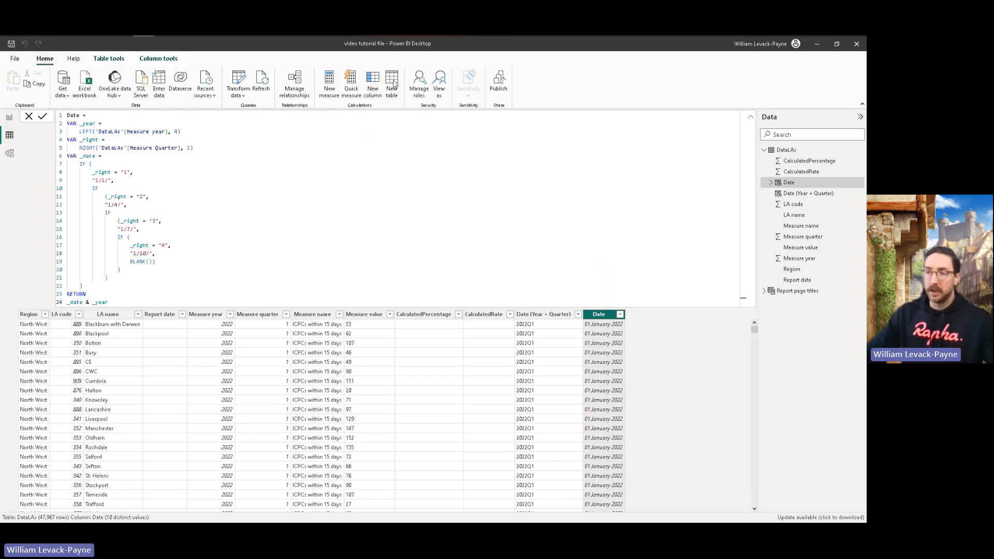
left_click(392, 83)
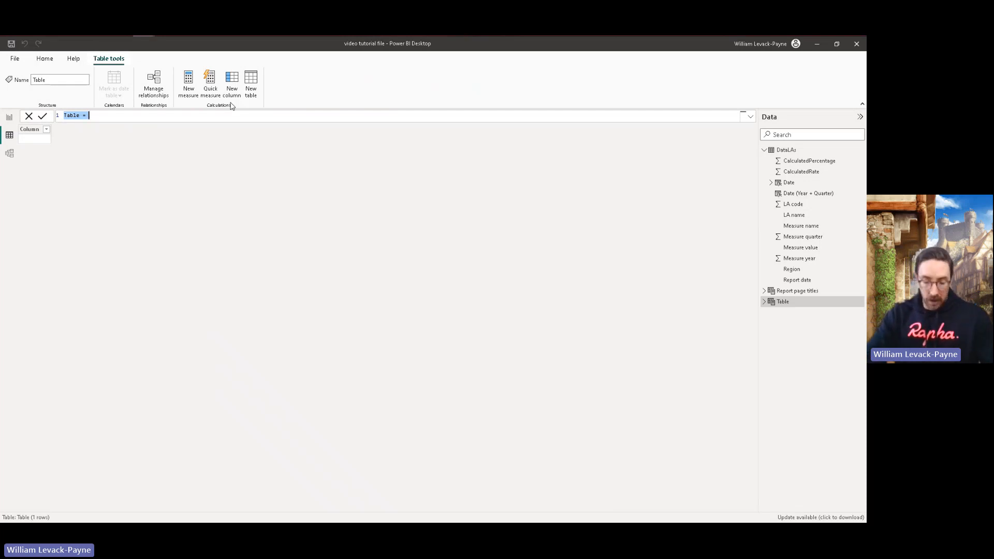
type("Date")
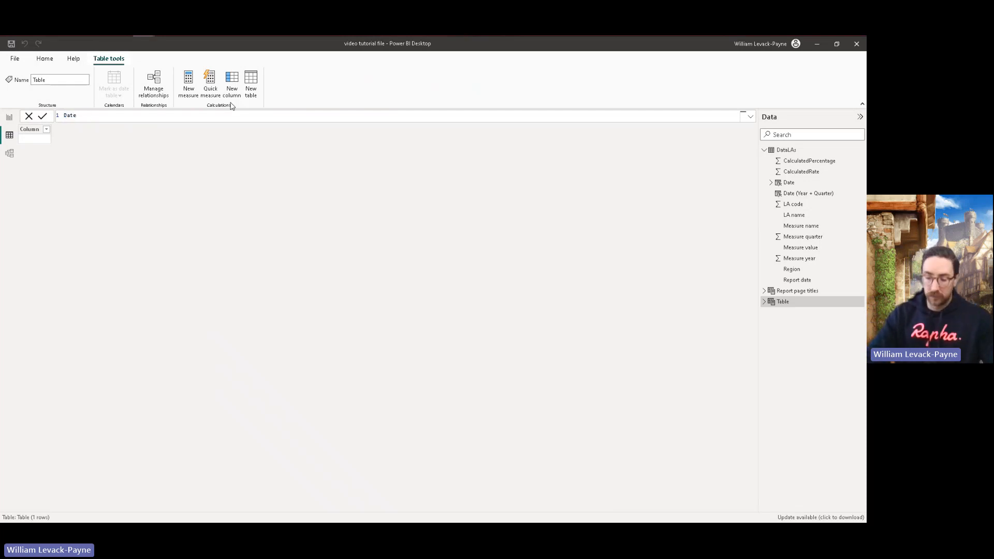
type(" = ")
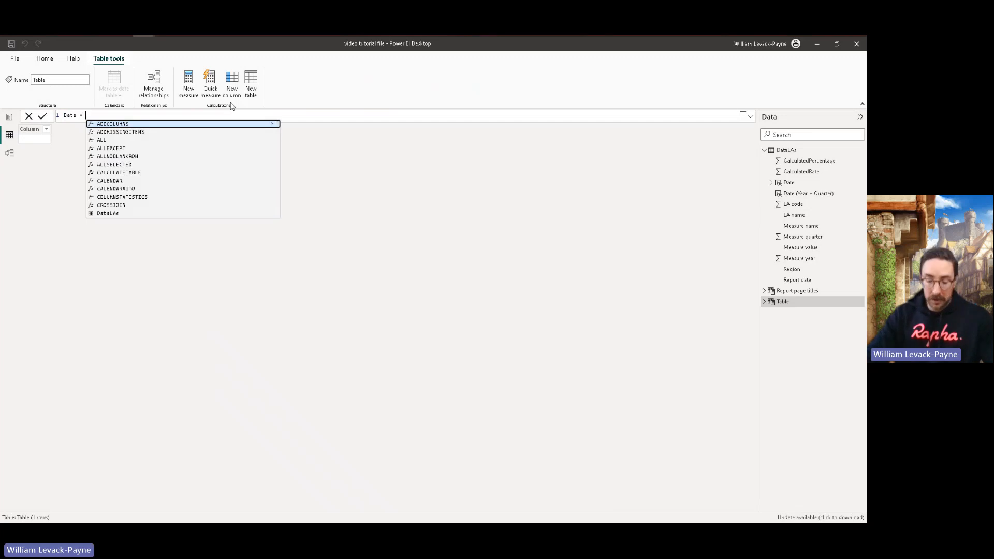
type("CA")
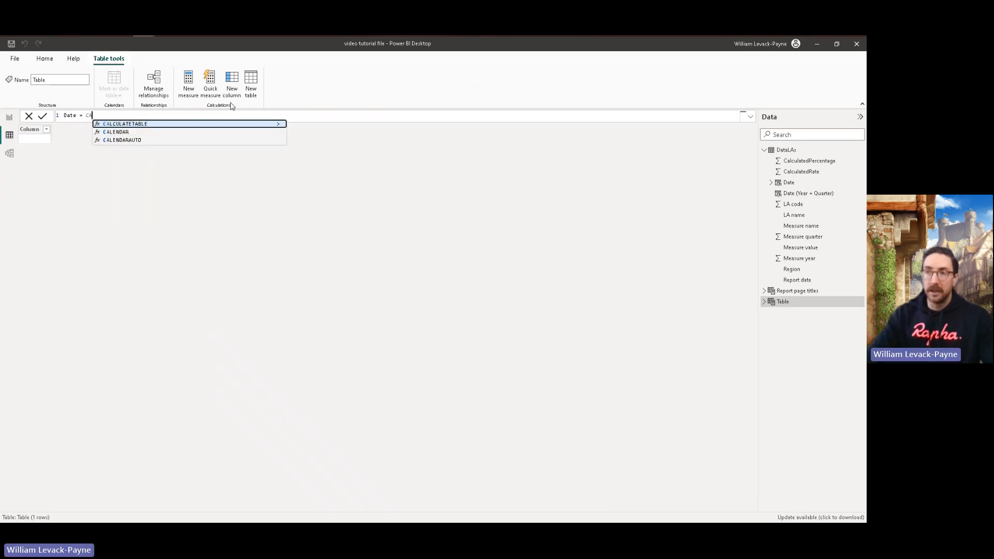
Step: Begin the Date table's expression with the CALENDAR function
key("Down")
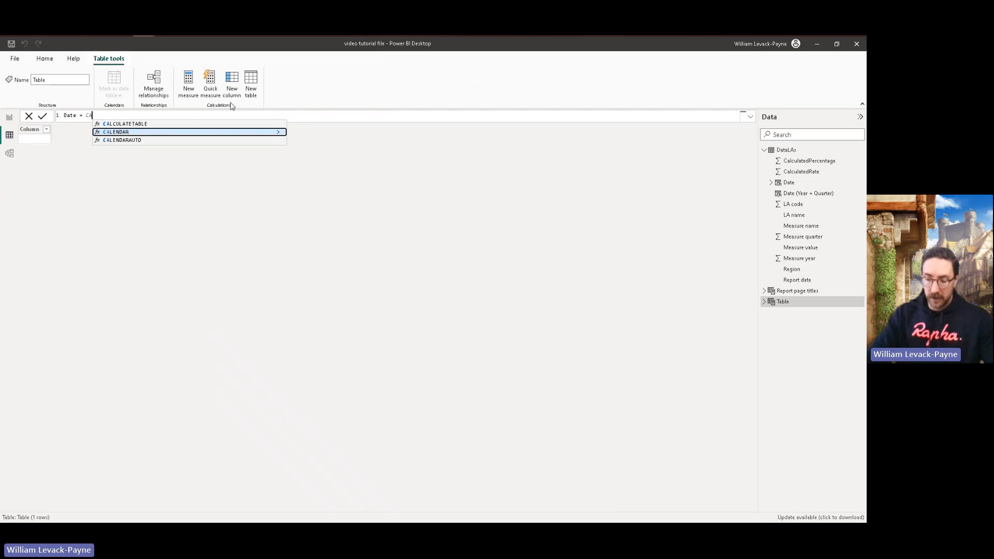
key("ctrl+plus")
key("ctrl+plus")
key("ctrl+plus")
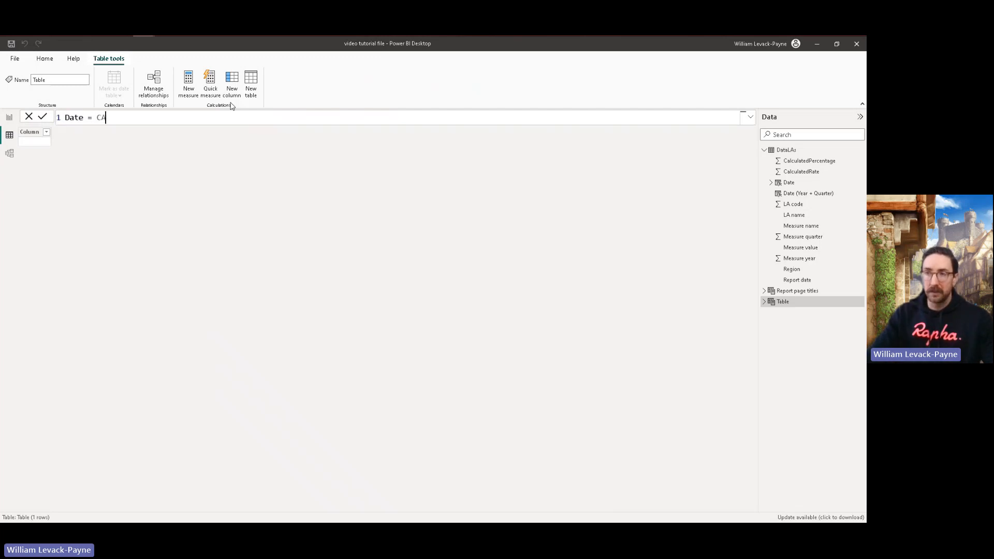
key("ctrl+plus")
key("ctrl+plus")
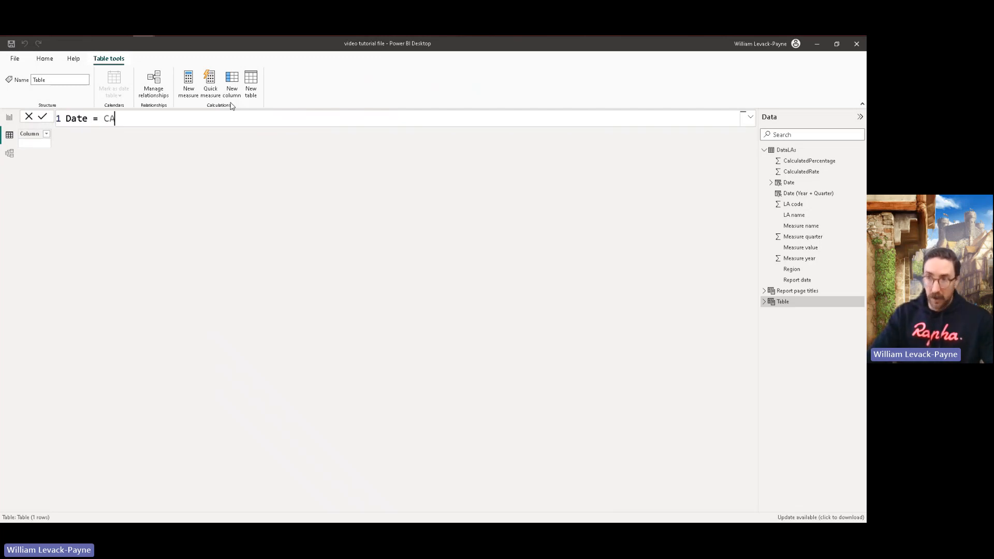
key("ctrl+plus")
type("L")
key("Down")
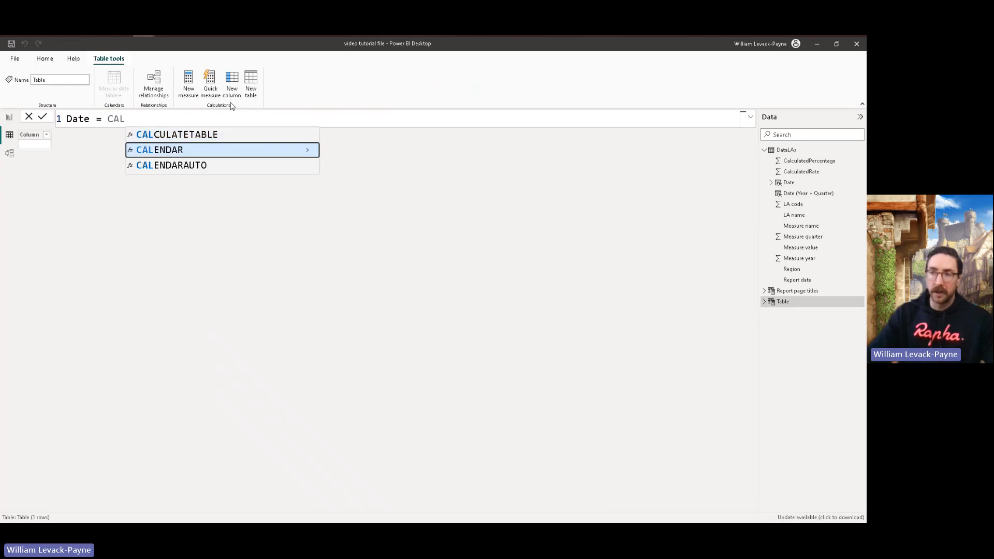
key("Tab")
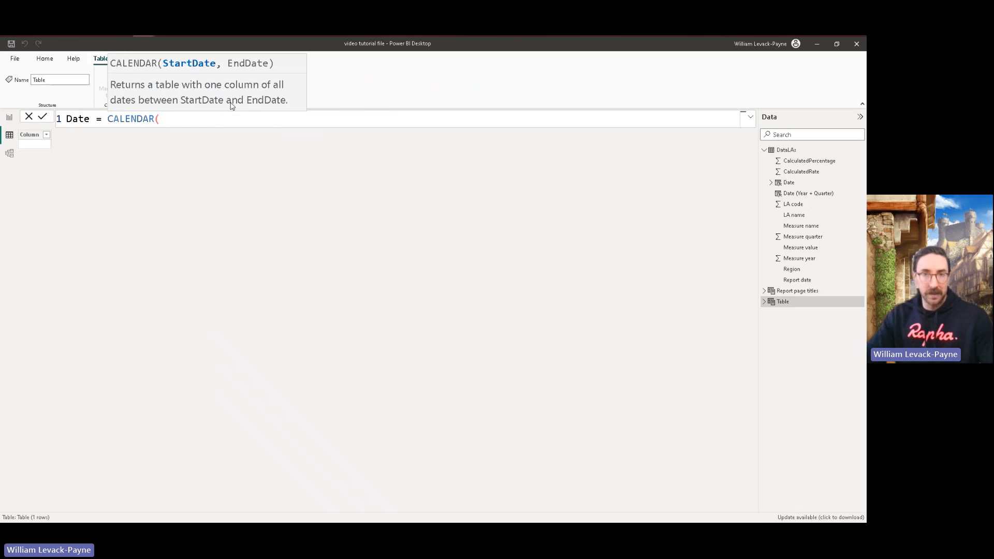
Step: Enter DATE(2021,01,01) as the start date argument of the CALENDAR function
type("DATE")
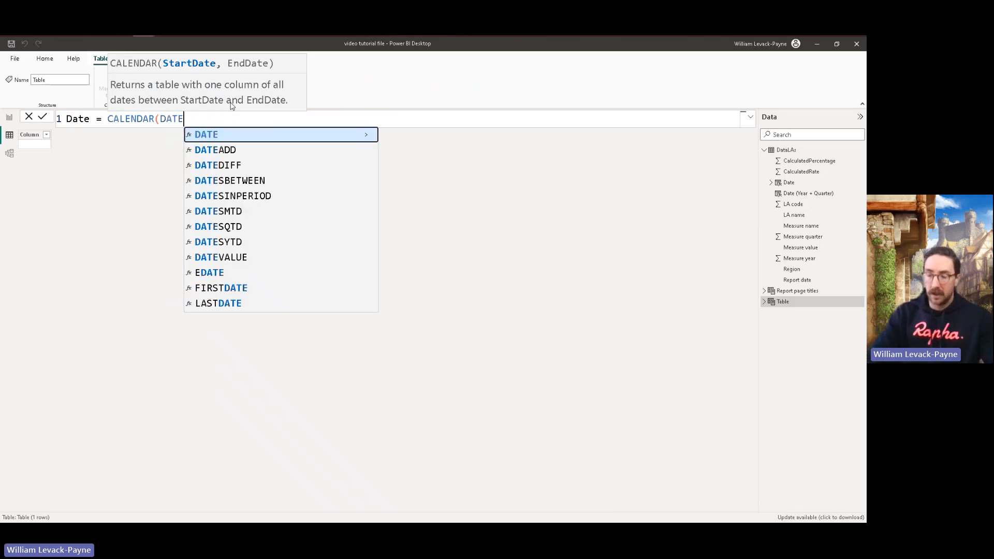
type("(")
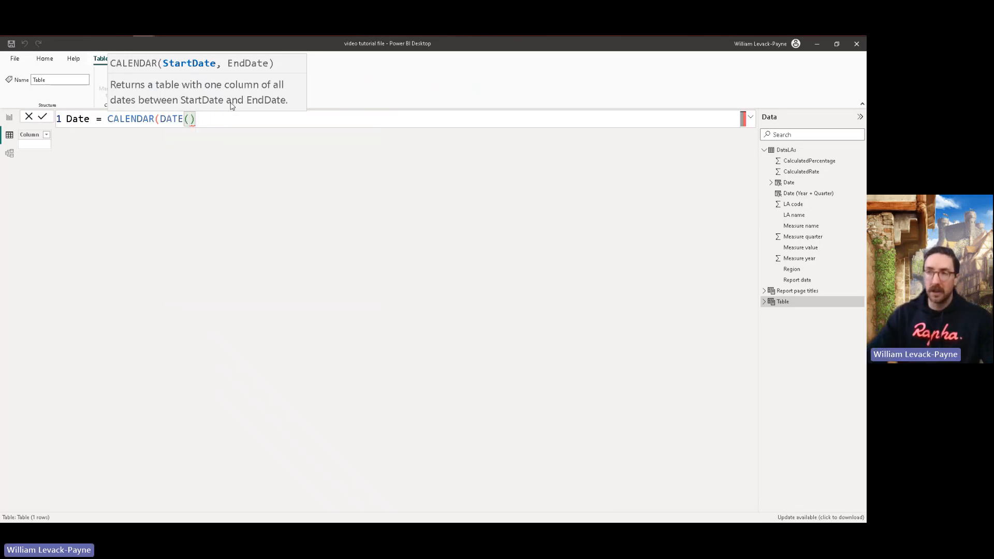
type("2-21")
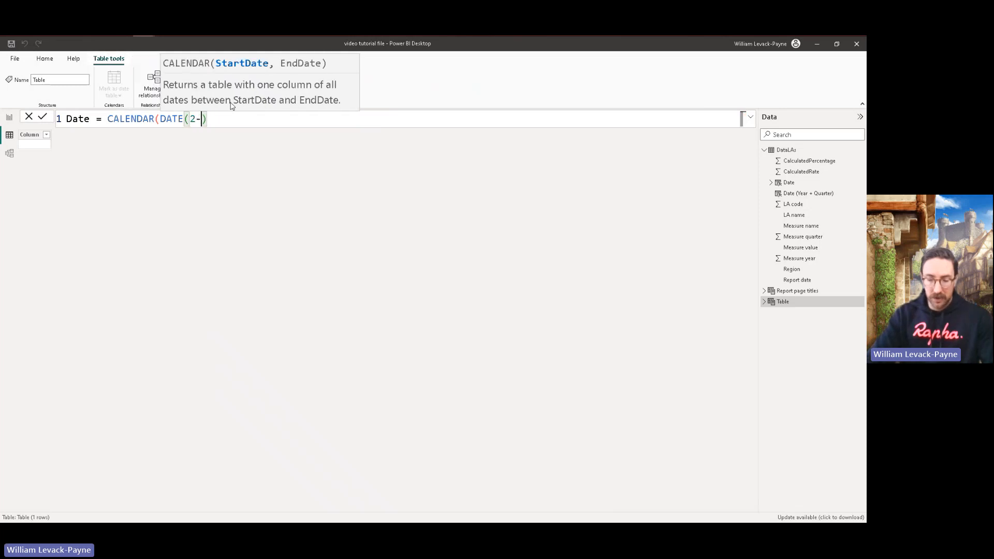
type("/")
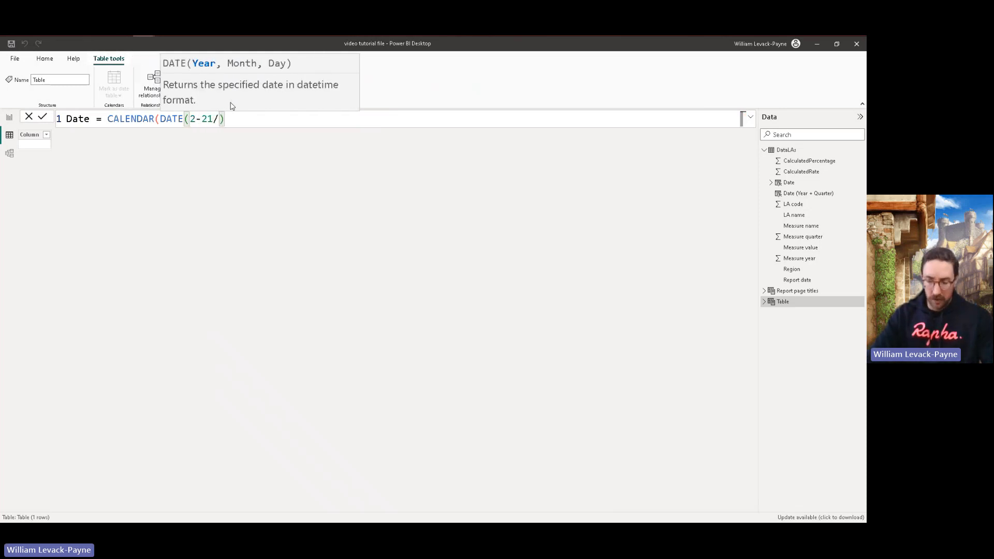
key("BackSpace")
key("BackSpace")
key("BackSpace")
key("BackSpace")
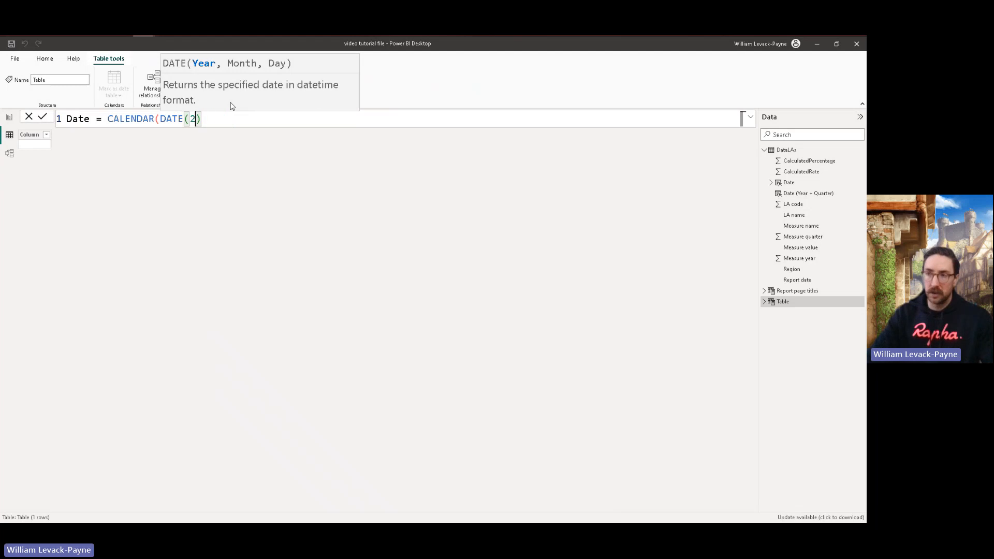
type("021,01,")
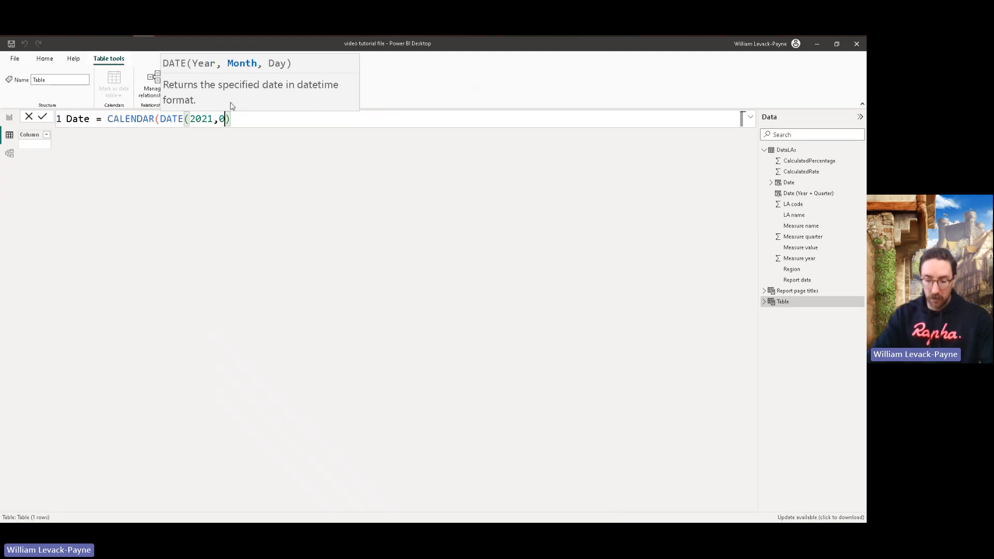
type("01)")
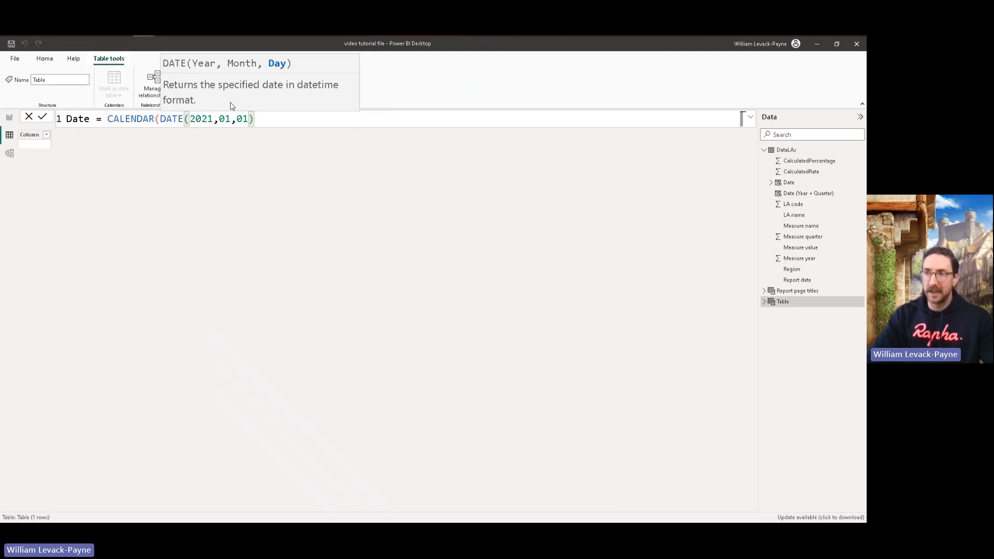
type(", ")
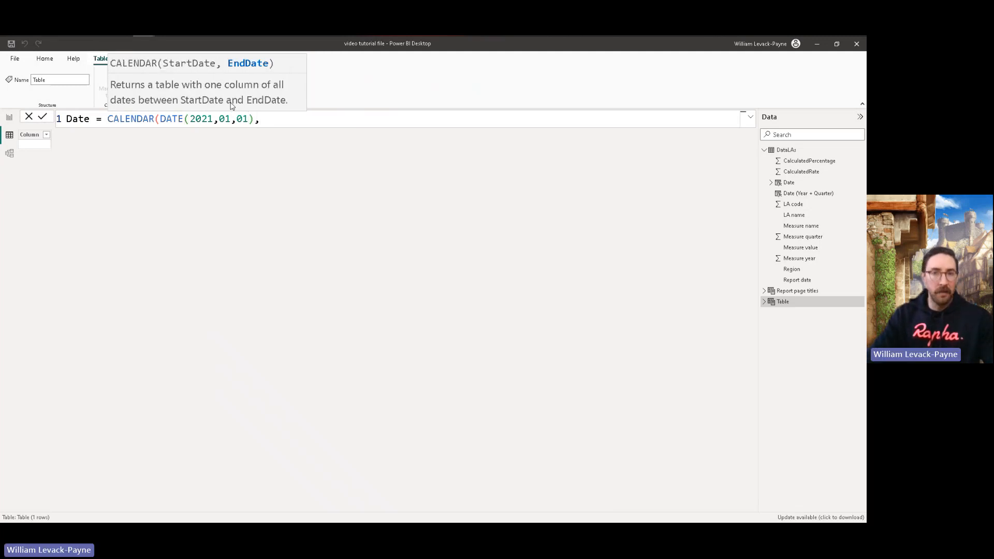
type("DATE(")
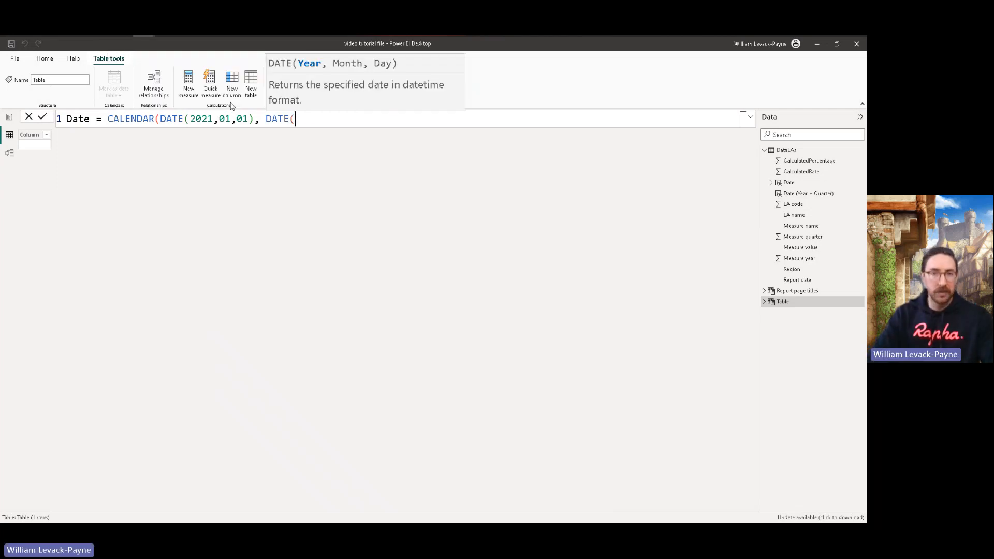
type("202")
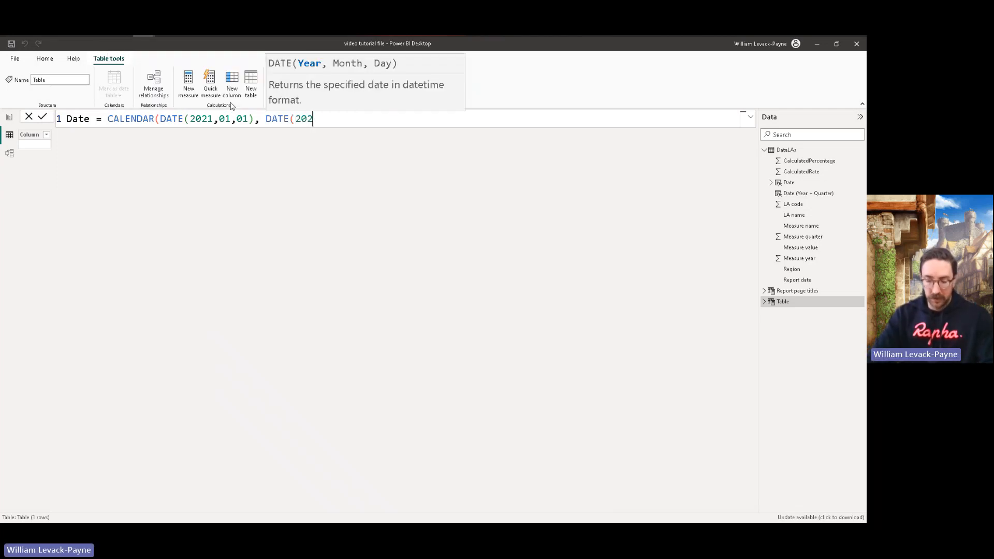
type("5,01,0")
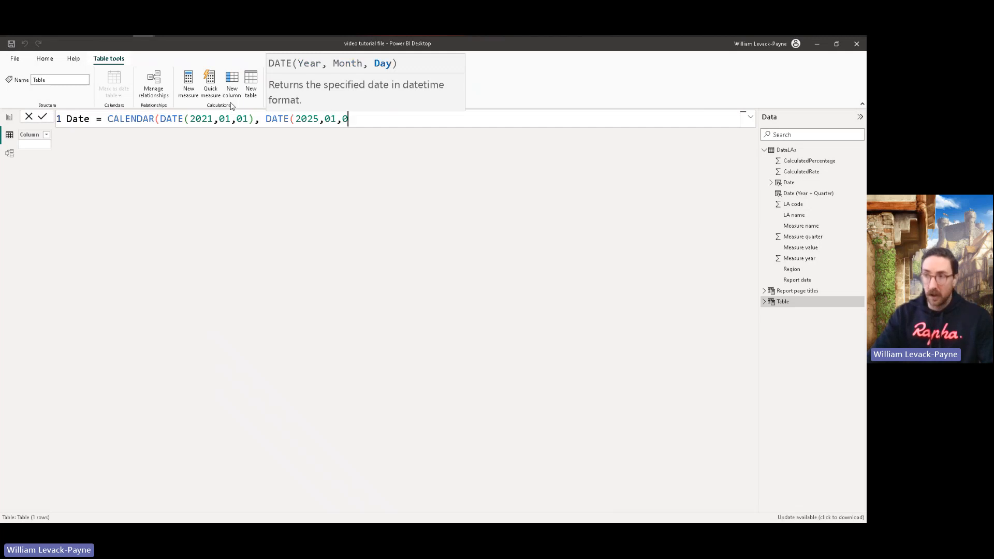
type("1)")
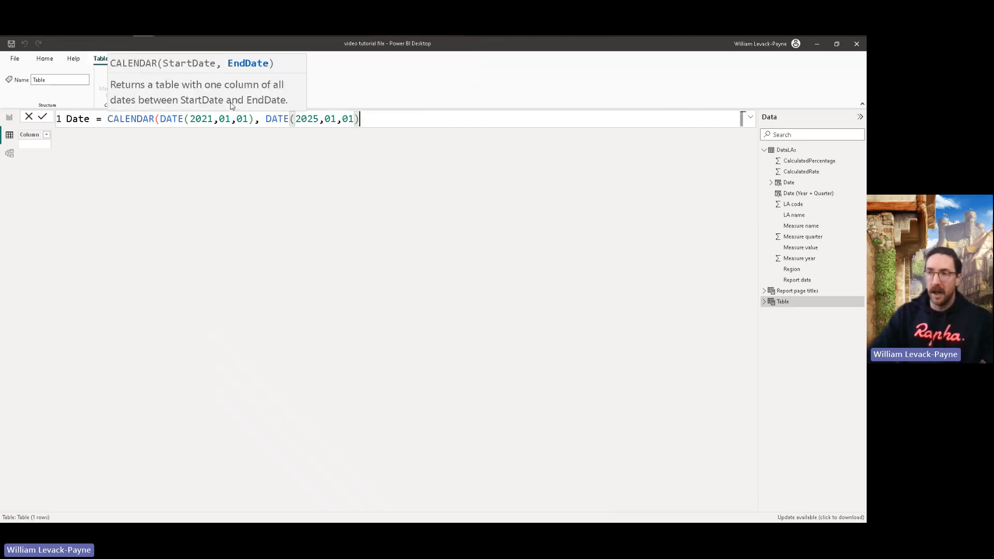
type(")")
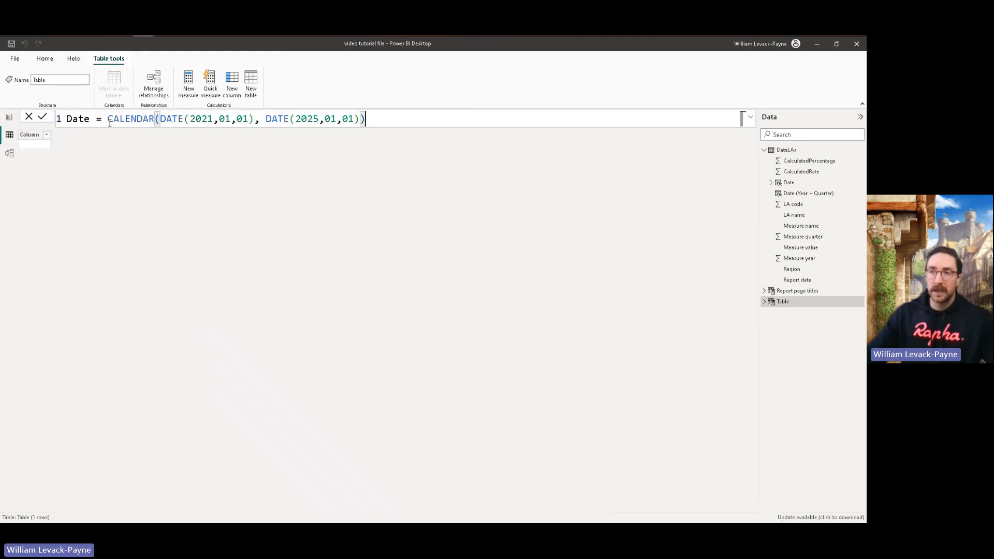
Step: Complete the CALENDAR formula with DATE(2025,01,01) as the end date, commit it and look through the generated dates
left_click_drag(108, 120, 374, 122)
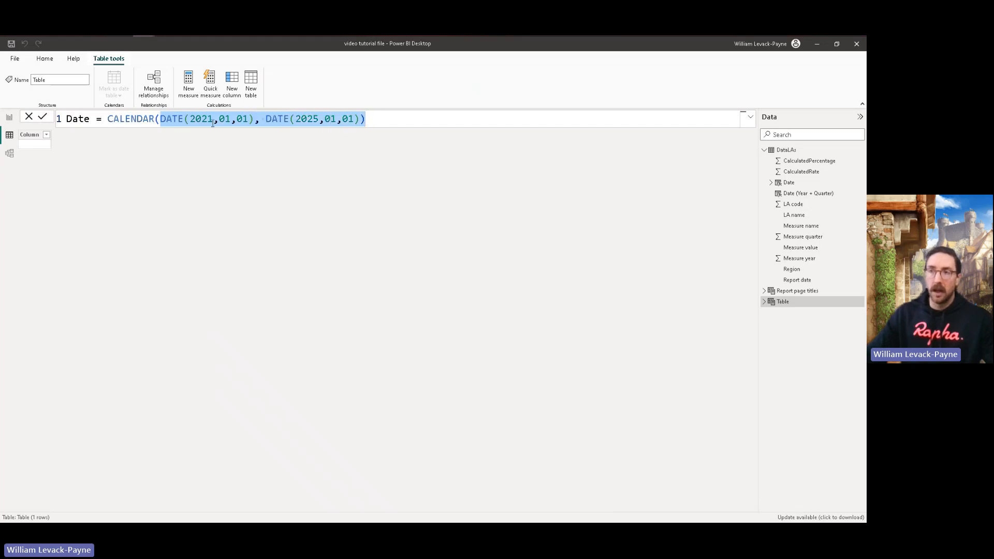
left_click(374, 122)
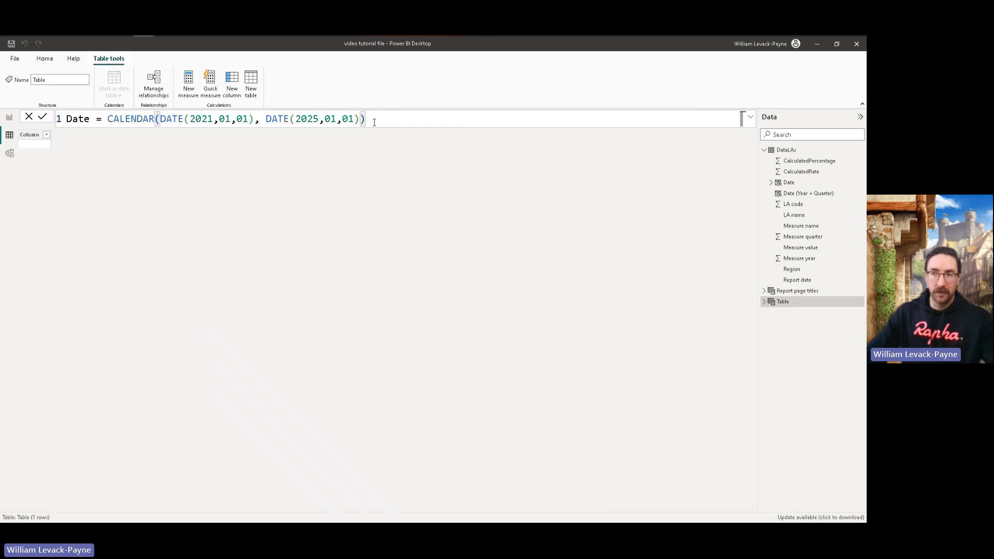
key("Return")
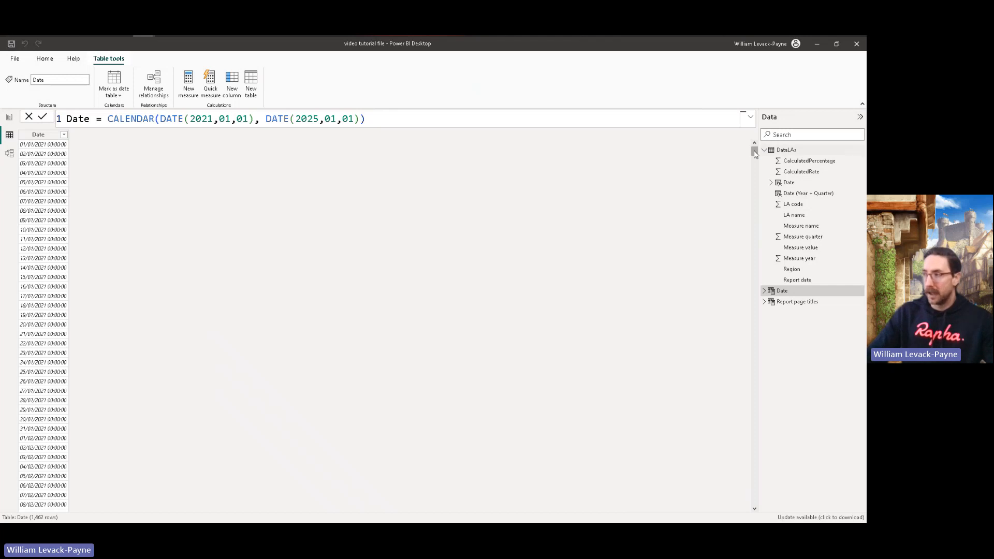
left_click_drag(754, 151, 714, 118)
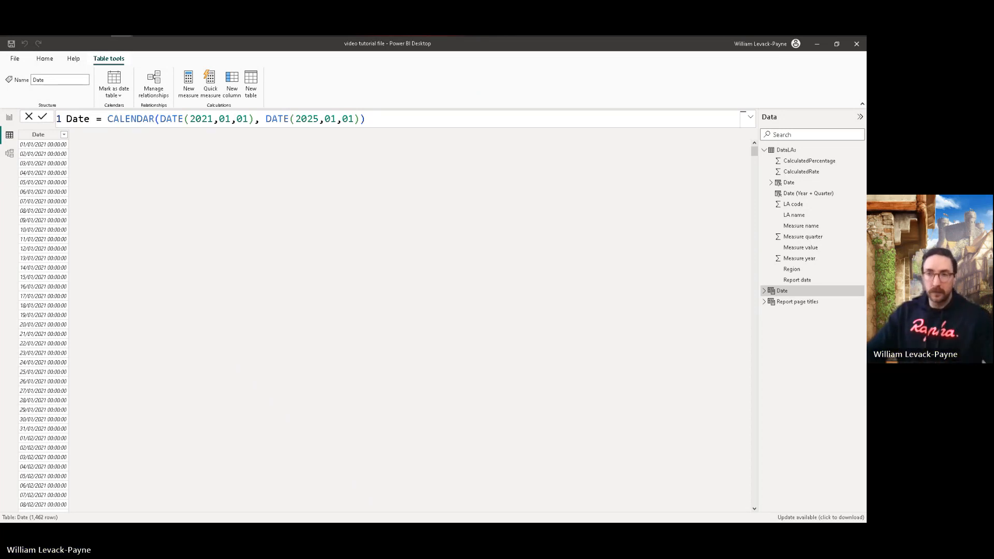
Step: In the model diagram, move the Report page titles table out of the way and place the Date table beside DataLAs
left_click(9, 153)
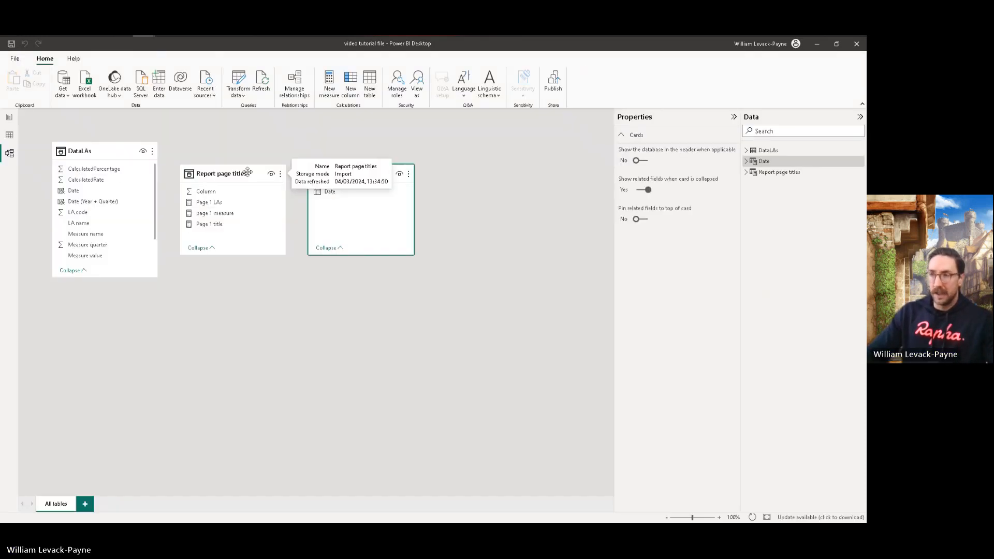
left_click_drag(243, 174, 411, 292)
left_click_drag(348, 177, 261, 182)
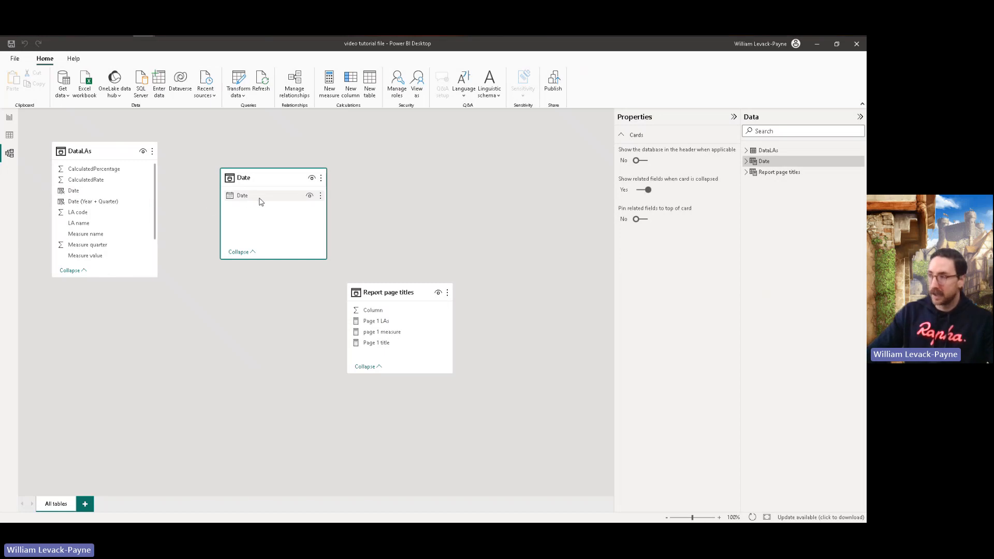
Step: Mark the Date table as a date table, using its Date column as the date column
right_click(768, 164)
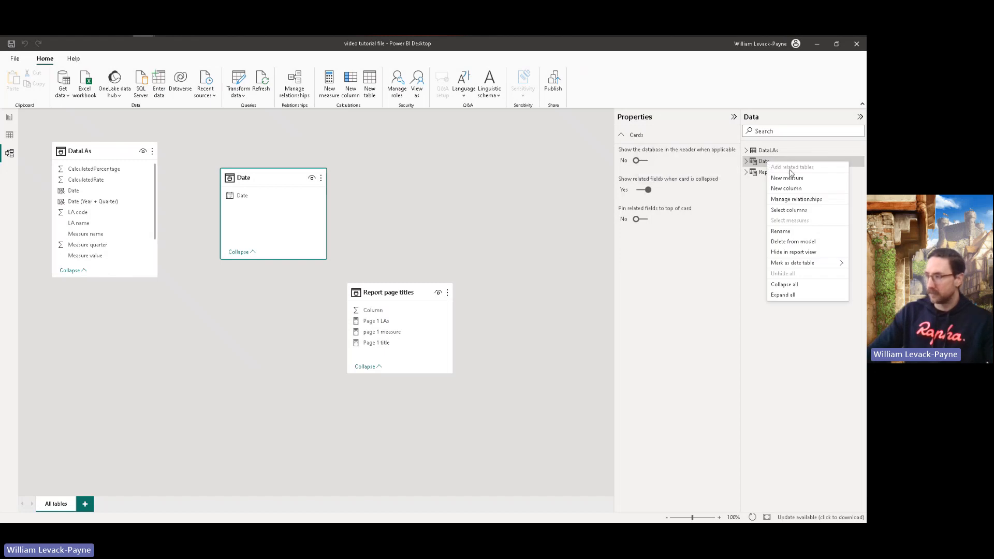
mouse_move(800, 263)
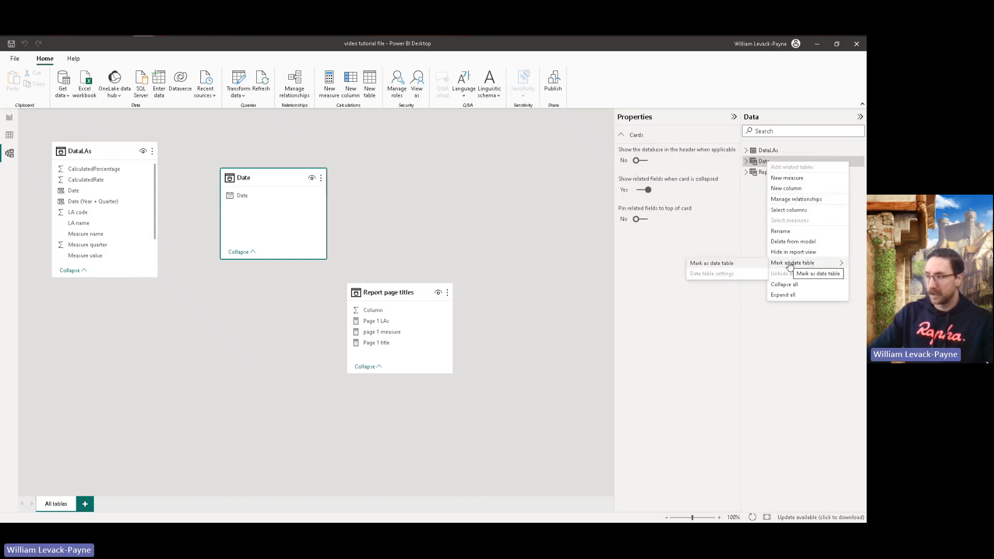
left_click(727, 265)
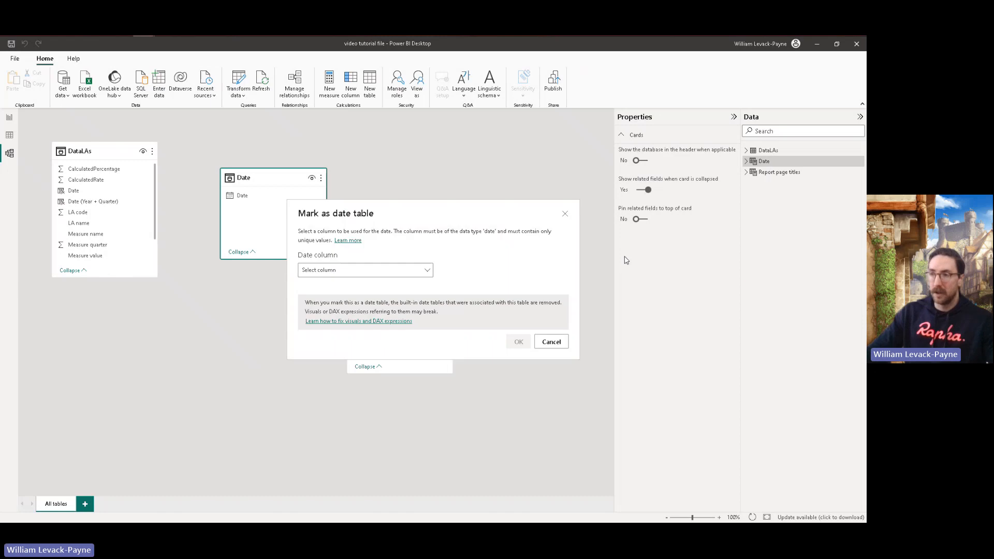
left_click(388, 270)
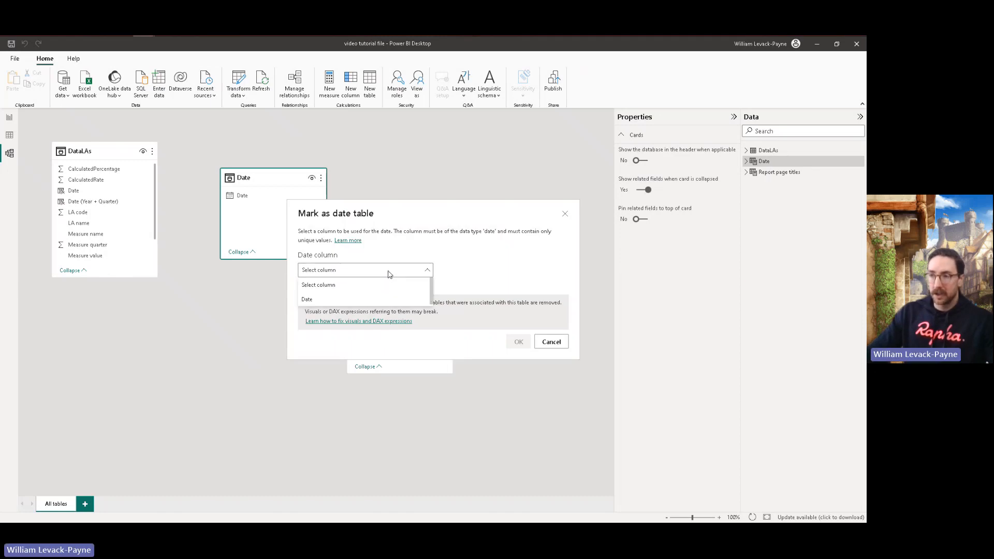
left_click(329, 301)
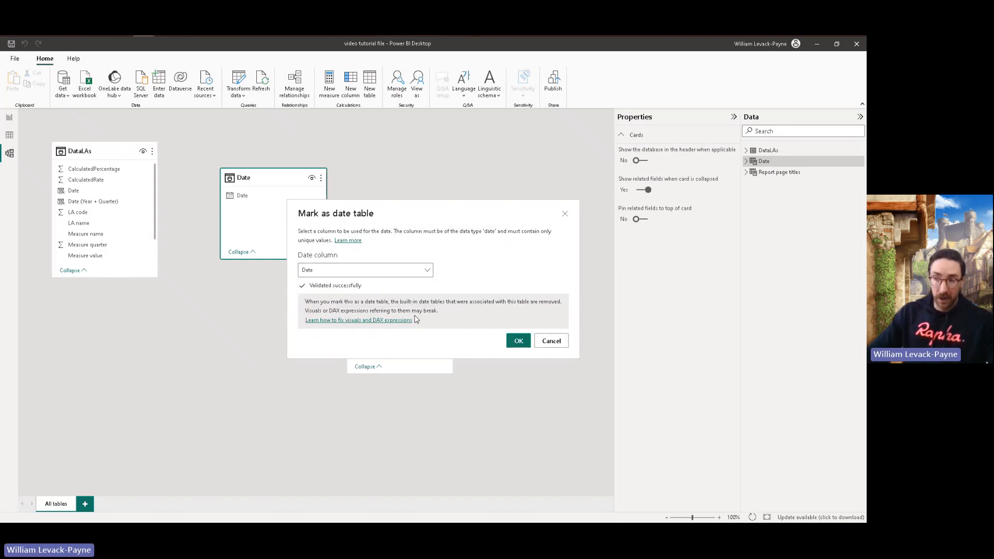
left_click(518, 342)
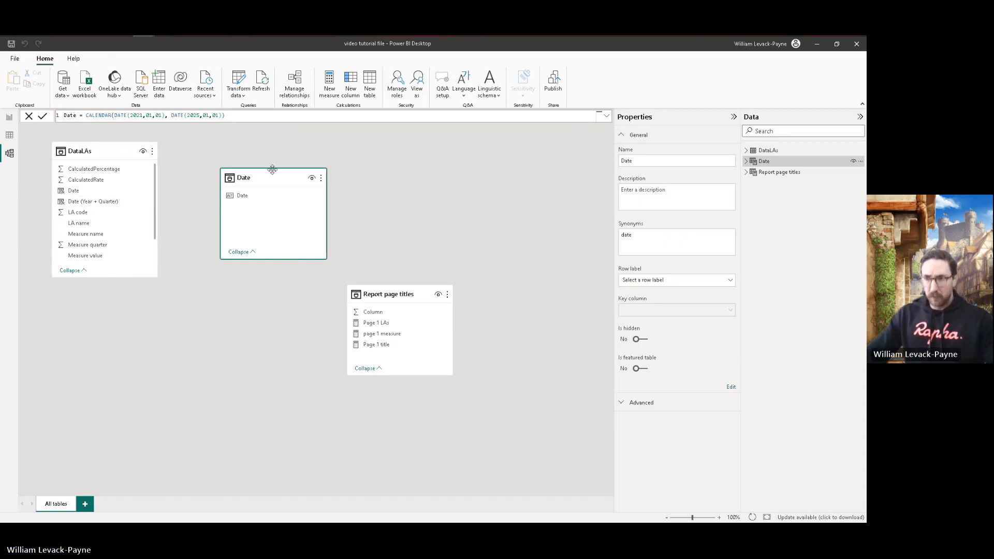
Step: Relate the Date column of DataLAs to the Date column of the Date table and arrange the two tables side by side
left_click_drag(261, 181, 244, 216)
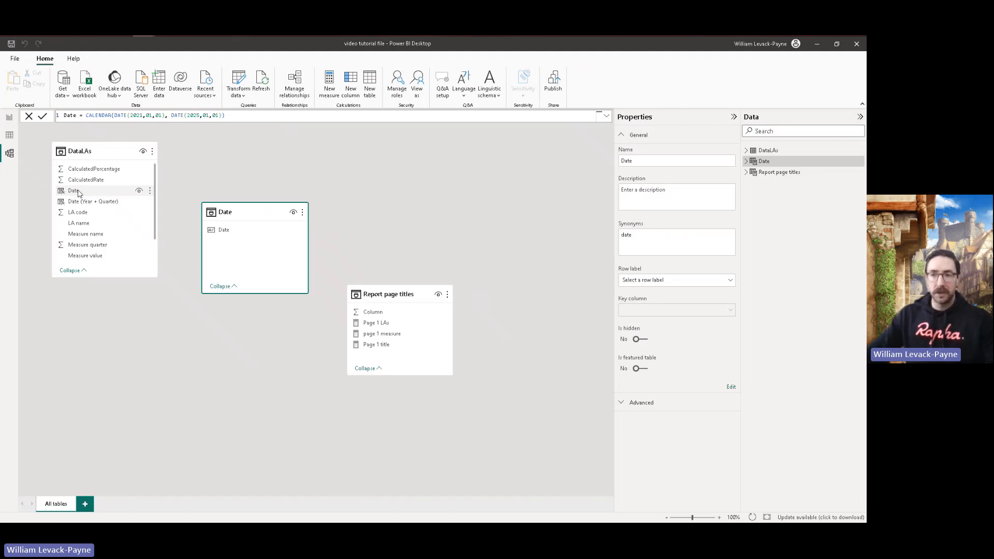
left_click_drag(76, 193, 292, 178)
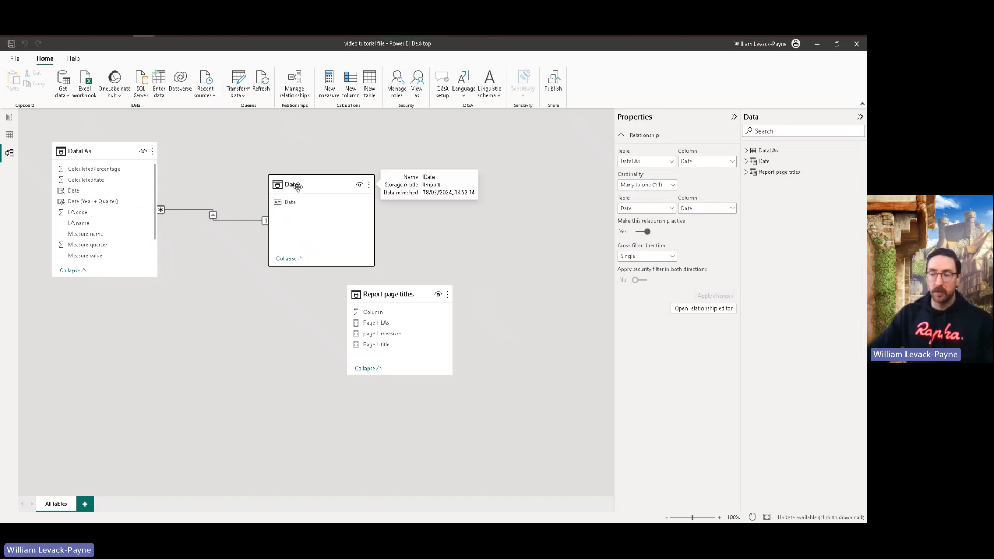
left_click_drag(265, 200, 95, 189)
mouse_move(108, 150)
left_mouse_down()
mouse_move(344, 153)
mouse_move(117, 142)
left_mouse_up()
left_click_drag(117, 186, 322, 185)
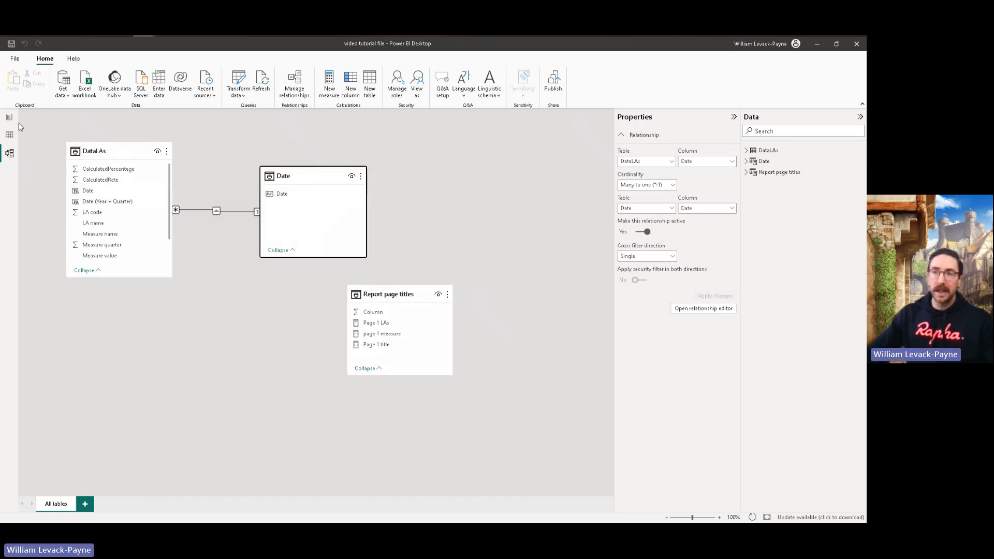
mouse_move(292, 177)
left_mouse_down()
mouse_move(296, 204)
mouse_move(294, 188)
left_mouse_up()
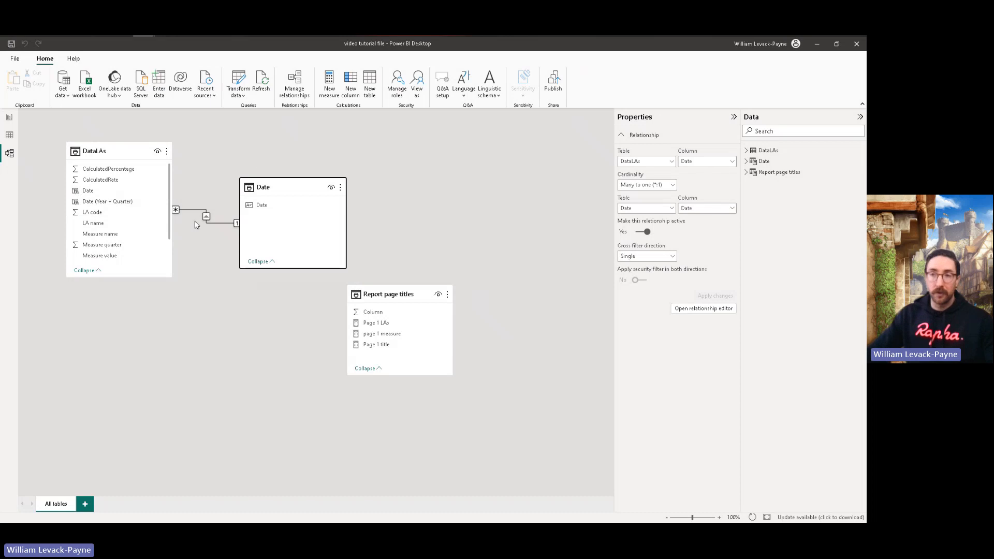
Step: Add a new page to the report and name it Session 2
left_click(10, 118)
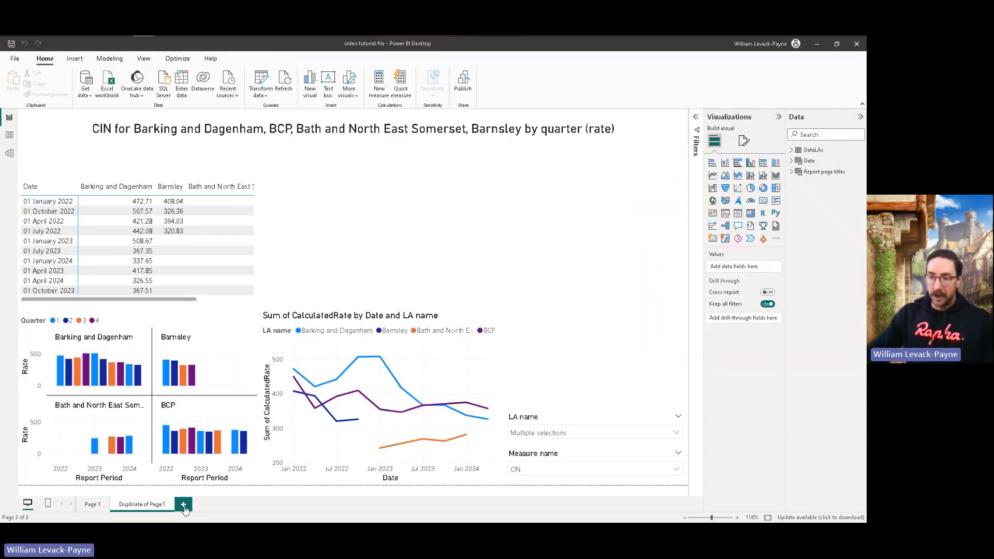
left_click(184, 505)
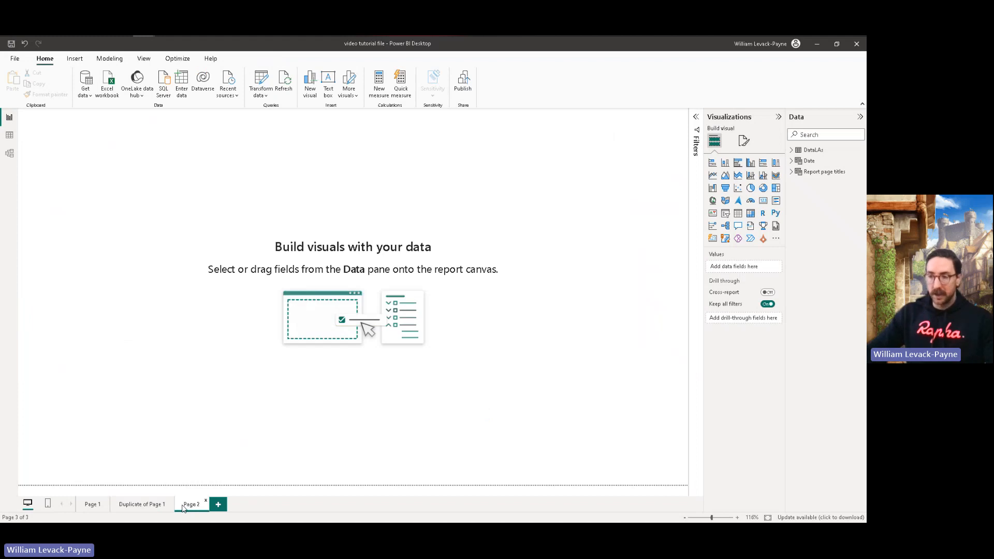
right_click(183, 507)
left_click(199, 474)
type("Session")
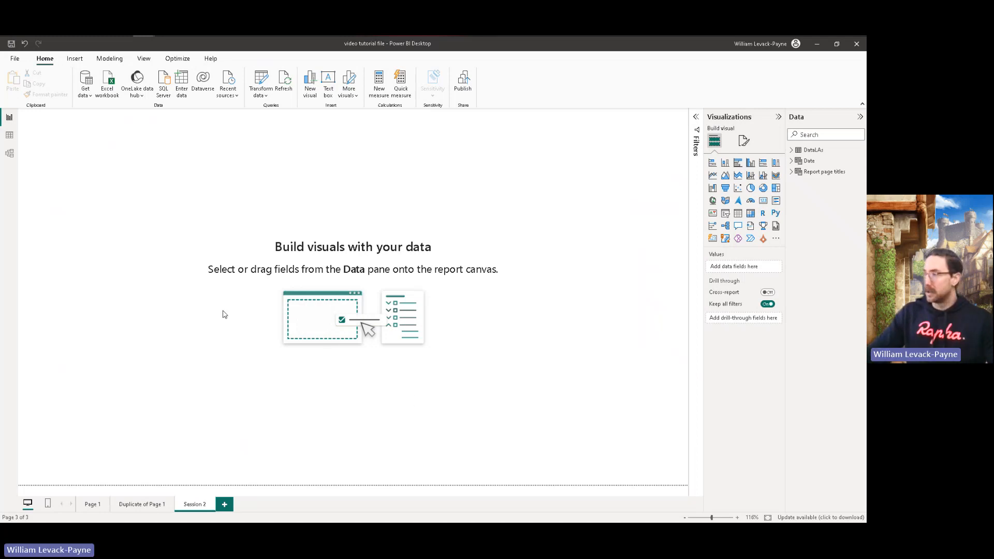
Step: Insert a line chart on the Session 2 page, move it in from the page corner and widen it to about double
left_click(713, 175)
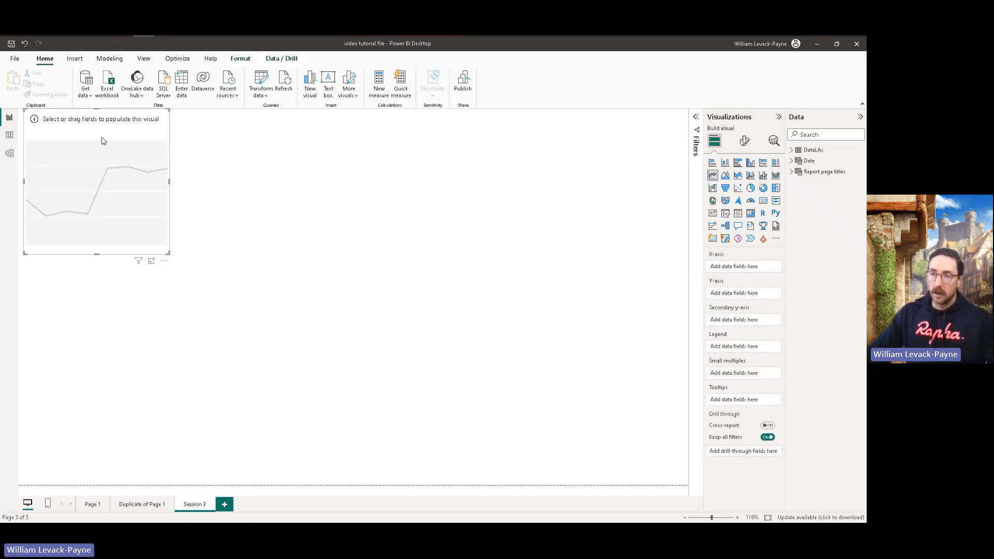
left_click_drag(103, 141, 156, 202)
left_click_drag(223, 243, 378, 243)
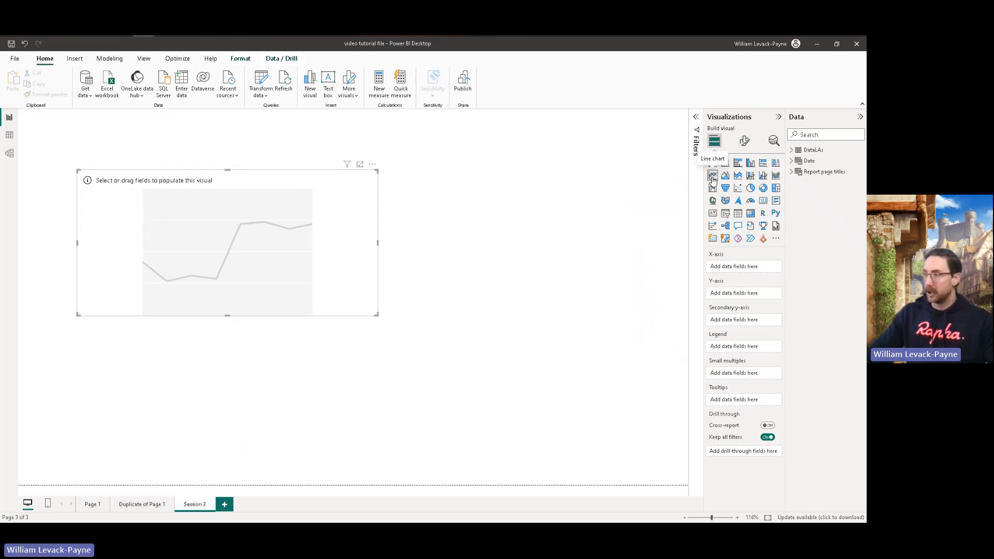
Step: Plot the line chart with Date from the Date table on the X-axis and the count of DataLAs Measure value on the Y-axis
left_click(791, 150)
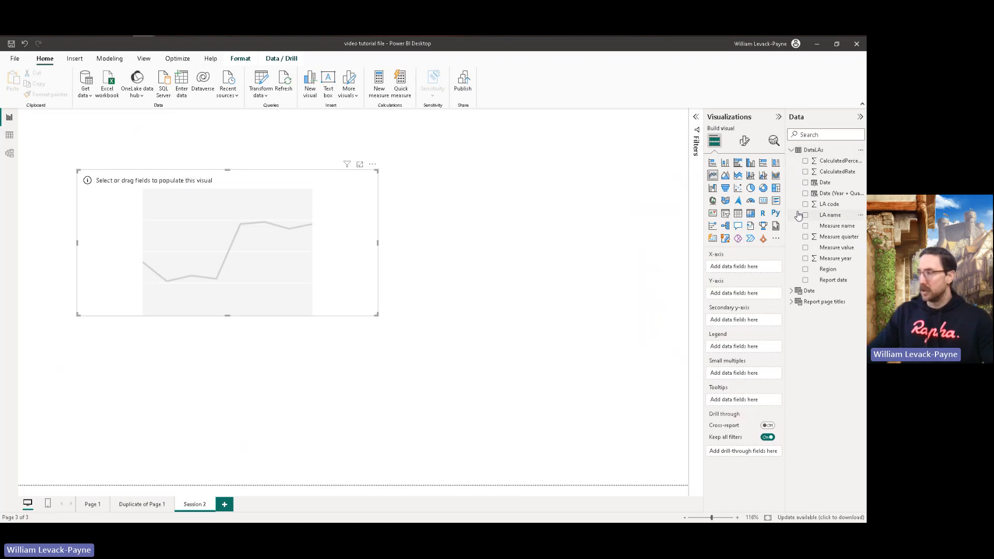
left_click_drag(835, 247, 232, 249)
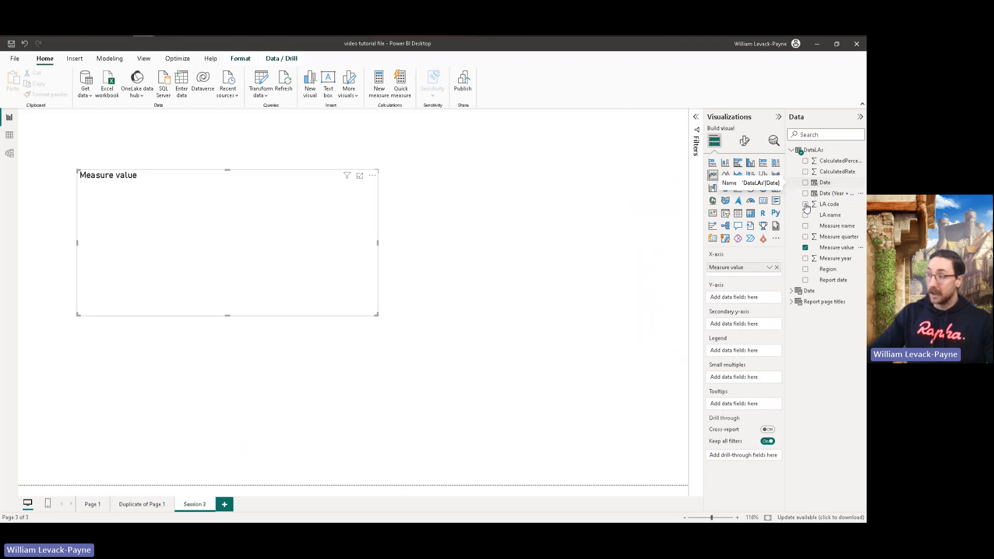
left_click(790, 292)
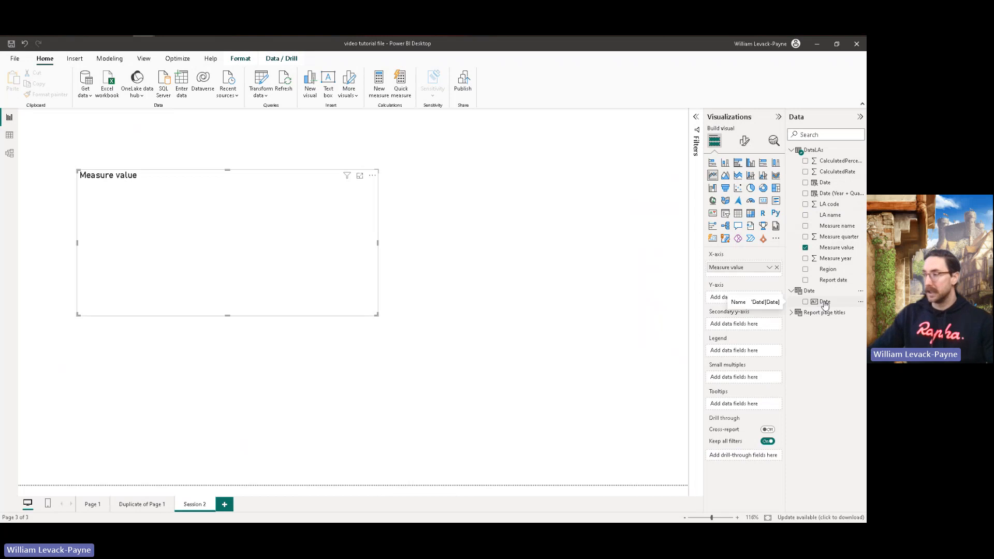
mouse_move(829, 305)
left_mouse_down()
mouse_move(792, 287)
mouse_move(746, 299)
left_mouse_up()
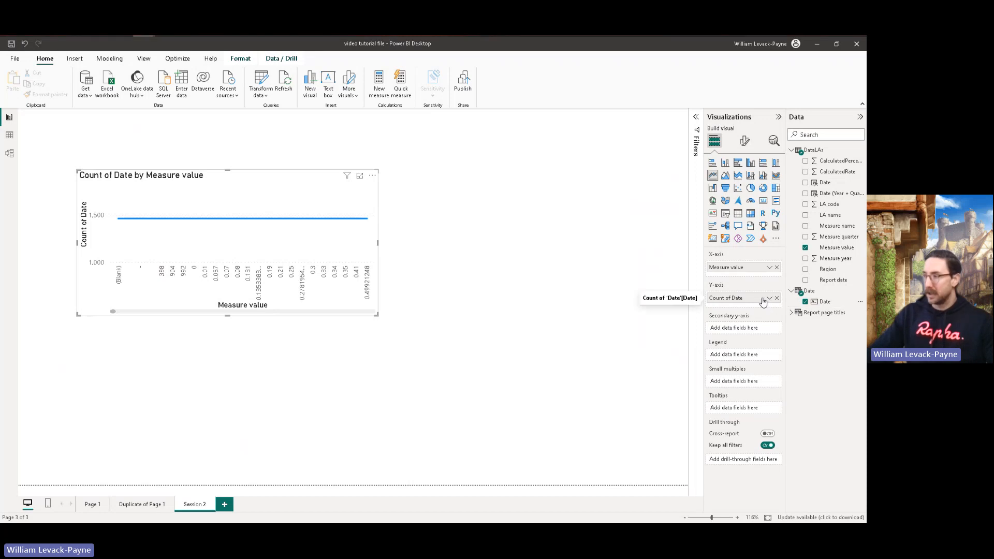
mouse_move(763, 300)
left_mouse_down()
mouse_move(758, 267)
mouse_move(740, 303)
left_mouse_up()
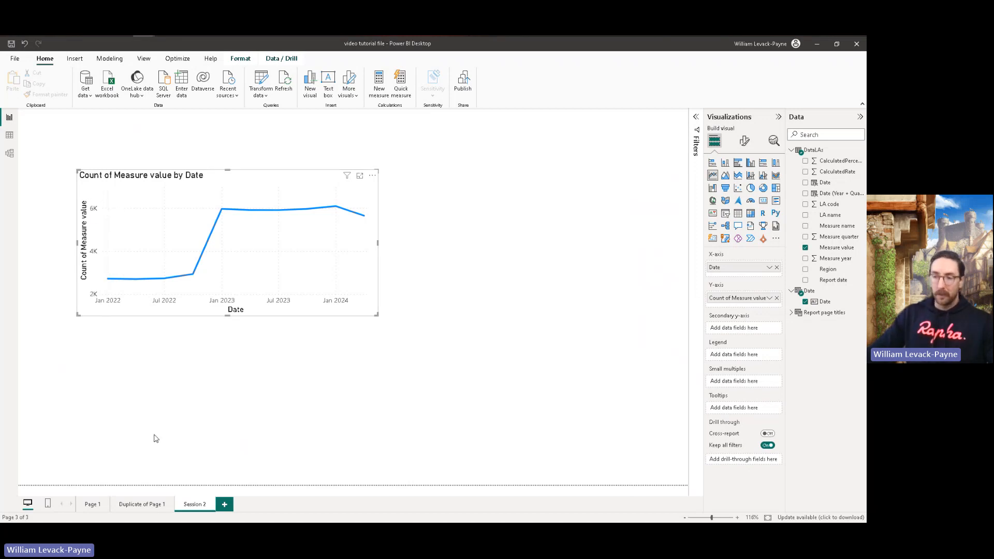
Step: Copy the LA name and Measure name slicers from Duplicate of Page 1 to Session 2 without syncing, and place them above the chart's level
left_click(132, 505)
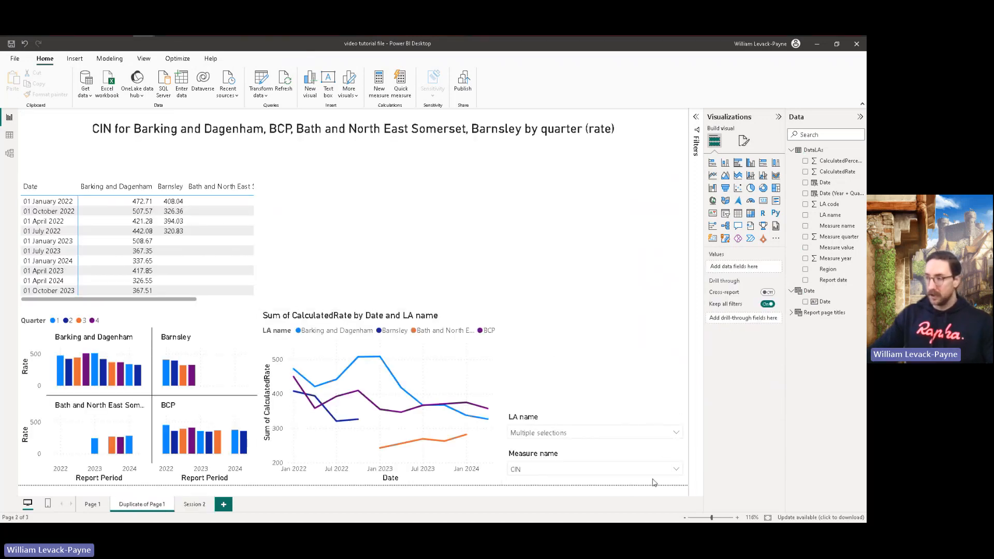
left_click(596, 414)
left_click(599, 450, "ctrl")
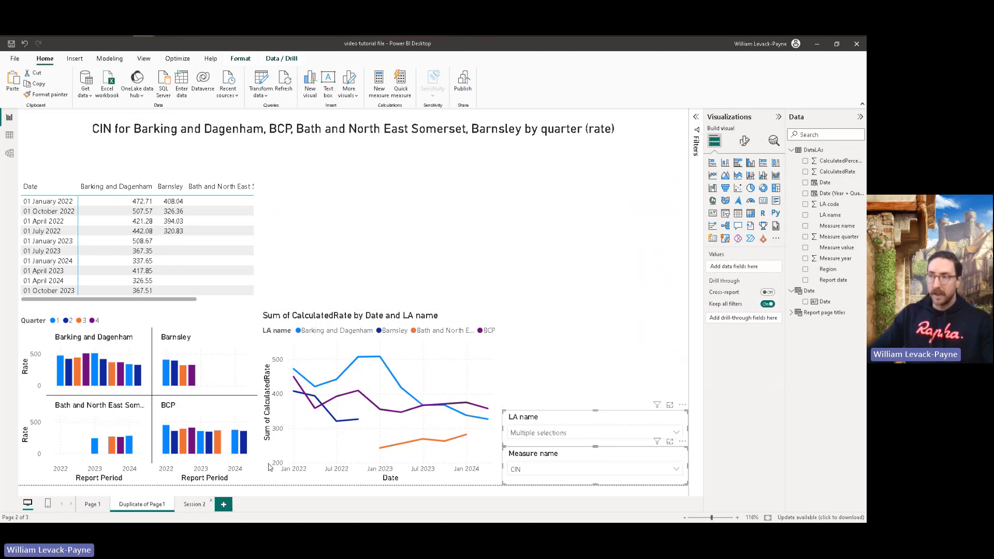
left_click(194, 504)
key("ctrl+v")
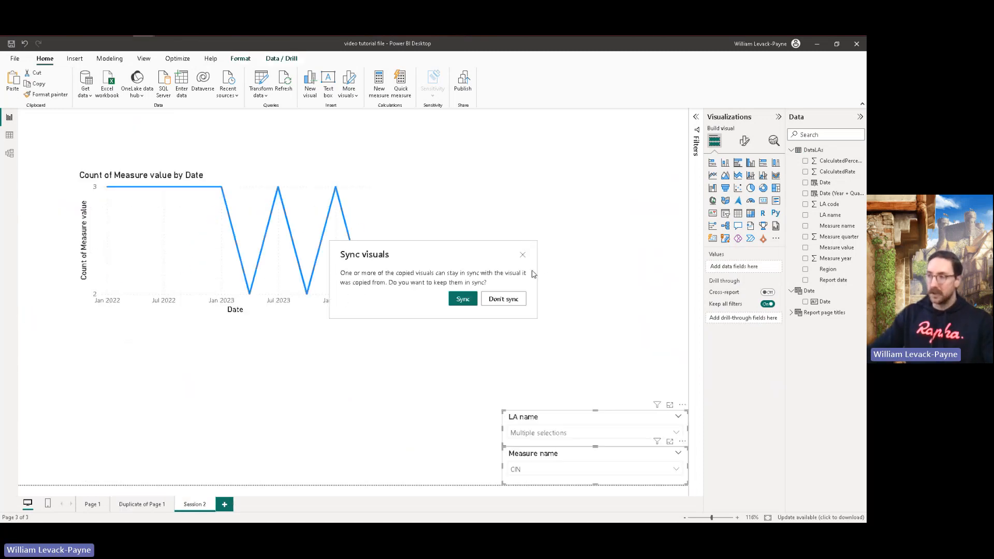
left_click(501, 300)
left_click_drag(624, 415, 631, 111)
left_click(598, 268)
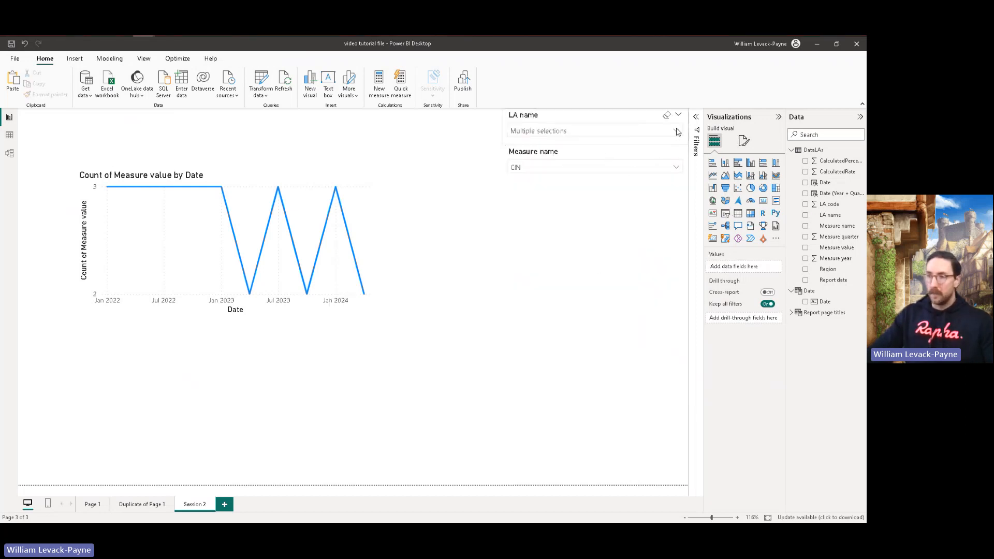
Step: Clear all the selected local authorities in the LA name slicer on the Session 2 page
left_click(678, 132)
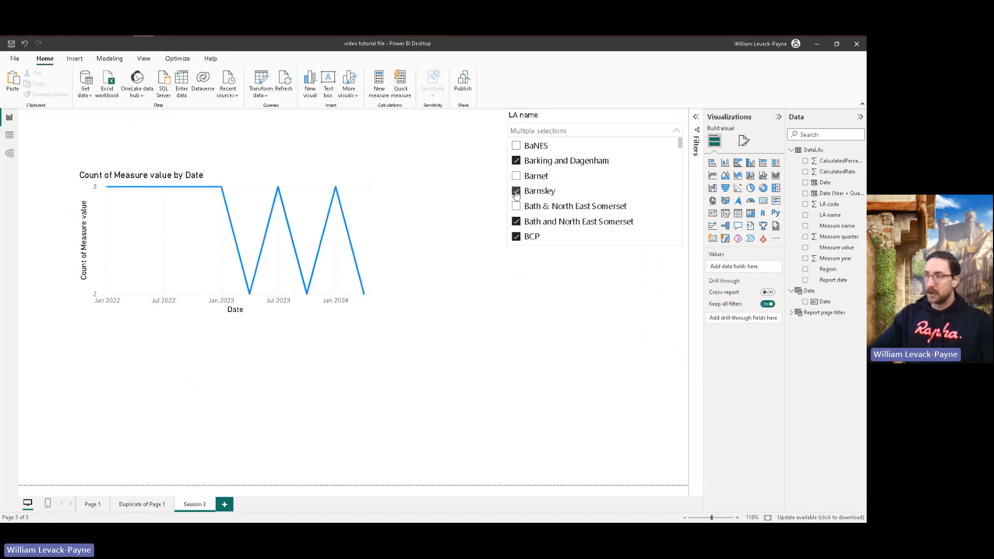
left_click(517, 221)
left_click(517, 222)
left_click(516, 237)
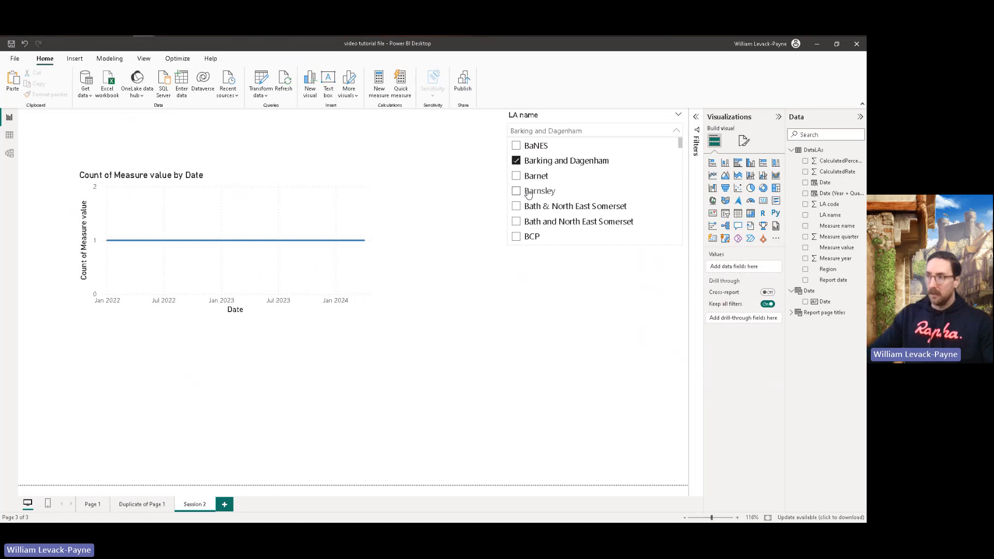
left_click(517, 162)
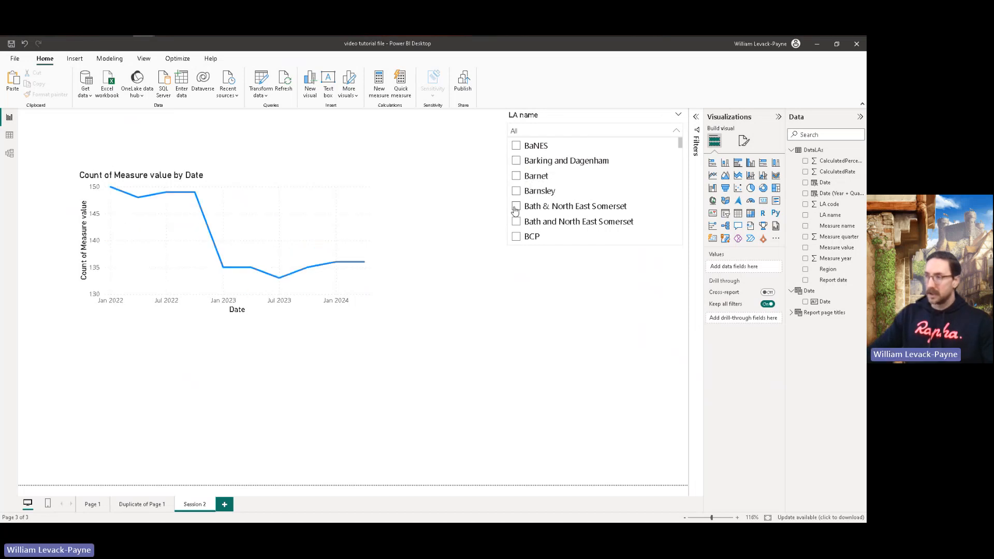
Step: Try BCP and Bexley in the LA name slicer, then leave only Bolton selected and close the list
left_click(516, 236)
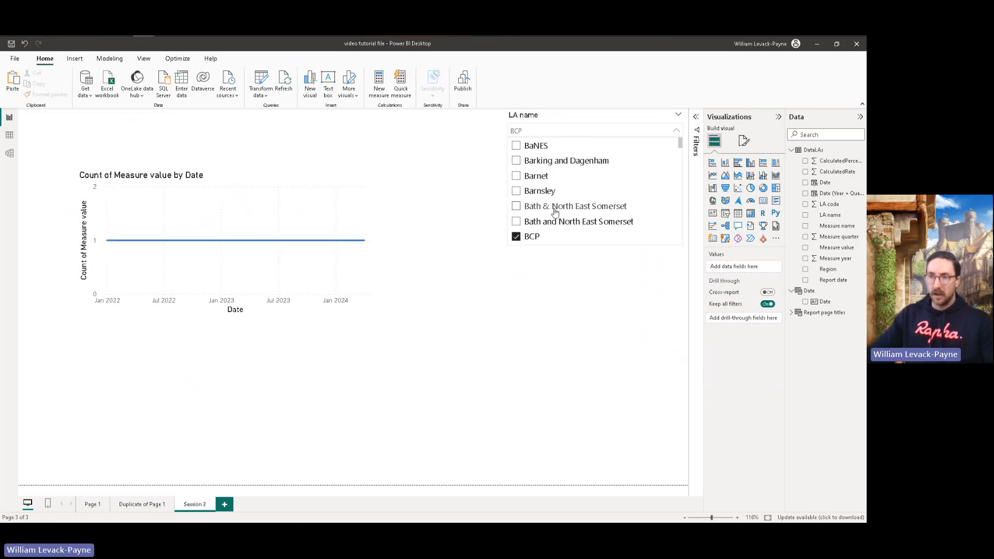
scroll(541, 221, "down", 2)
left_click(516, 174)
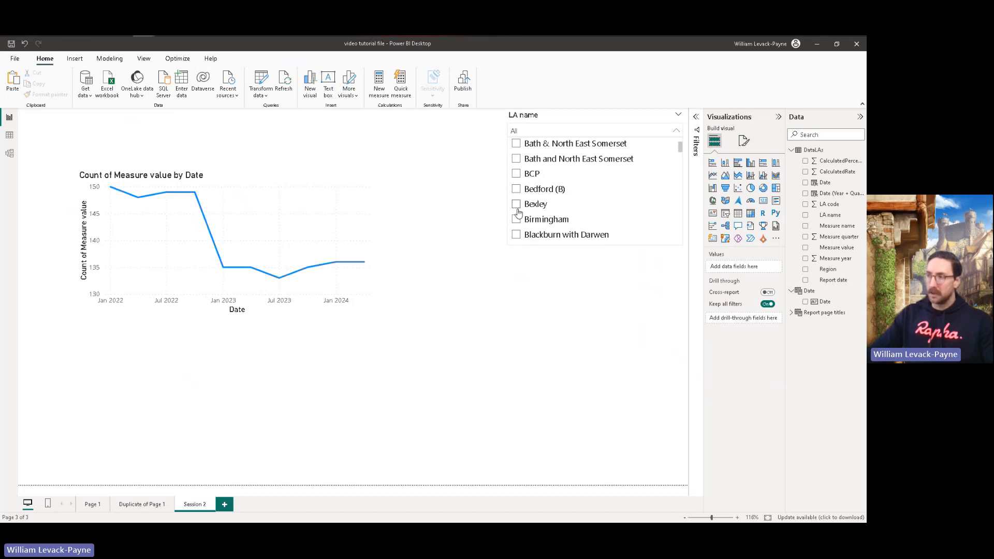
left_click(516, 204)
scroll(529, 221, "down", 2)
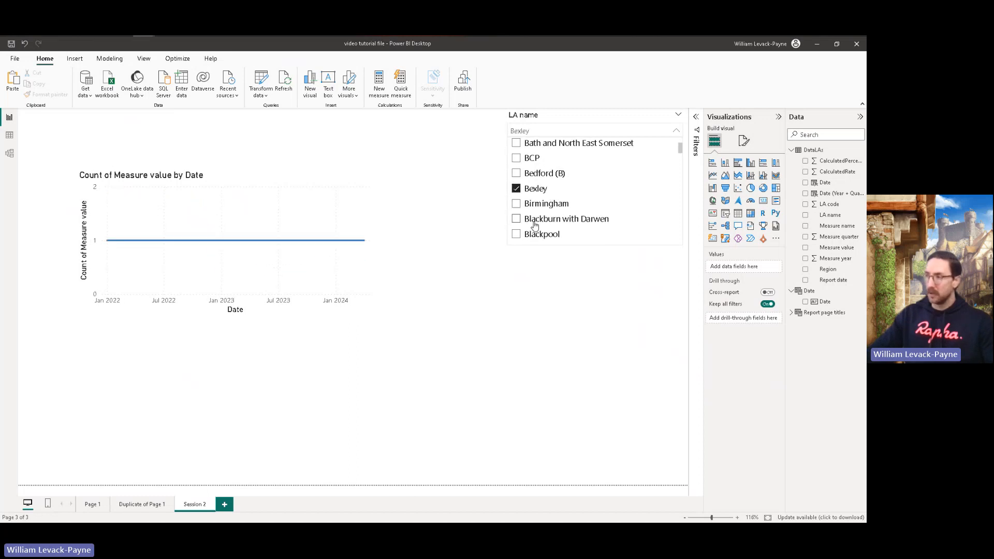
left_click(518, 218)
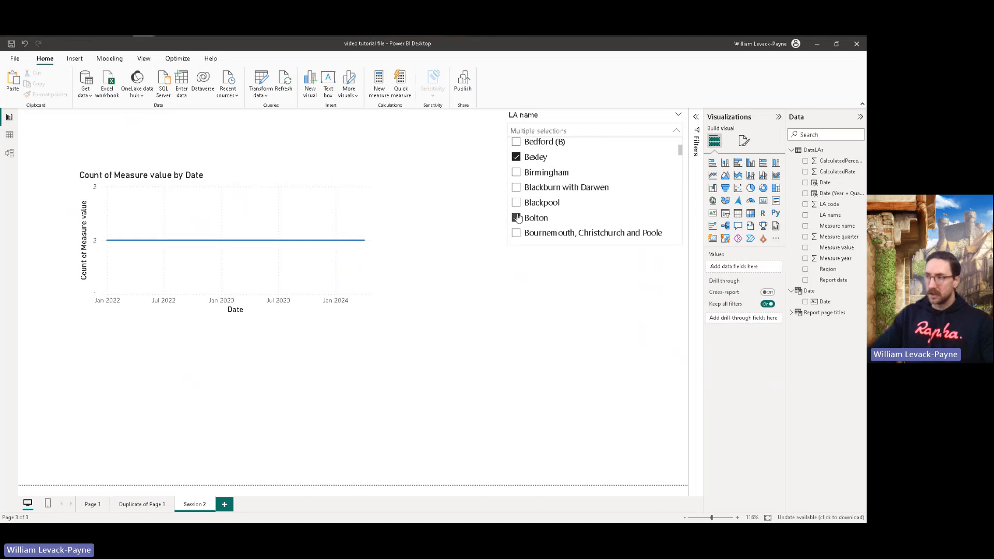
left_click(518, 156)
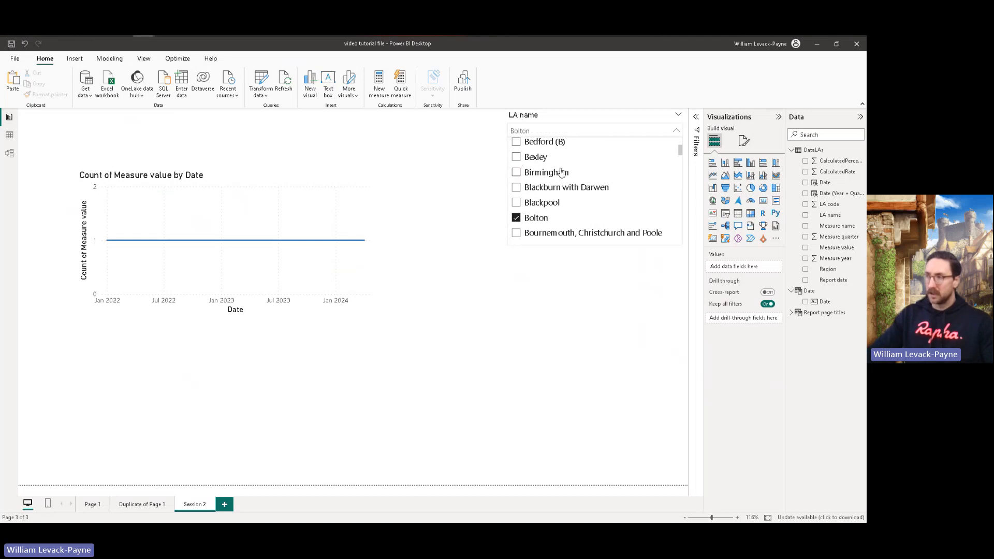
left_click_drag(680, 151, 680, 151)
left_click(562, 335)
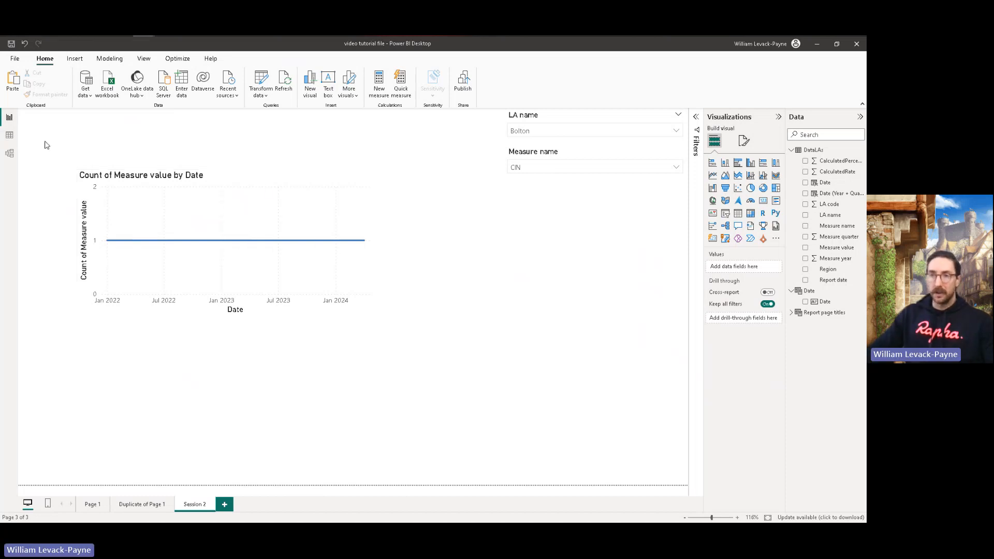
Step: Try to change the data type of the DataLAs table's Measure value column to Whole number in Table view
left_click(10, 137)
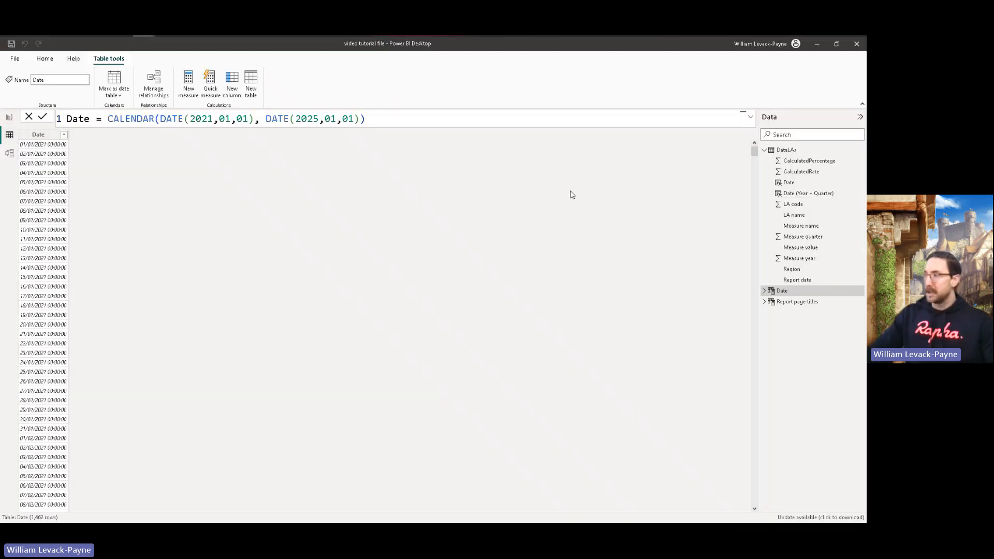
left_click(785, 150)
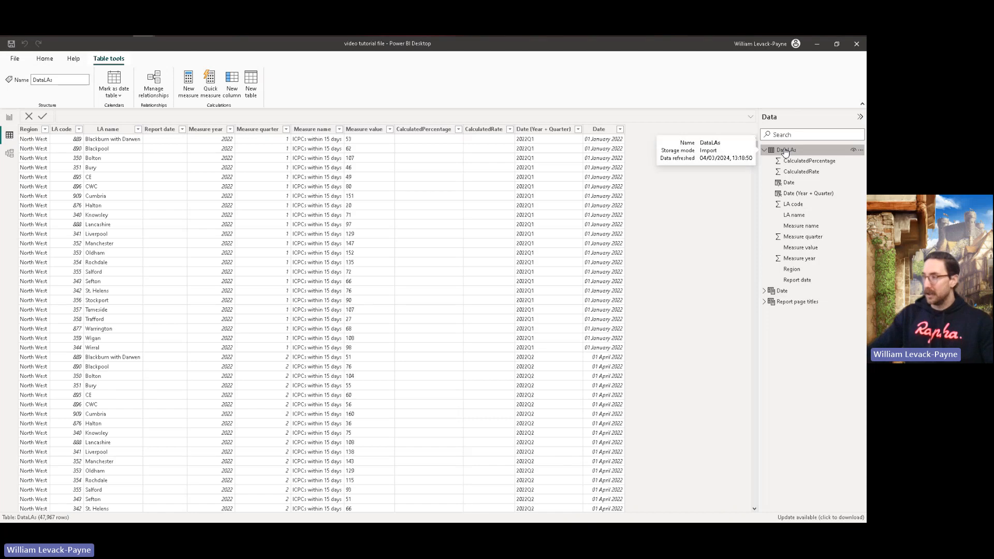
left_click(805, 249)
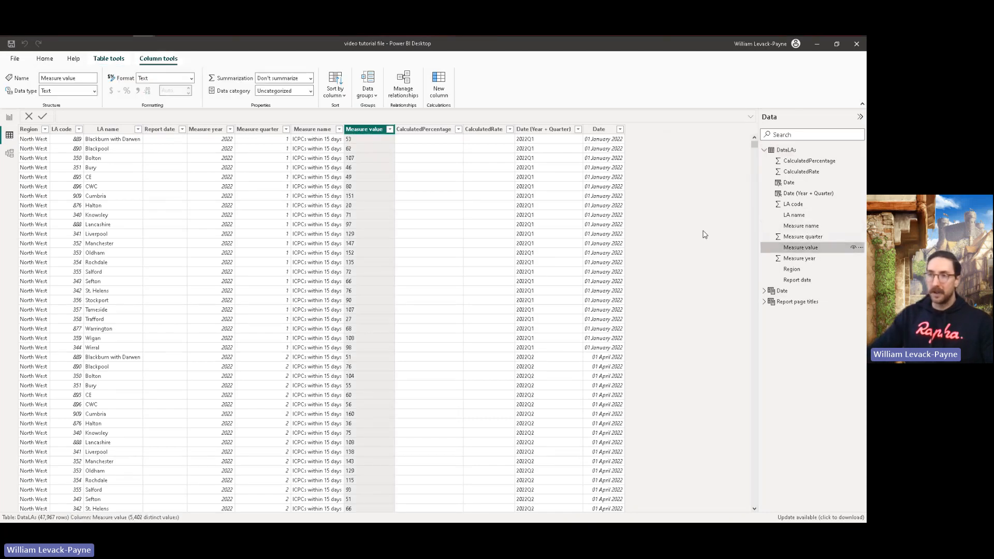
left_click(95, 92)
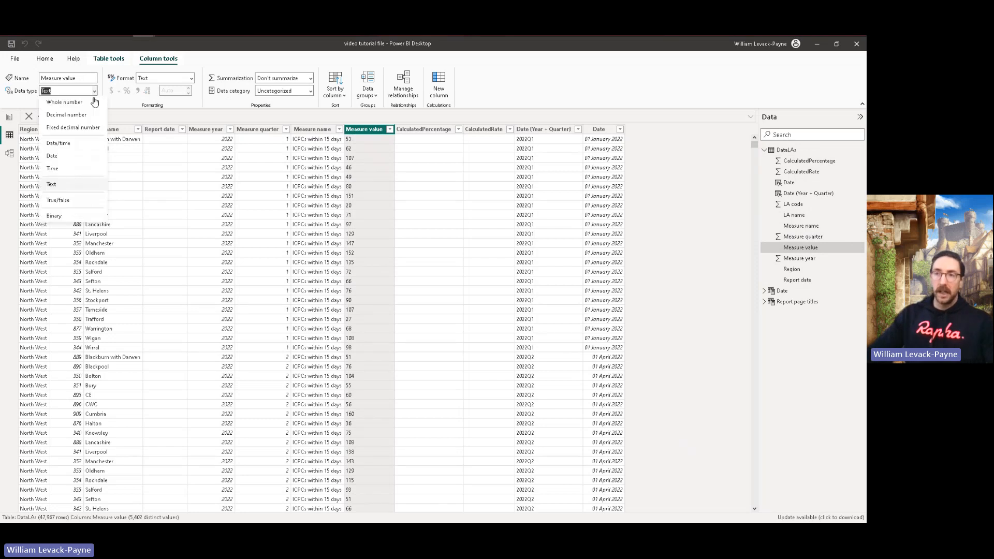
left_click(63, 103)
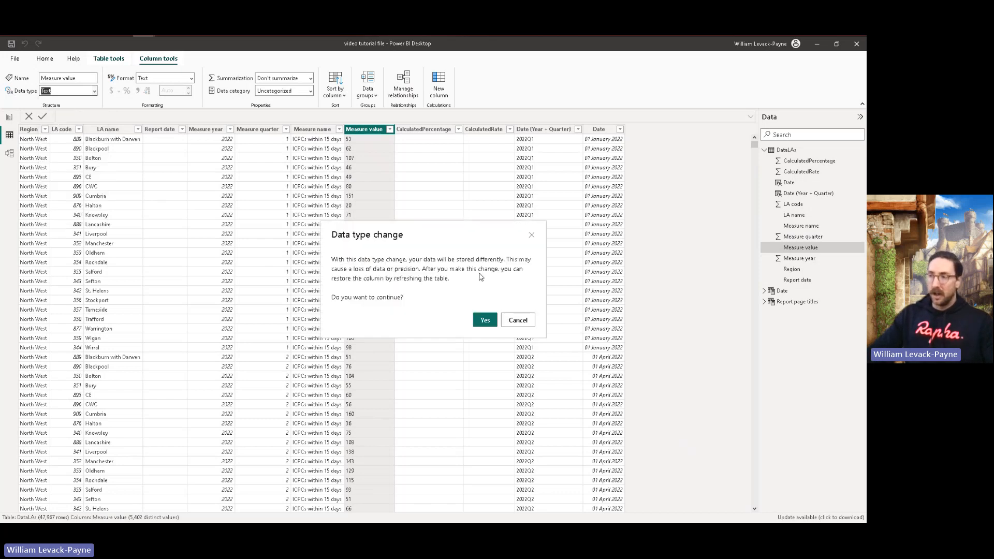
left_click(486, 321)
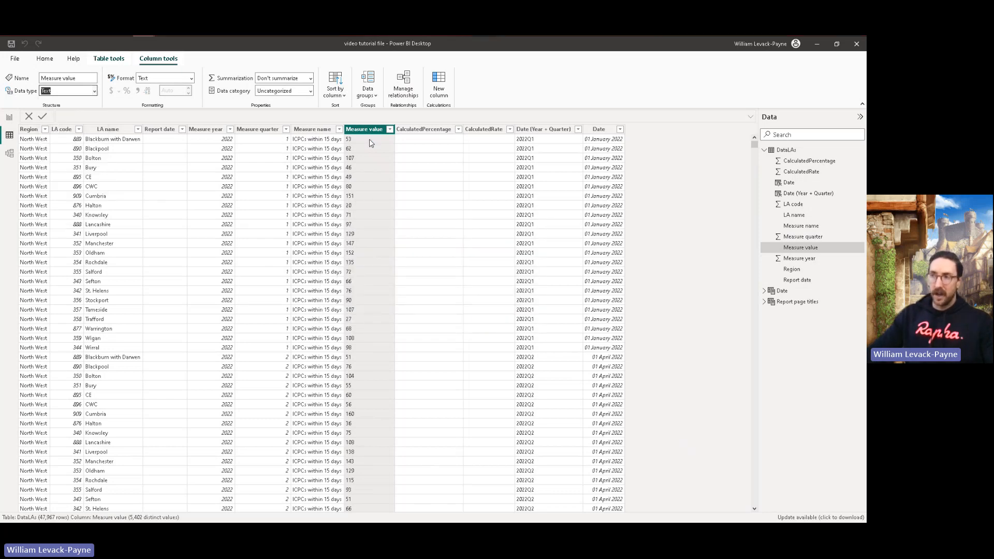
left_click(510, 301)
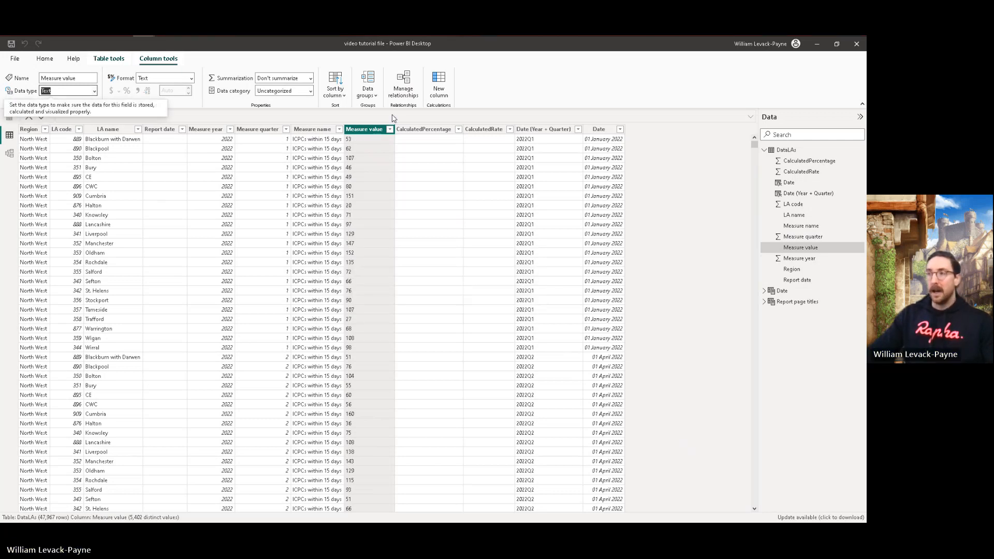
Step: Examine the rows and distinct values of the Measure value column for non-numeric entries
left_click_drag(754, 150, 762, 181)
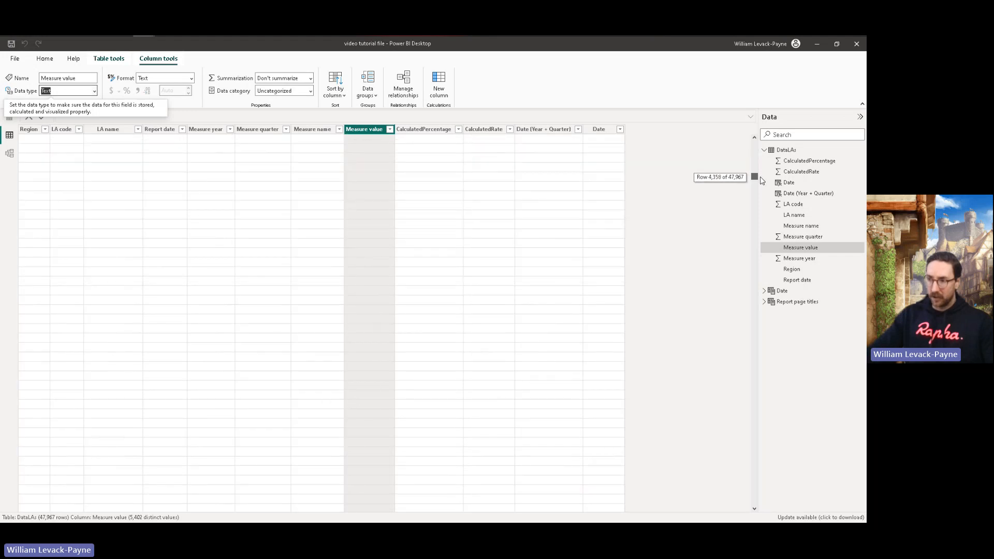
left_click(390, 131)
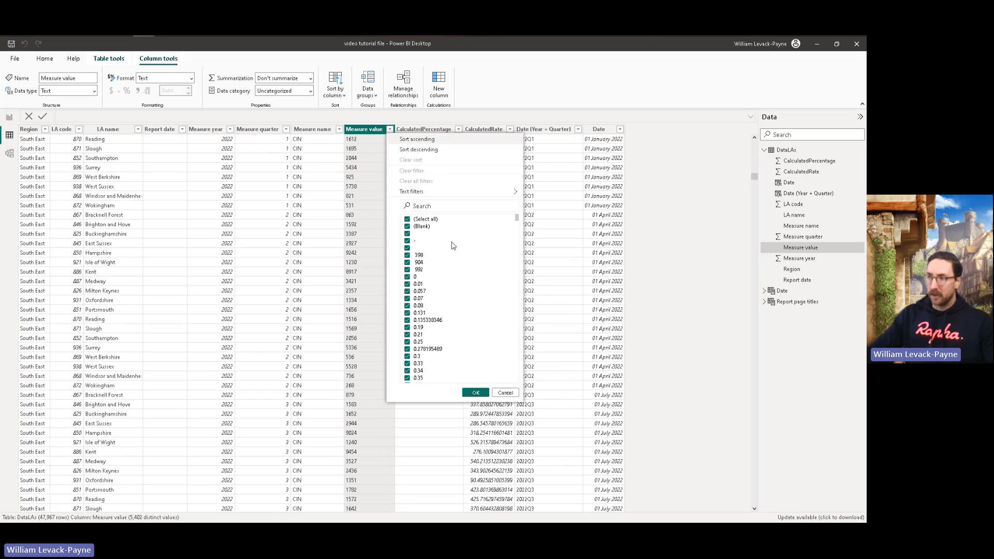
mouse_move(518, 220)
left_mouse_down()
mouse_move(526, 404)
mouse_move(516, 210)
left_mouse_up()
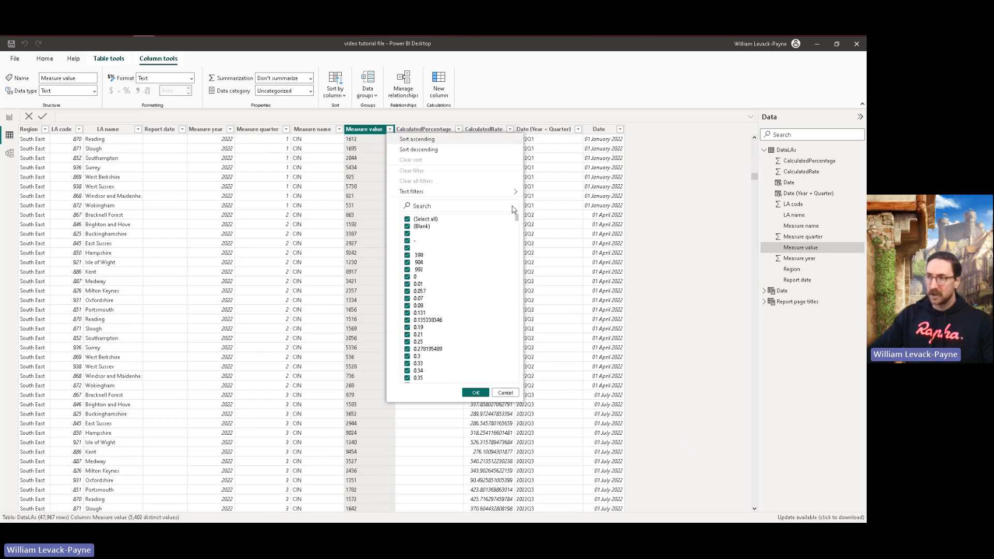
left_click(476, 392)
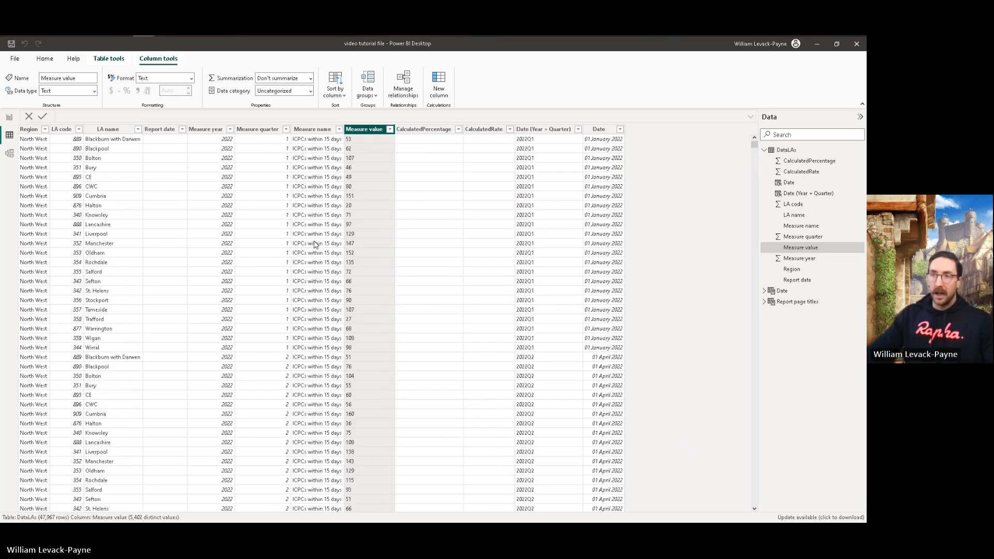
Step: Open the DataLAs query in Power Query Editor for transforming
left_click(49, 60)
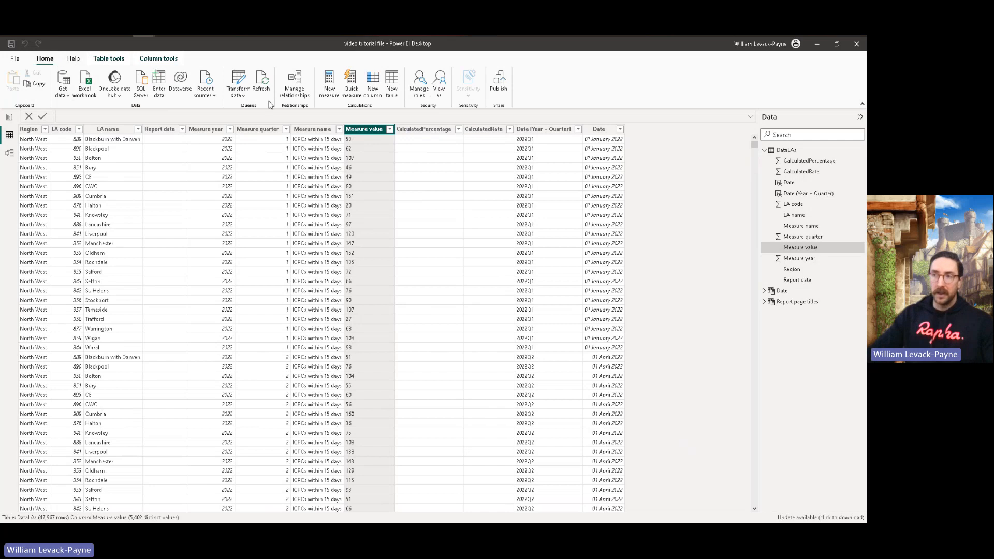
left_click(239, 81)
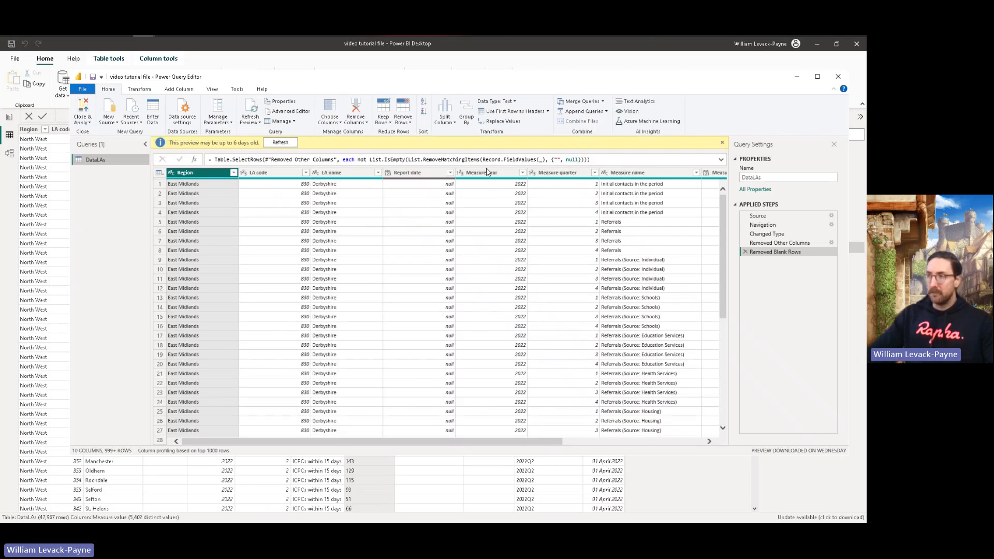
right_click(487, 174)
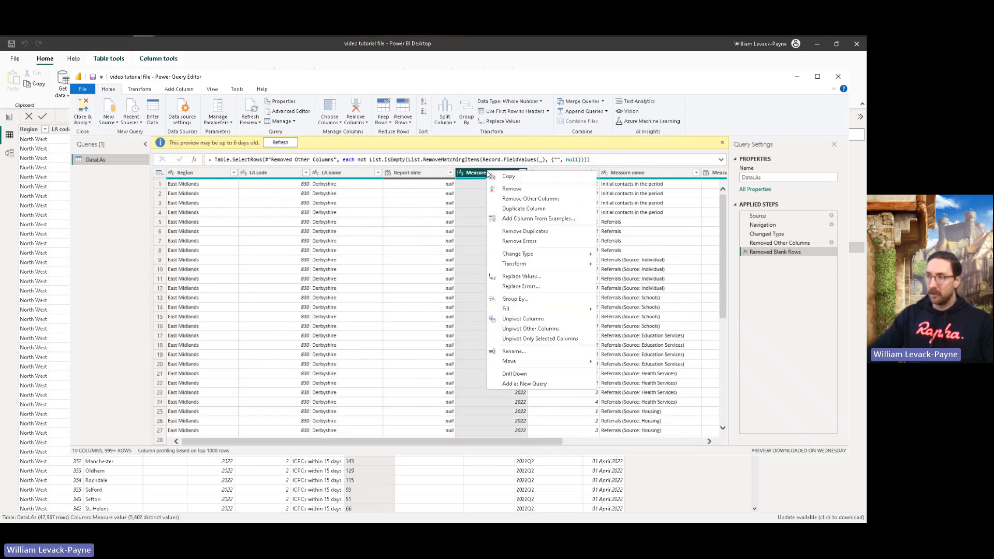
left_click(523, 288)
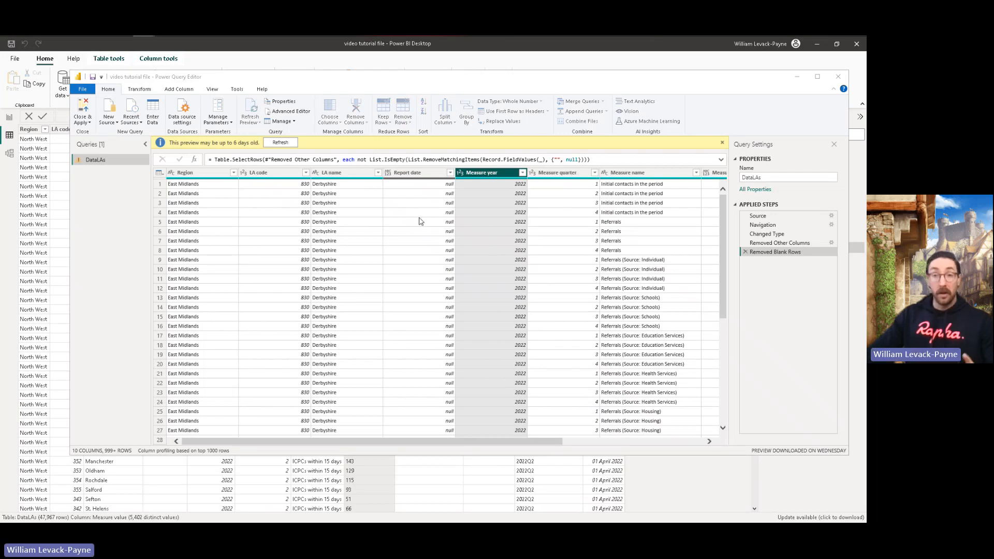
left_click(559, 311)
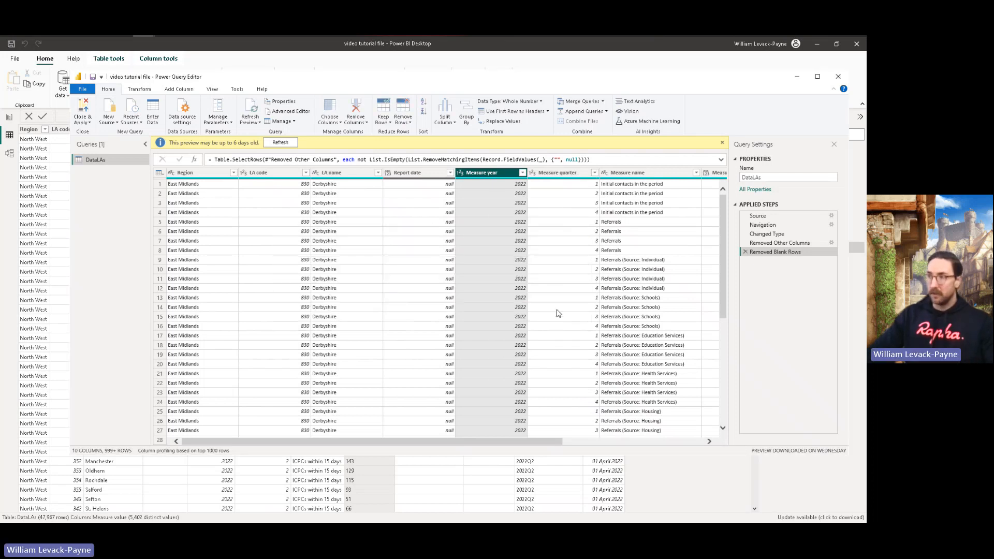
right_click(493, 176)
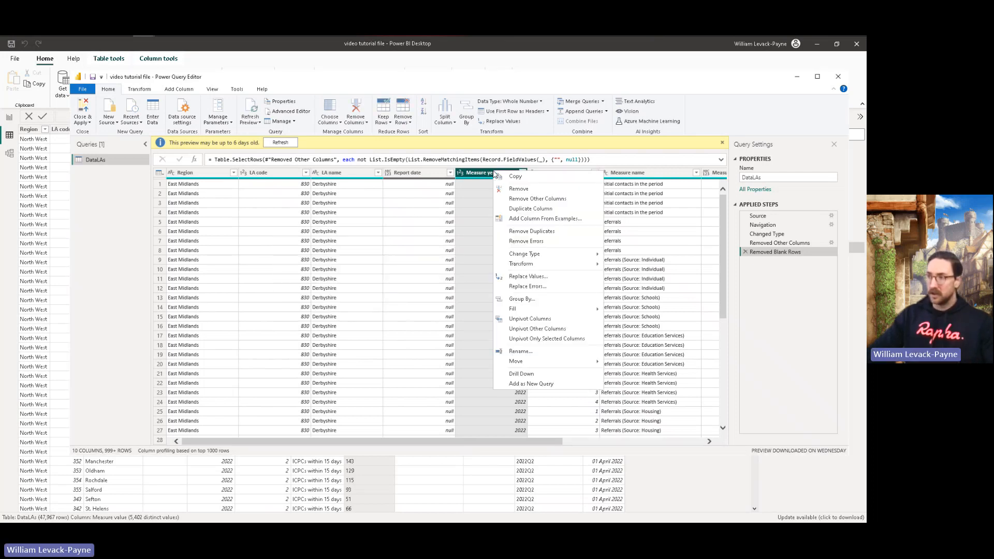
left_click(528, 278)
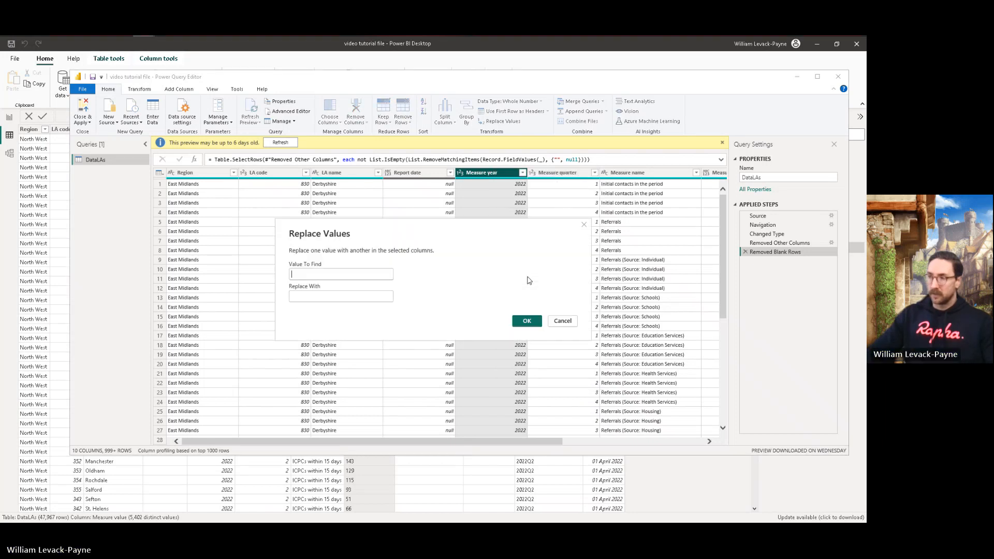
left_click(561, 320)
right_click(505, 177)
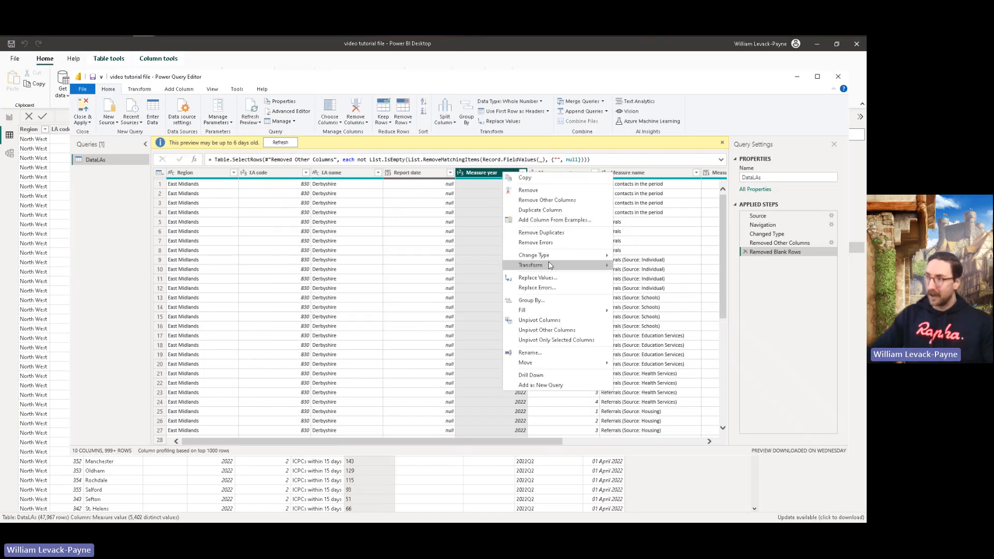
mouse_move(541, 257)
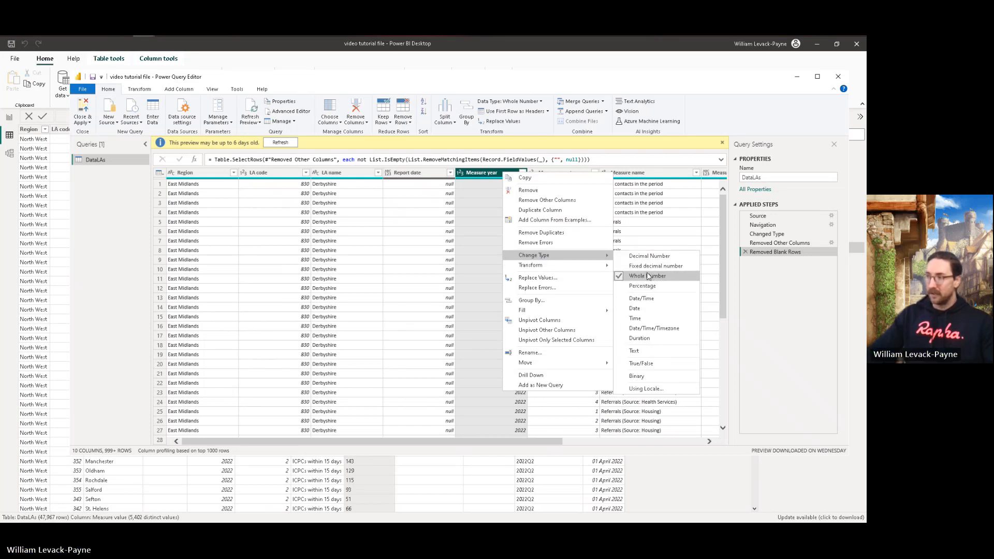
left_click(435, 175)
Step: Change the Measure value column's type to Whole Number in the DataLAs query
left_click_drag(527, 444, 640, 443)
right_click(561, 175)
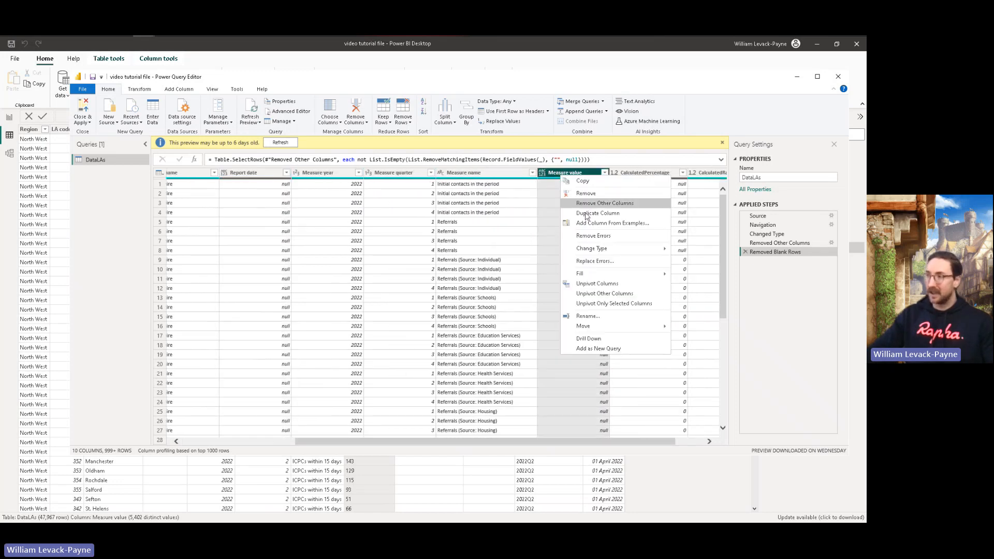
mouse_move(610, 251)
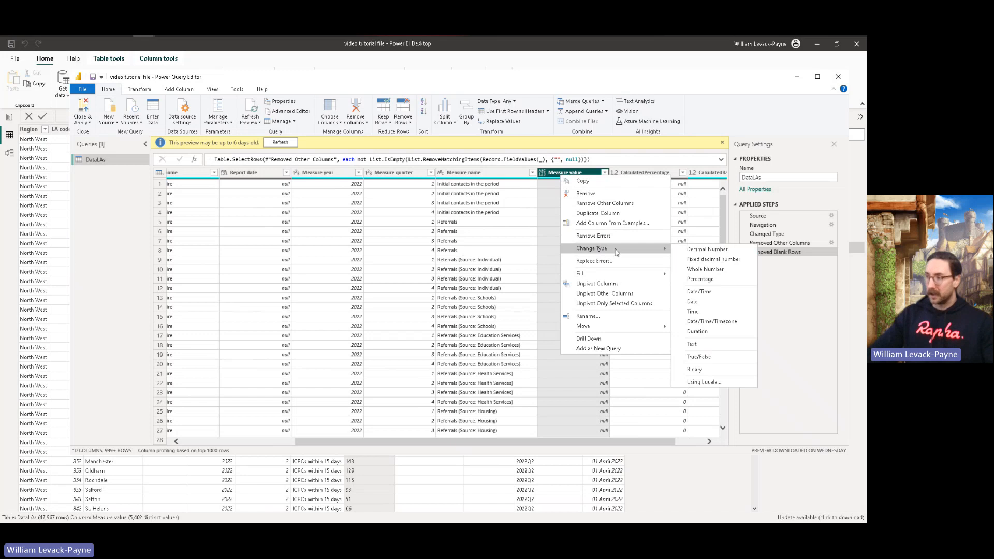
left_click(703, 270)
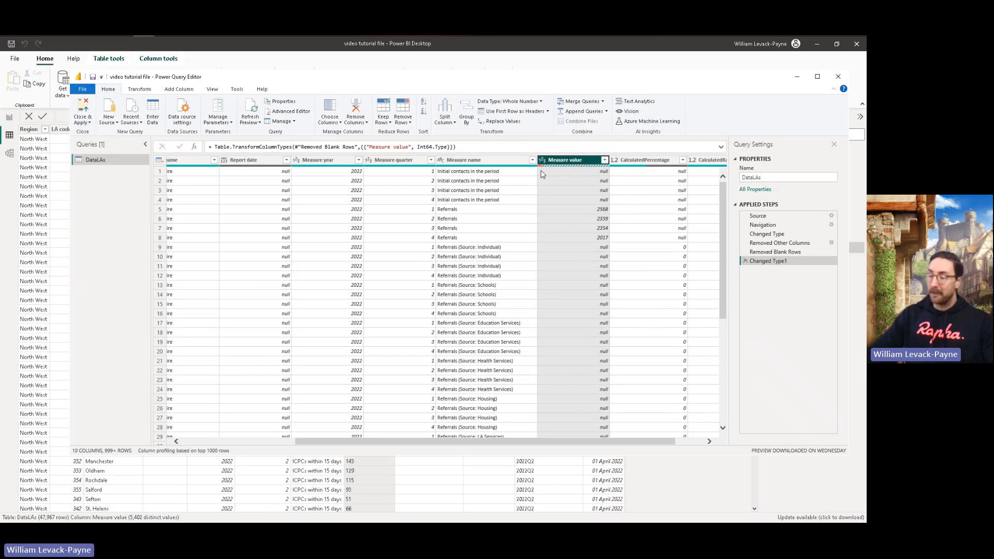
Step: Replace errors in the Measure value column with null, and apply the query changes to the report
right_click(570, 161)
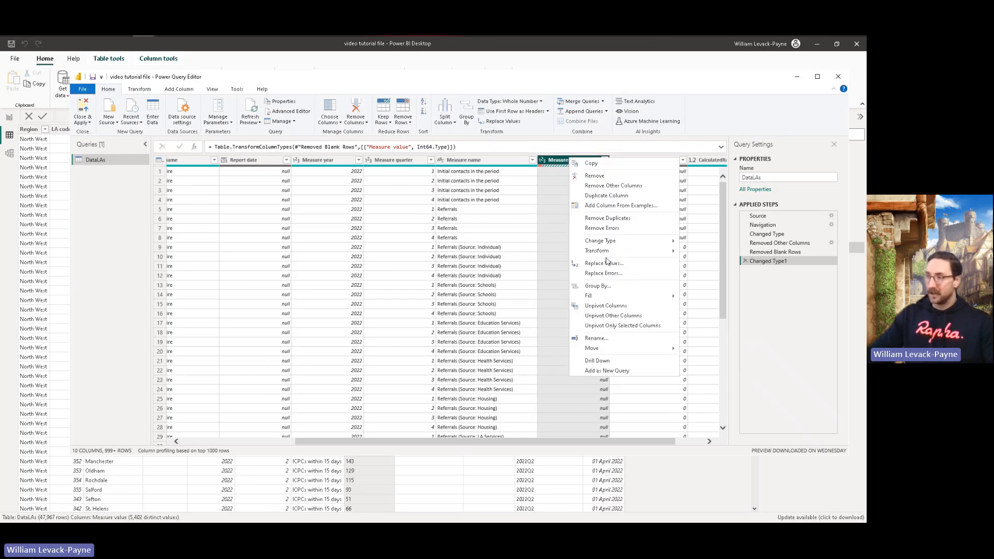
left_click(608, 274)
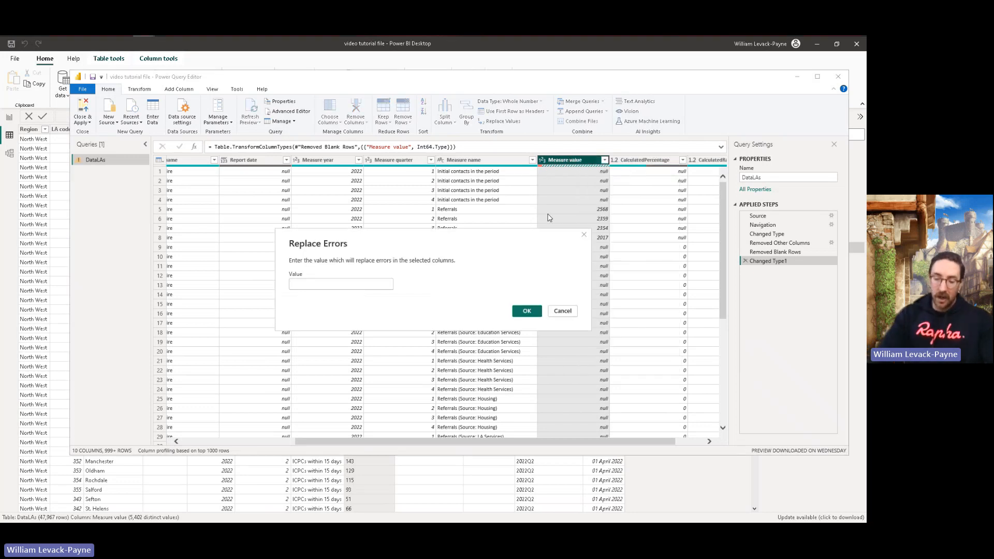
type("null")
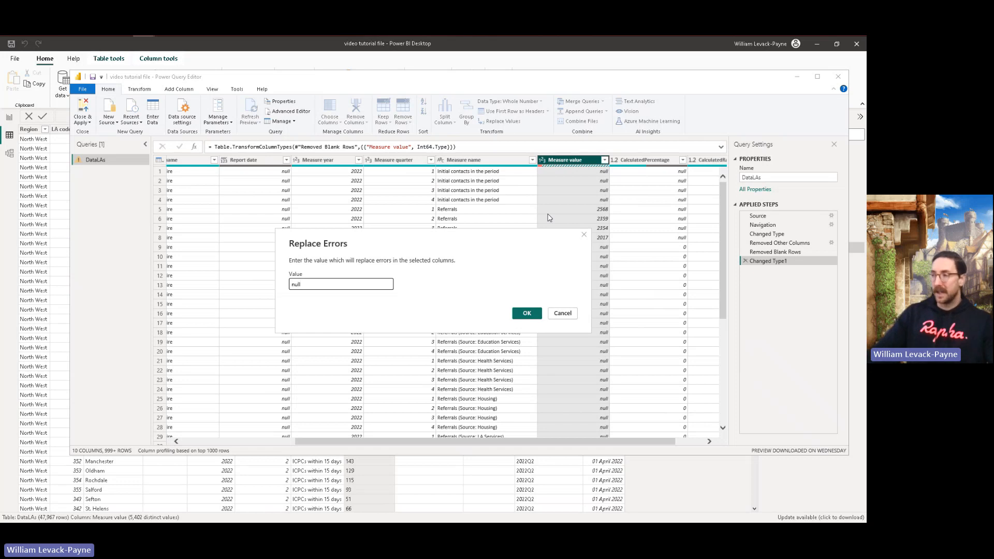
left_click(524, 312)
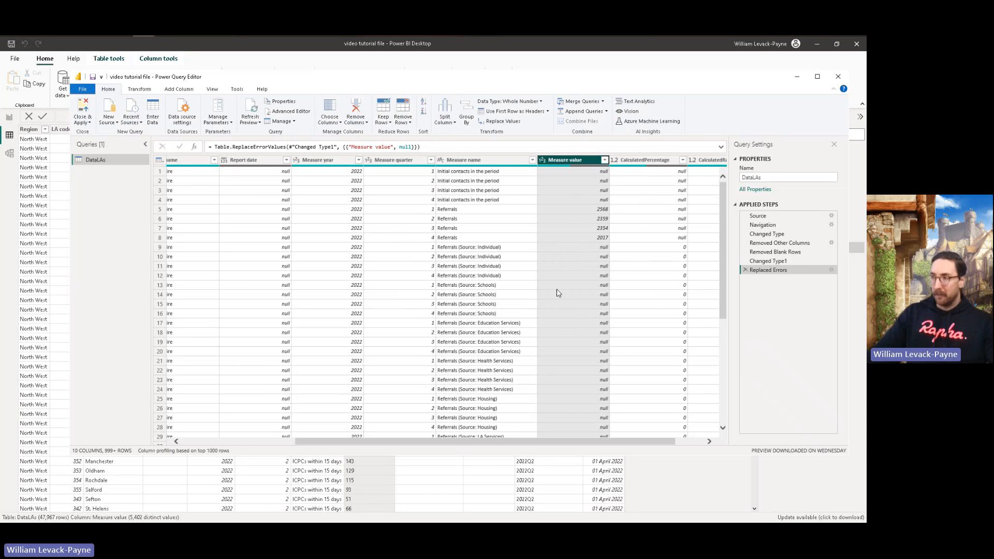
left_click(88, 106)
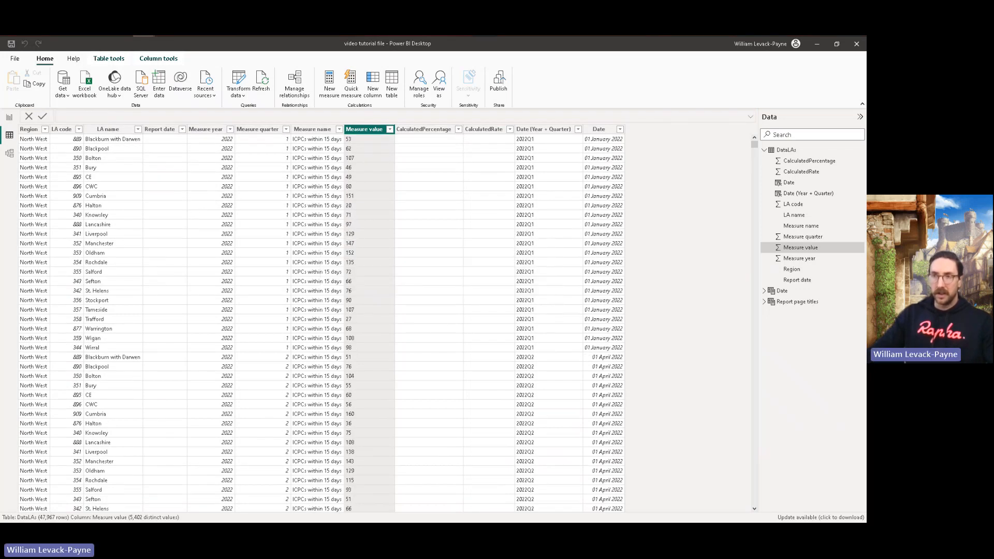
Step: Return to the Session 2 report page, refresh the data and aggregate the line chart's Y-axis Measure value as Sum
left_click(10, 118)
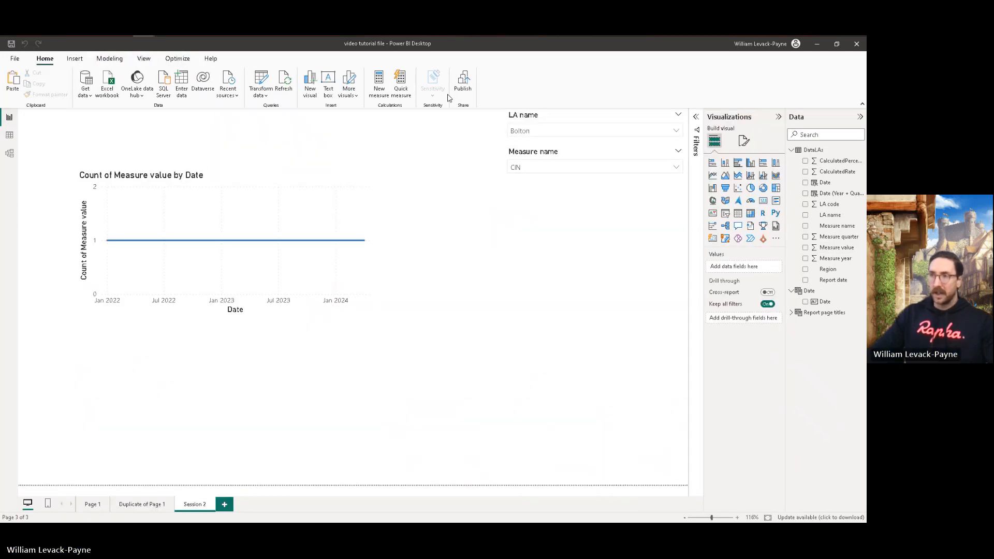
left_click(290, 78)
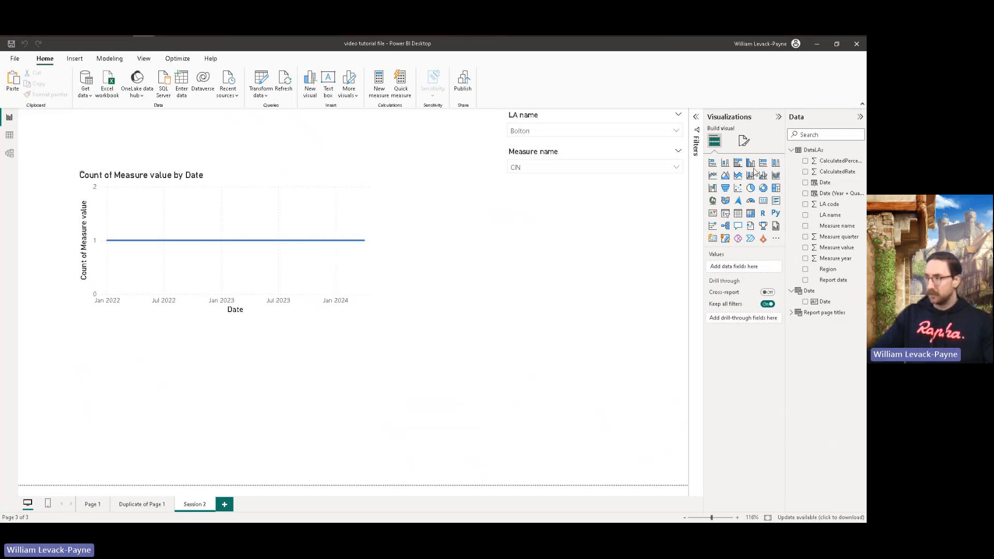
left_click(276, 174)
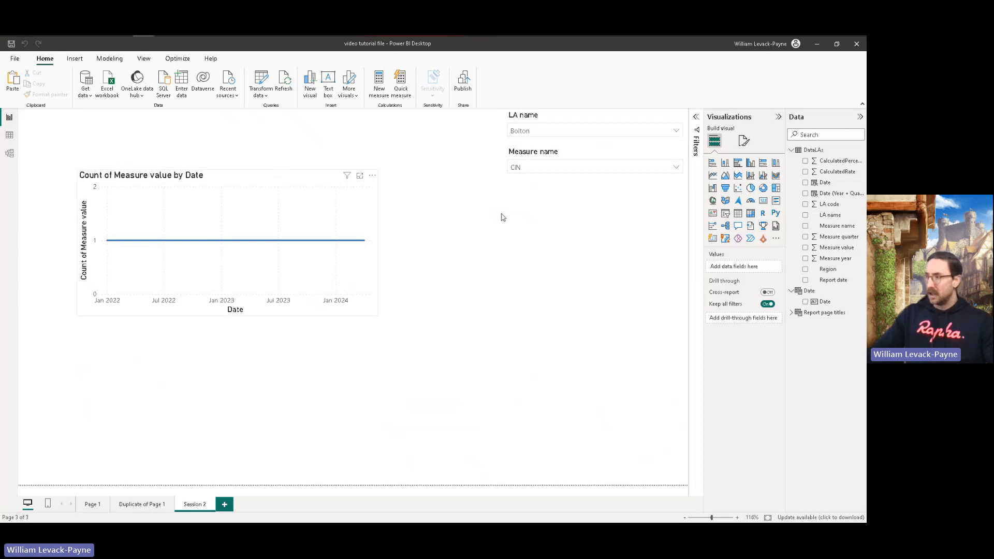
left_click(769, 299)
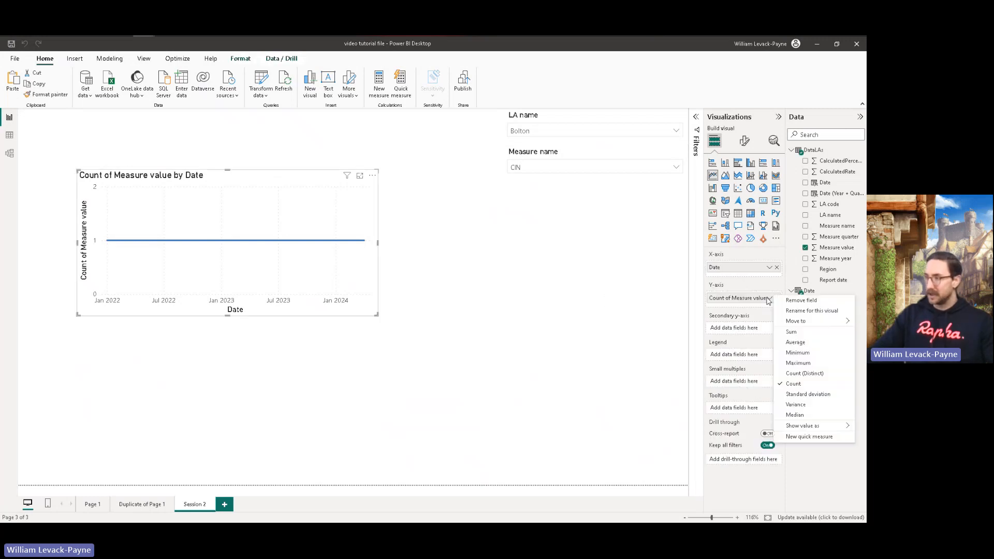
left_click(792, 333)
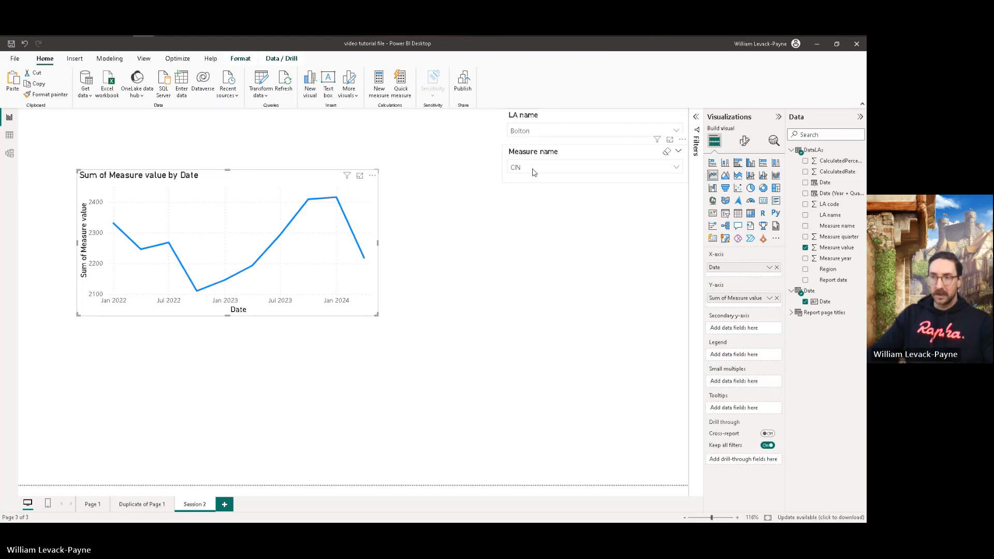
Step: Switch the LA name slicer's selection from Bolton to Barnsley
left_click(533, 132)
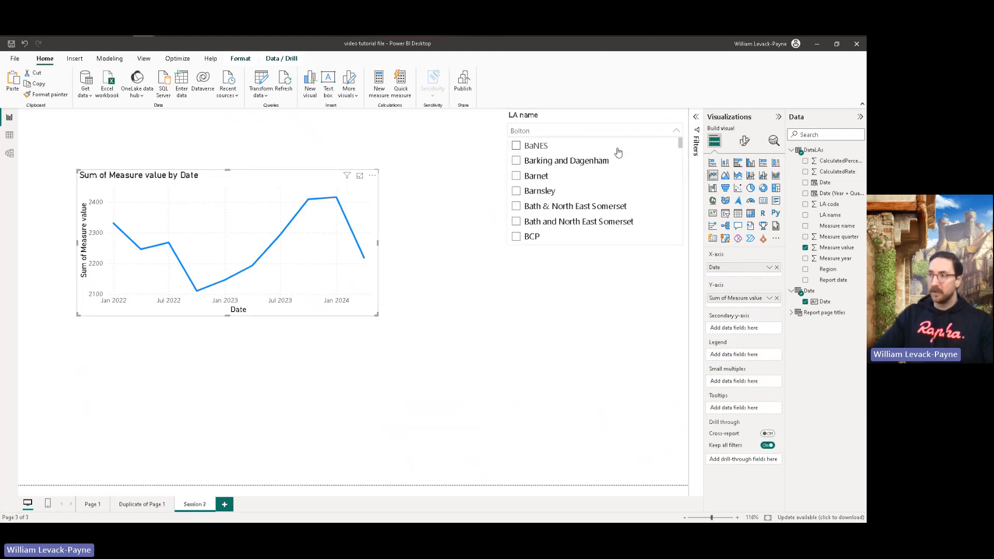
scroll(548, 206, "down", 2)
scroll(548, 206, "down", 1)
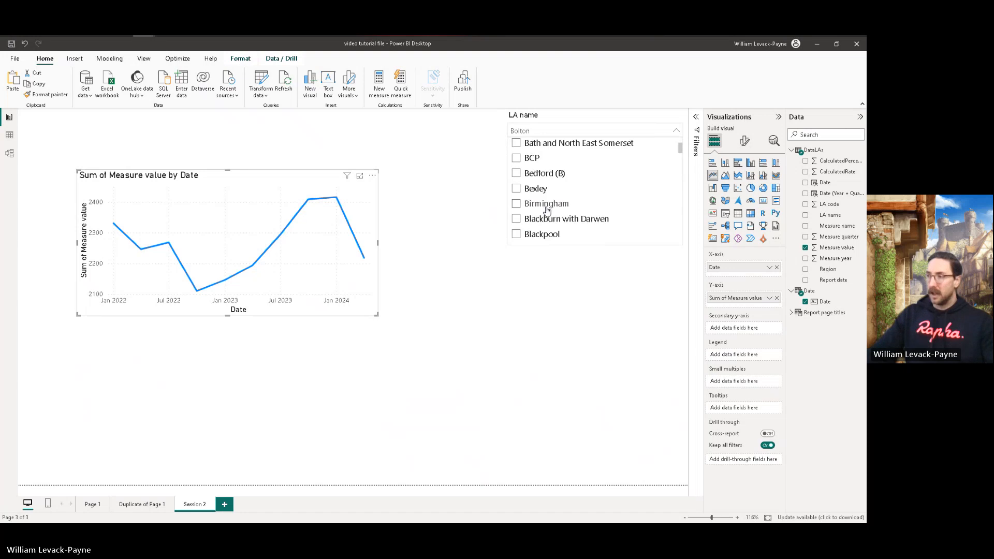
scroll(681, 151, "down", 3)
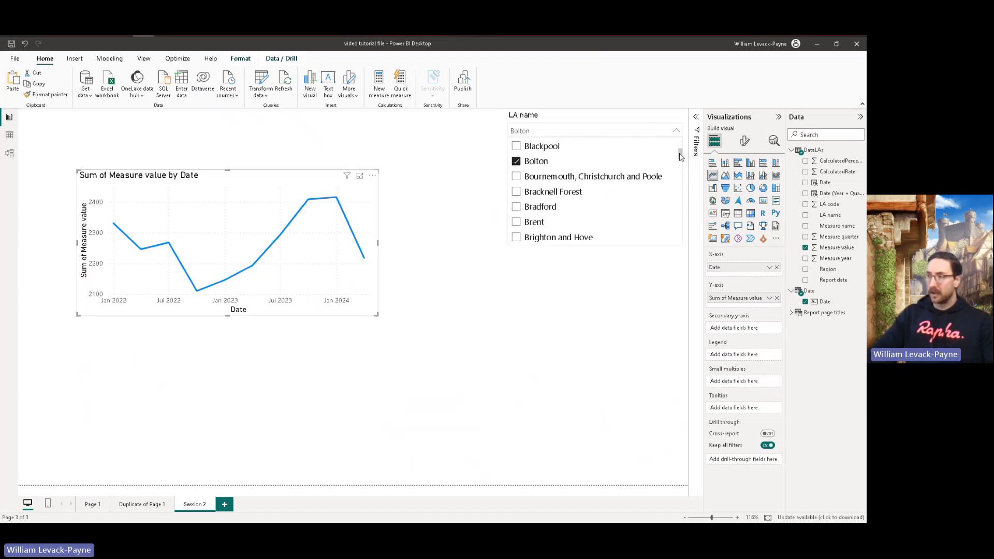
left_click(516, 162)
mouse_move(680, 156)
left_mouse_down()
mouse_move(682, 249)
mouse_move(678, 139)
left_mouse_up()
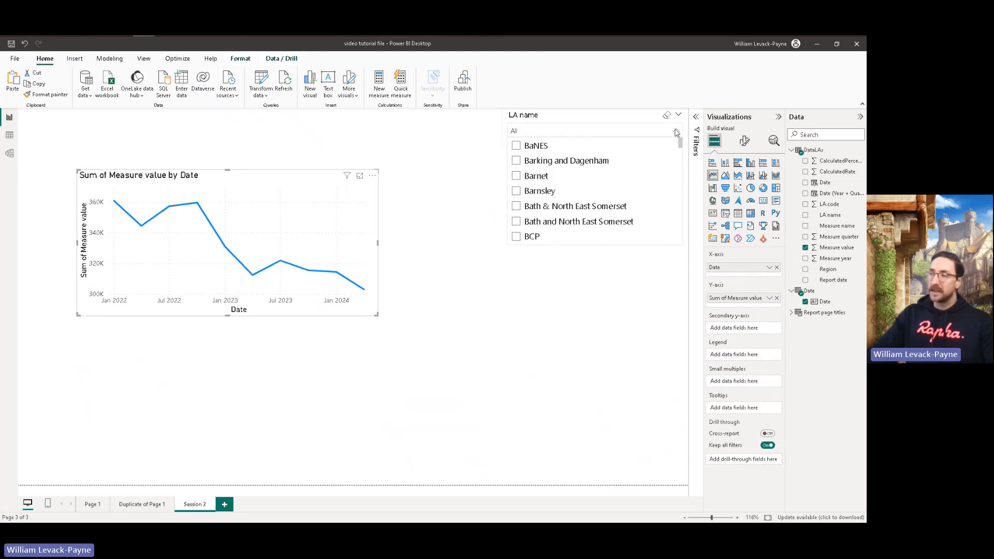
left_click(516, 191)
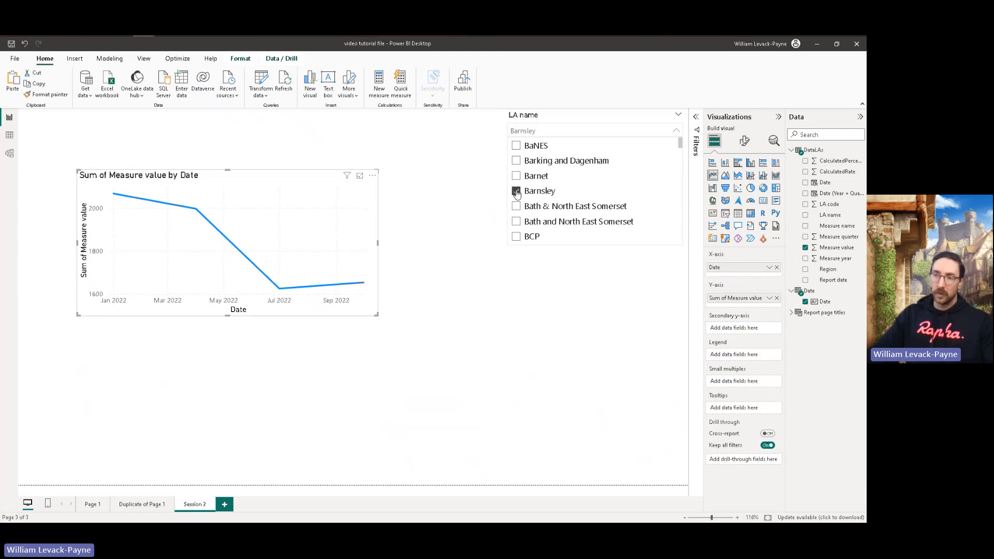
left_click(449, 217)
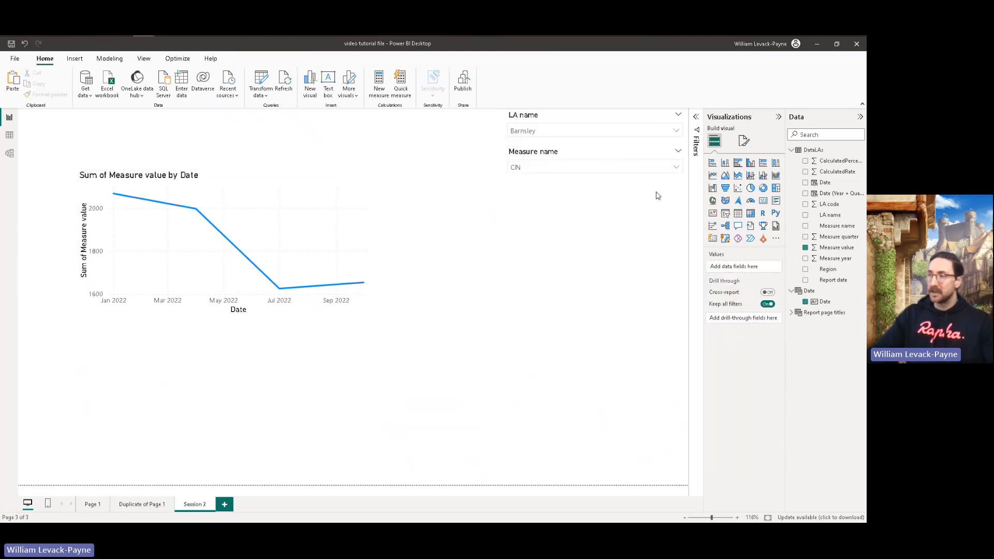
Step: Add Children in need at the end of the period to the Measure name slicer's selection alongside CIN
left_click(675, 167)
scroll(526, 218, "down", 3)
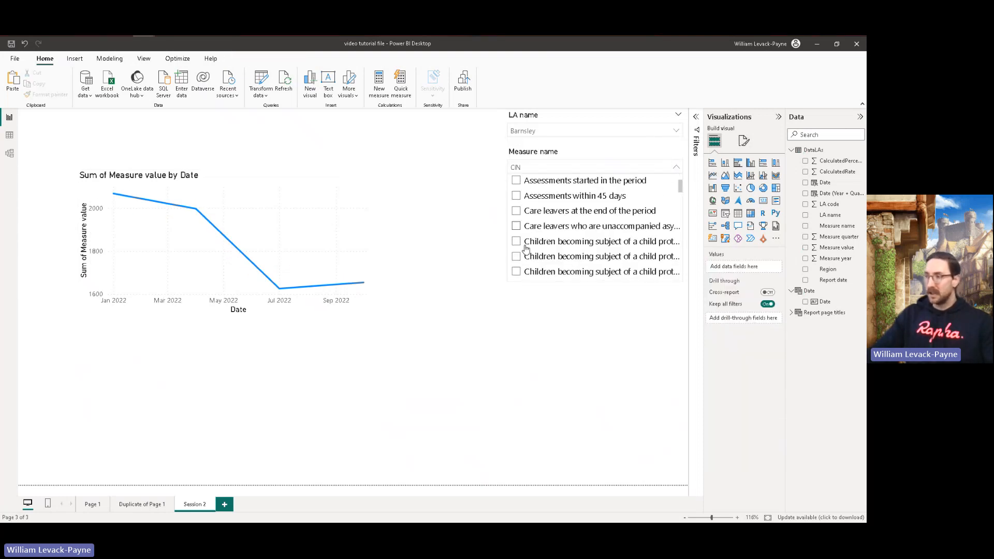
left_click(515, 272)
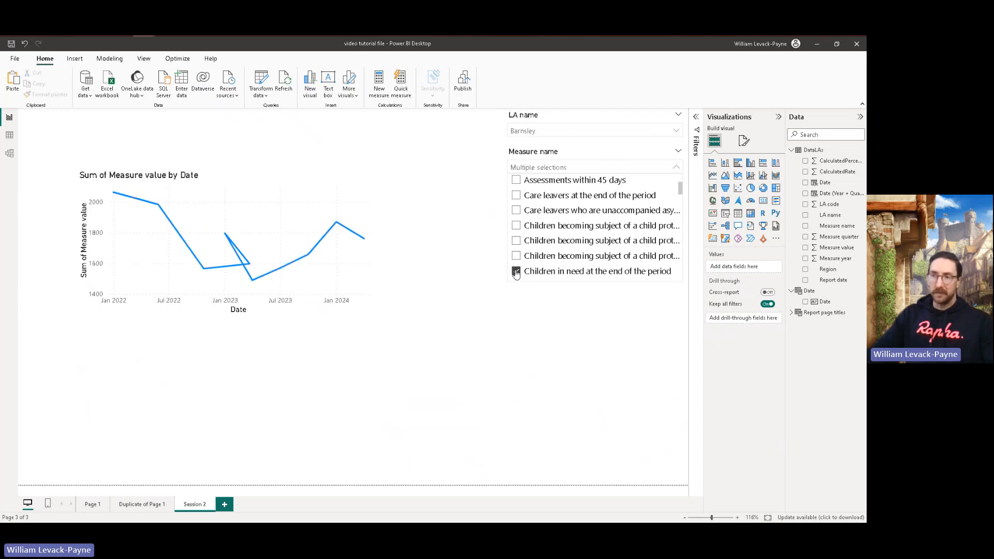
left_click(434, 220)
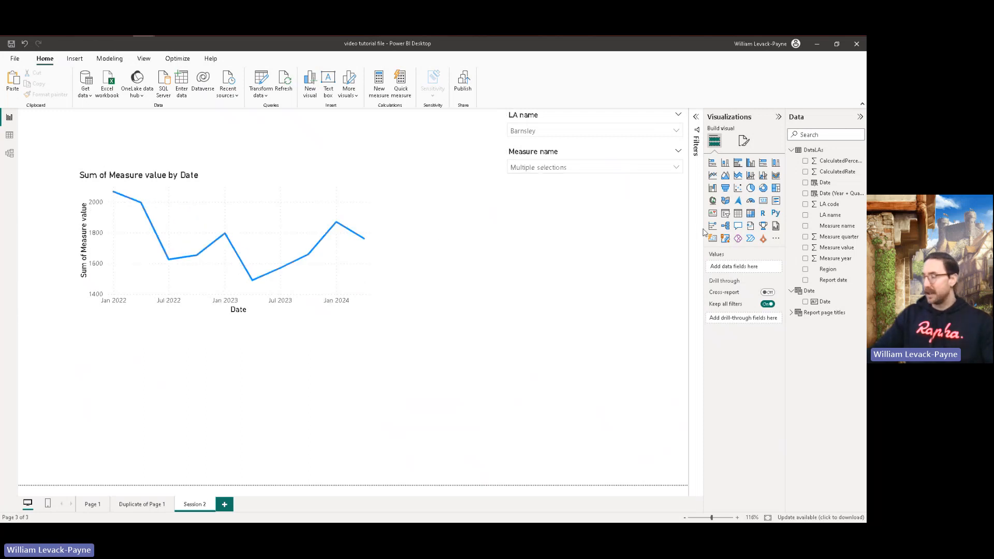
Step: Turn on the Multi-select with CTRL option in the LA name slicer's selection settings
left_click(572, 119)
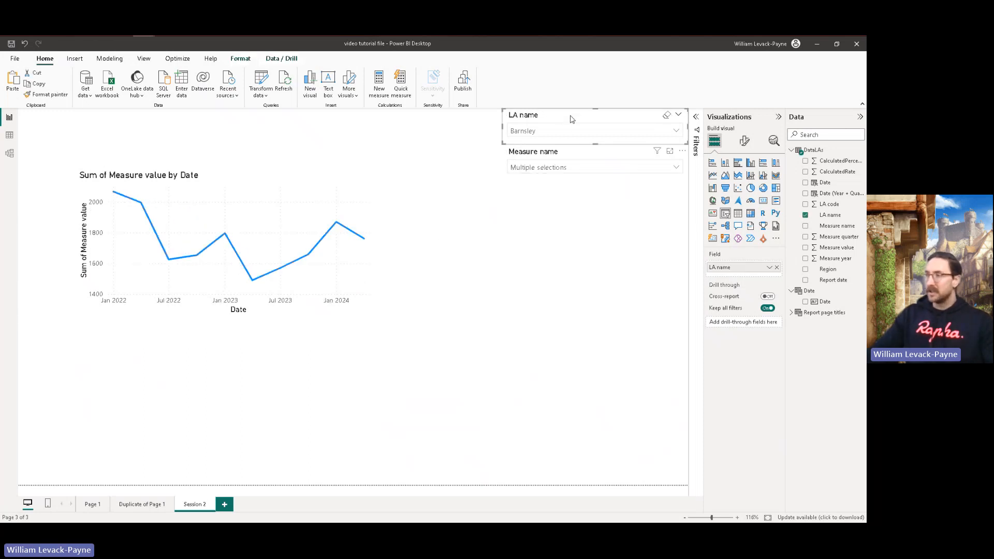
left_click(744, 140)
left_click(725, 205)
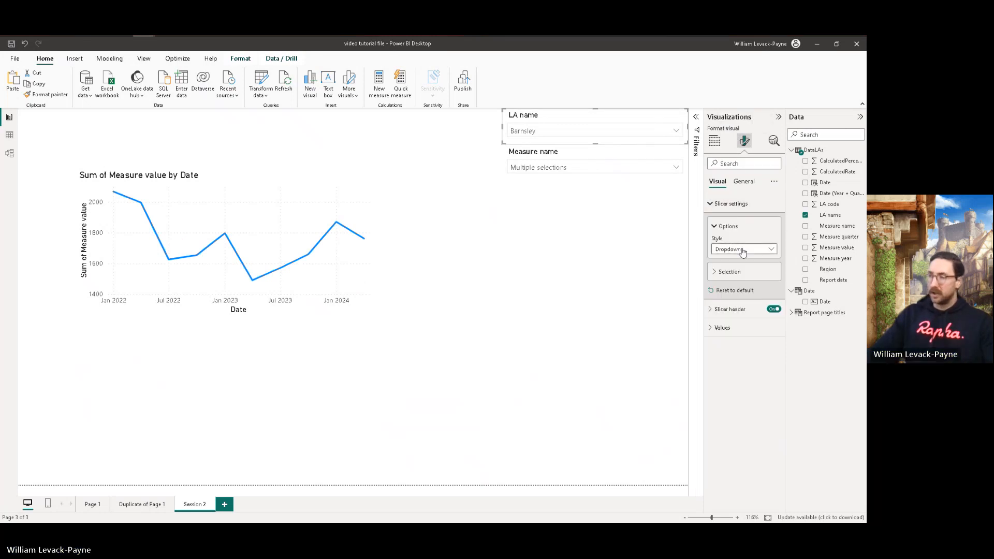
left_click(743, 272)
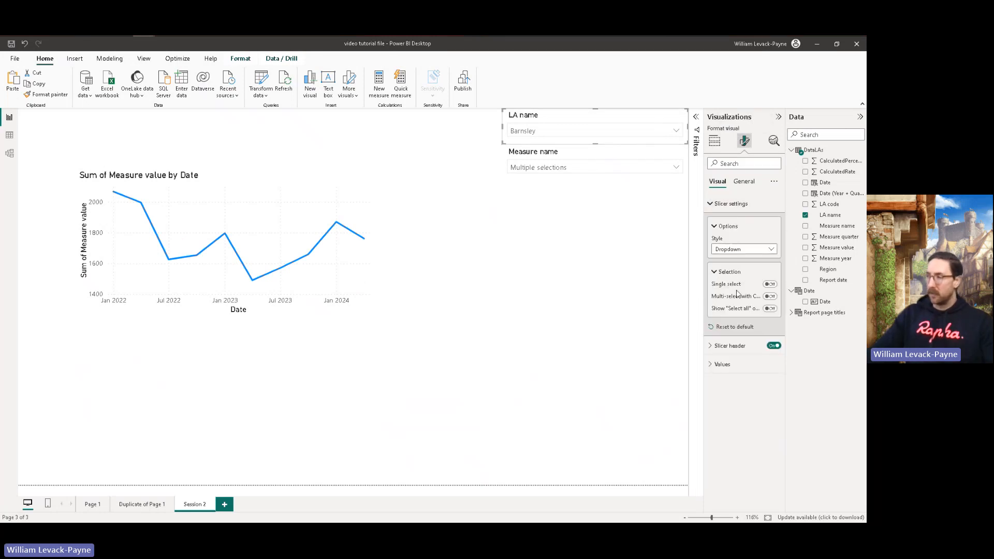
left_click(770, 297)
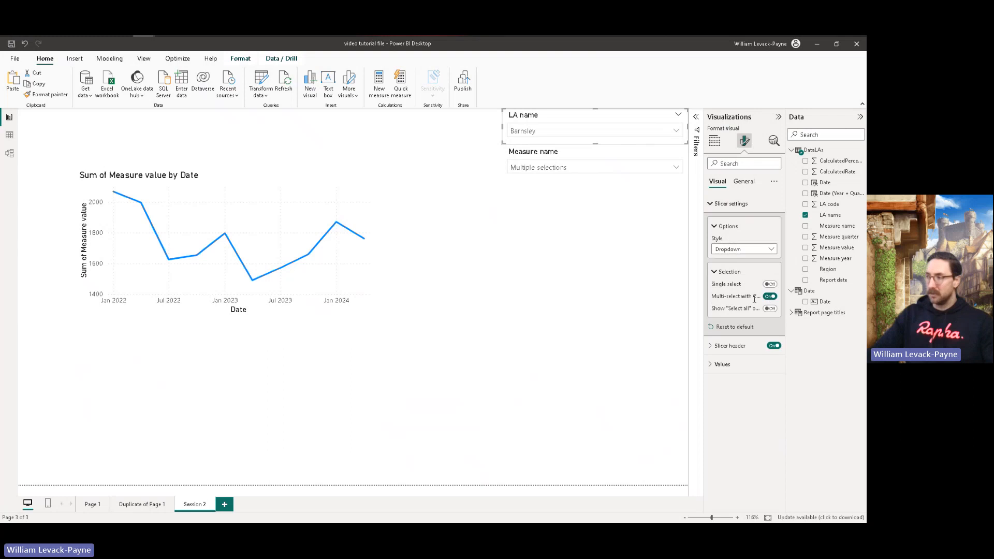
Step: Filter the report page to BCP with the LA name slicer
left_click(548, 228)
left_click(675, 132)
scroll(596, 191, "down", 1)
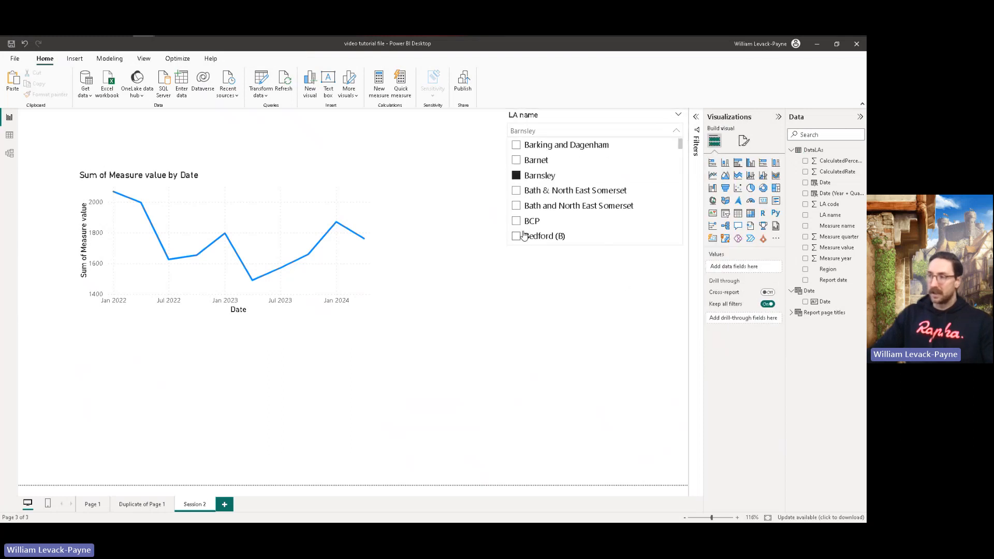
left_click(517, 223)
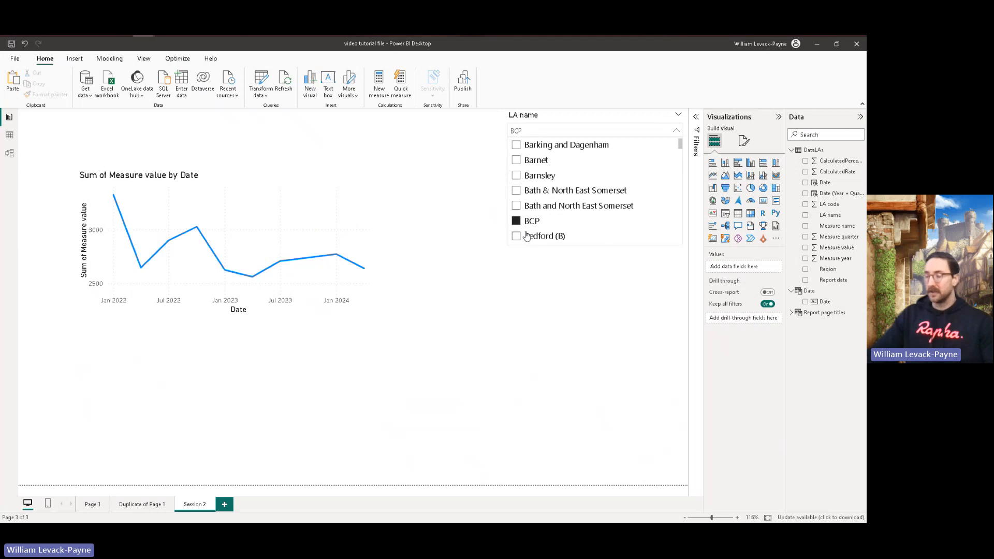
left_click(550, 305)
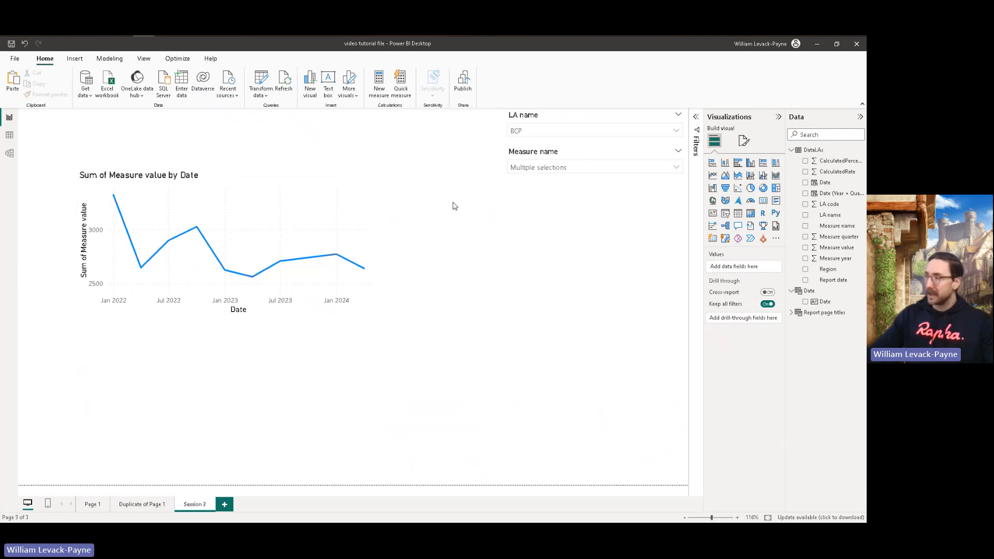
Step: Add a forecast to the Sum of Measure value by Date line chart
left_click(261, 180)
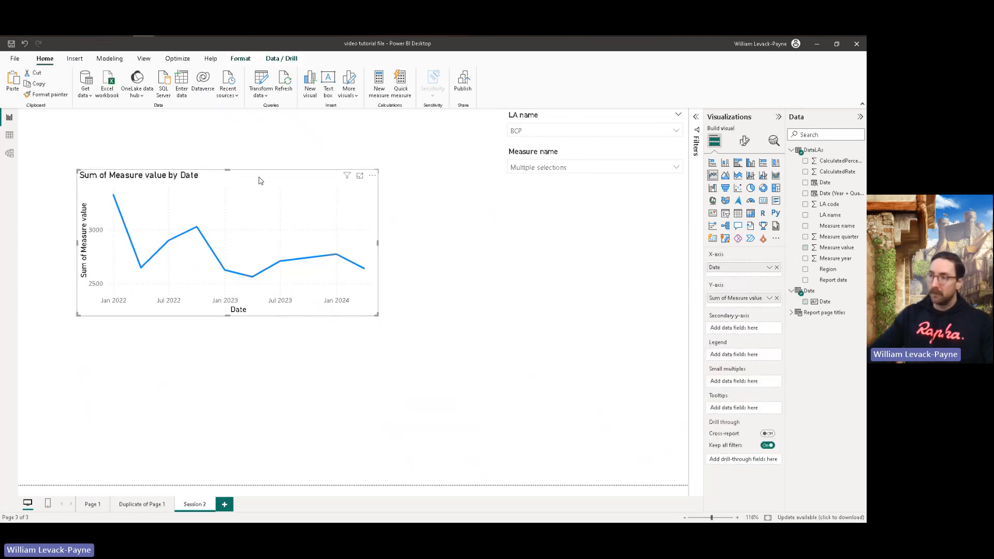
left_click(776, 142)
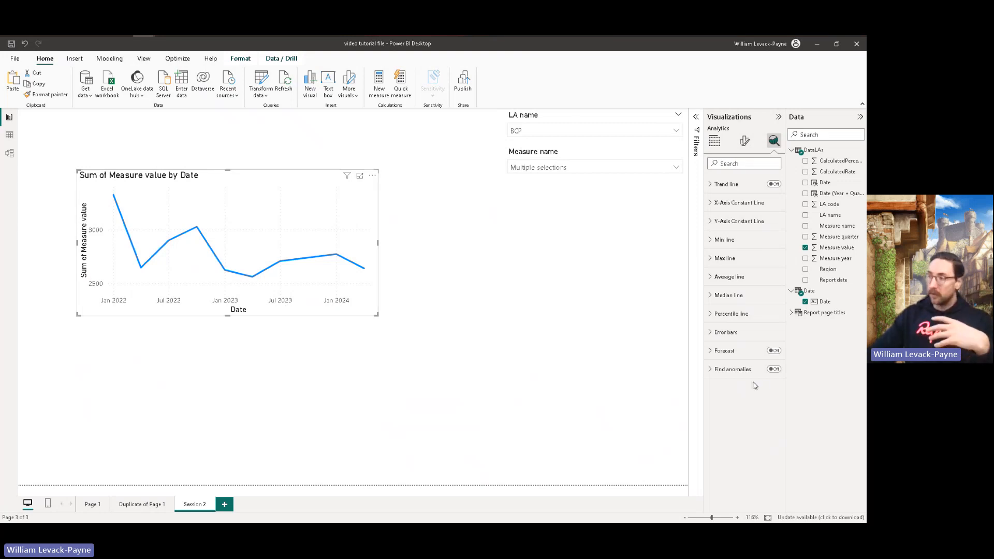
left_click(774, 351)
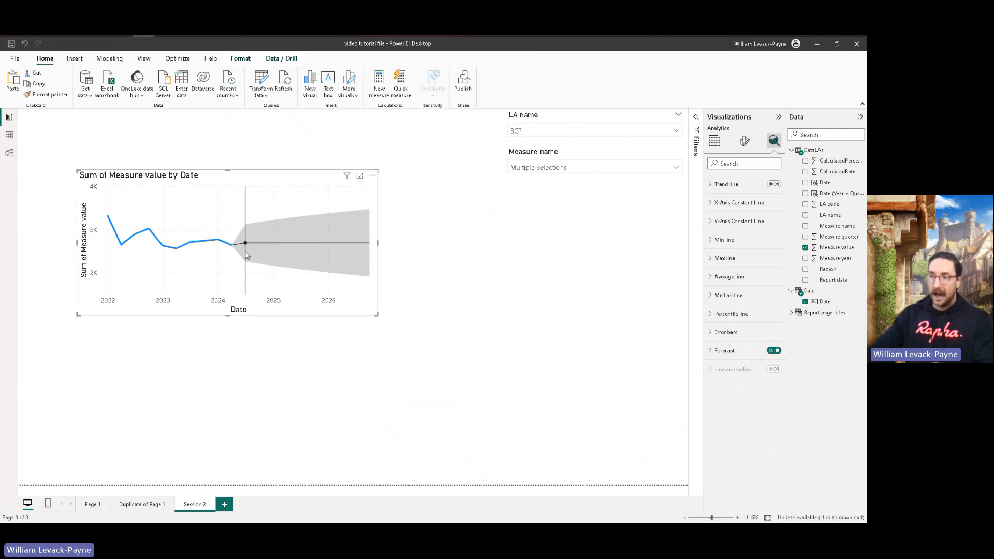
mouse_move(227, 256)
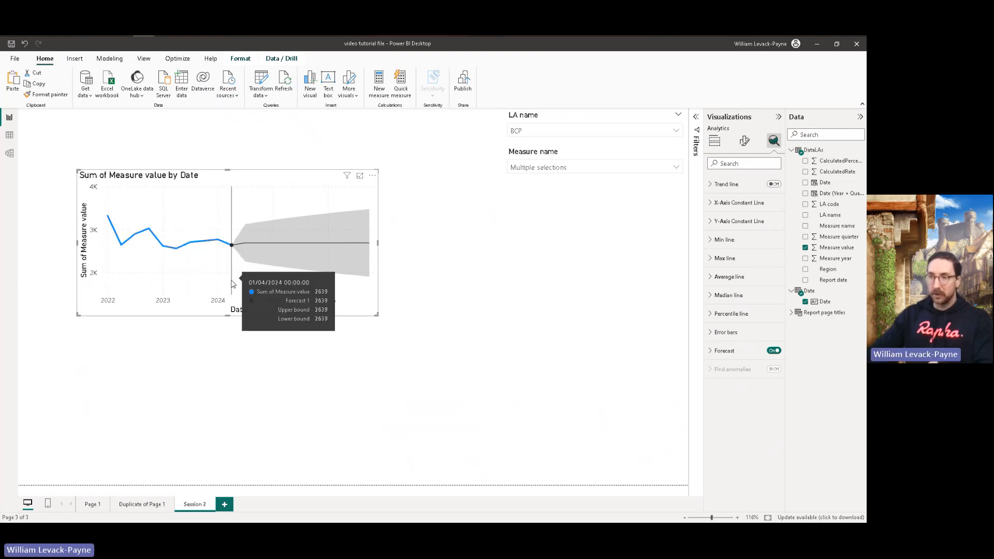
Step: Apply a forecast length of 3 points with a 95% confidence interval to the line chart
left_click(710, 352)
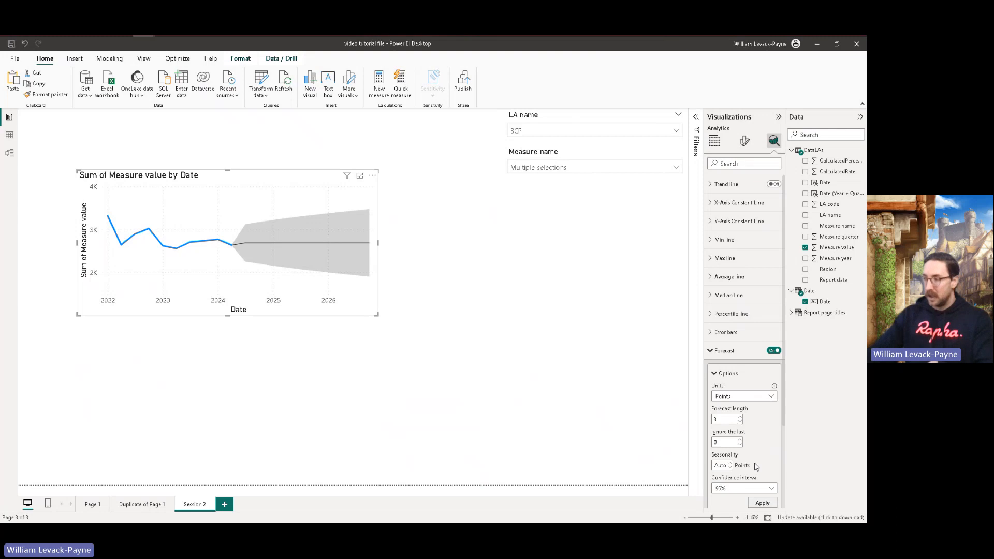
left_click(762, 503)
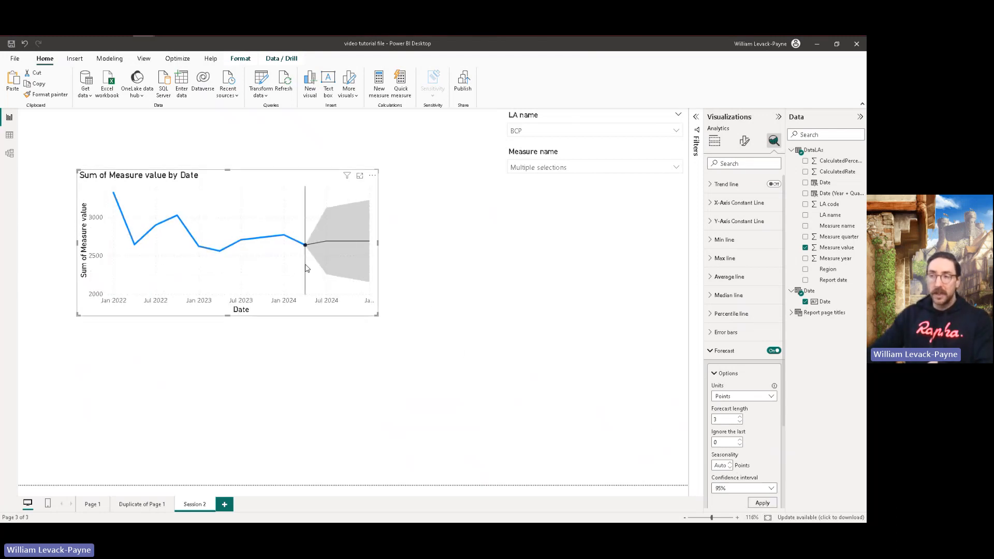
mouse_move(299, 269)
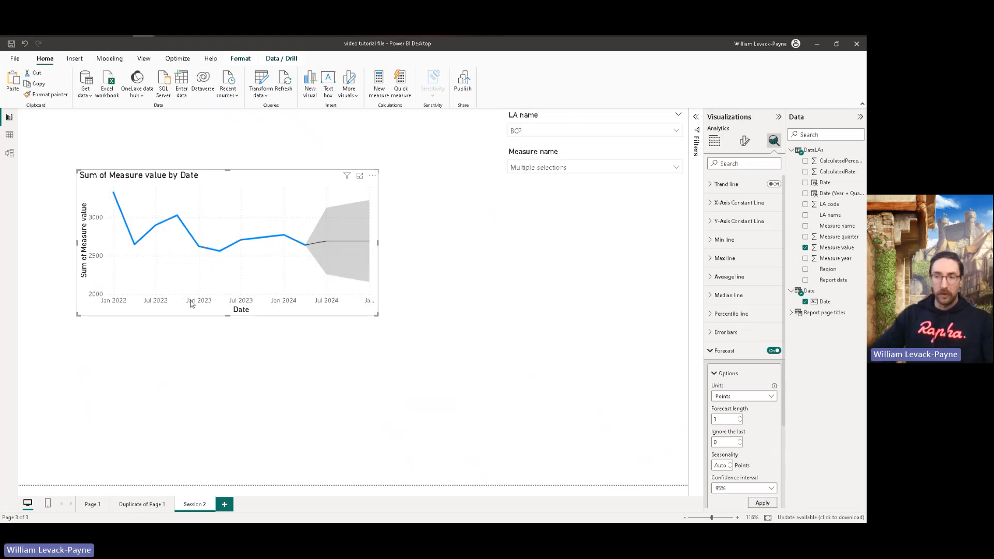
Step: Review the formulas behind the DataLAs Date column, the Date table and the Date (Year + Quarter) column
left_click(8, 136)
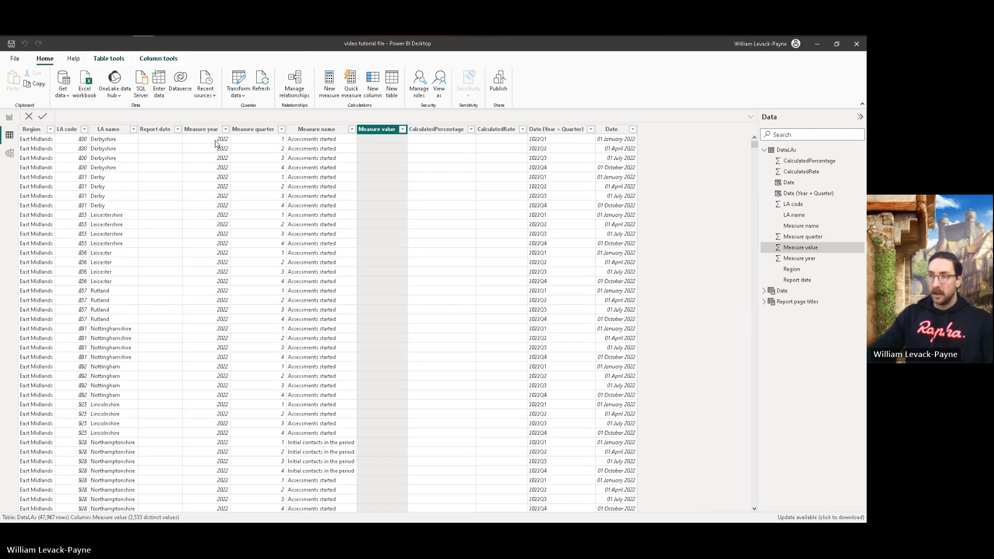
left_click(602, 131)
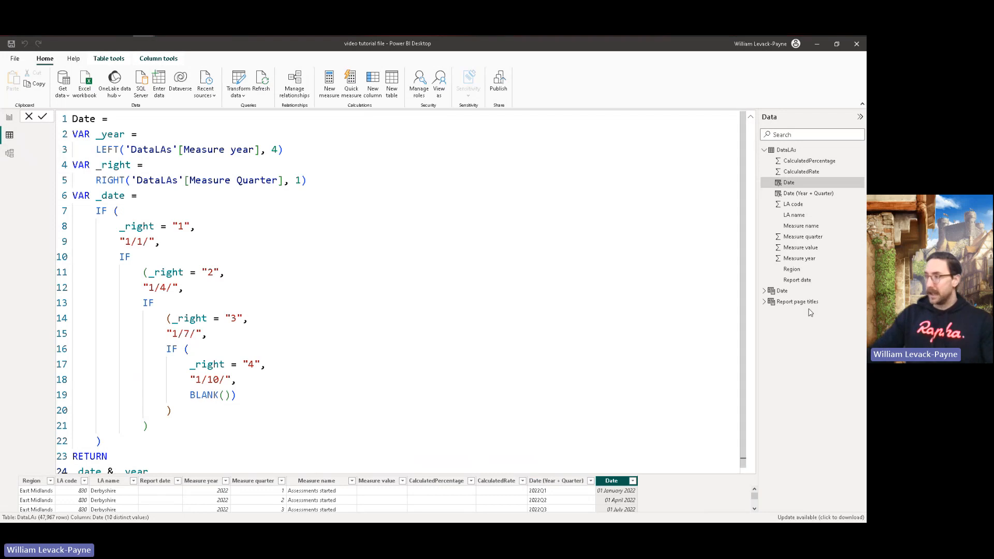
left_click(785, 291)
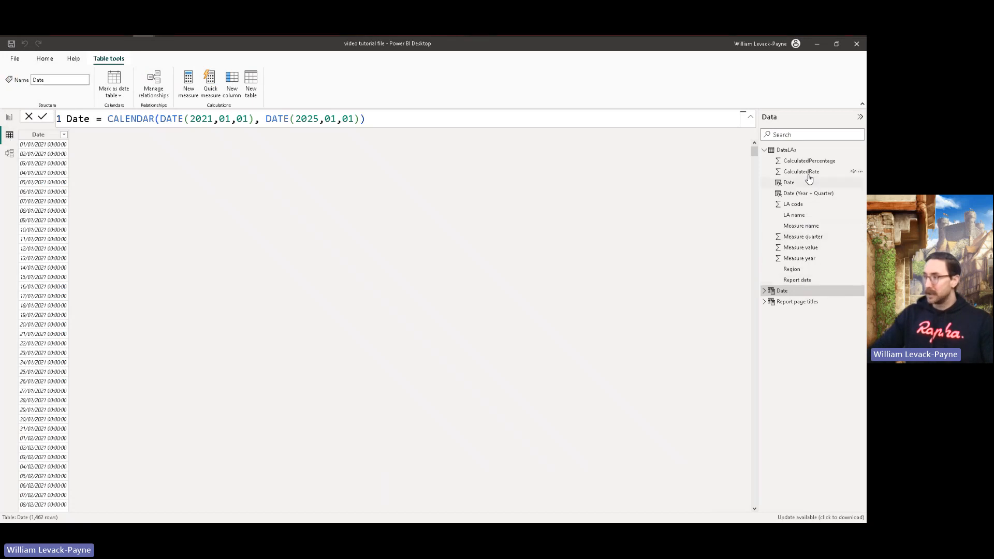
left_click(800, 193)
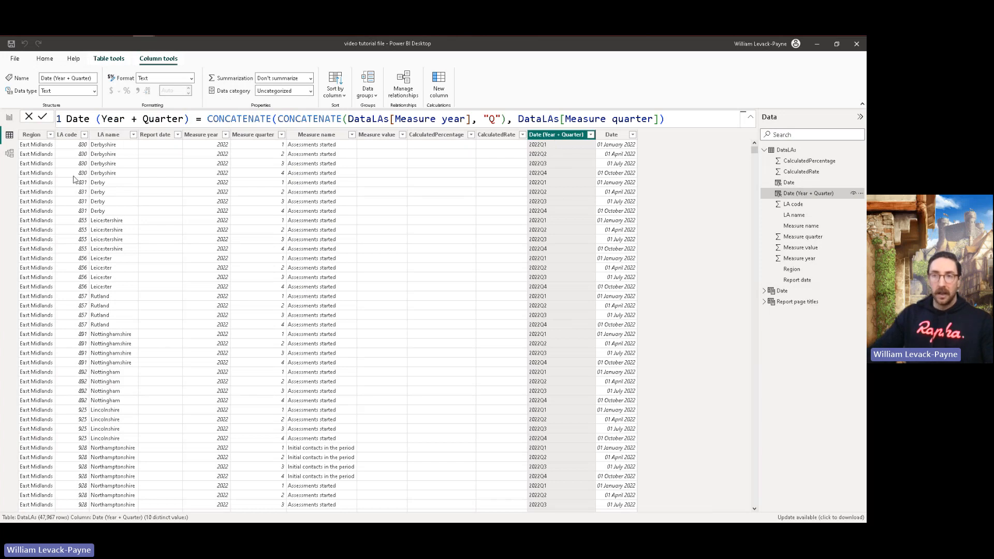
Step: Return to the report page, move the line chart to the page's upper-left corner and reduce its height slightly
left_click(9, 117)
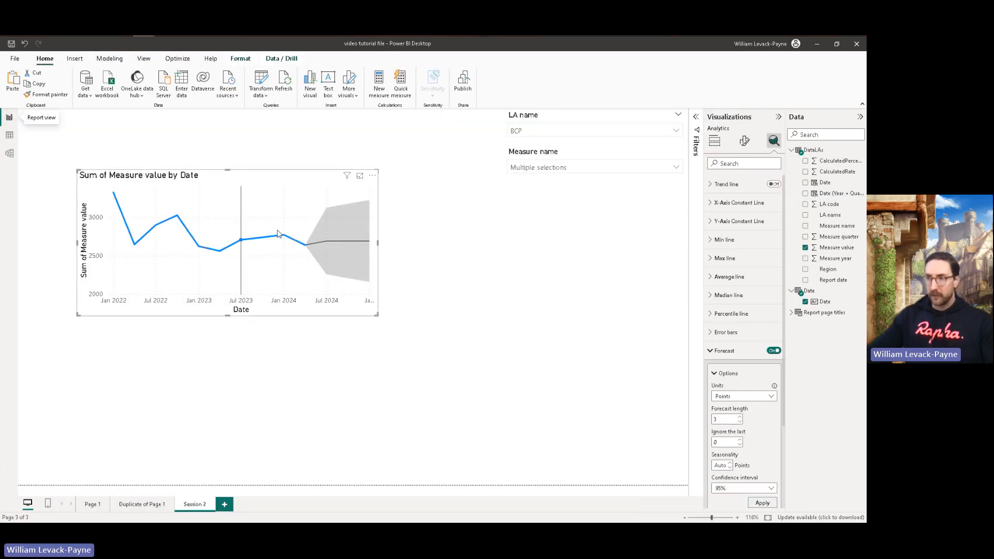
left_click_drag(259, 174, 216, 120)
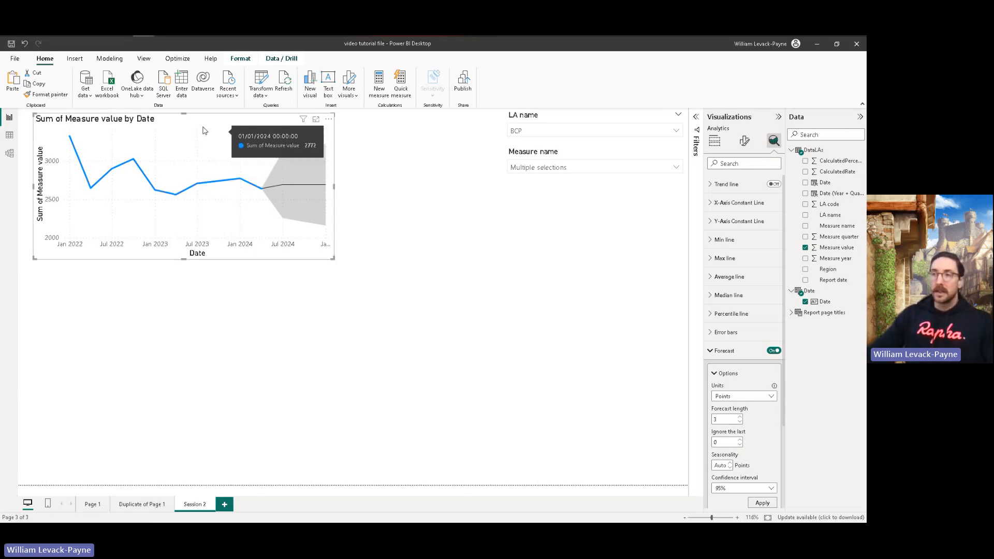
left_click_drag(334, 259, 334, 233)
left_click(441, 246)
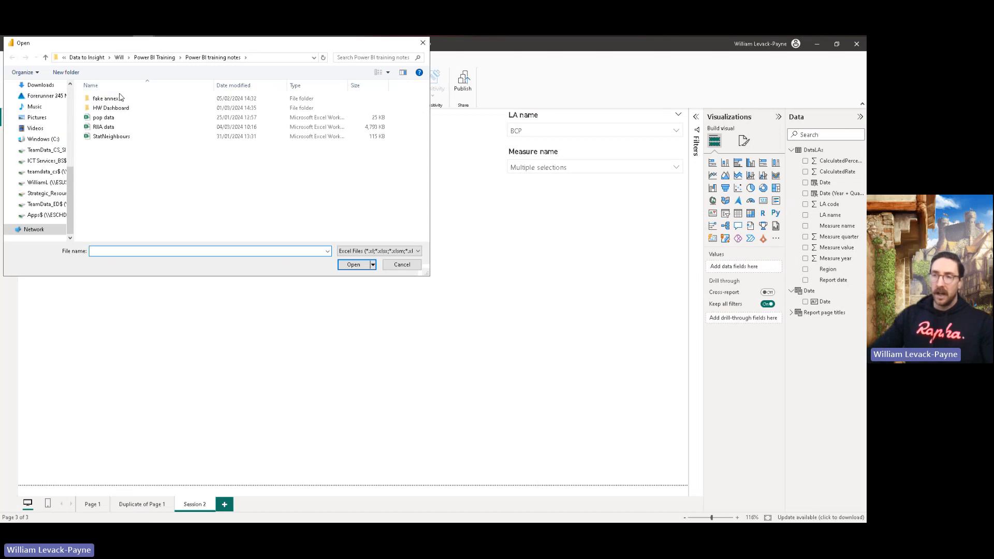
Step: Load Sheet1 of the pop data workbook from the Power BI training notes folder after checking its preview
left_click(158, 59)
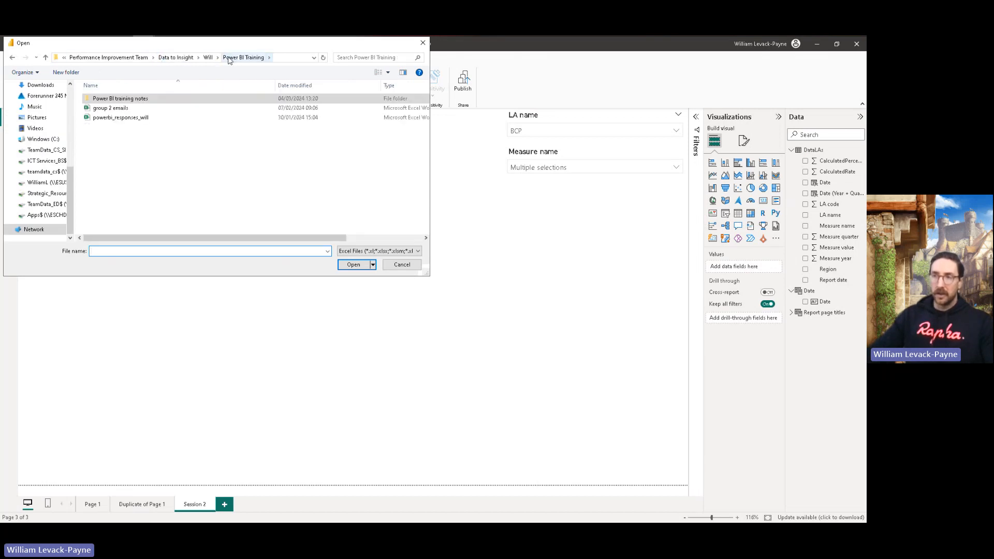
double_click(115, 100)
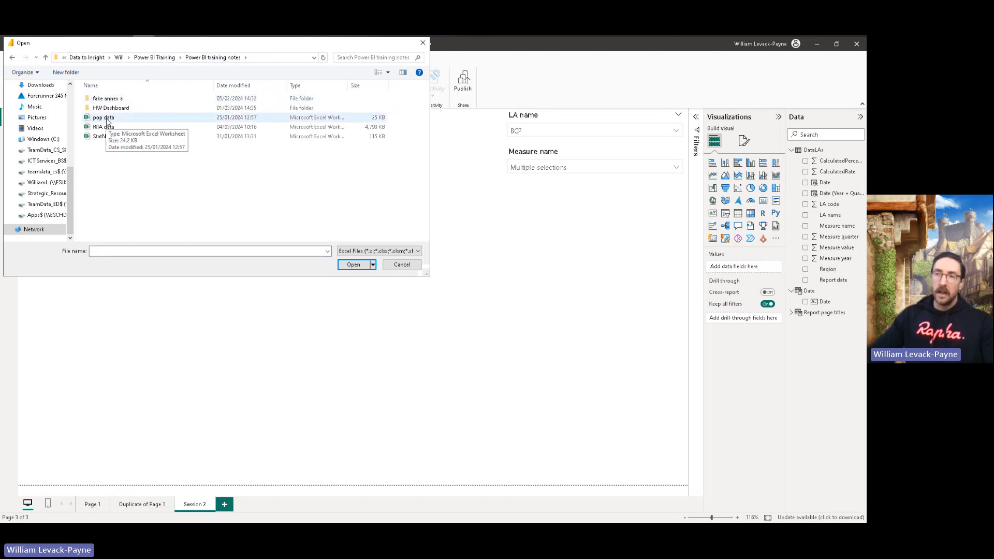
double_click(106, 119)
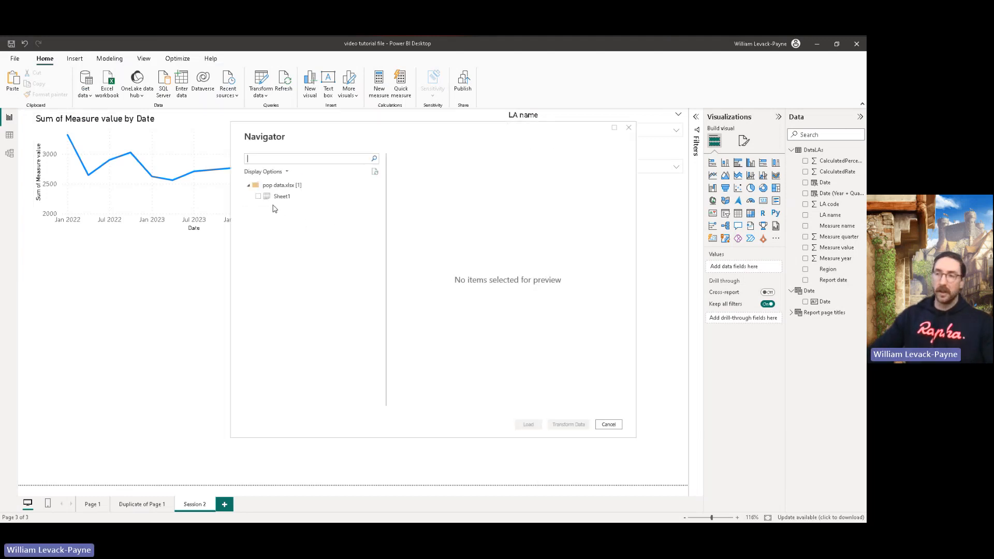
left_click(257, 196)
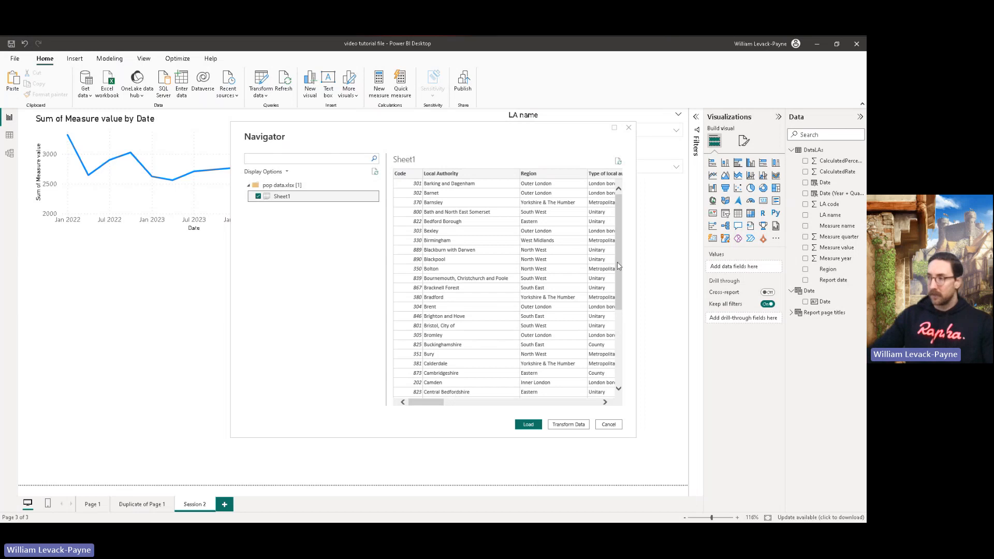
mouse_move(616, 249)
left_mouse_down()
mouse_move(625, 311)
mouse_move(619, 248)
left_mouse_up()
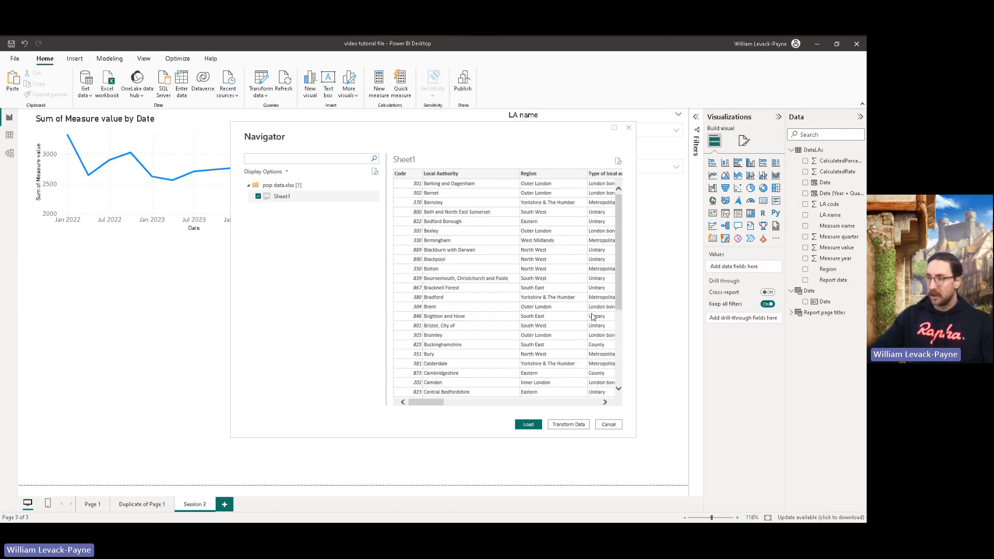
left_click_drag(438, 403, 384, 395)
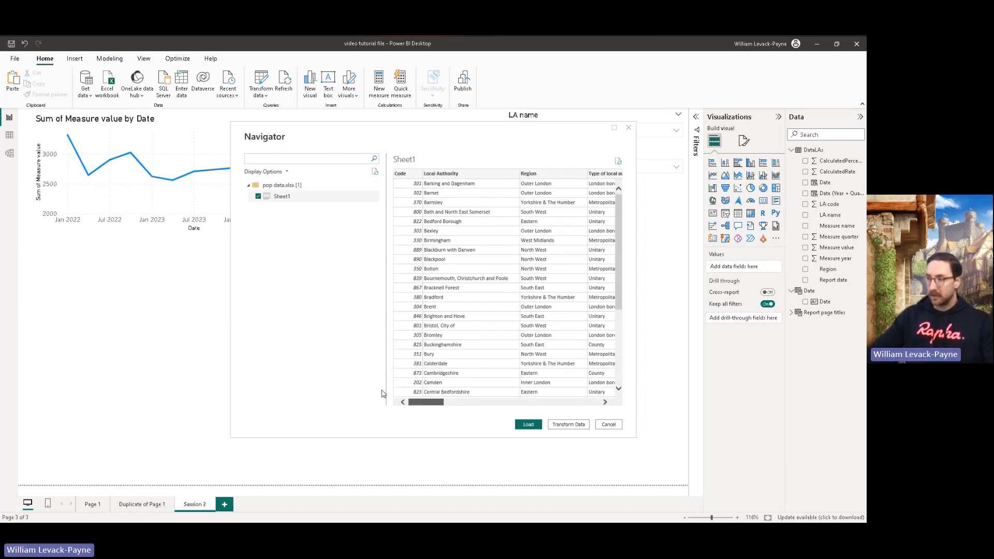
left_click(528, 425)
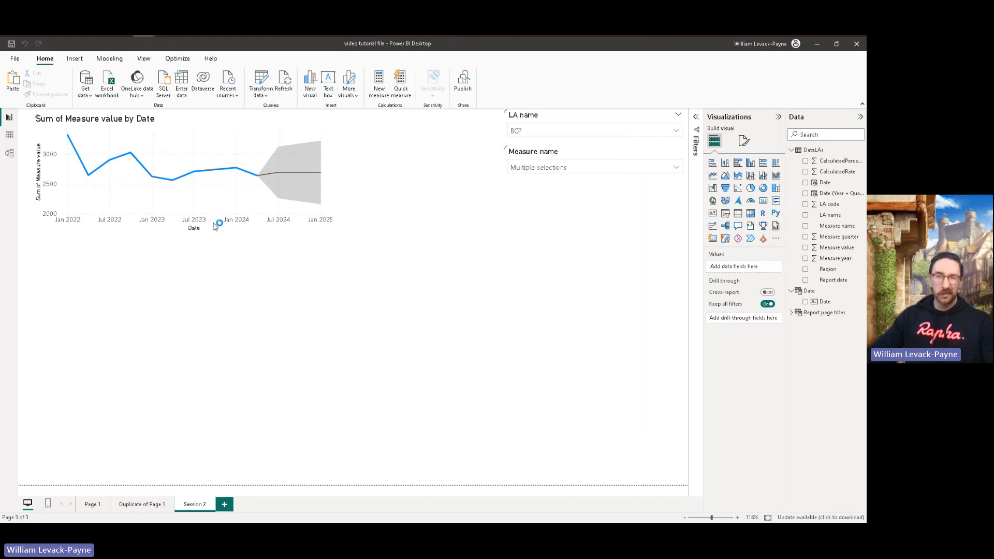
Step: Show the data tables, collapse DataLAs and rename the imported Sheet1 table as Pop Data
left_click(10, 136)
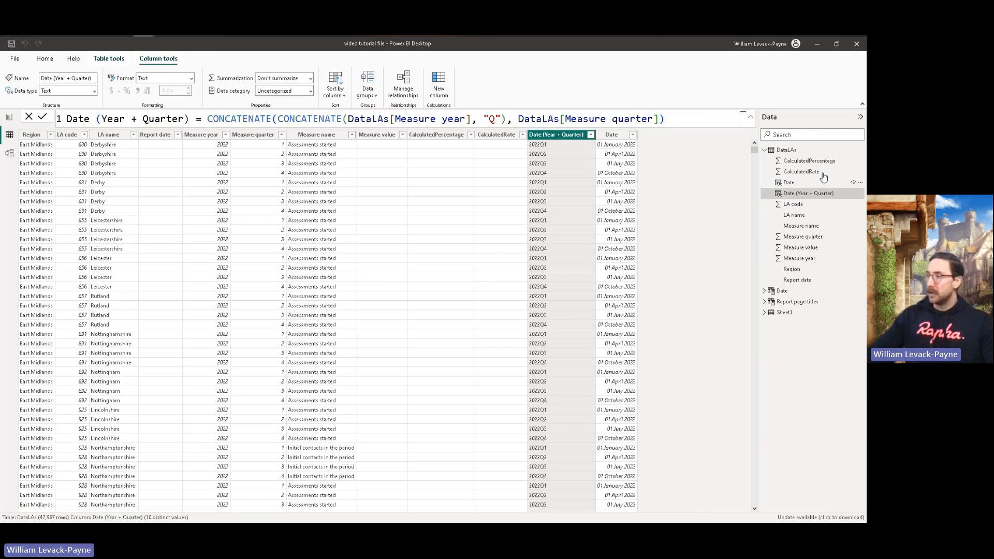
left_click(794, 152)
left_click(764, 150)
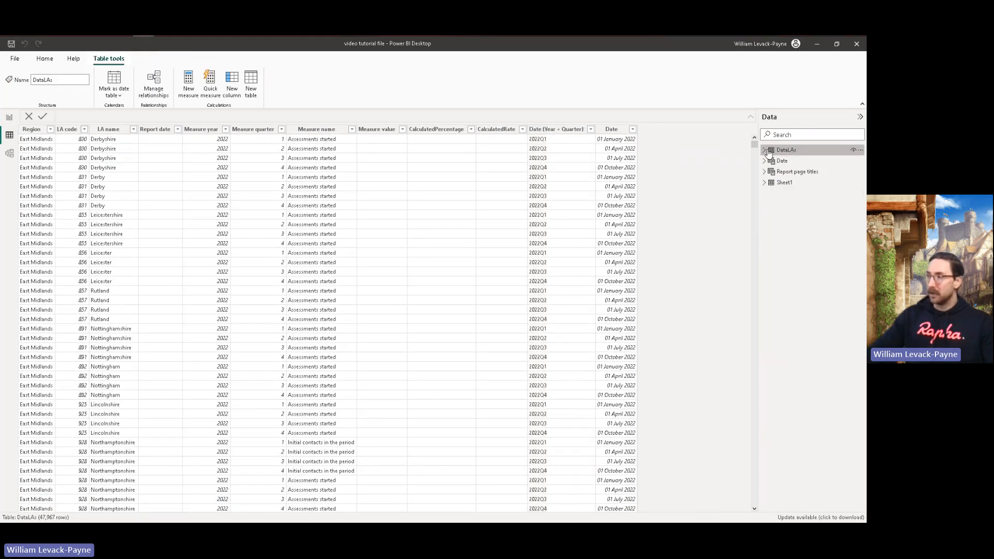
left_click(764, 183)
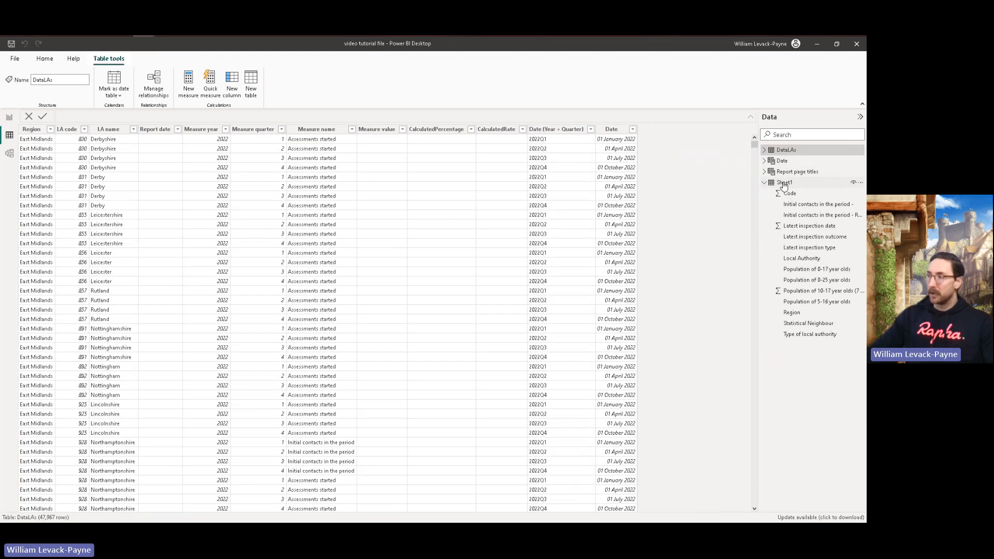
right_click(782, 182)
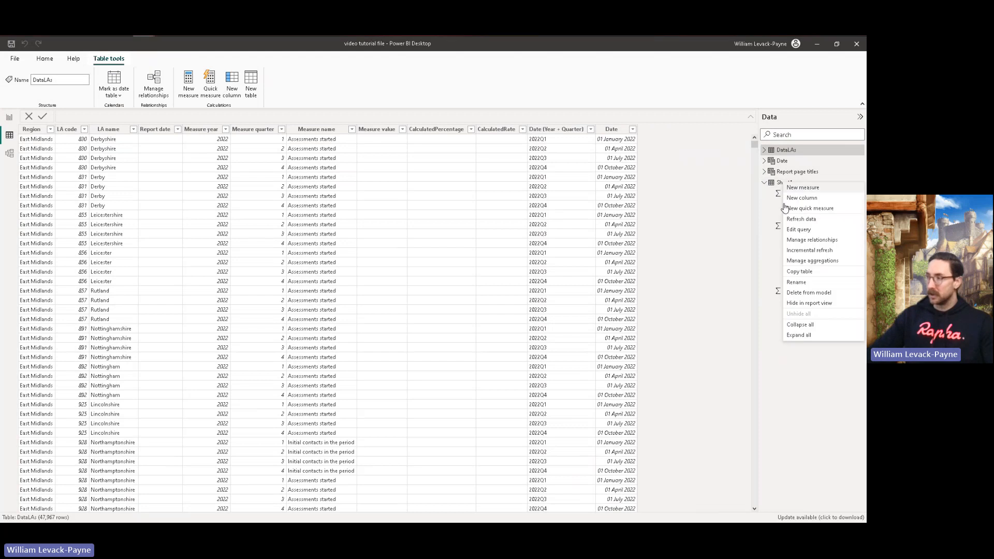
left_click(797, 282)
type("Pop D")
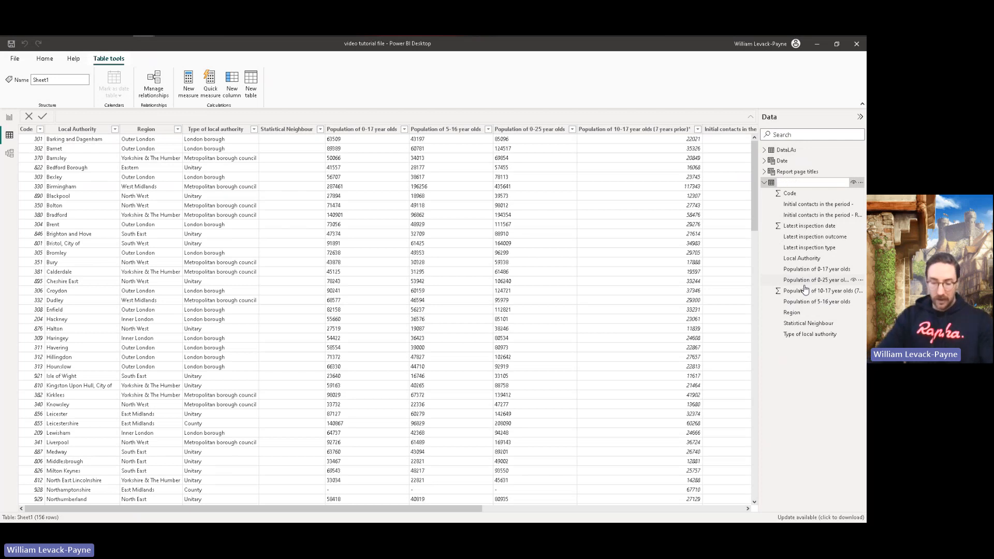
type("DIM")
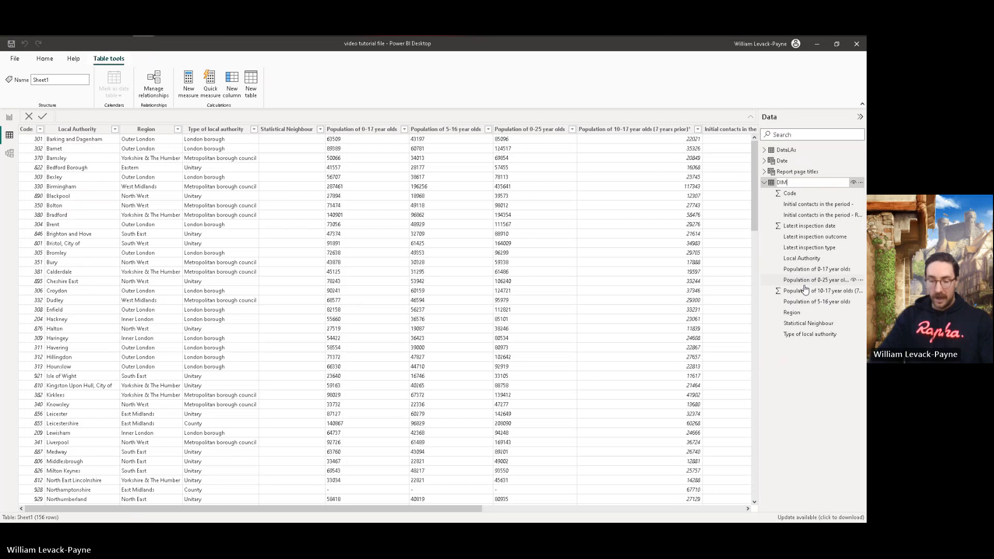
type("LA")
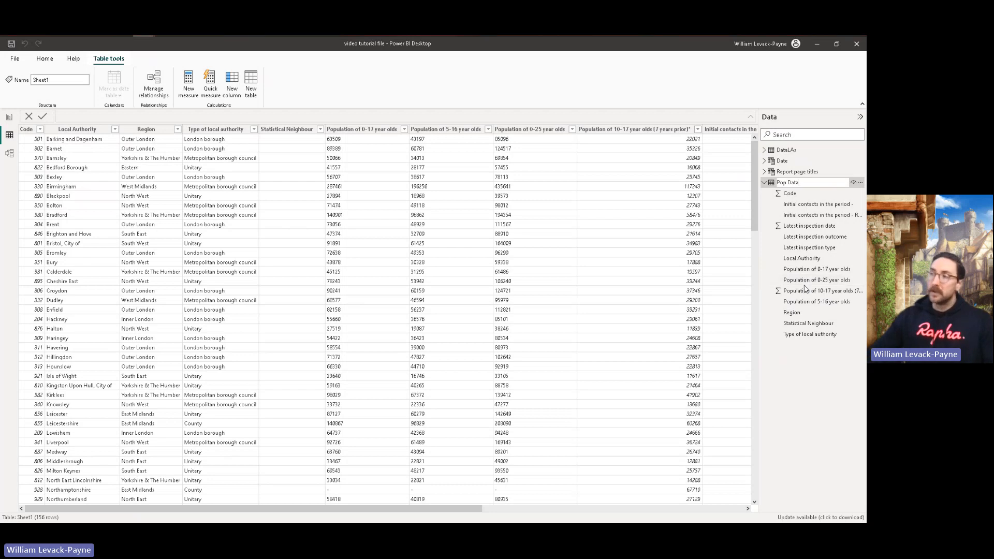
left_click(706, 253)
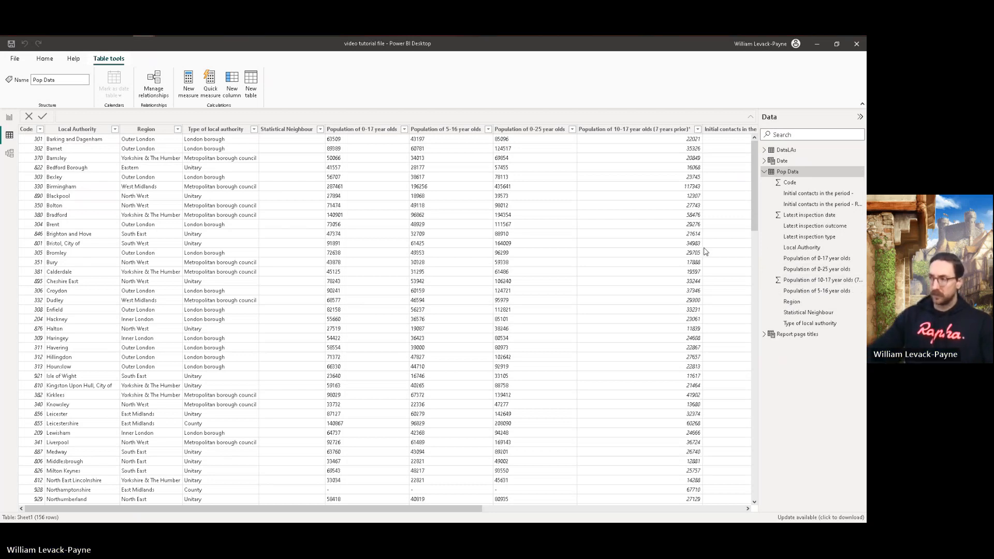
Step: In Power Query, remove the Region, LA code and Report date columns from the DataLAs query
left_click(45, 59)
left_click(242, 80)
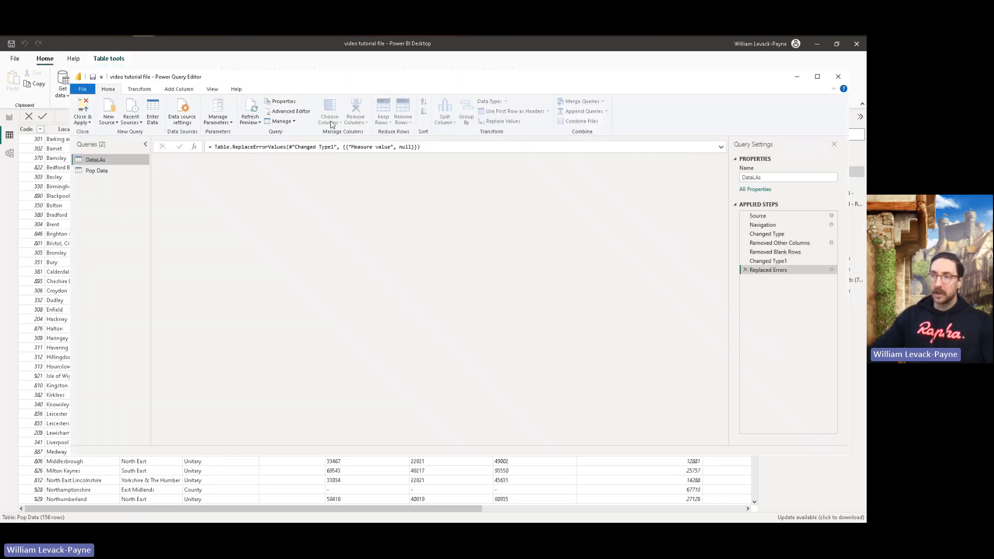
left_click(332, 123)
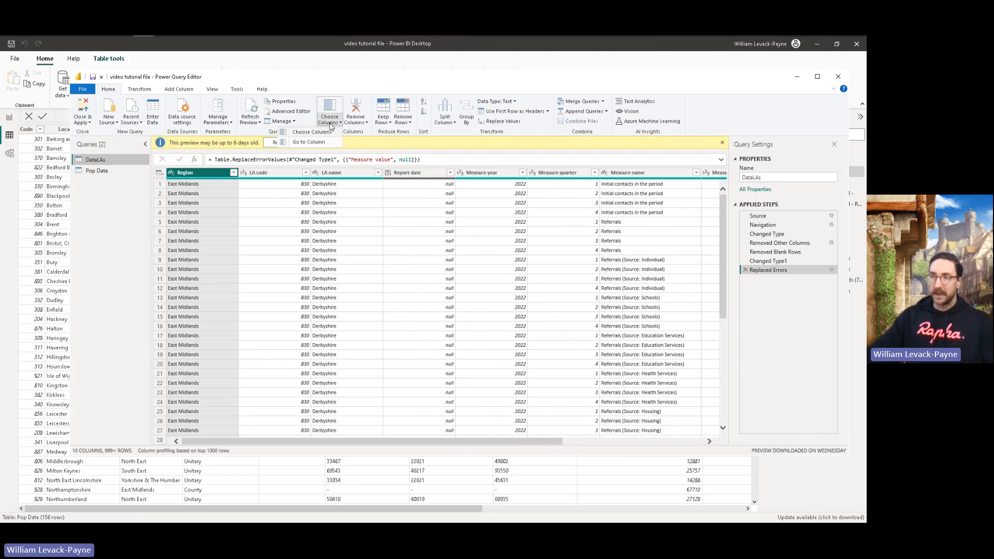
left_click(332, 107)
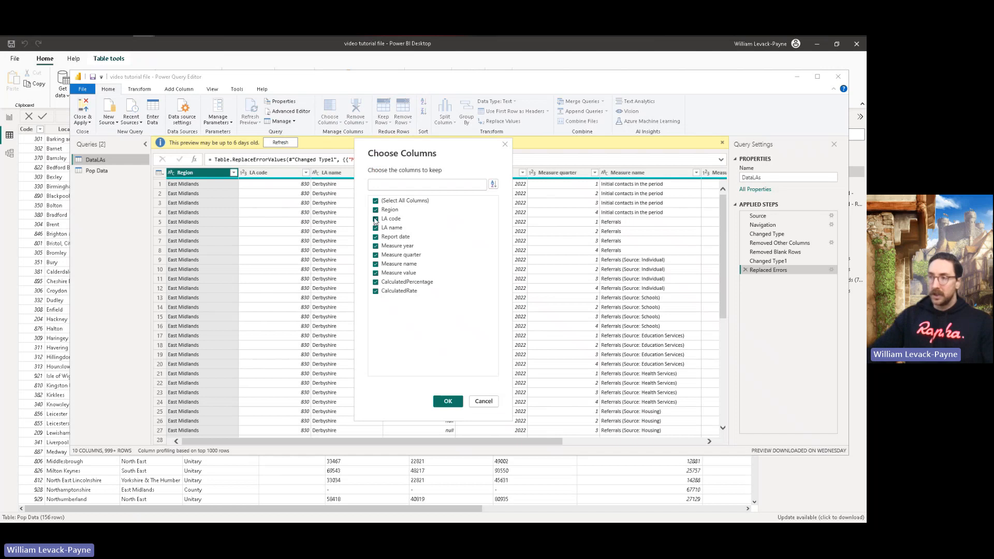
left_click(376, 219)
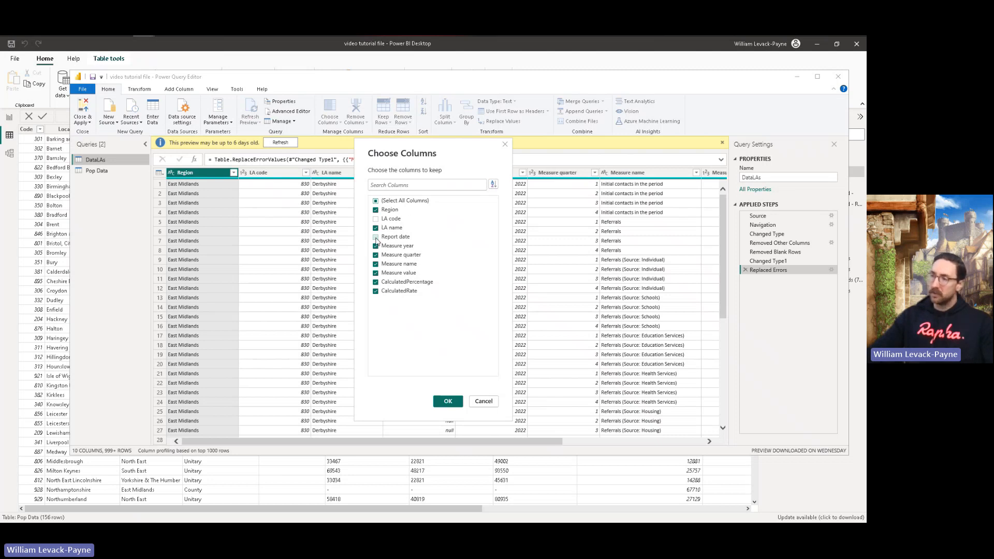
left_click(376, 237)
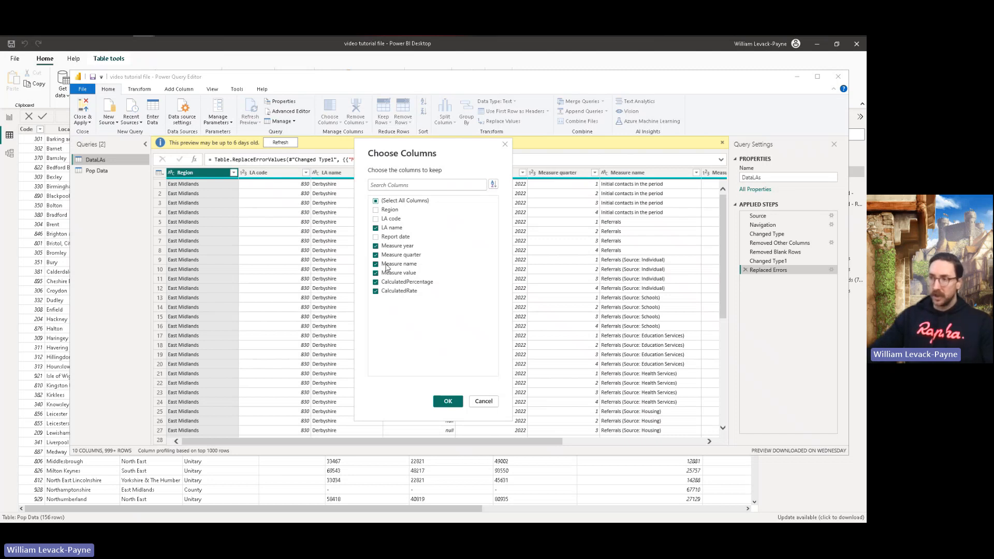
left_click(446, 402)
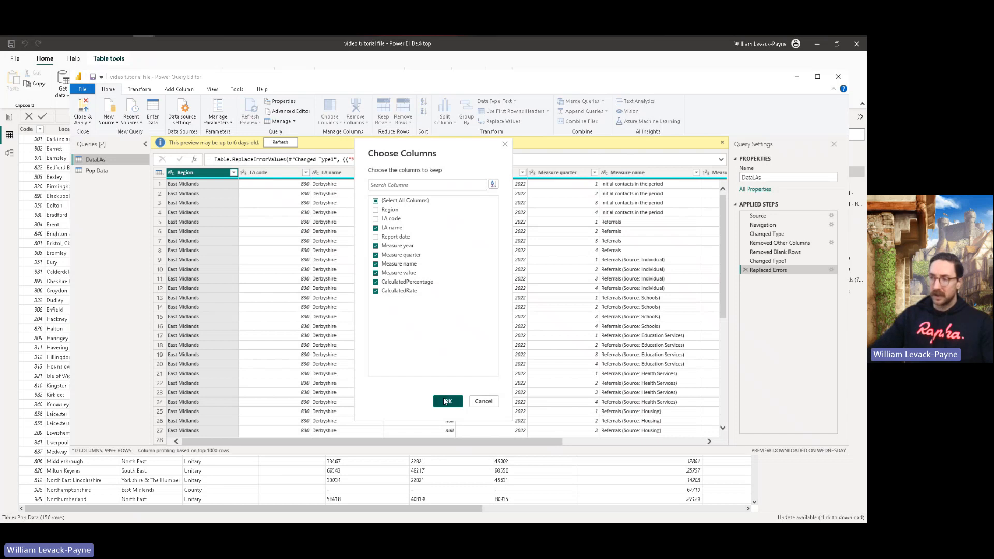
left_click(102, 171)
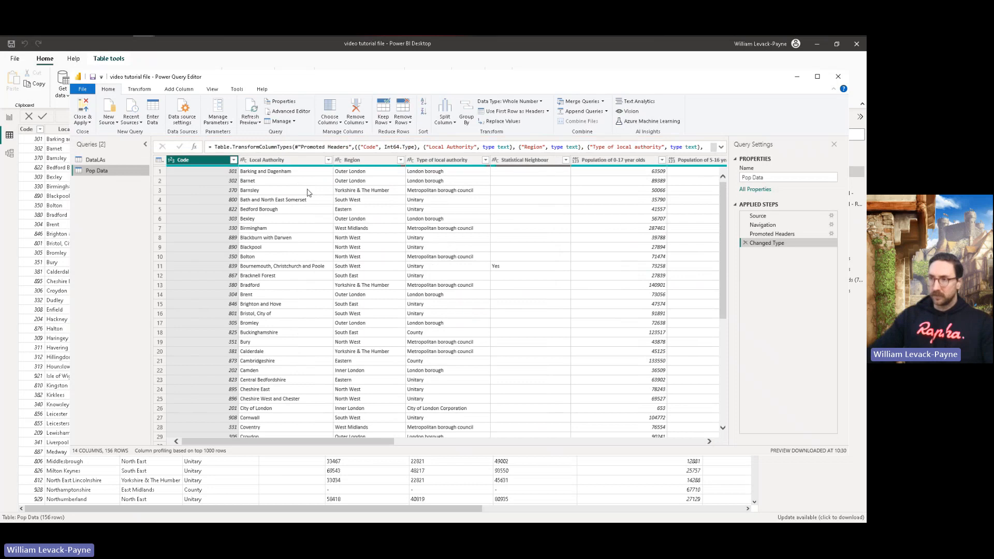
left_click(331, 122)
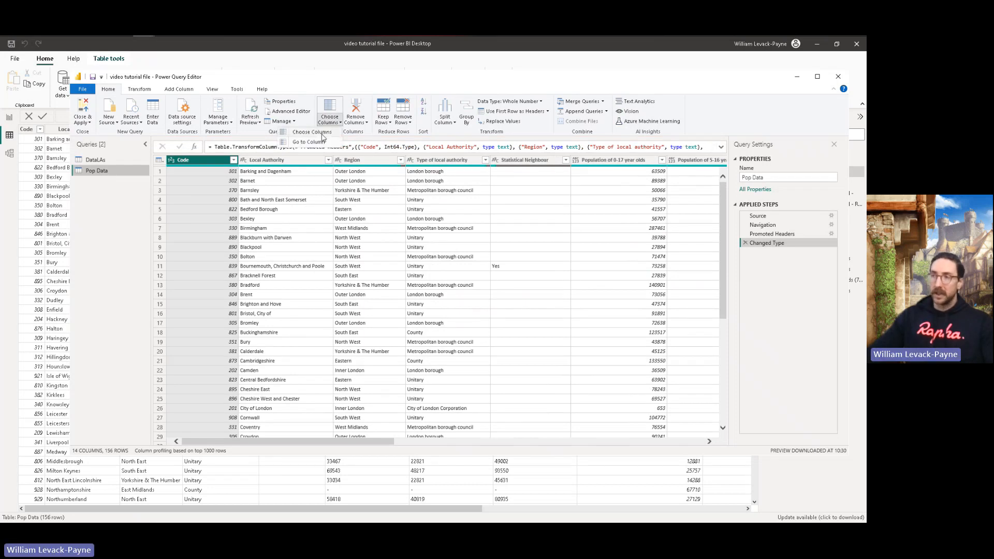
left_click(312, 132)
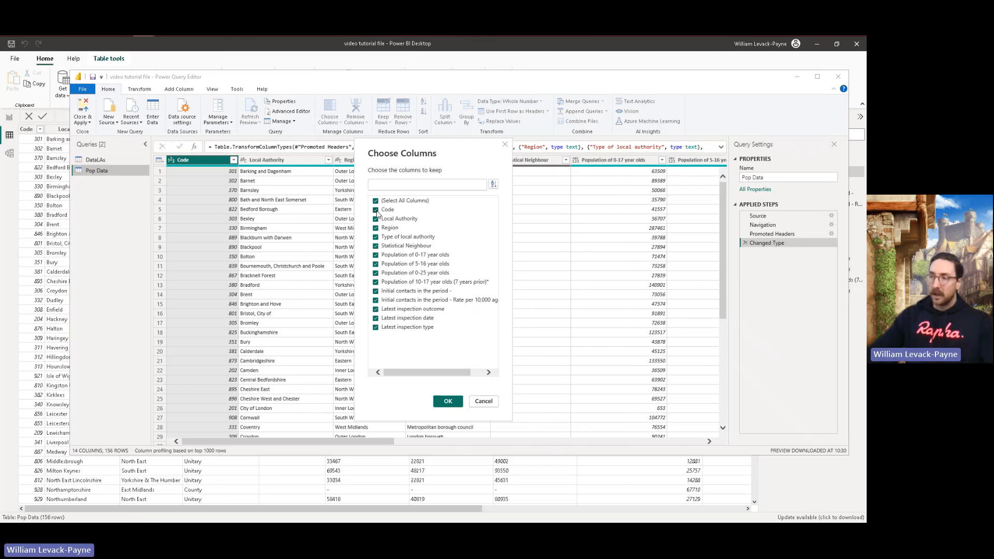
left_click(483, 403)
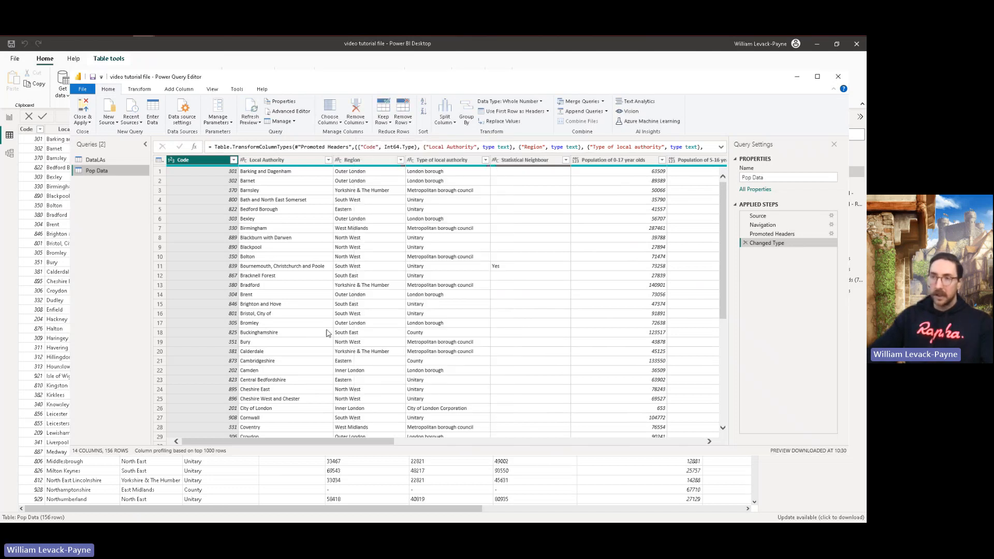
Step: Add the LA code column back to the columns kept in the DataLAs query
left_click(95, 160)
left_click(329, 120)
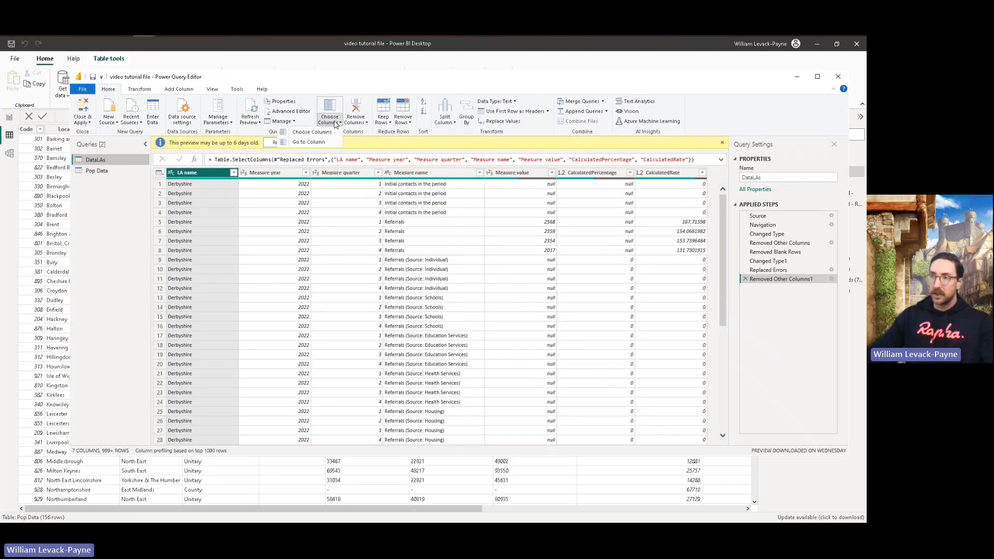
left_click(315, 133)
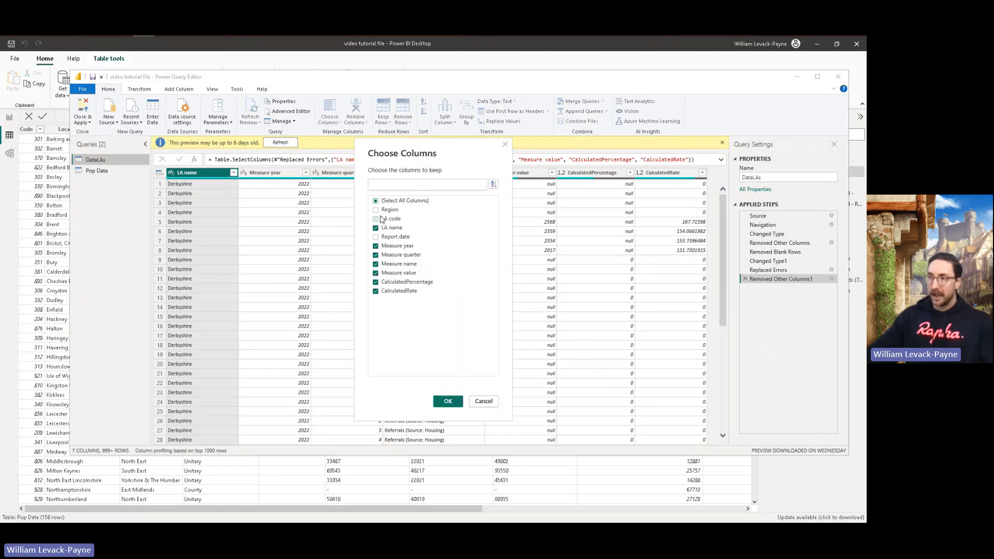
left_click(375, 219)
left_click(447, 402)
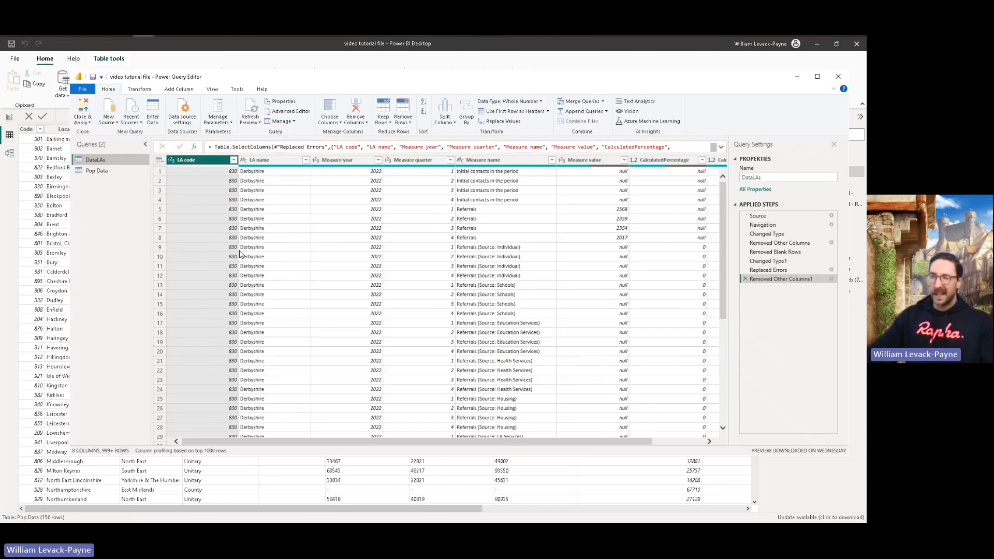
Step: Remove the Statistical Neighbour column from the Pop Data query and apply the query changes to the model
left_click(102, 172)
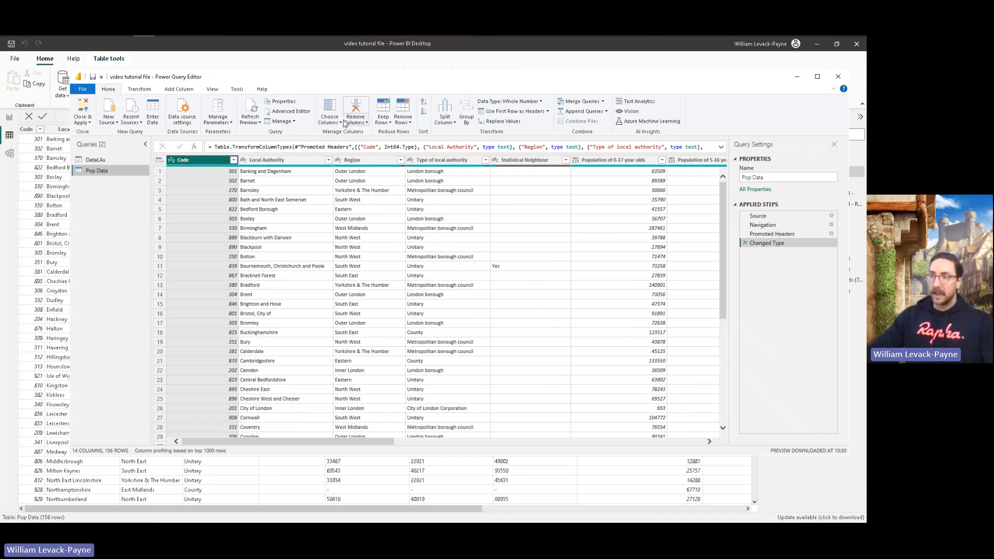
left_click(339, 122)
left_click(312, 133)
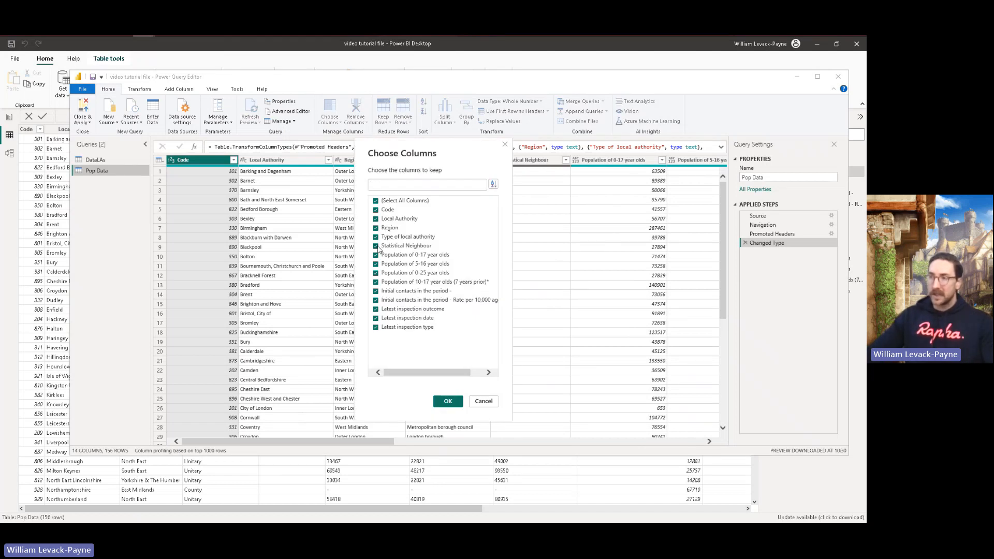
left_click(376, 246)
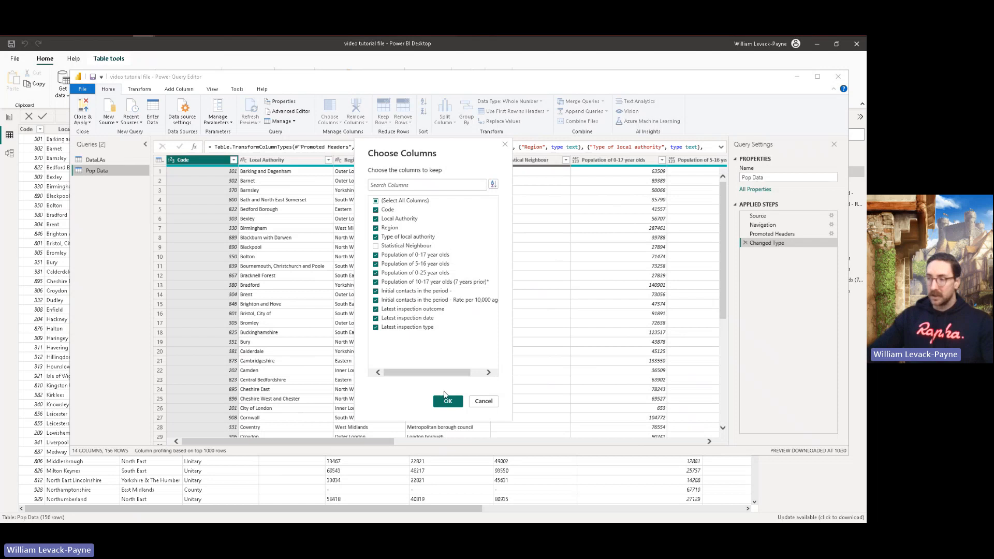
left_click(451, 404)
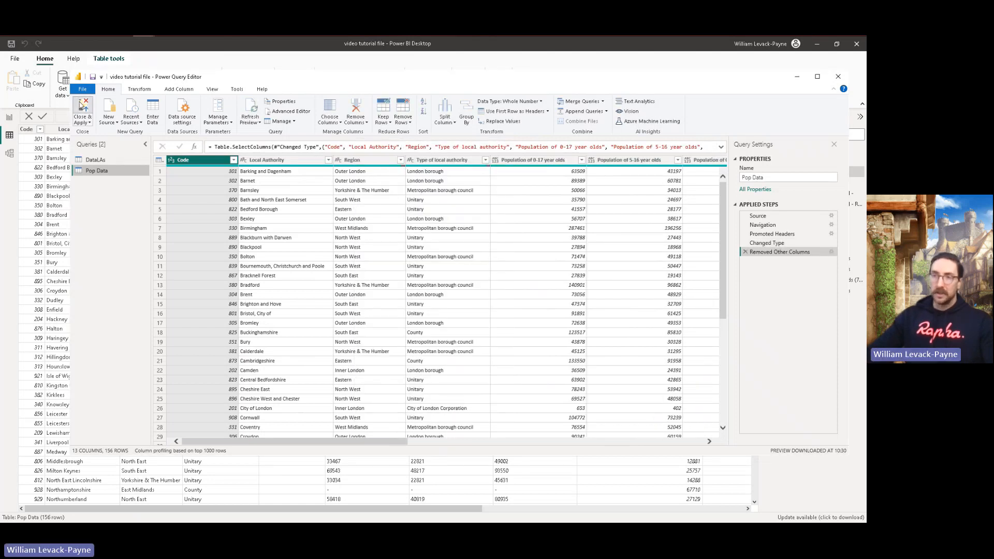
left_click(81, 105)
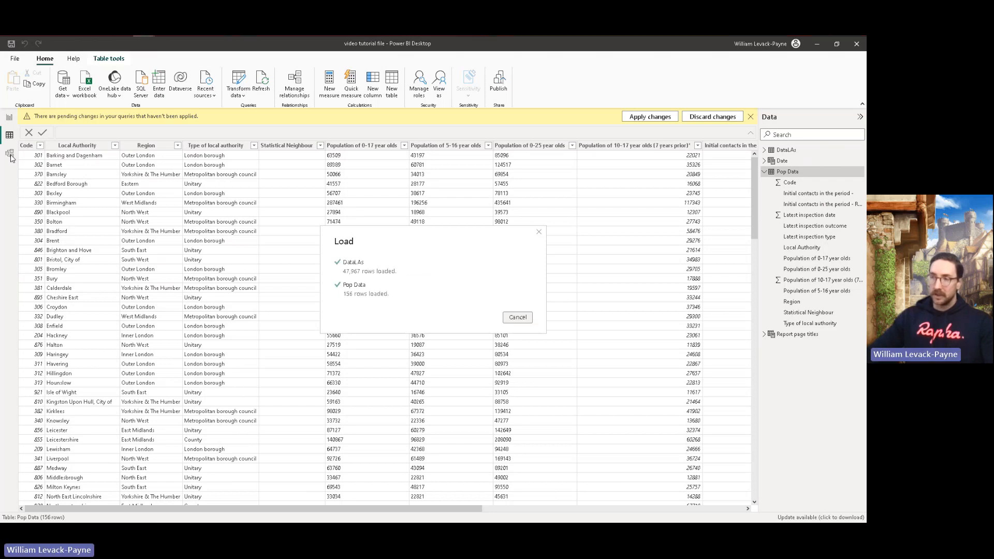
Step: In the model diagram, place the Pop Data table below Date and move Report page titles clear of the other tables
left_click(11, 157)
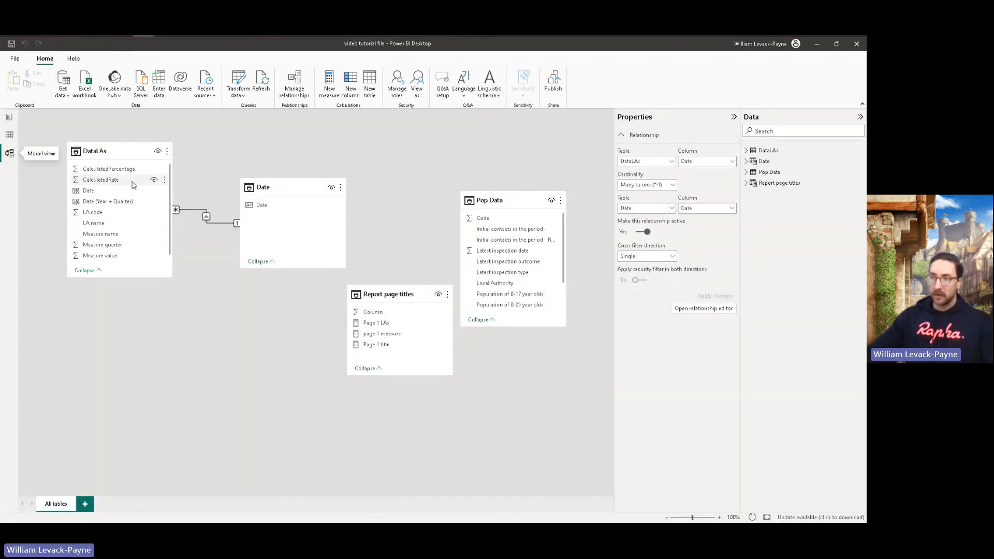
left_click_drag(487, 201, 262, 307)
left_click_drag(390, 296, 511, 150)
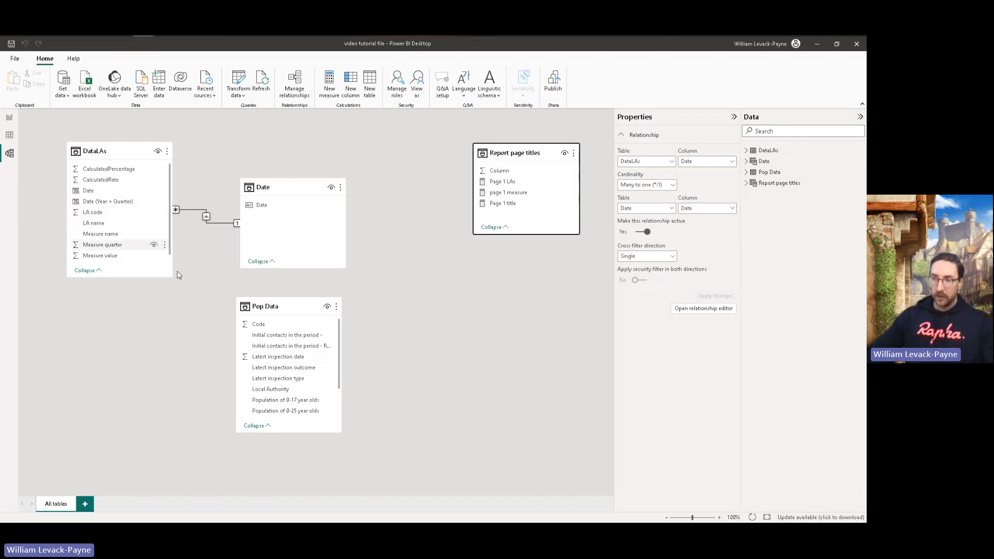
Step: Relate the DataLAs table to Pop Data by linking the LA code column to the Code column
scroll(301, 363, "down", 1)
scroll(300, 362, "up", 1)
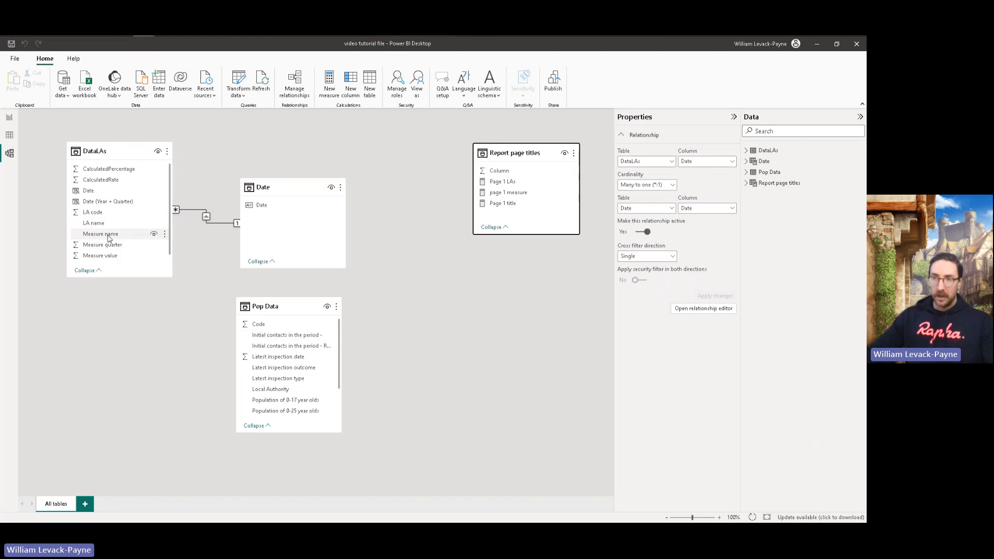
left_click_drag(93, 213, 272, 329)
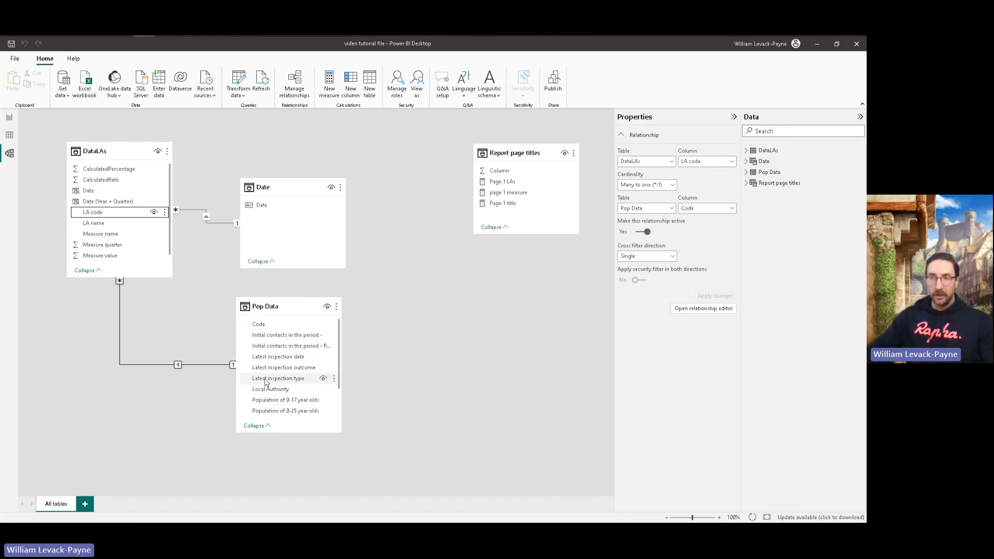
Step: Add a filled map visual to the Session 2 report page below the line chart and enlarge it slightly
left_click(9, 118)
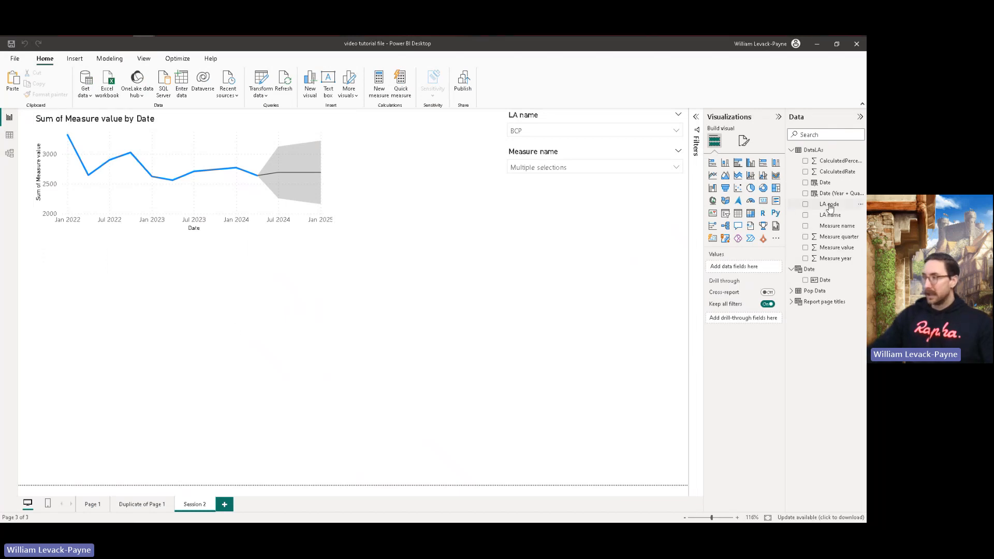
left_click(726, 203)
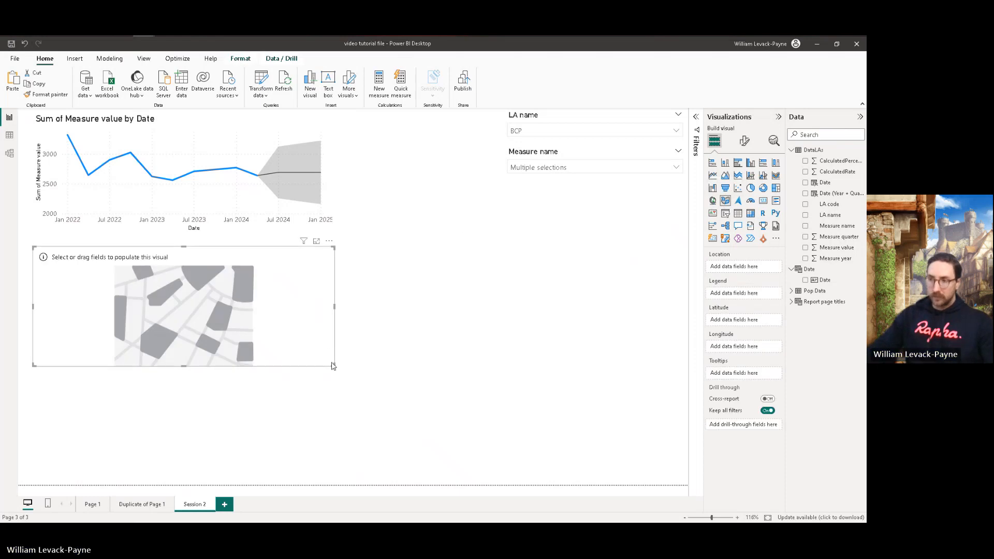
left_click_drag(333, 367, 360, 389)
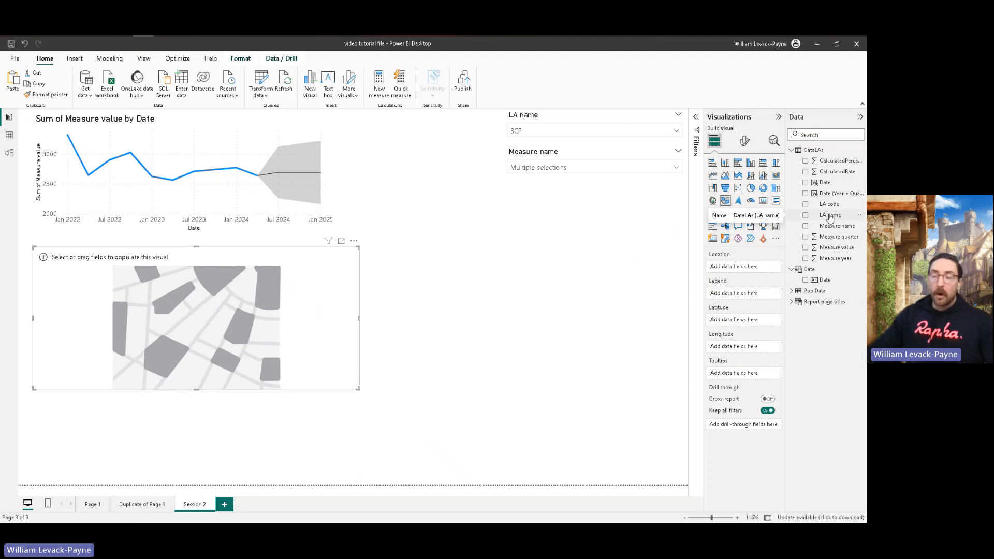
Step: Set the map's Location to LA name from DataLAs and its Legend to Latest inspection outcome from Pop Data
left_click(791, 293)
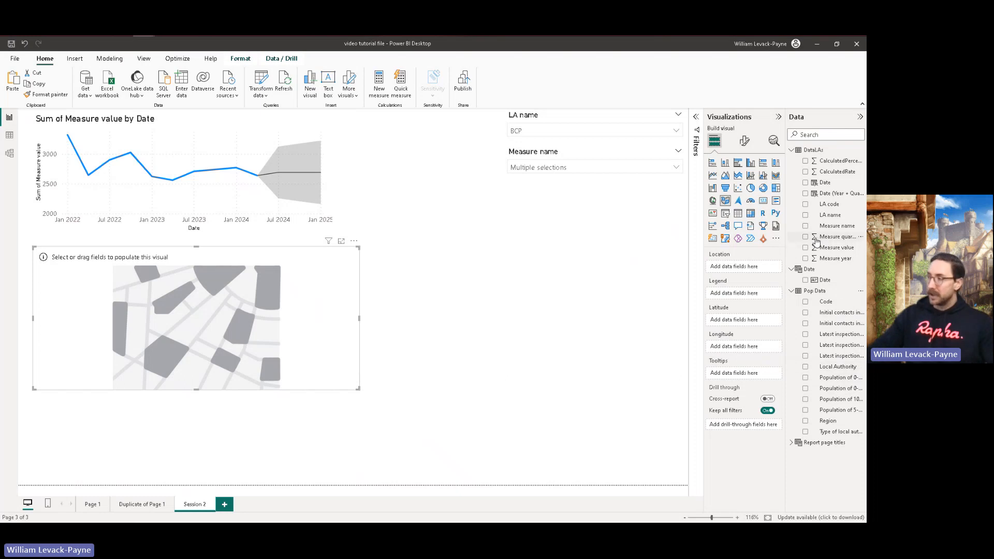
left_click_drag(832, 206, 773, 236)
mouse_move(840, 207)
left_mouse_down()
mouse_move(787, 204)
mouse_move(494, 252)
mouse_move(694, 282)
mouse_move(746, 270)
mouse_move(834, 206)
left_mouse_up()
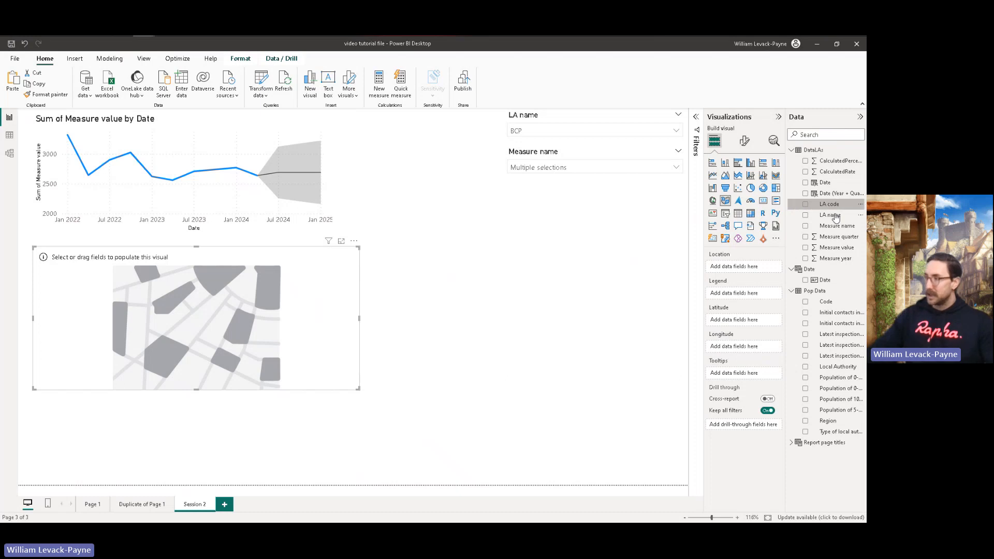
left_click_drag(748, 271, 746, 270)
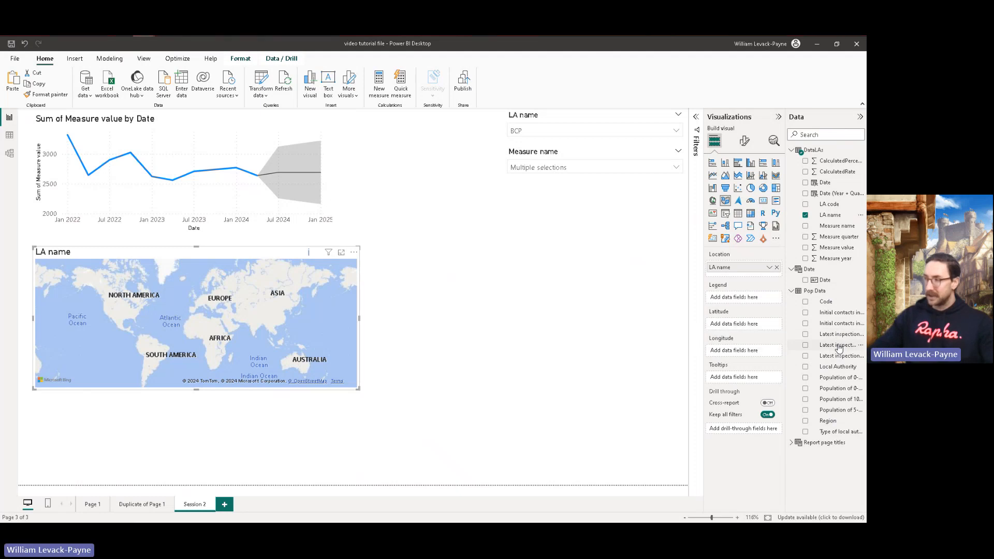
left_click_drag(838, 348, 752, 300)
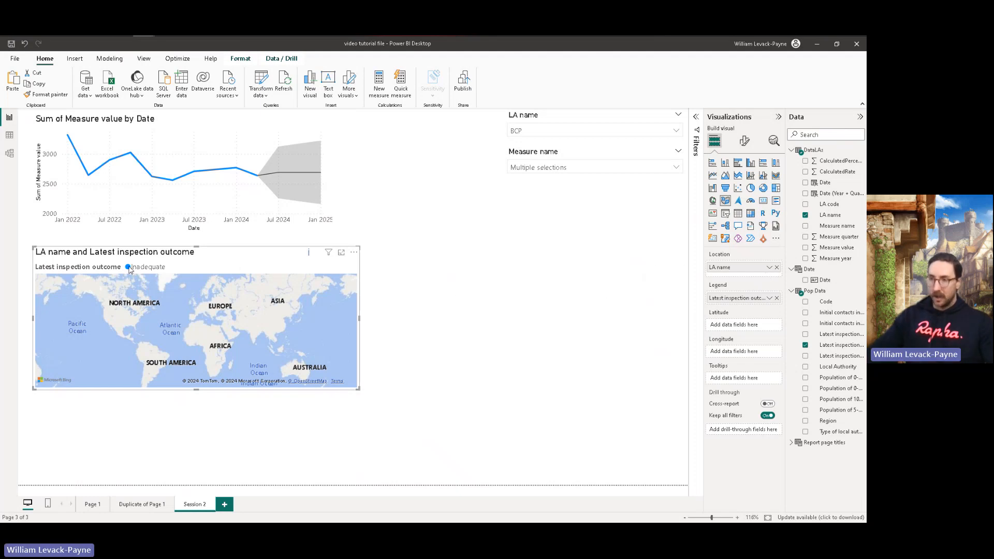
Step: Clear the BCP selection in the LA name slicer so the page covers all local authorities
left_click_drag(181, 297, 235, 333)
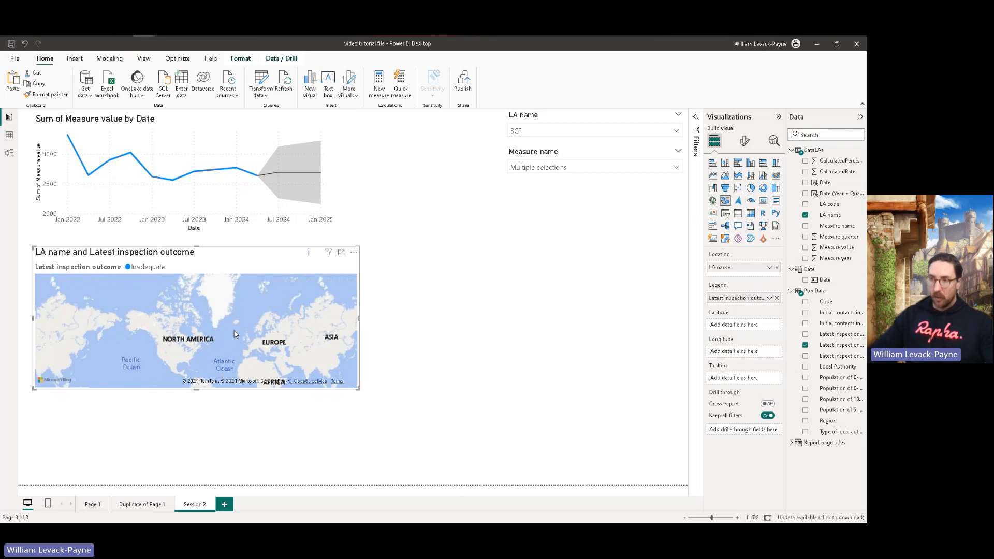
scroll(251, 339, "up", 5)
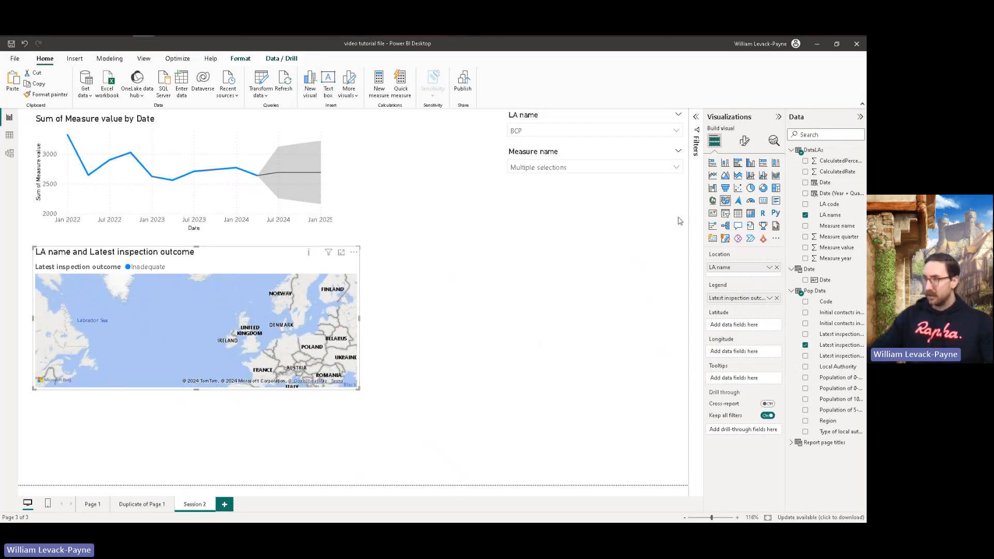
left_click(675, 131)
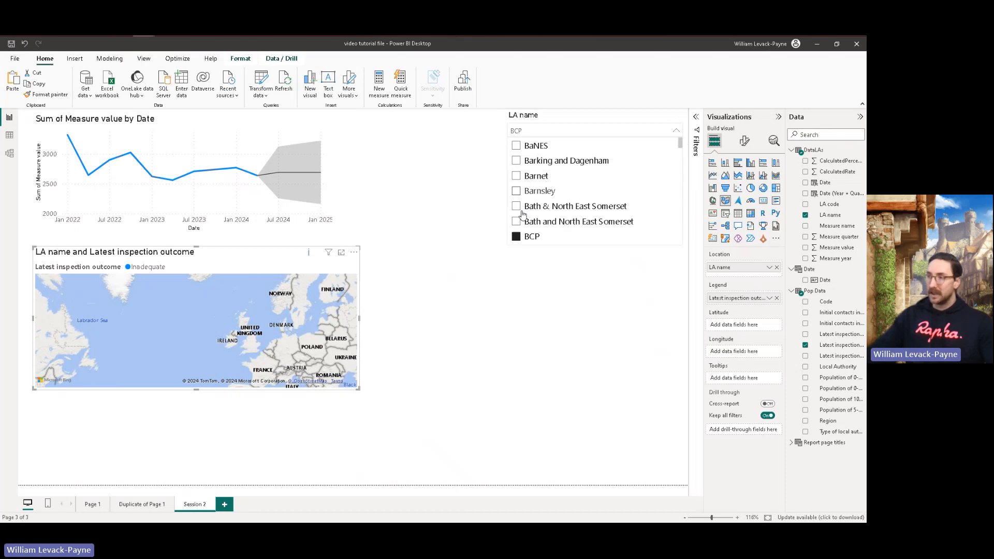
left_click(516, 237)
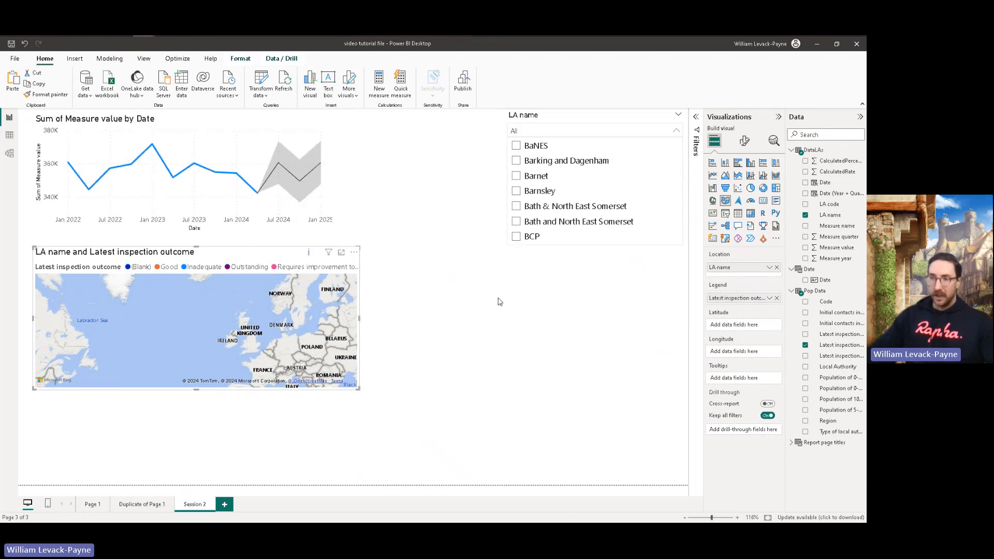
left_click(480, 296)
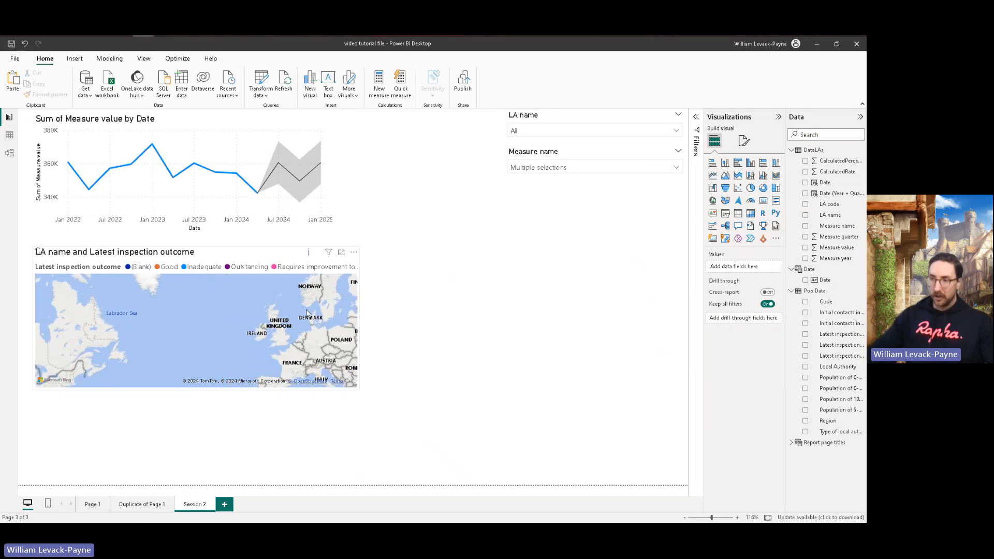
Step: Set the geocoding culture in the map's control settings to en-GB
left_click(271, 299)
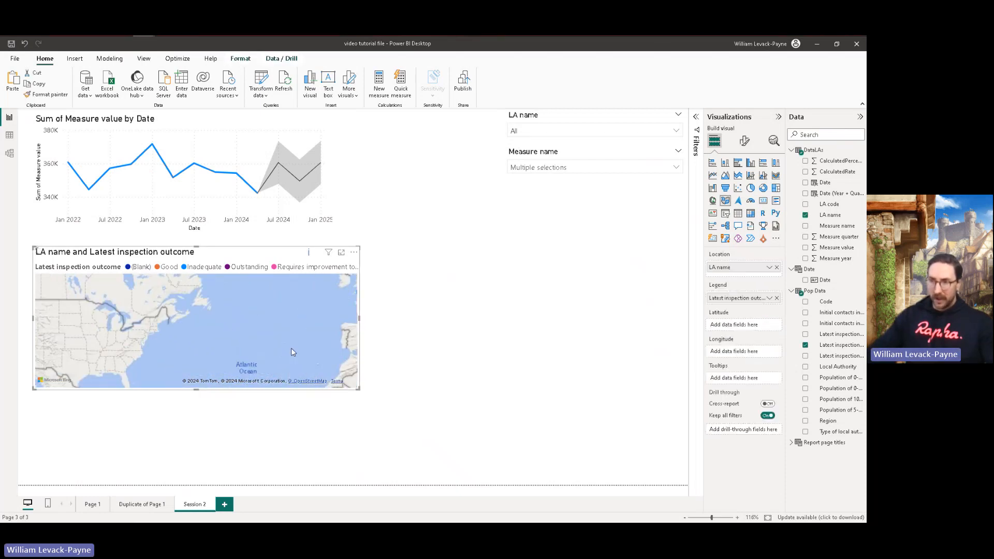
left_click_drag(283, 320, 306, 306)
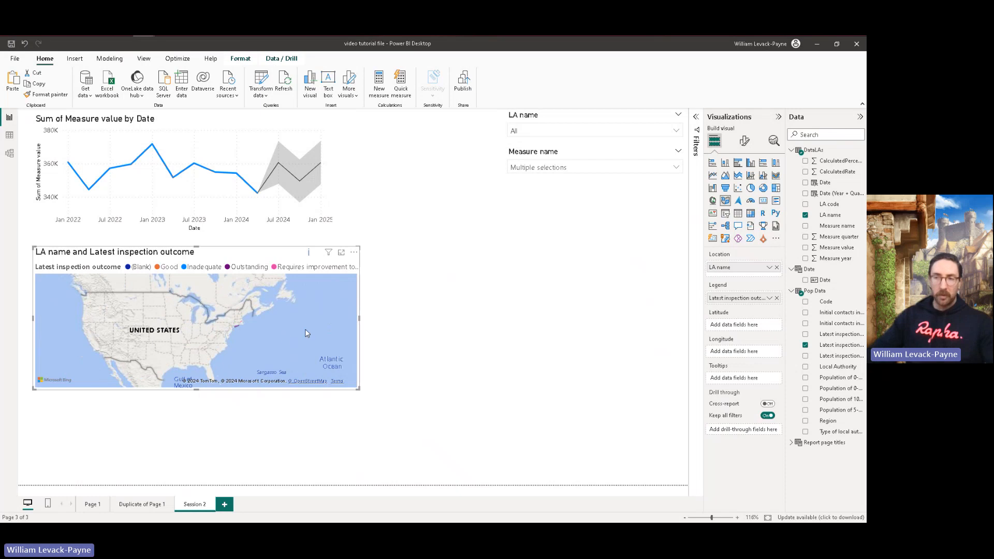
left_click_drag(306, 324, 207, 343)
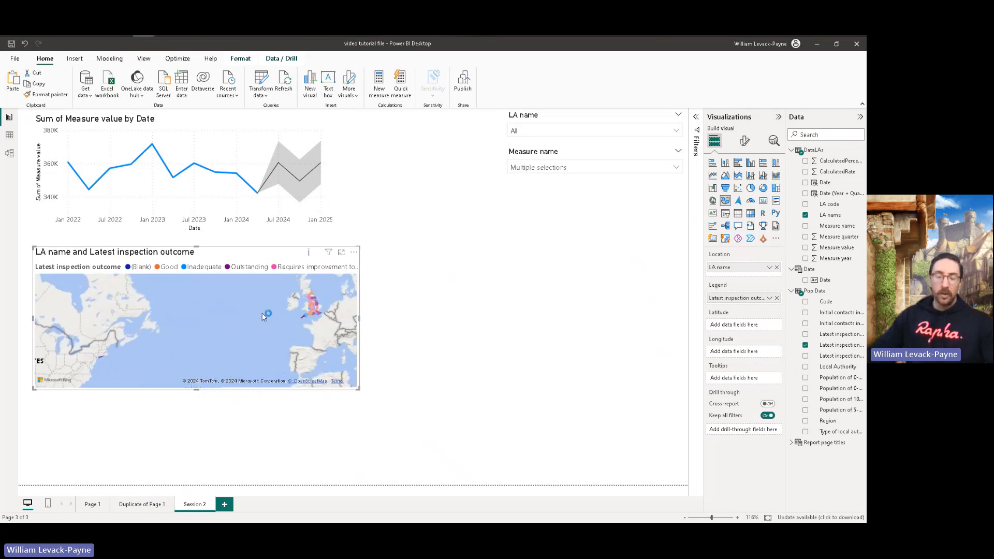
left_click_drag(261, 309, 241, 324)
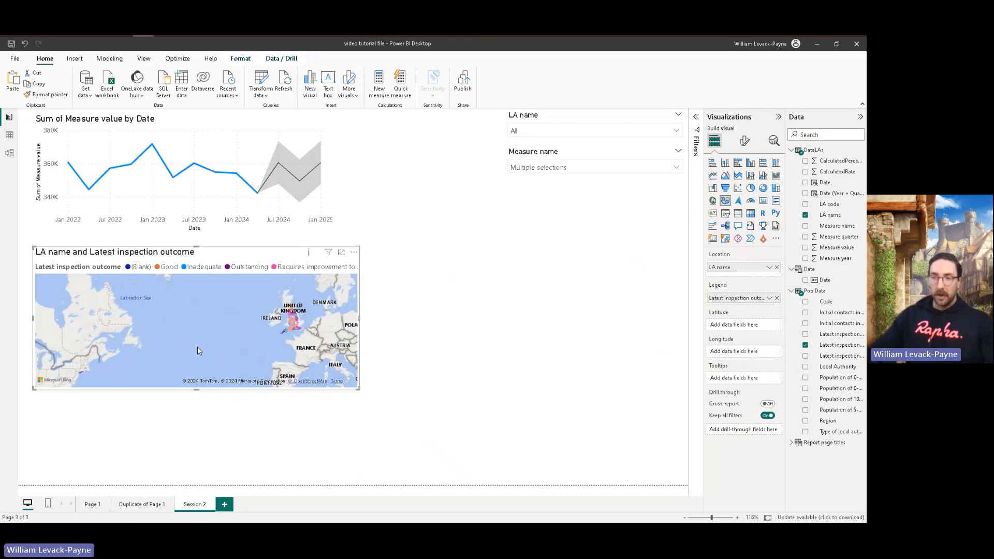
left_click_drag(197, 346, 142, 346)
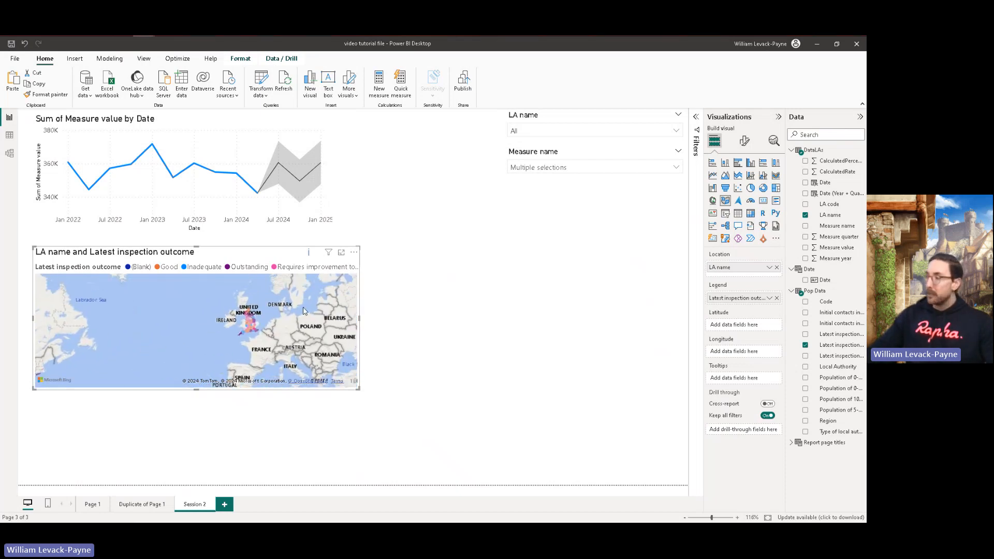
left_click(744, 142)
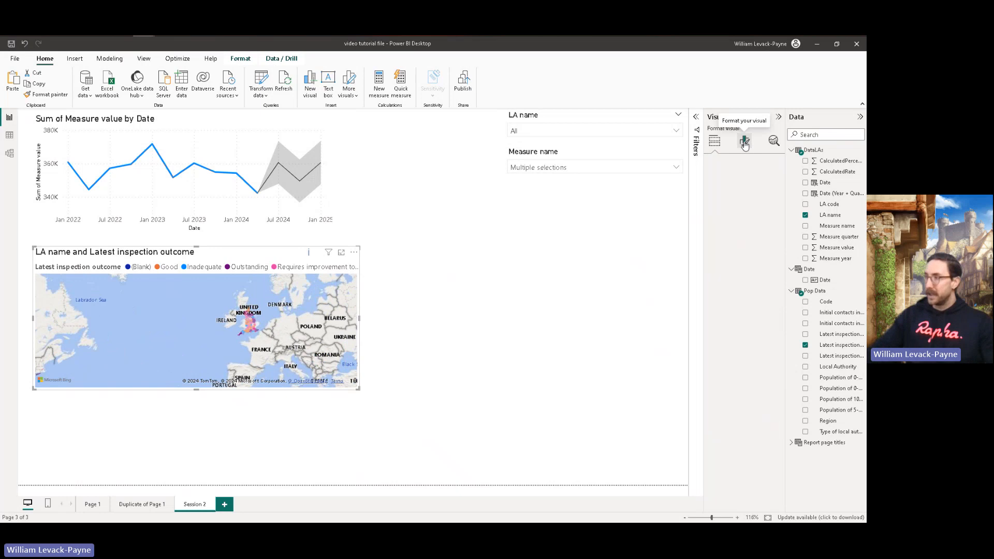
left_click(730, 206)
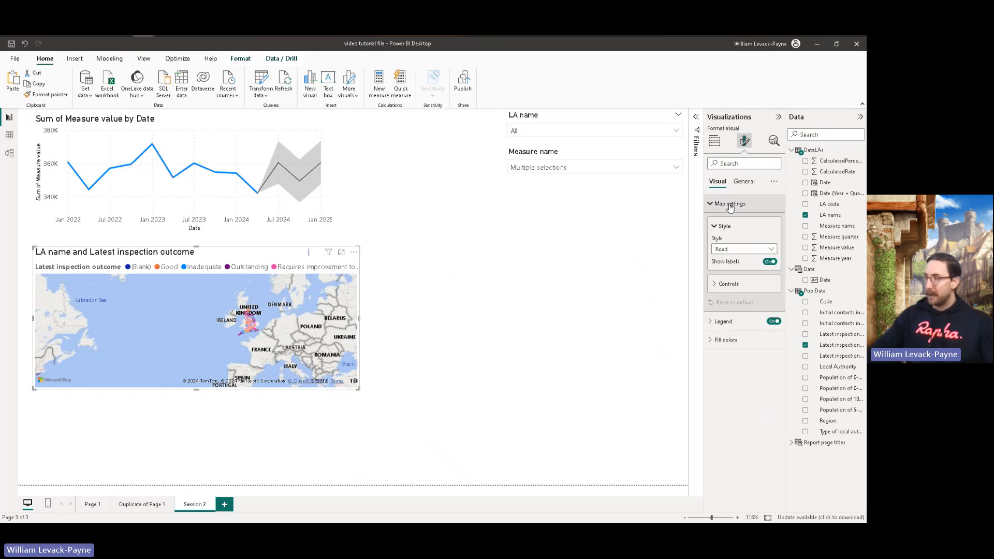
left_click(727, 284)
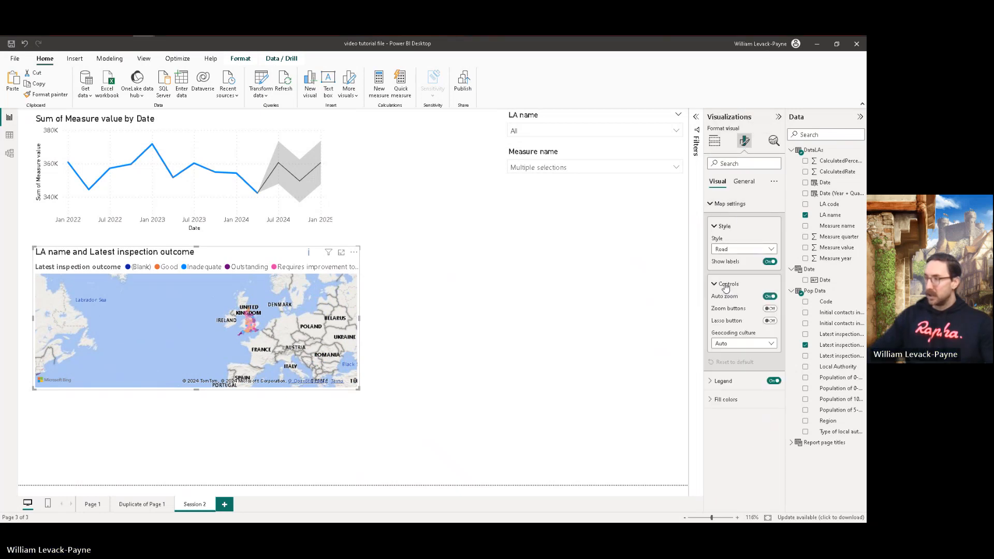
left_click(735, 344)
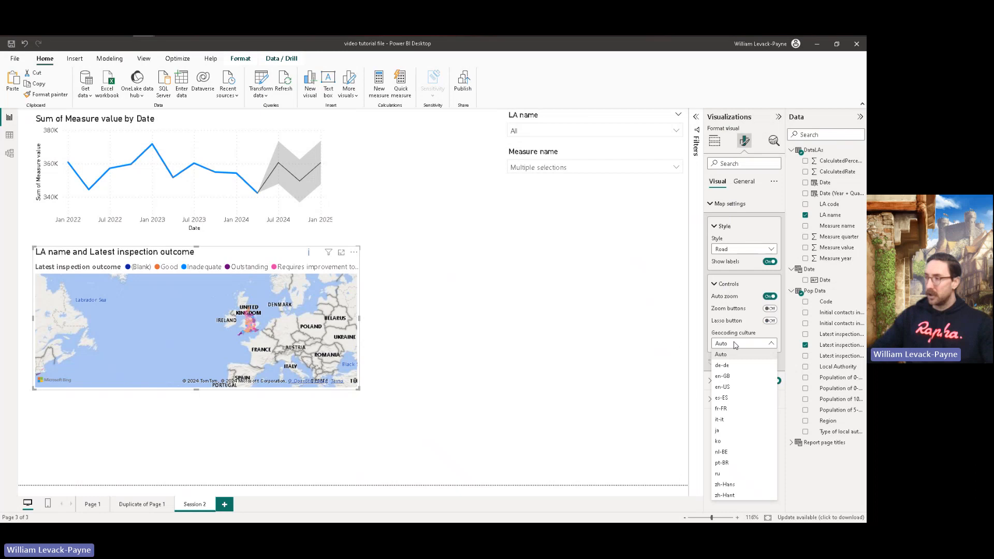
left_click(737, 381)
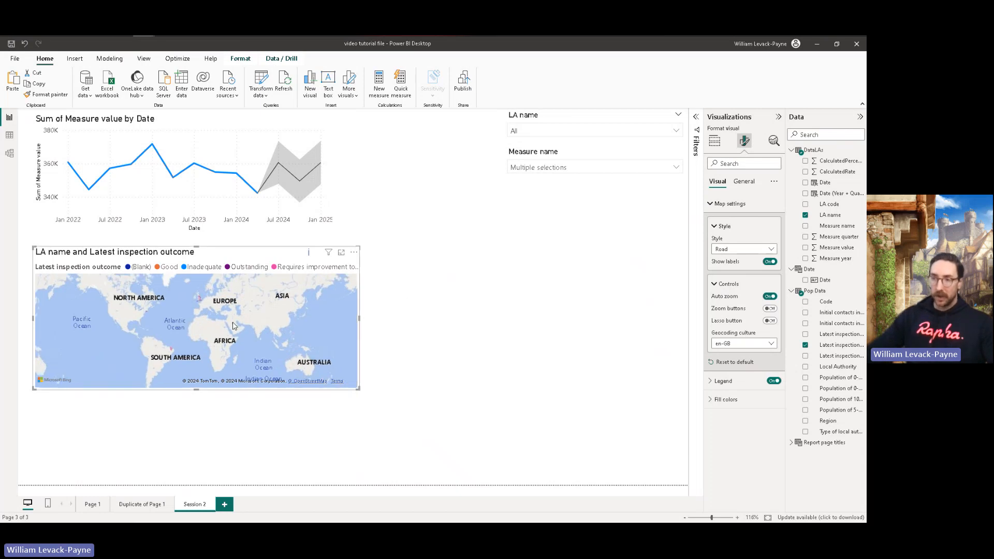
Step: Examine the shaded area plotted in Brazil by cross-filtering the line chart with it, and clear the selection
scroll(222, 367, "up", 3)
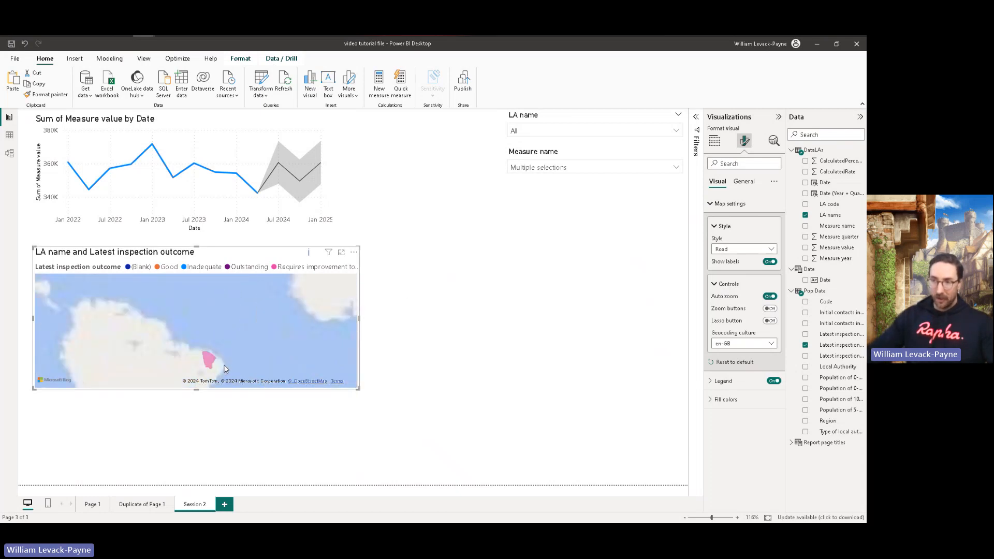
left_click(204, 356)
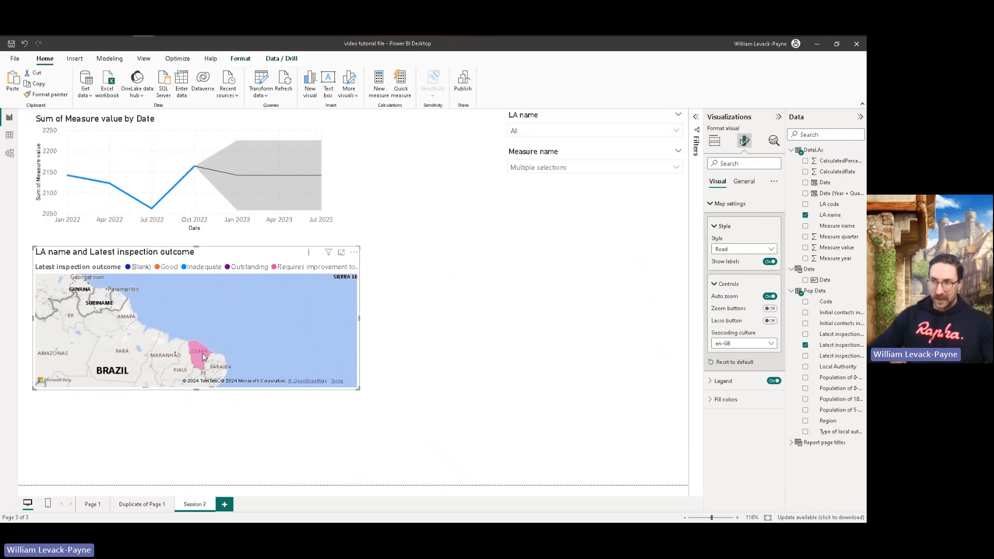
mouse_move(200, 355)
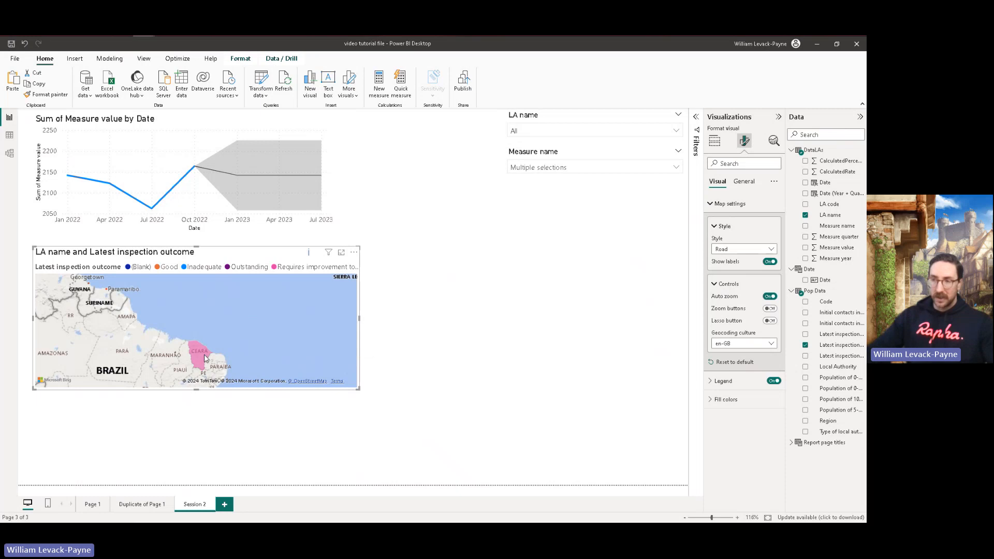
left_click(210, 345)
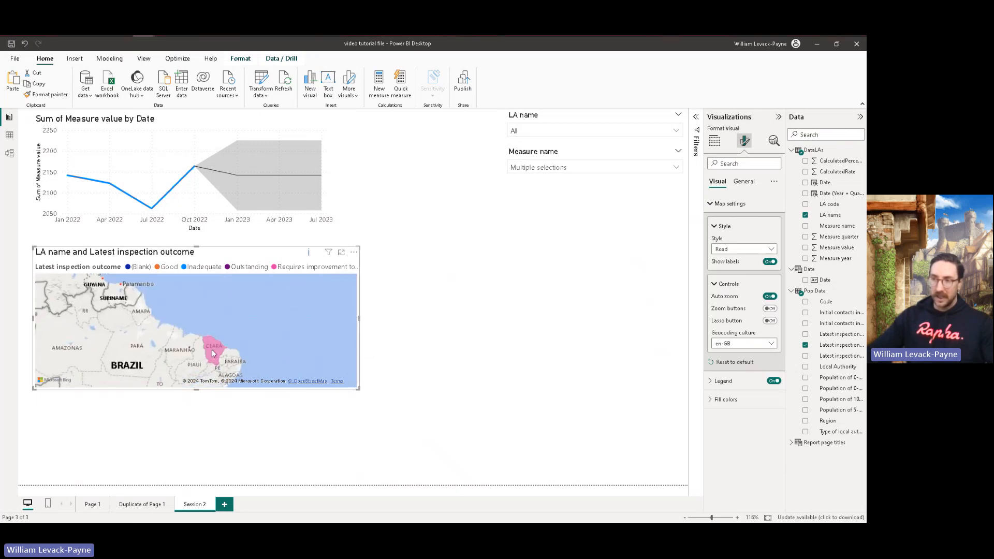
left_click_drag(323, 302, 252, 387)
left_click_drag(282, 297, 253, 379)
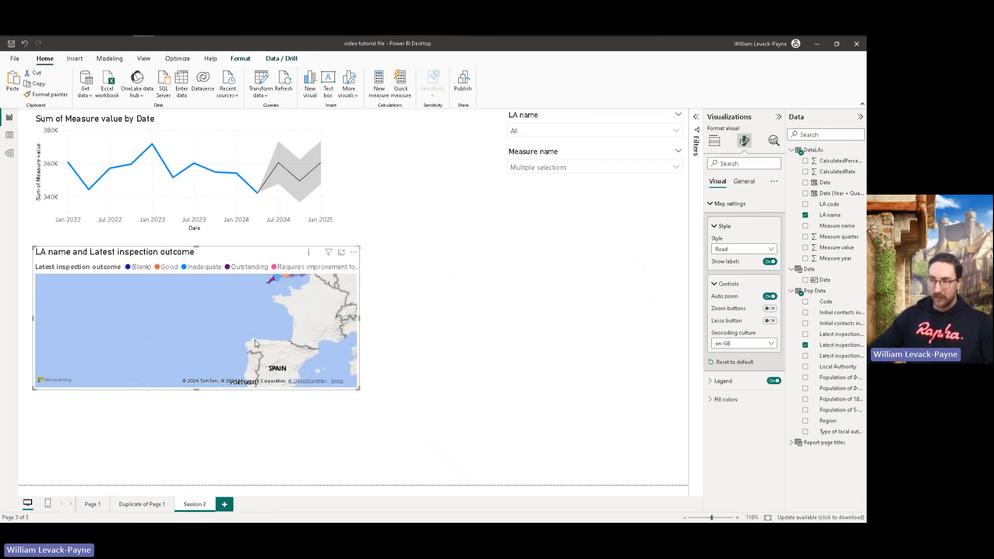
Step: Focus the map on the United Kingdom and enlarge the visual down to the report page's lower edge
scroll(273, 300, "down", 1)
left_click_drag(270, 300, 228, 348)
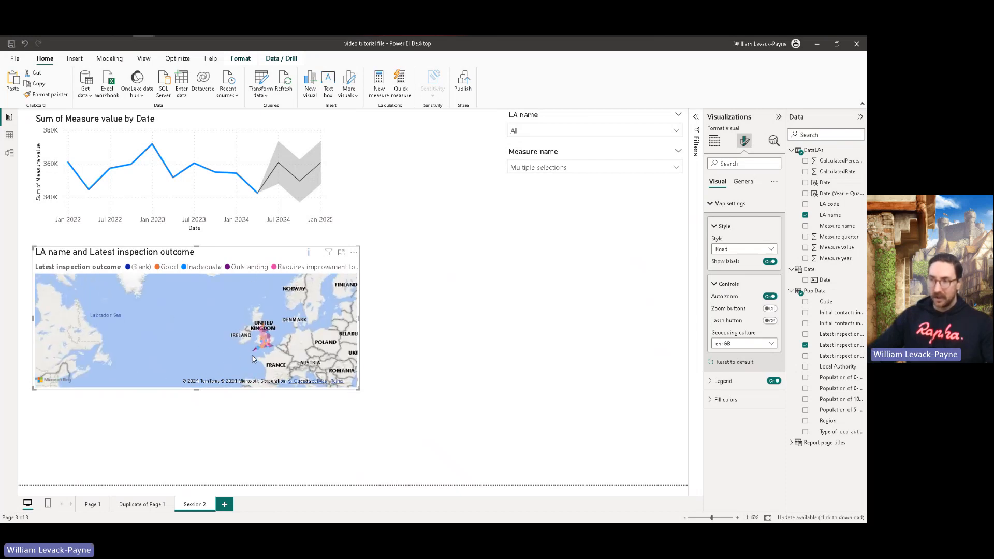
scroll(294, 361, "up", 4)
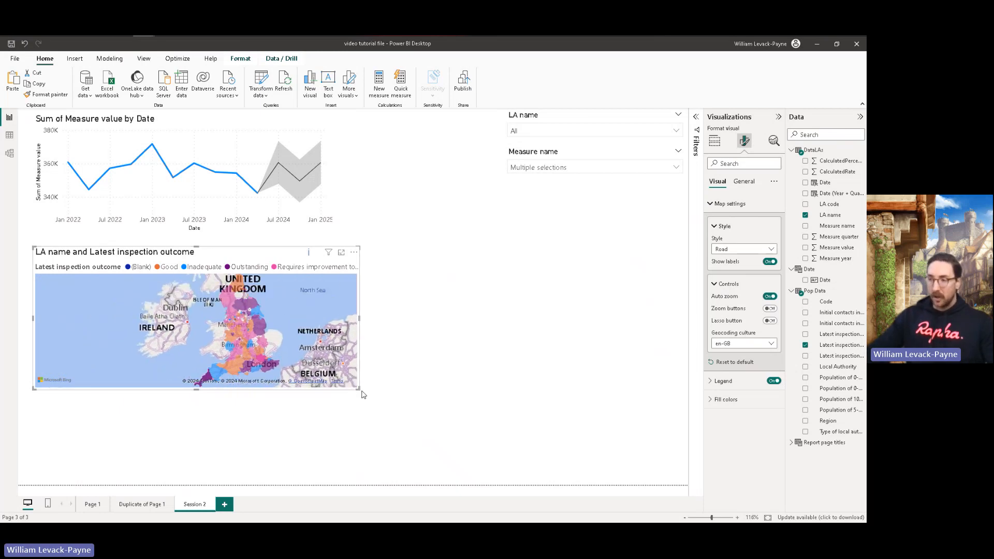
left_click_drag(360, 389, 427, 484)
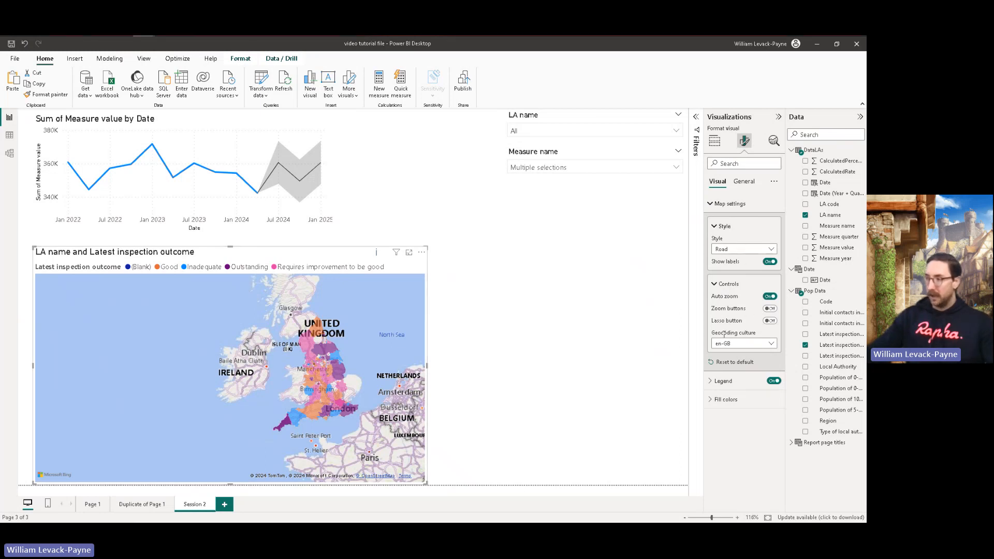
Step: Display the rows of the Pop Data table in Table view
left_click(714, 147)
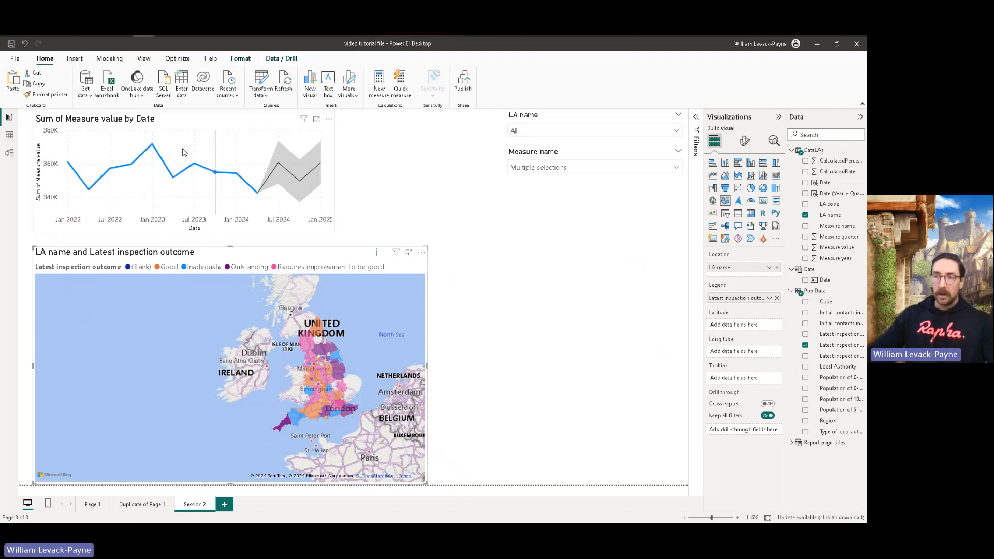
mouse_move(201, 175)
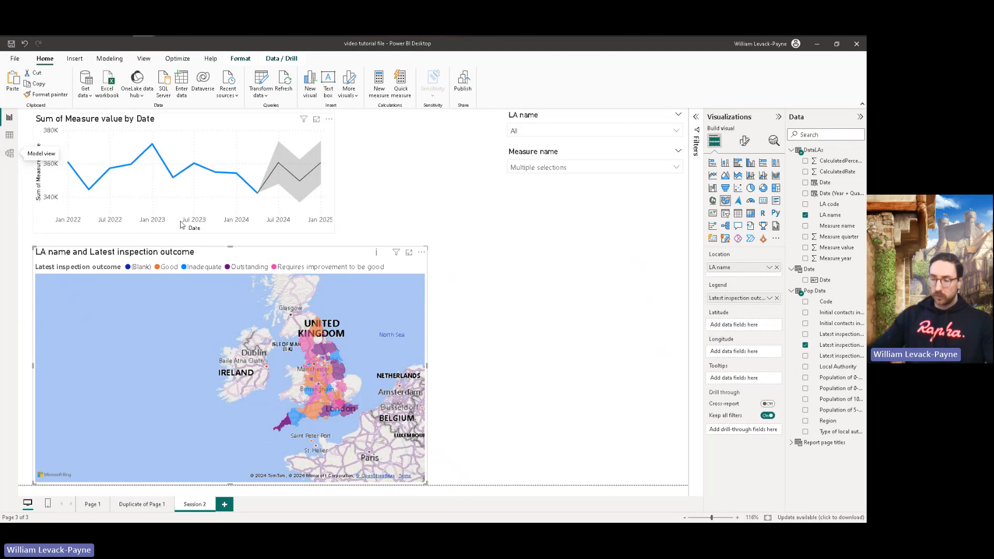
left_click(10, 137)
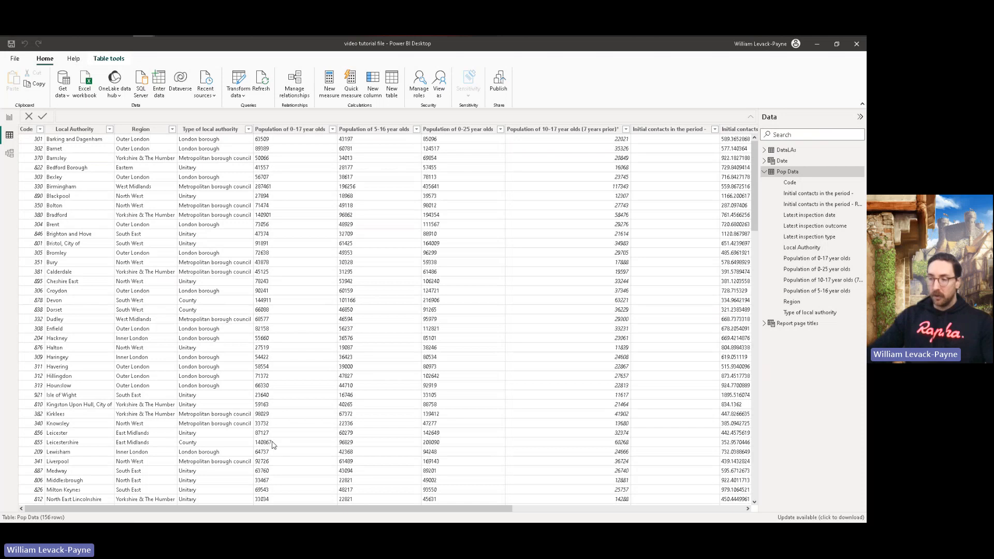
Step: Examine the inspection outcome, date and type columns of Pop Data and the rows of DataLAs, and return to Pop Data
left_click_drag(270, 508, 499, 508)
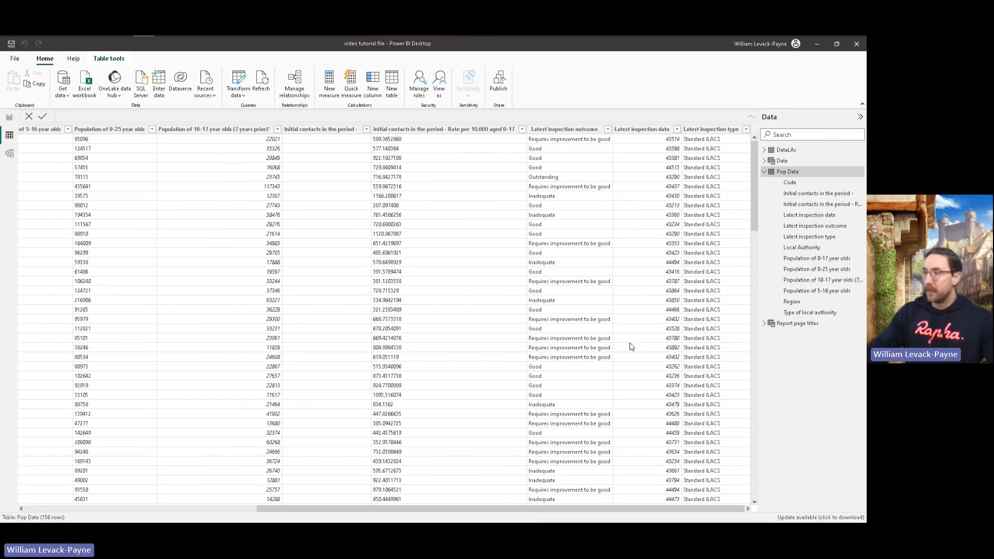
left_click(765, 172)
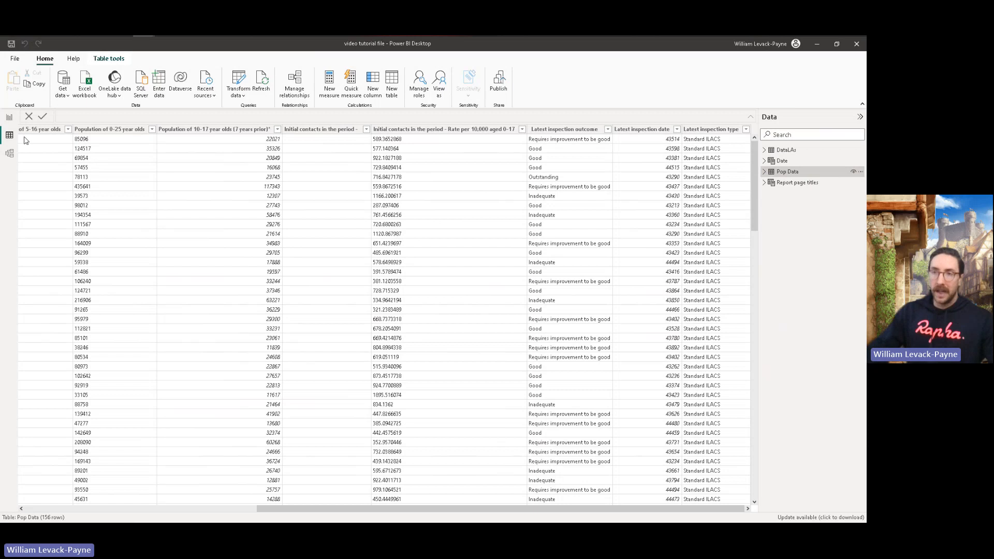
left_click(783, 163)
left_click(786, 150)
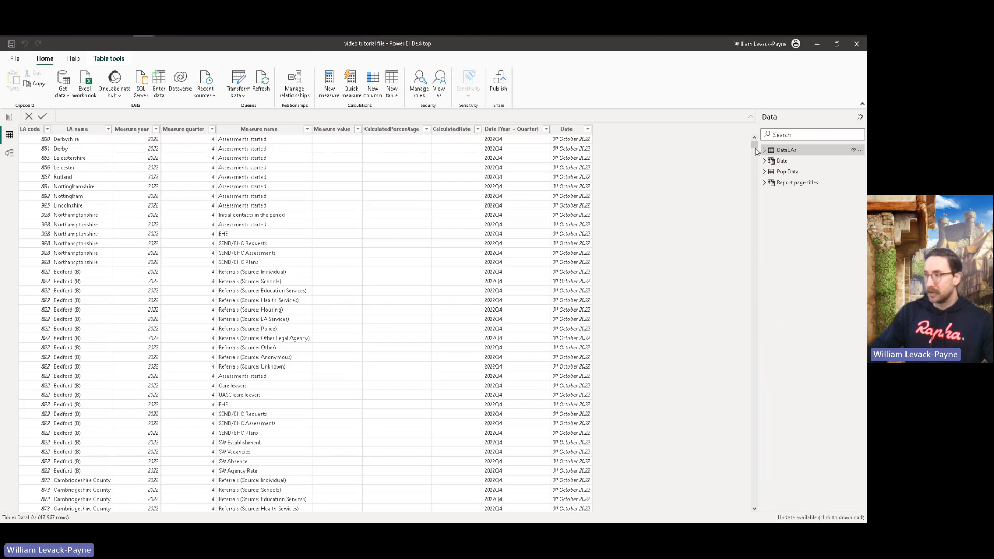
mouse_move(755, 147)
left_mouse_down()
mouse_move(759, 250)
mouse_move(757, 143)
left_mouse_up()
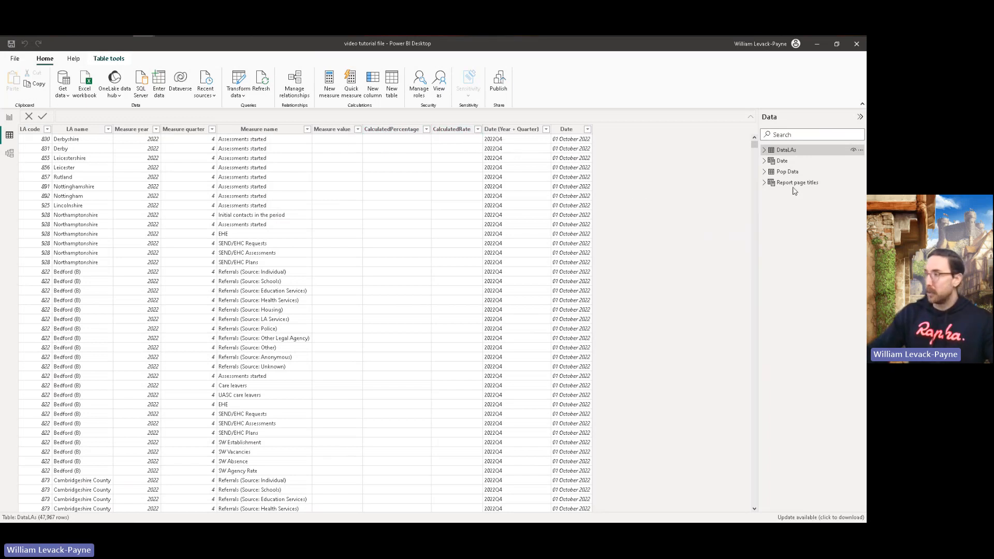
left_click(787, 172)
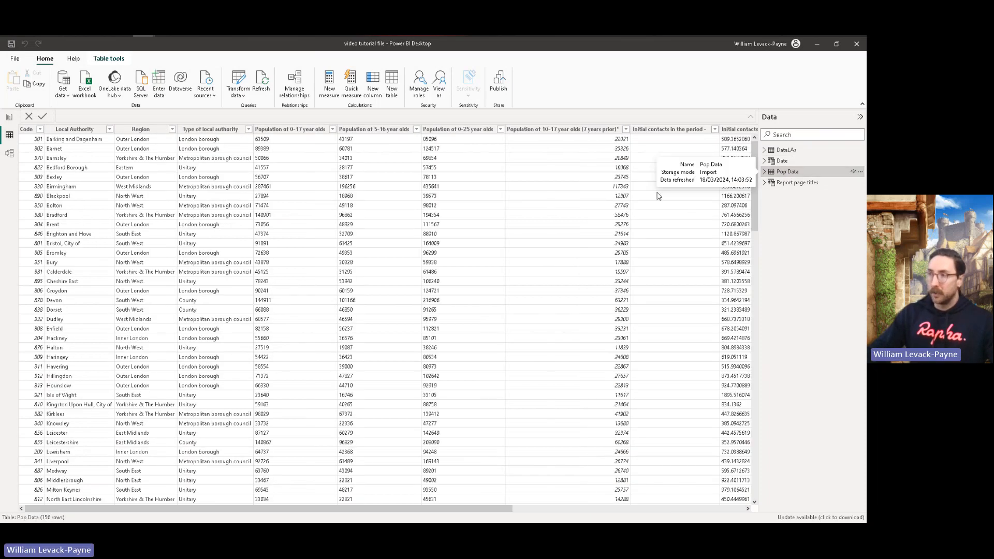
Step: Try to change the data type of Pop Data's Population of 0-25 year olds column to Whole number
left_click(458, 131)
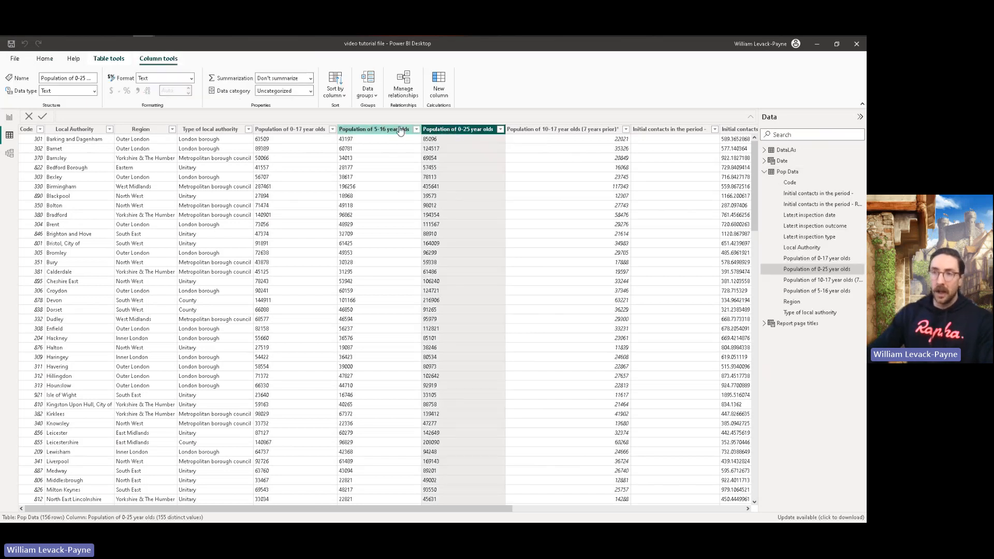
left_click(97, 91)
left_click(72, 102)
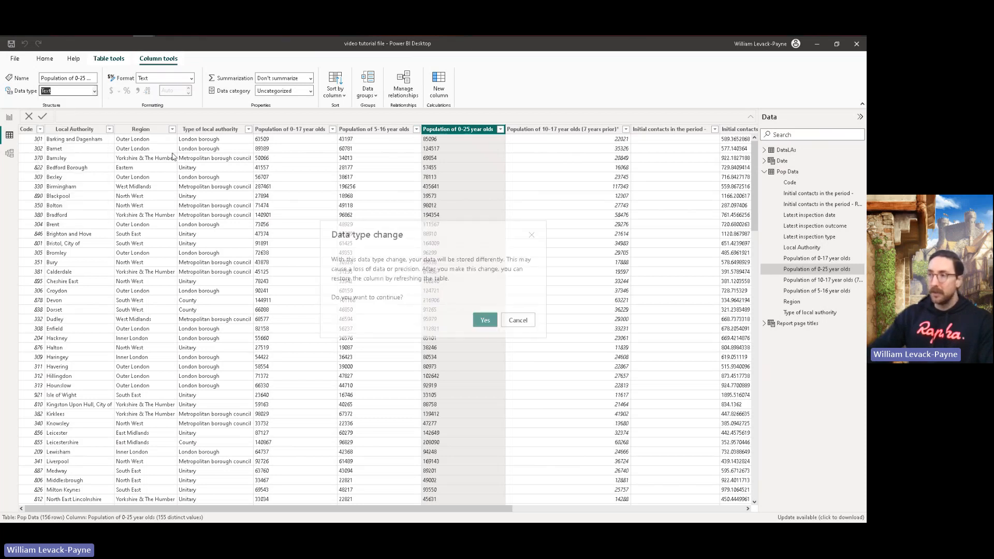
left_click(485, 320)
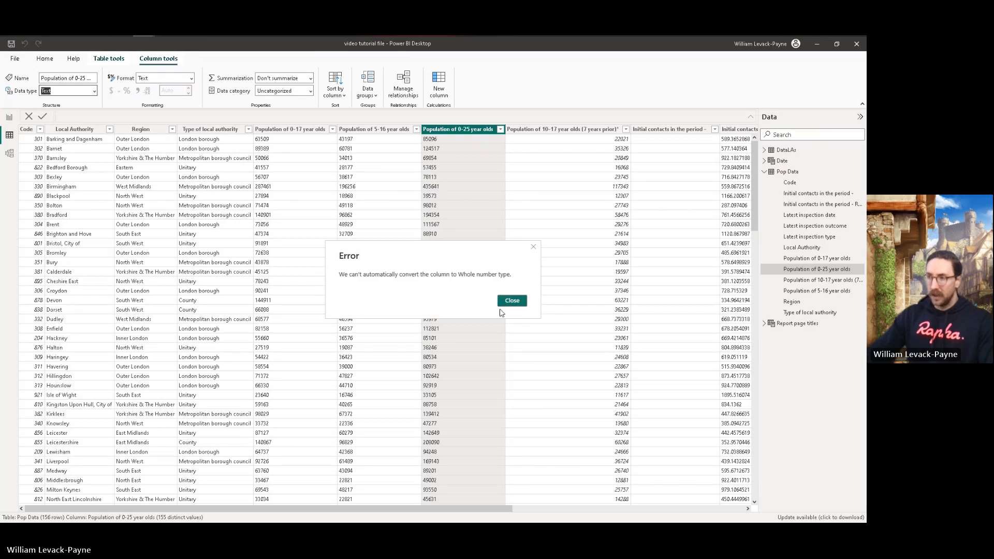
left_click(511, 301)
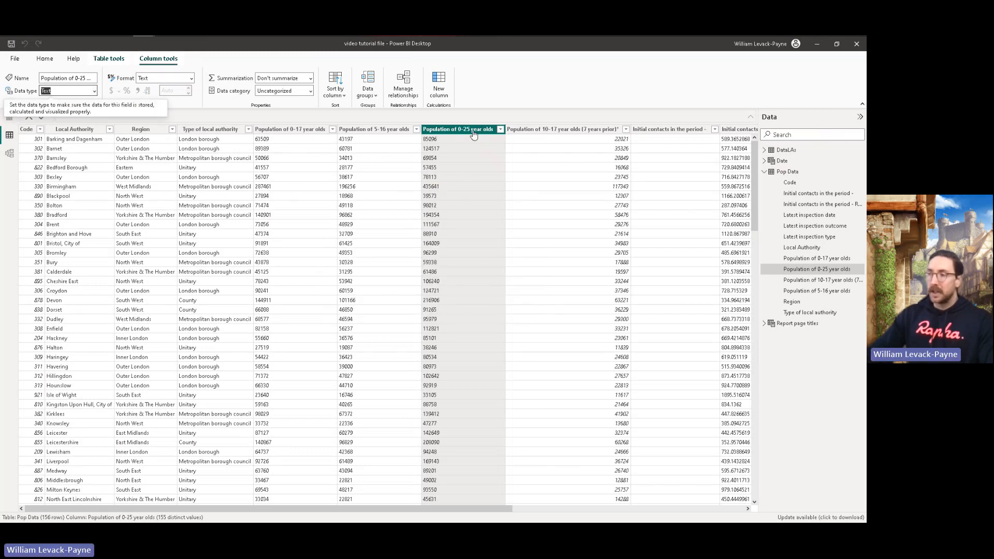
Step: Check the distinct values in the Population of 0-25 year olds column for non-numeric entries, keeping all of them selected
left_click(500, 129)
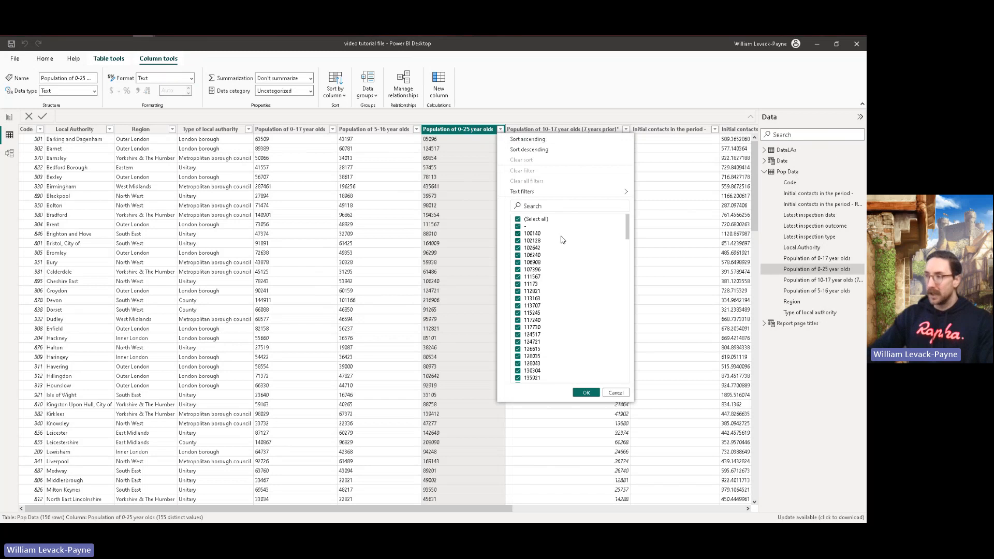
left_click_drag(627, 232, 635, 210)
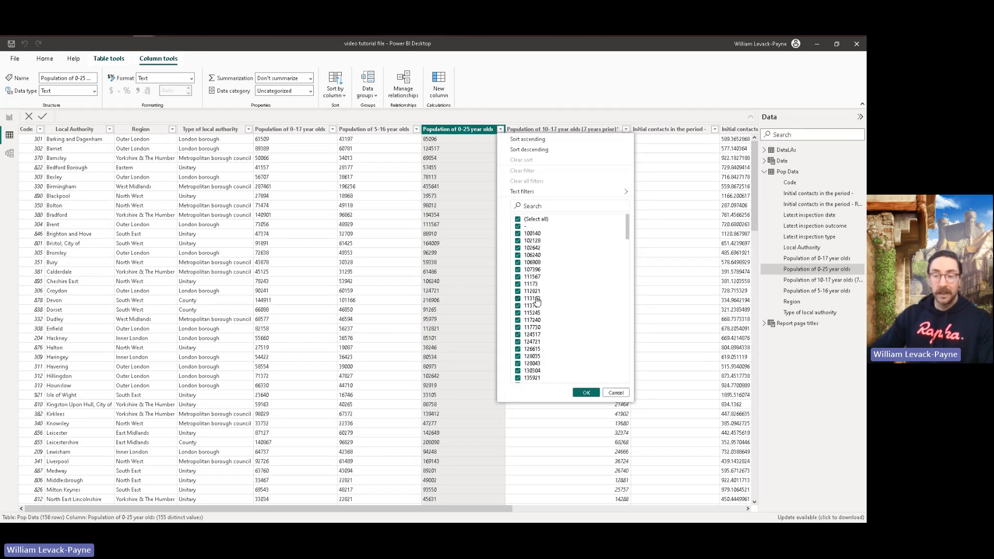
left_click(585, 393)
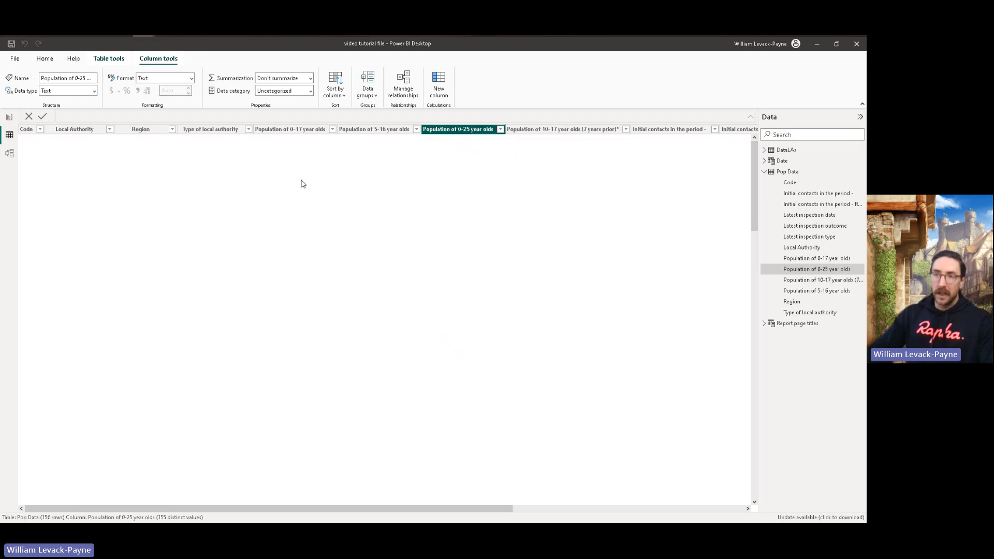
Step: In the Power Query Editor, change the type of Pop Data's Population of 0-17 year olds column to Whole Number
left_click(45, 60)
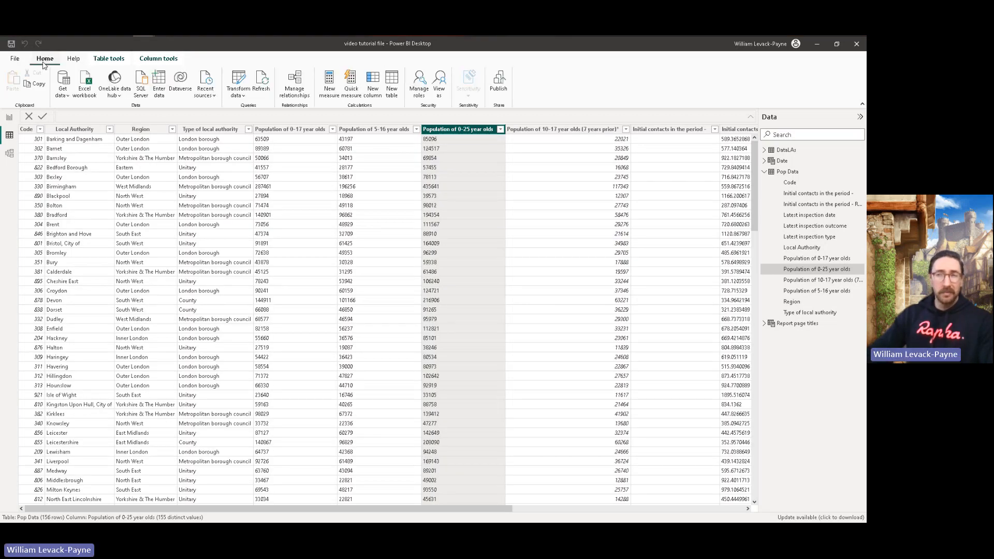
left_click(234, 84)
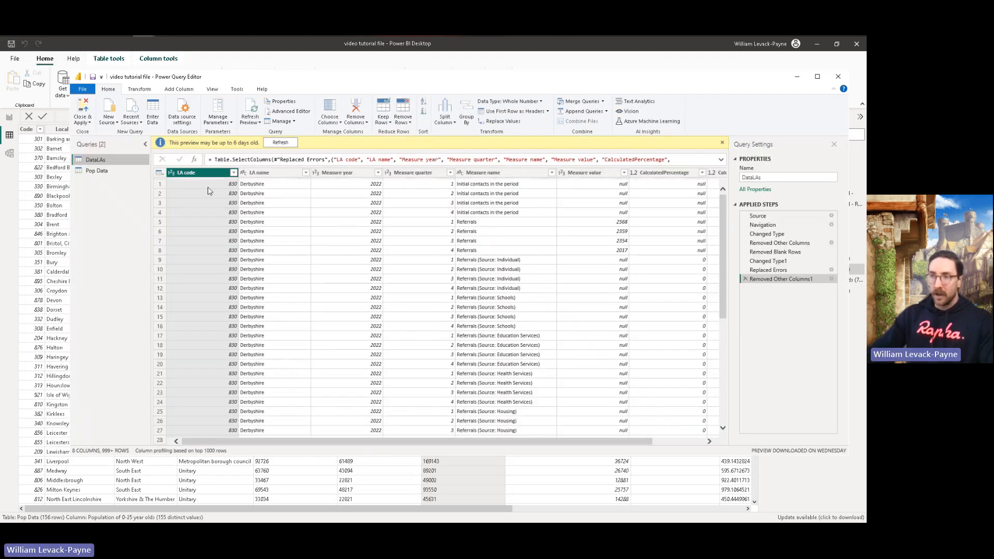
left_click(97, 171)
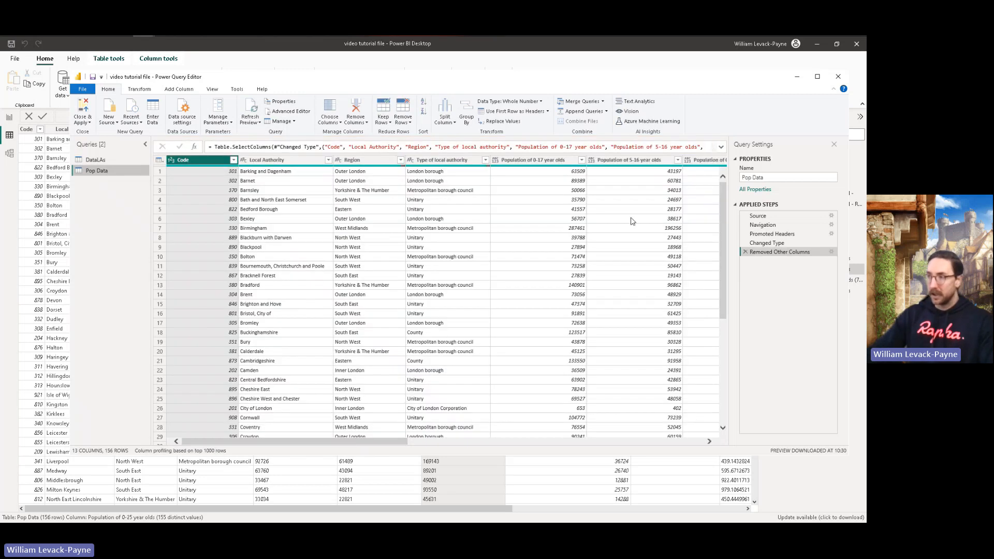
scroll(418, 208, "right", 5)
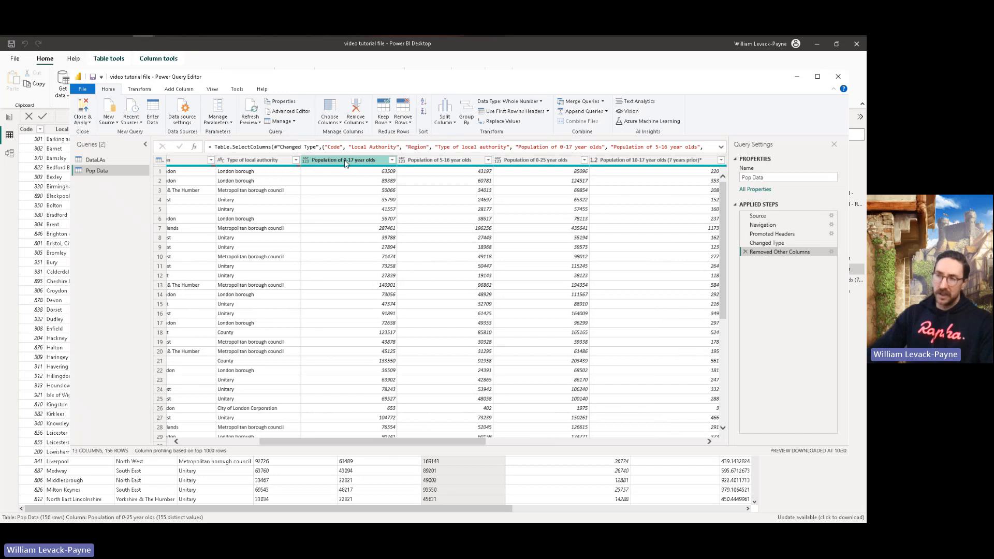
right_click(346, 162)
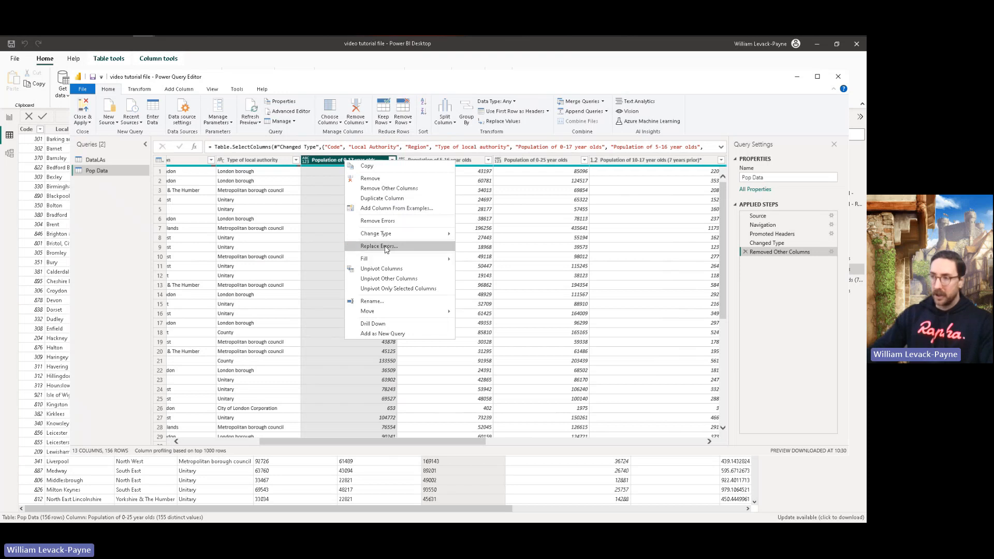
mouse_move(387, 236)
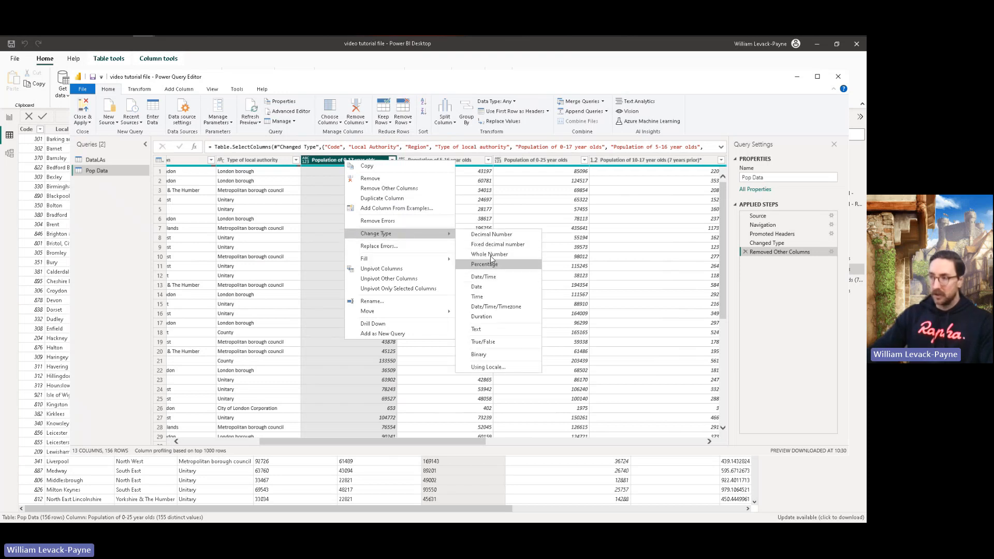
left_click(491, 254)
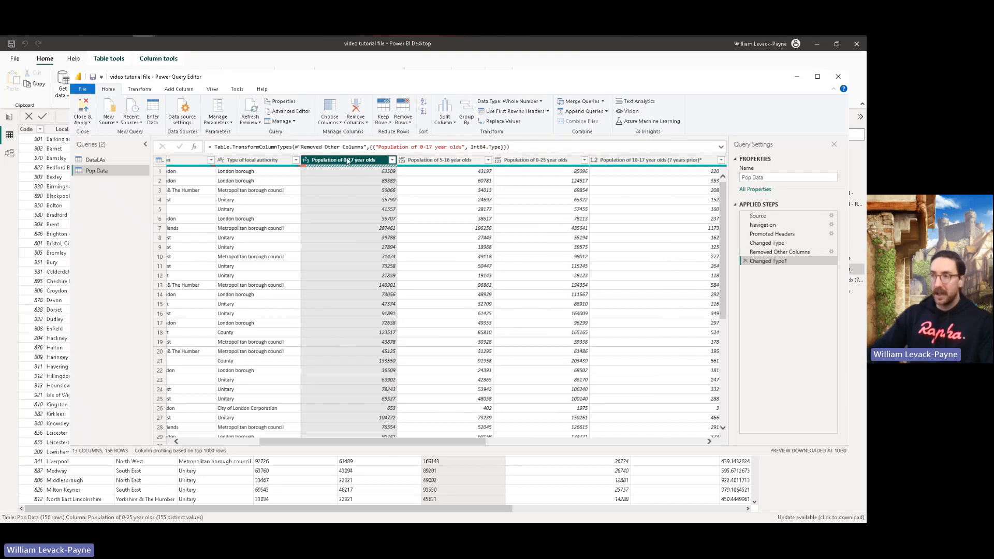
Step: Replace errors in the Population of 0-17 year olds column with null and apply the query changes to the model
right_click(347, 161)
left_click(402, 267)
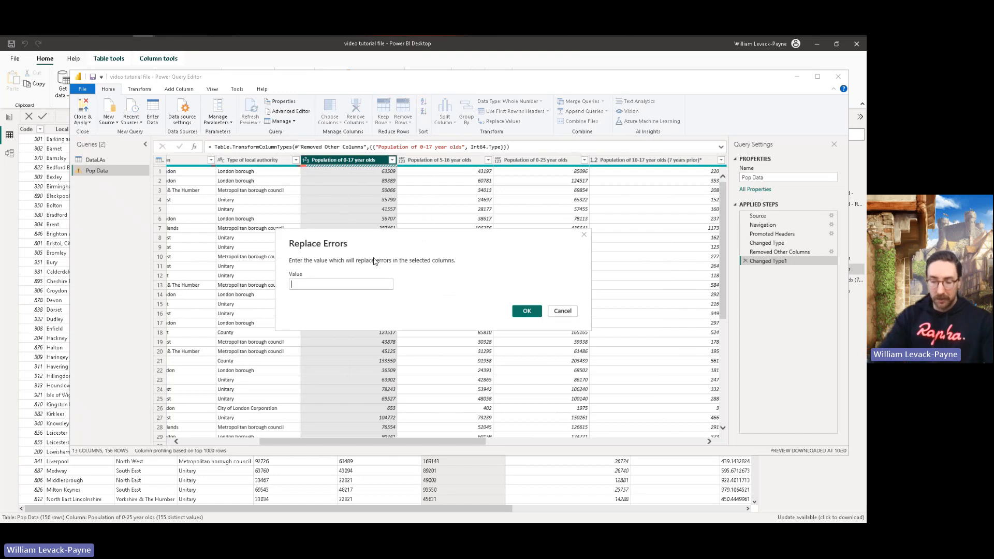
type("null")
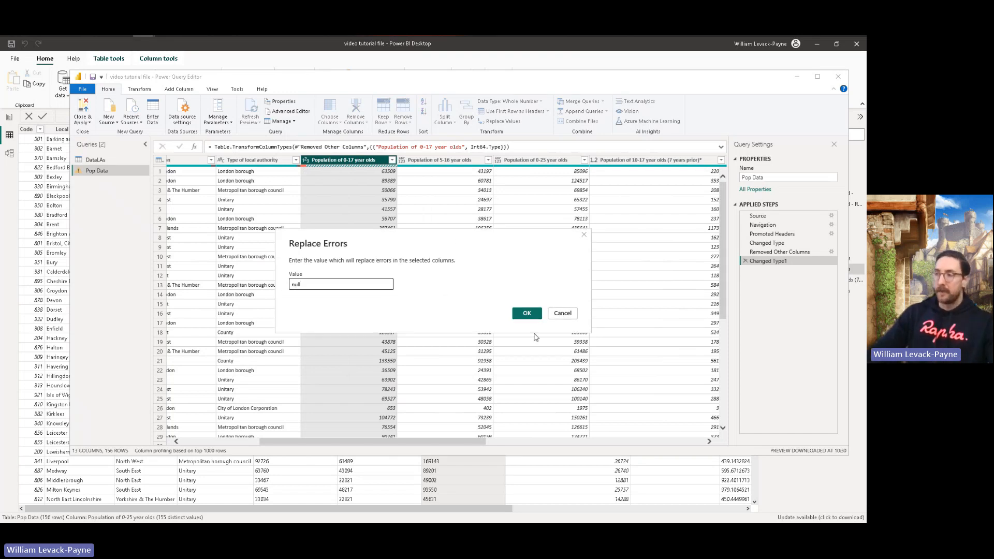
left_click(527, 313)
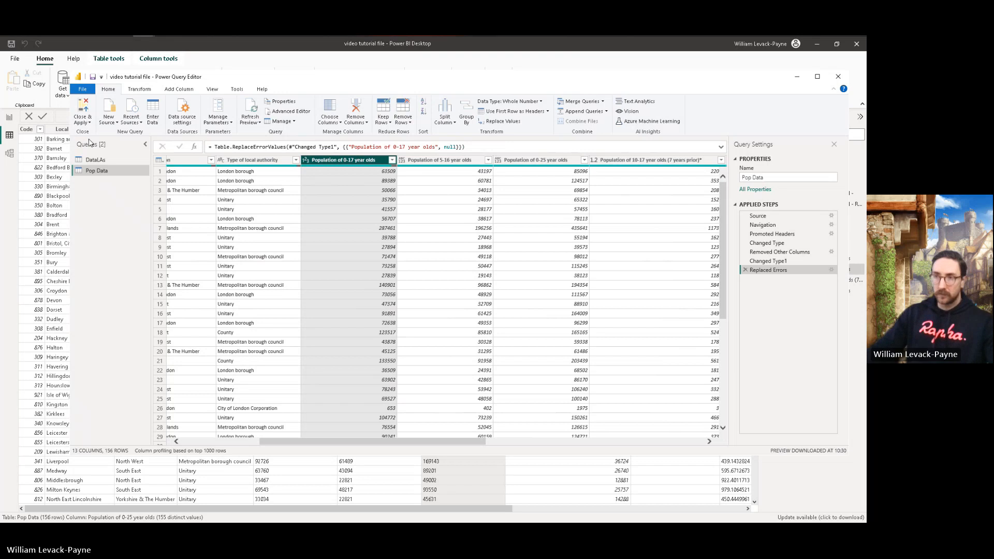
left_click(83, 110)
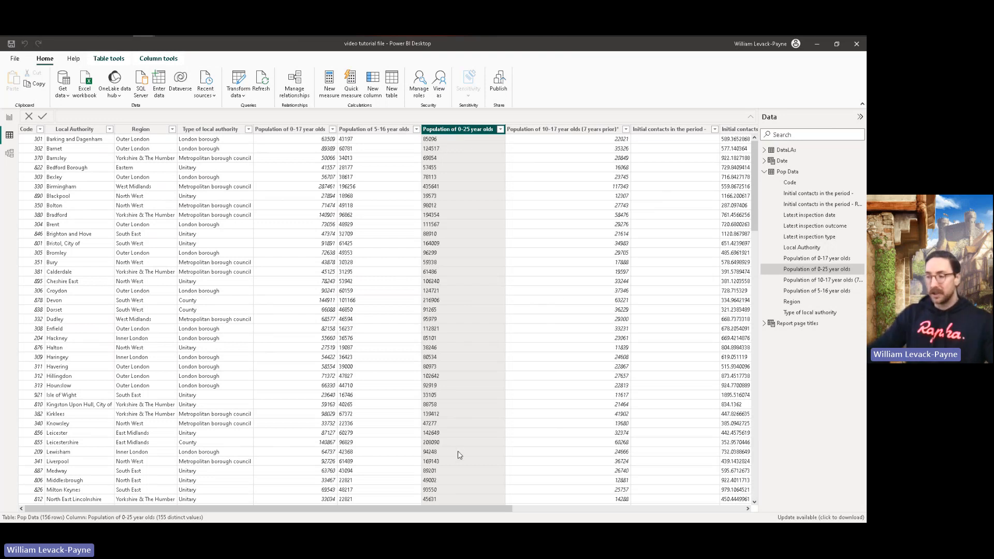
Step: Look over the further Pop Data columns and display the DataLAs table with its fields expanded
left_click_drag(409, 509, 574, 506)
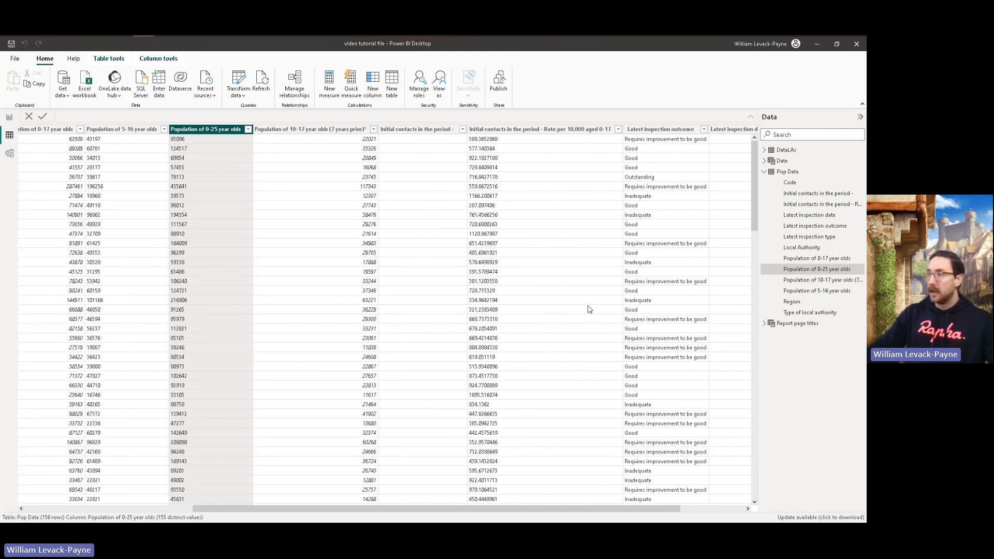
left_click(764, 150)
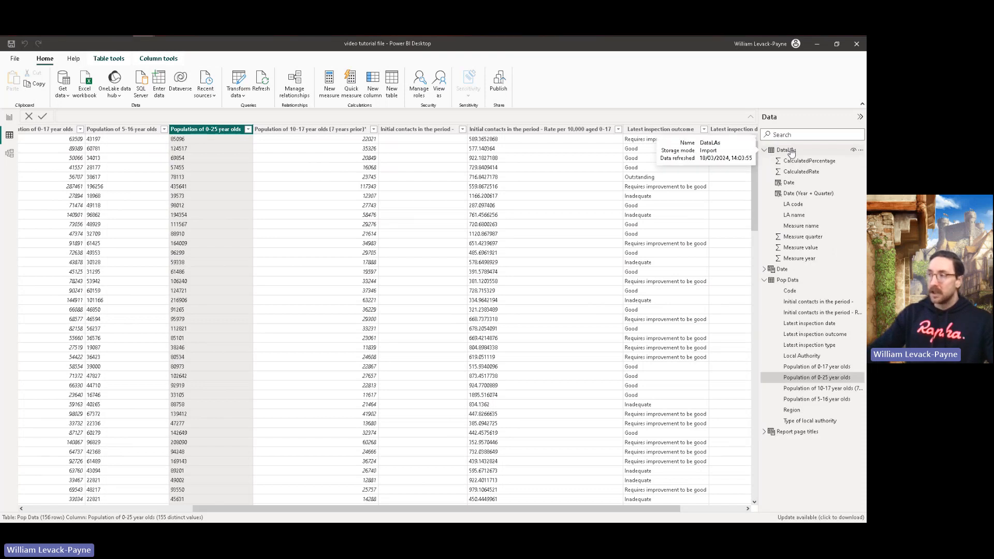
left_click(787, 150)
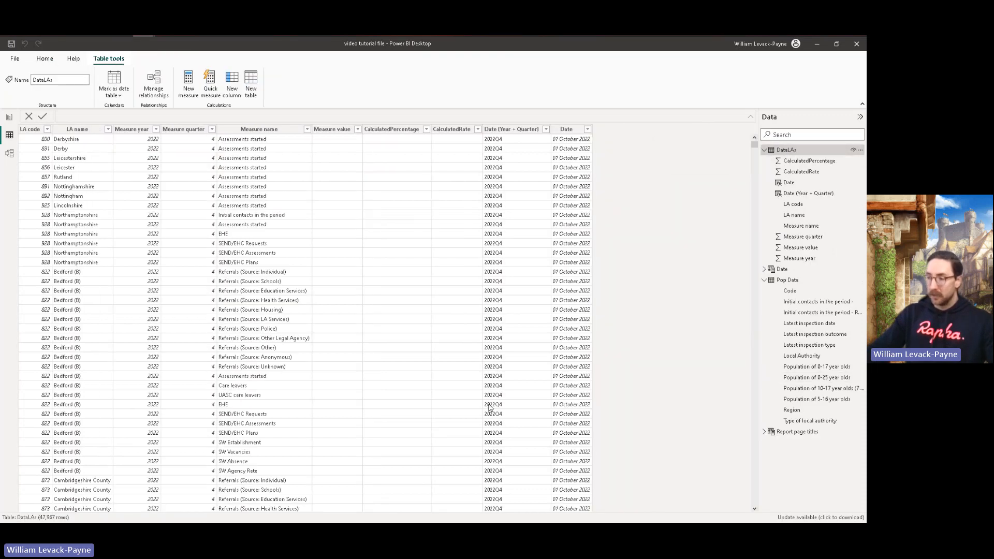
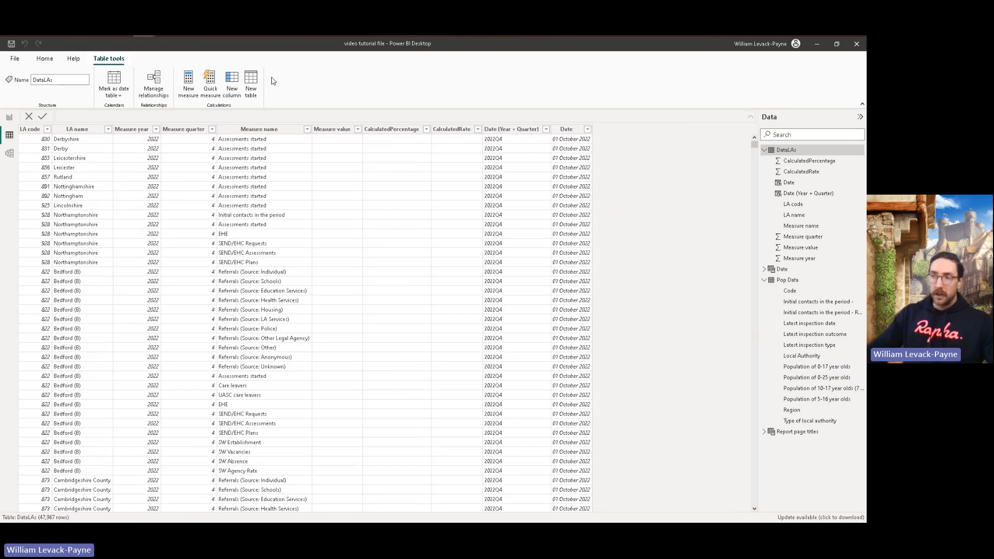
Step: Add a calculated column to the DataLAs table and name it LA pop
left_click(232, 79)
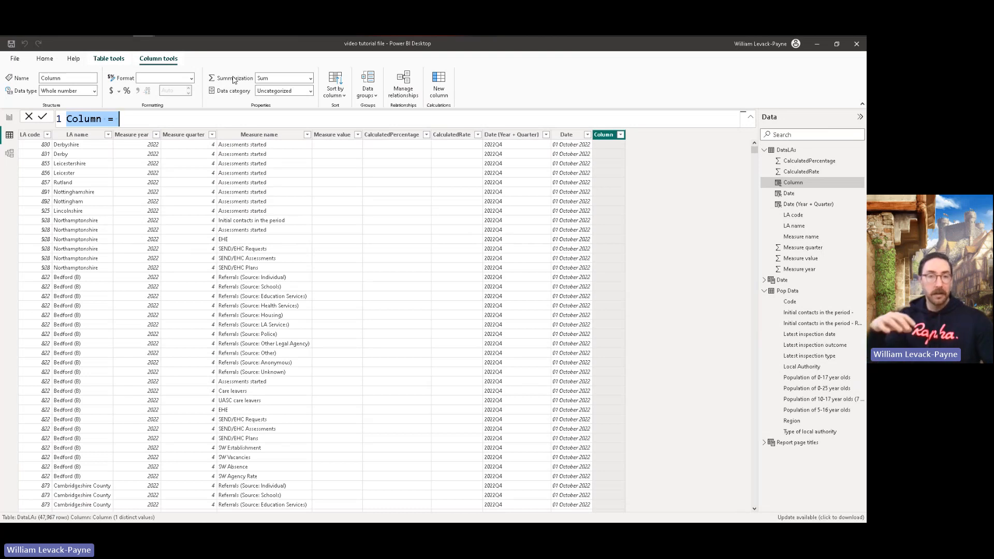
key("Left")
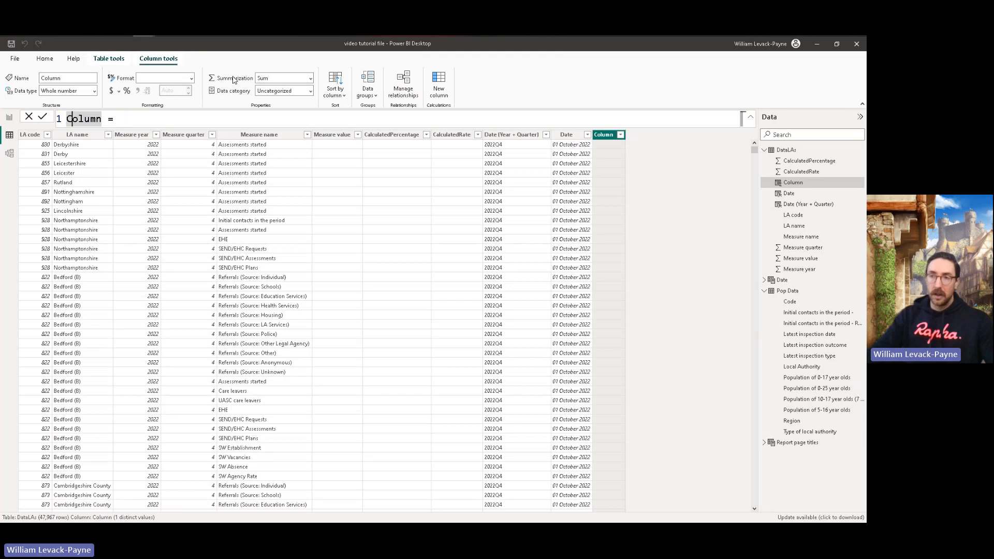
key("Delete")
key("Delete")
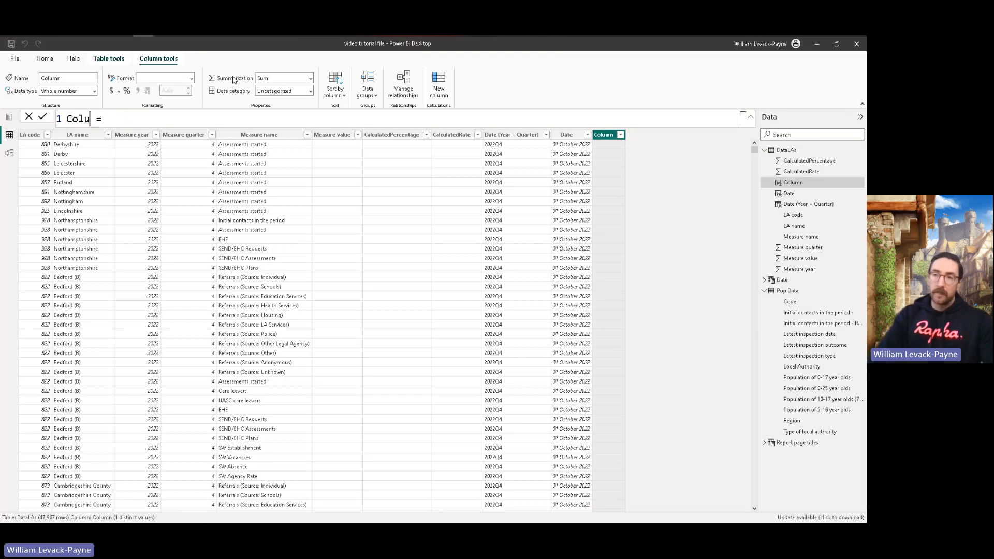
key("BackSpace")
key("BackSpace")
key("BackSpace")
key("BackSpace")
type("LA pop")
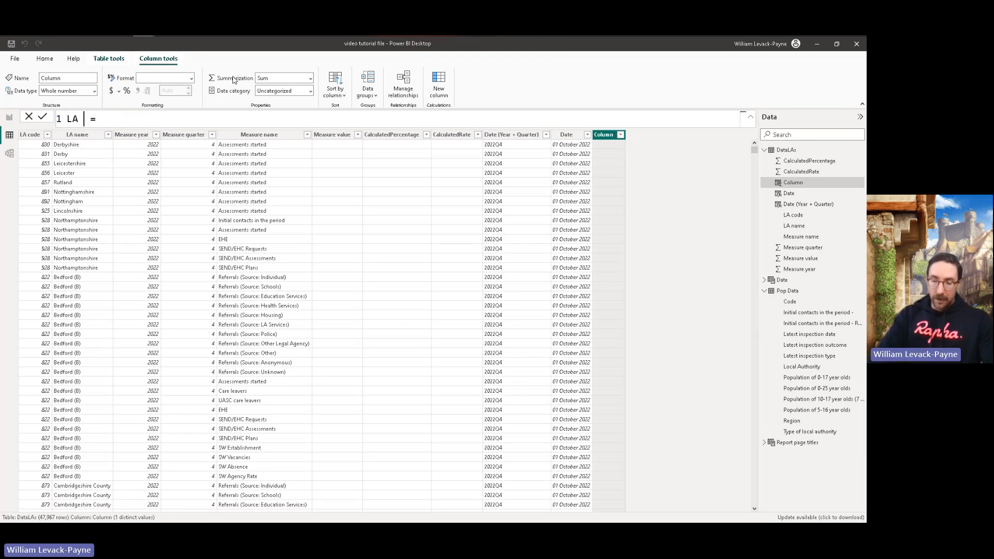
Step: Begin the LA pop formula with LOOKUPVALUE, returning 'Pop Data'[Population of 0-17 year olds]
key("End")
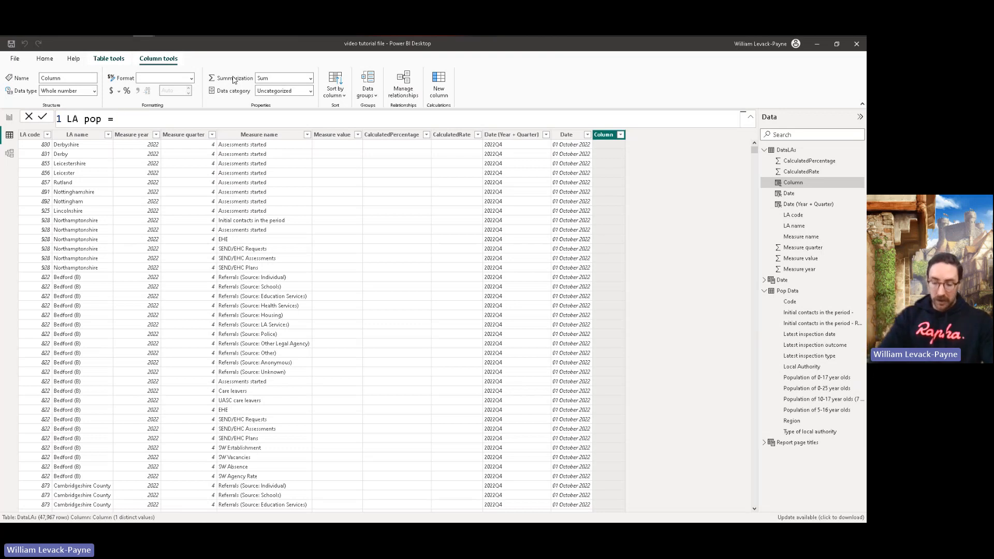
type("LOO")
key("Tab")
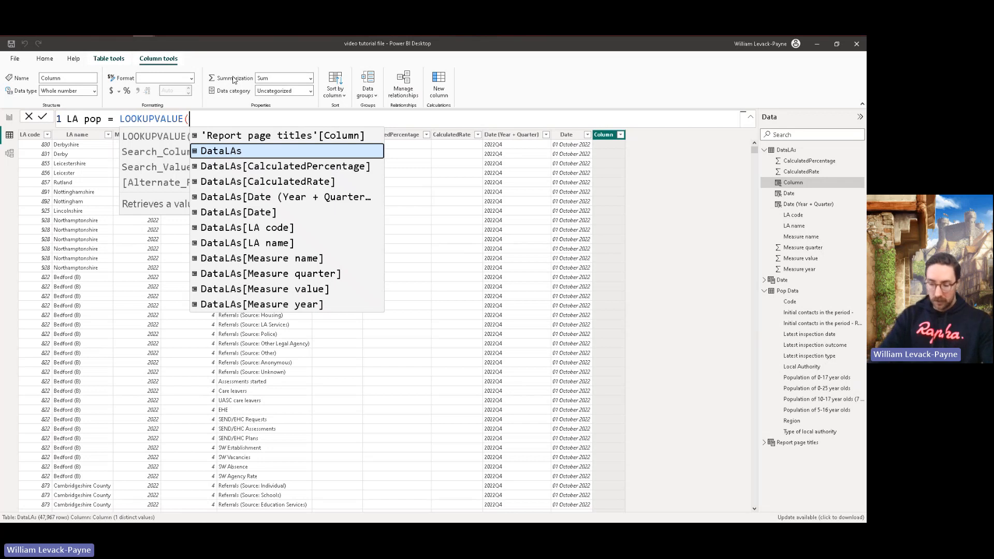
type("'Pop")
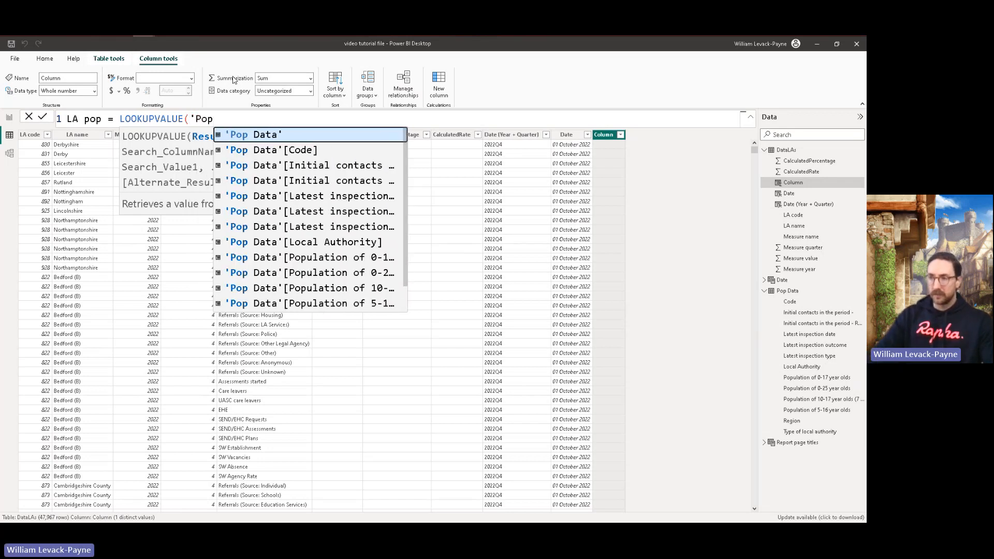
key("Down")
key("Down")
key("Down")
key("Down")
key("Down")
key("Down")
key("Down")
key("Down")
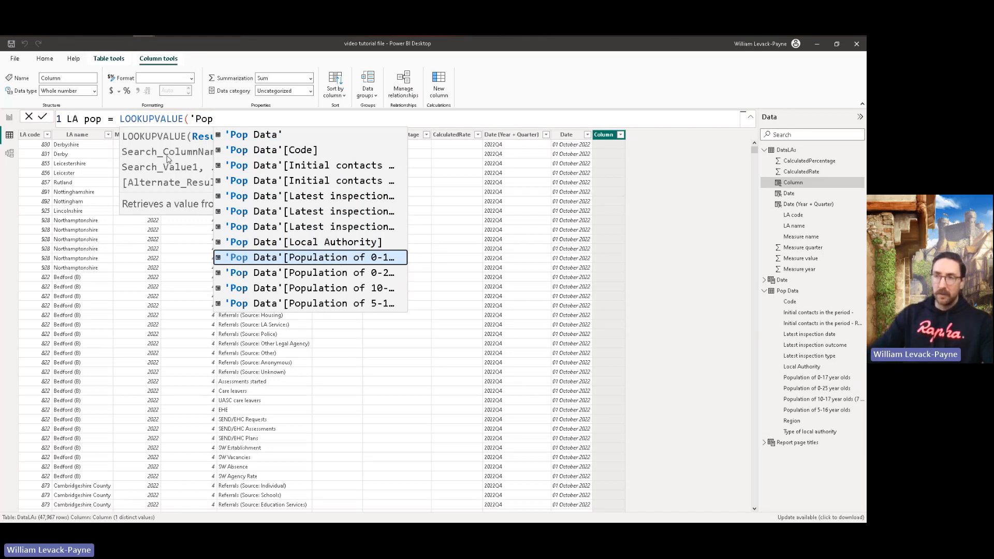
key("shift+Return")
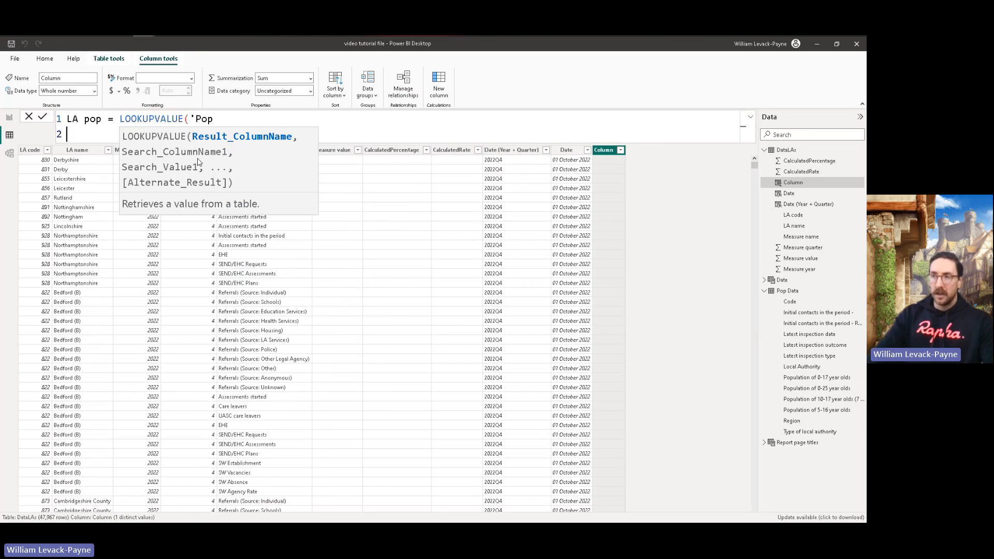
left_click(225, 119)
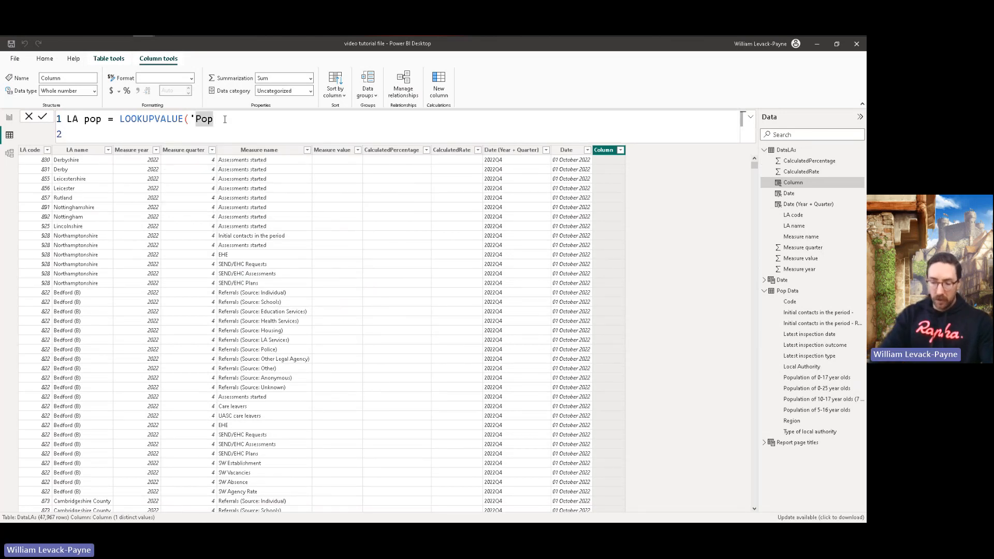
type("d")
key("Down")
key("Down")
key("Down")
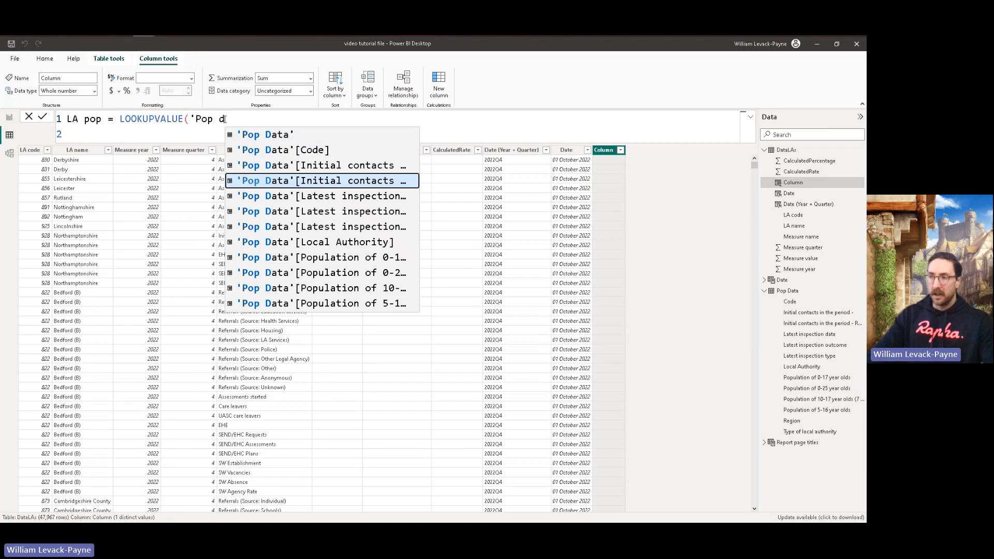
key("Down")
key("Down")
key("Down")
key("Down")
key("Down")
key("Tab")
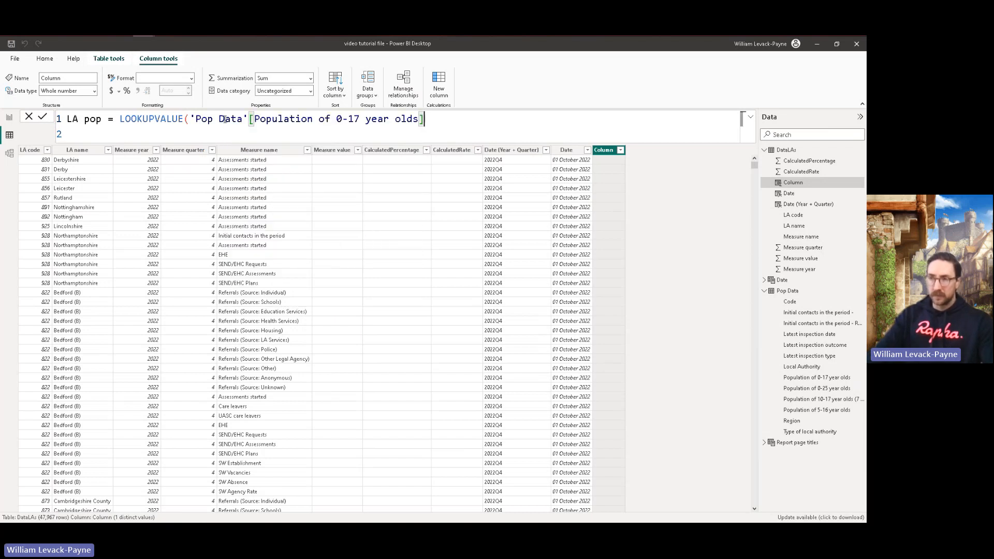
Step: Complete the LOOKUPVALUE by matching 'Pop Data'[Code] against 'DataLAs'[LA code], and commit the LA pop column
type(",")
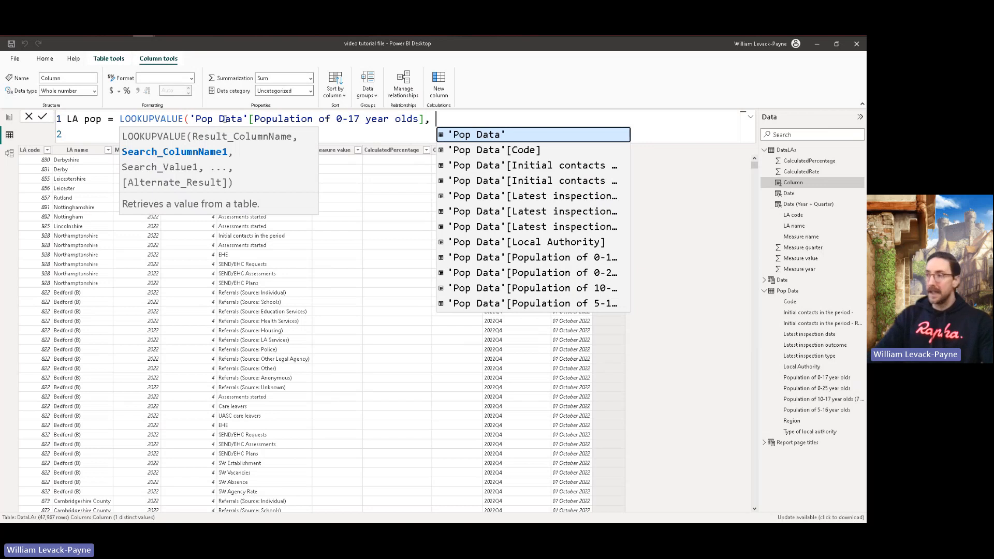
key("Down")
key("Tab")
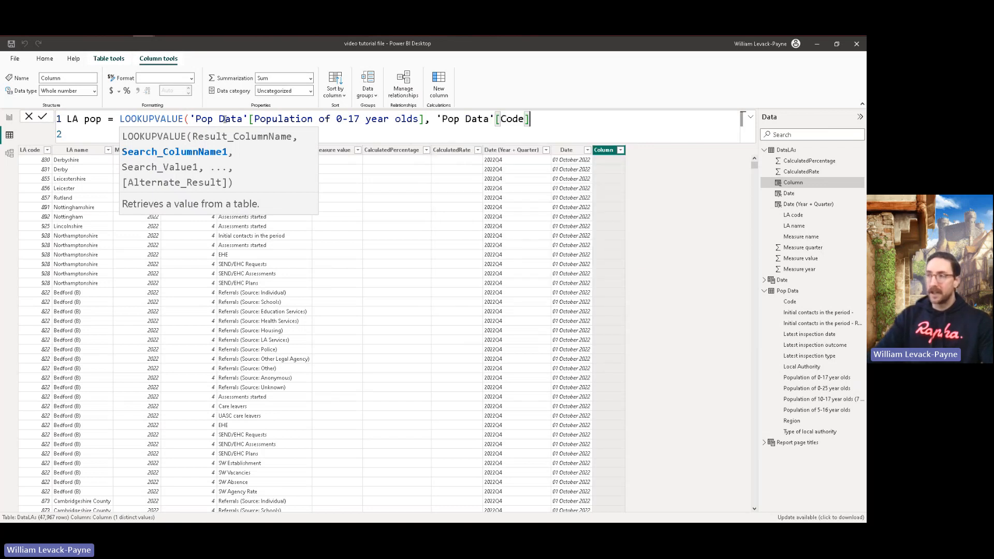
type(", ")
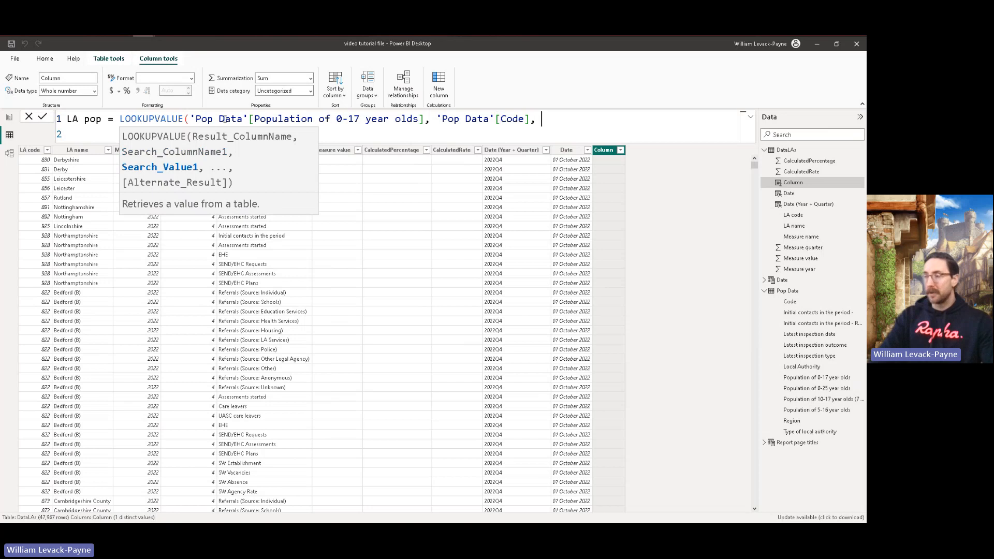
type("'Data")
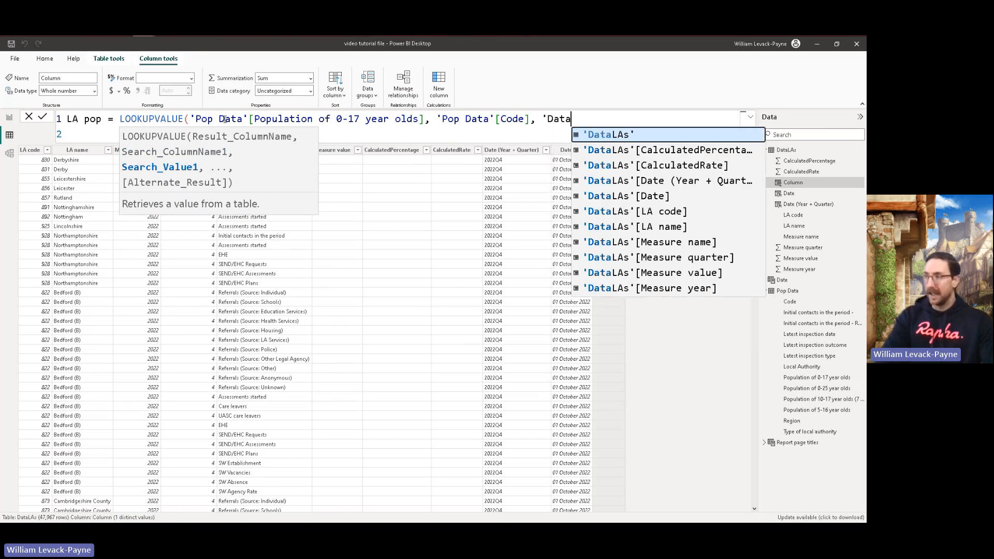
key("Down")
key("Down")
key("Down")
key("Down")
key("Down")
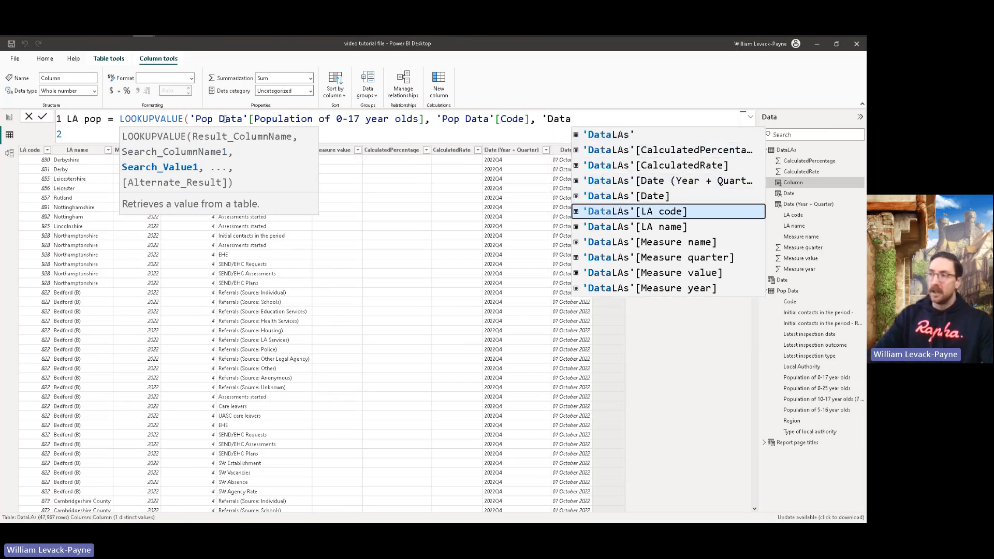
key("Tab")
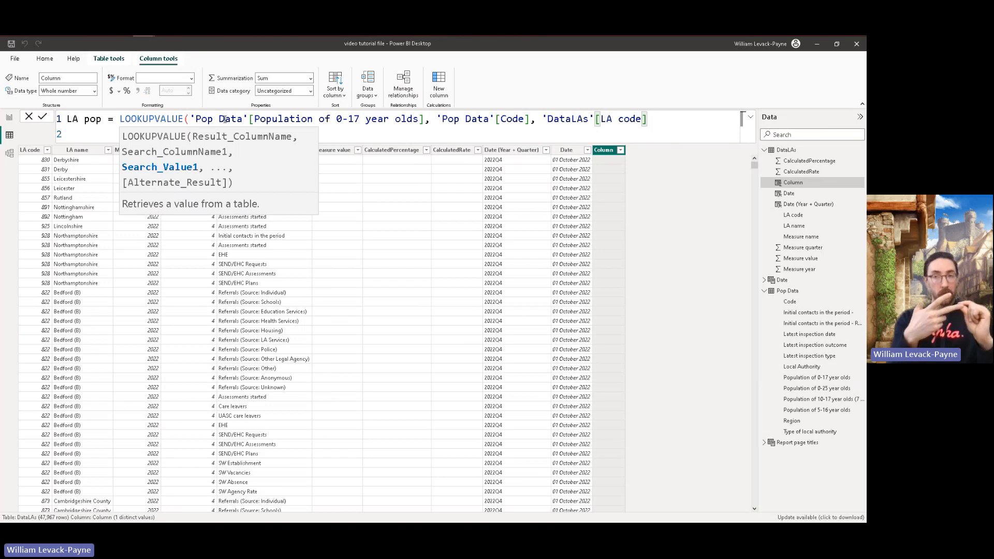
type(")")
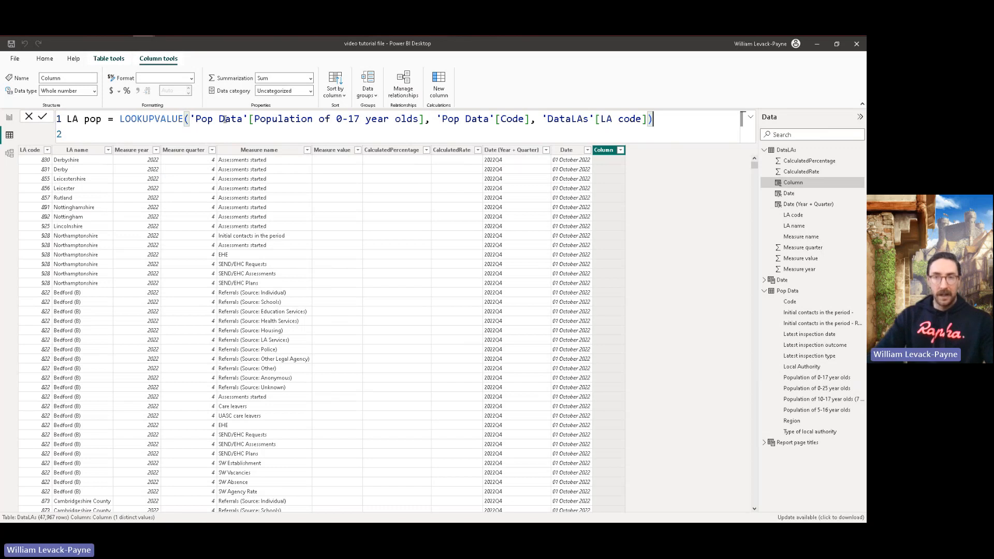
key("Return")
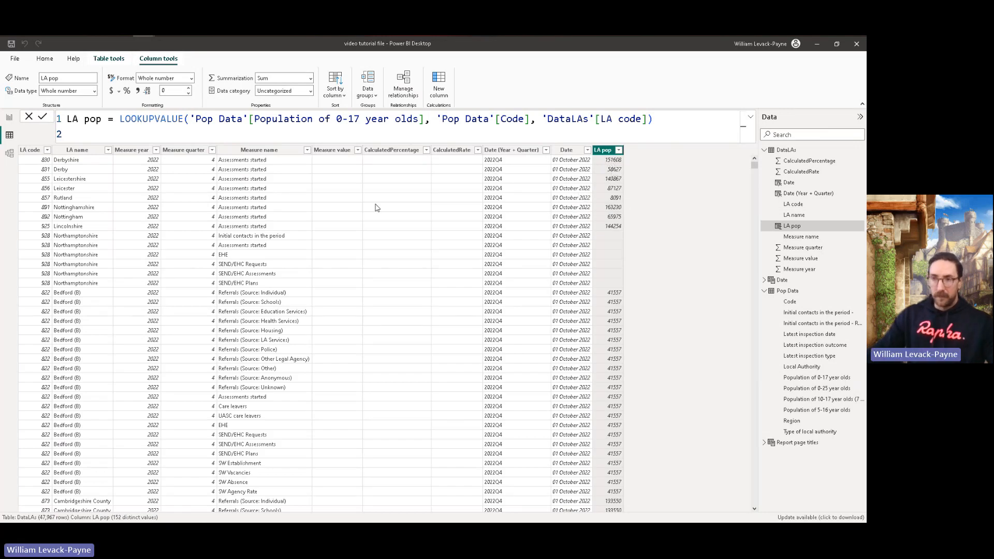
Step: Inspect the Northamptonshire rows in DataLAs and browse the Pop Data table for the matching authority
left_click(88, 240)
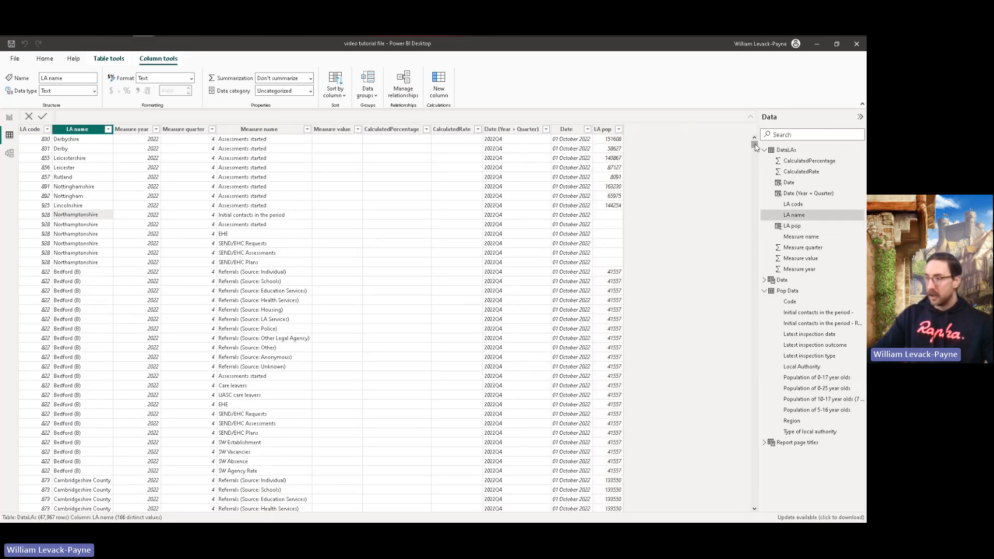
mouse_move(754, 144)
left_mouse_down()
mouse_move(742, 215)
mouse_move(754, 212)
mouse_move(755, 228)
mouse_move(760, 136)
left_mouse_up()
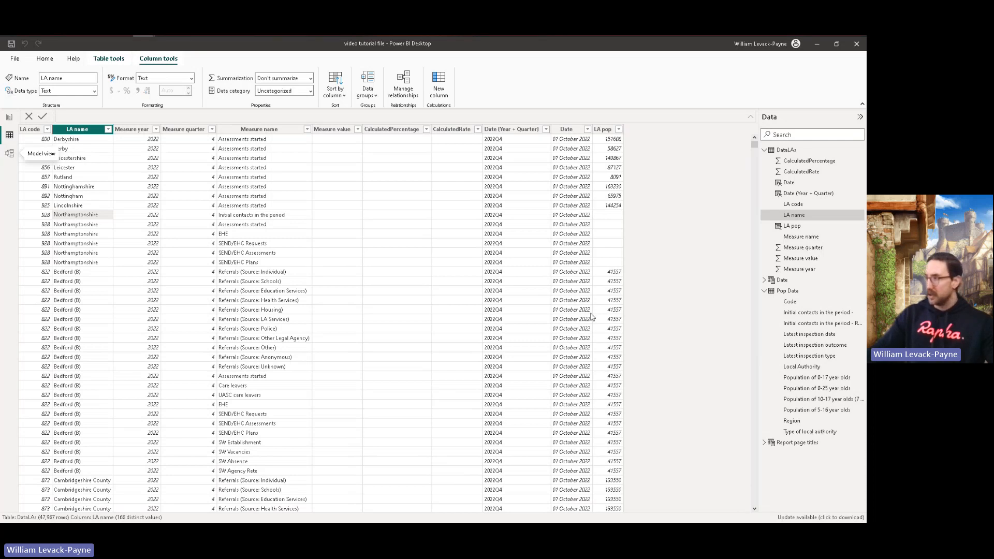
left_click(797, 295)
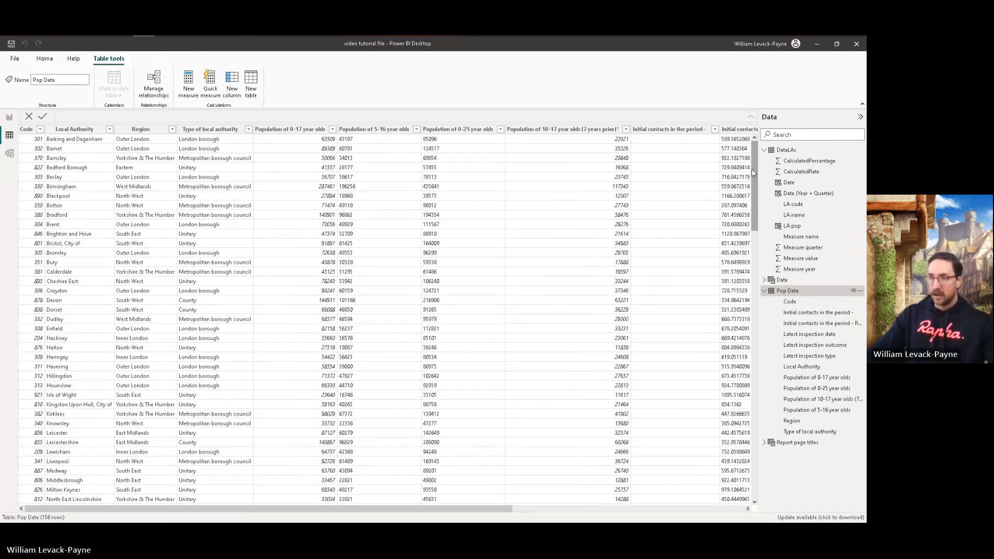
left_click_drag(754, 174, 756, 294)
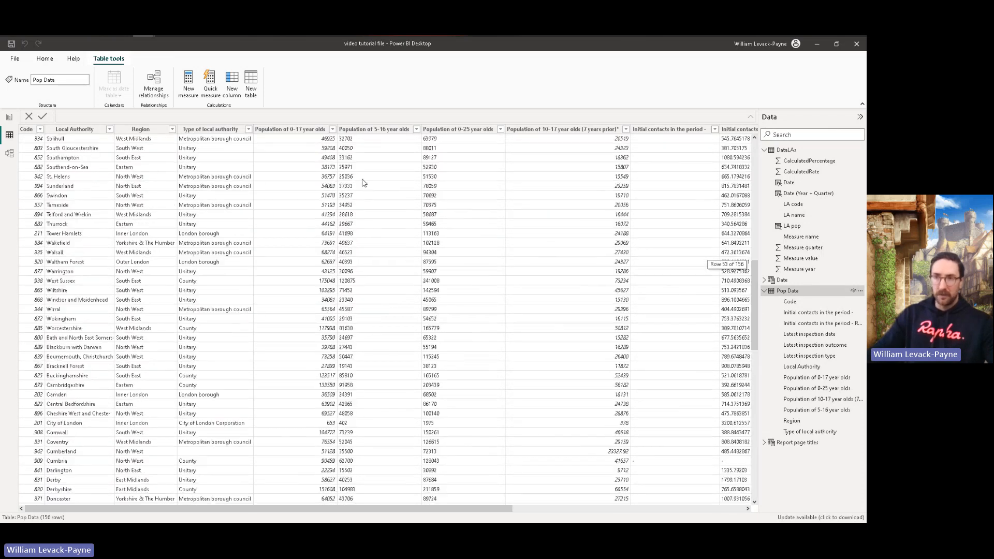
Step: Filter Pop Data's Local Authority column to Northamptonshire only to check its population values
left_click(78, 130)
left_click(109, 130)
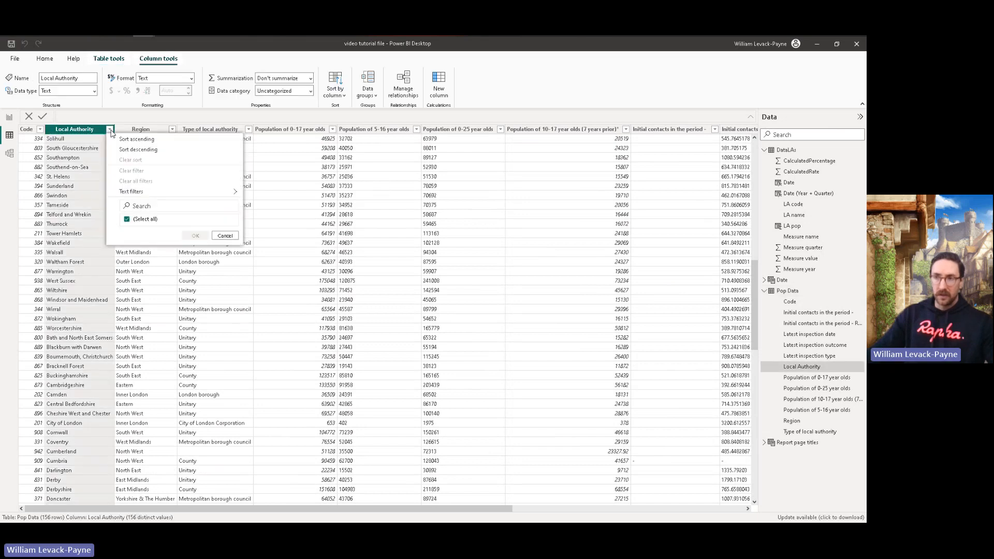
left_click(127, 219)
scroll(155, 280, "down", 3)
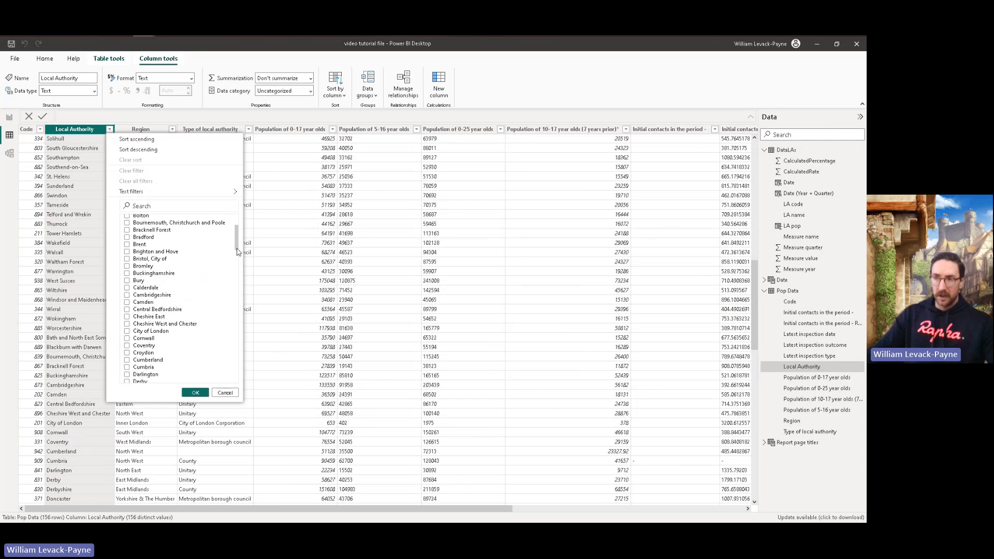
left_click_drag(239, 258, 236, 322)
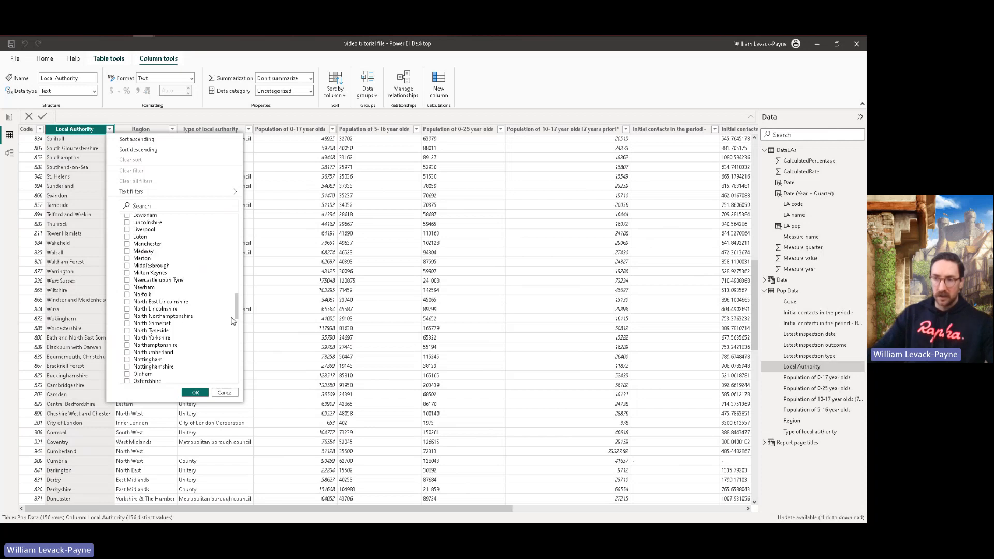
left_click(127, 344)
left_click(195, 393)
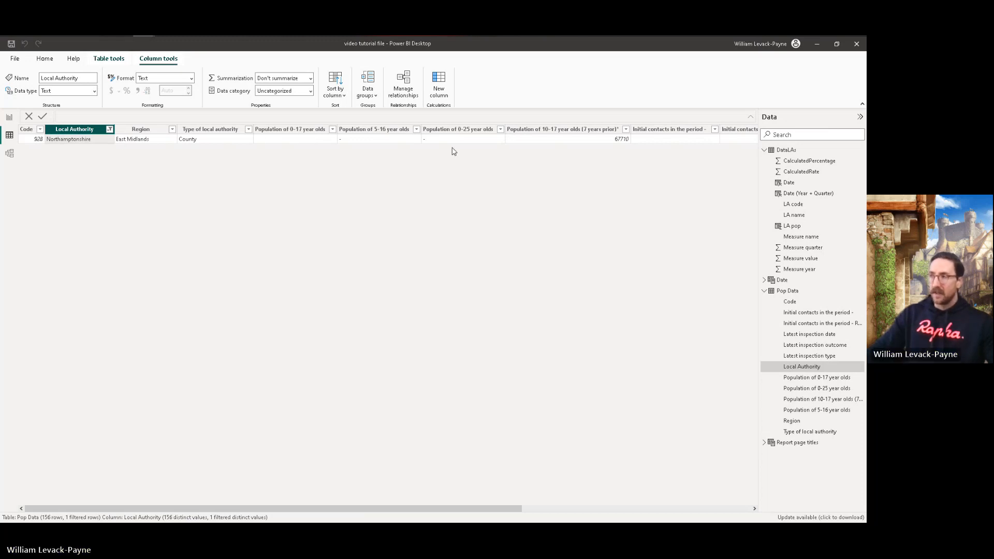
Step: Reselect all local authorities in Pop Data's Local Authority filter and stay in the table view
left_click(110, 129)
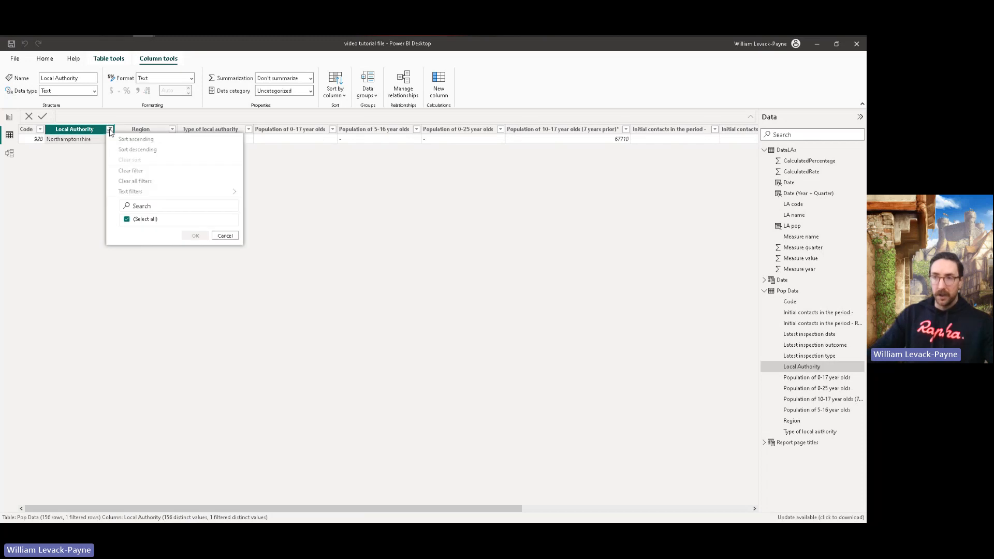
left_click(128, 220)
left_click(196, 393)
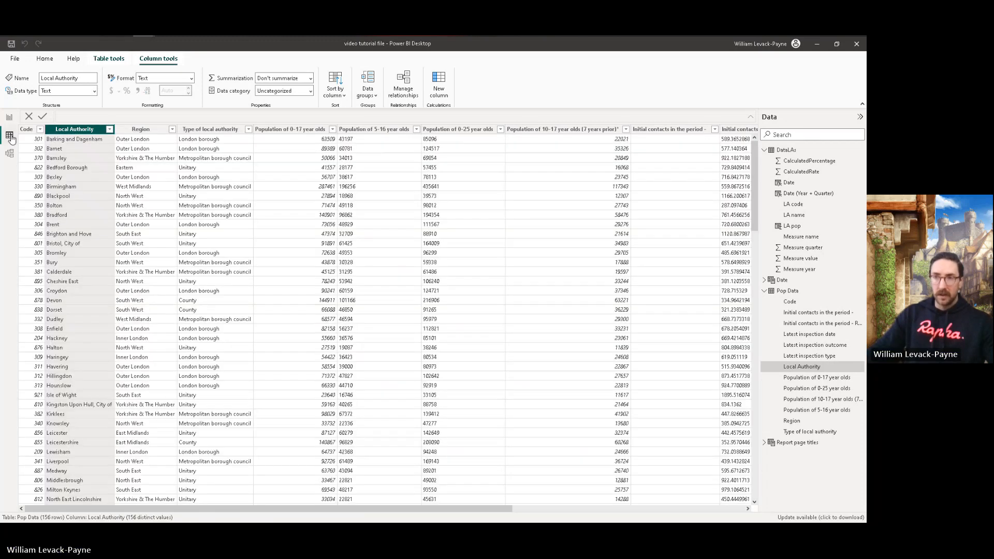
left_click(10, 118)
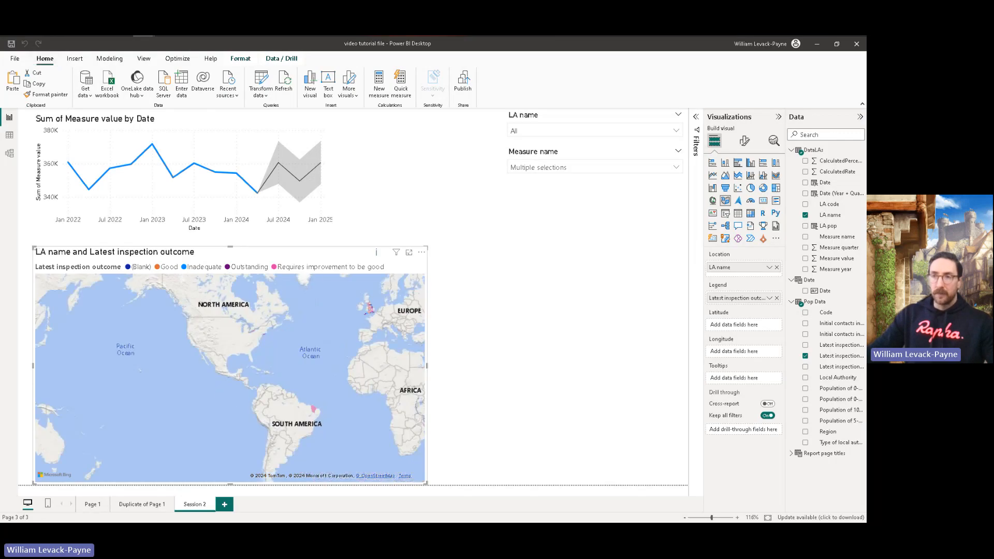
left_click(9, 135)
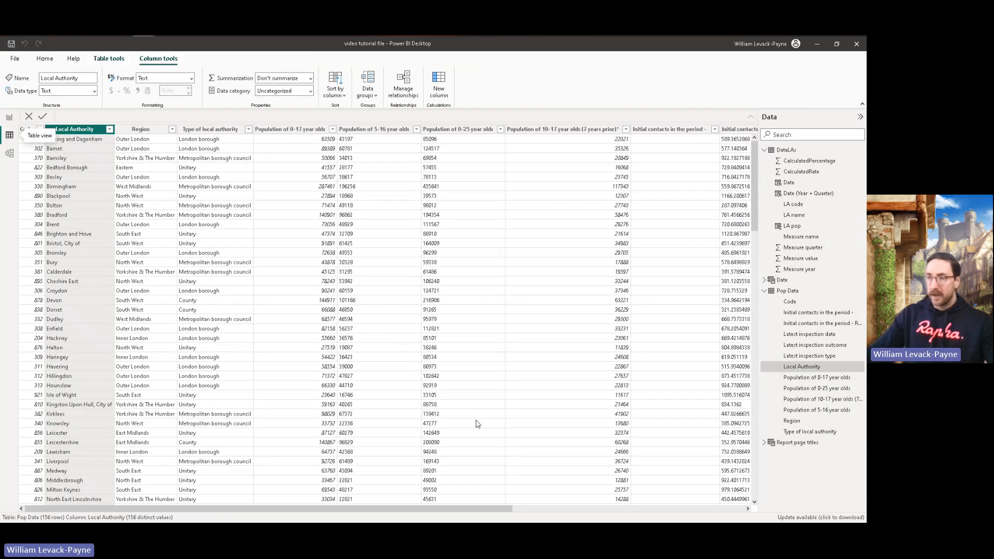
Step: Add a new calculated column to the DataLAs table and name it DAX Rate
left_click(794, 150)
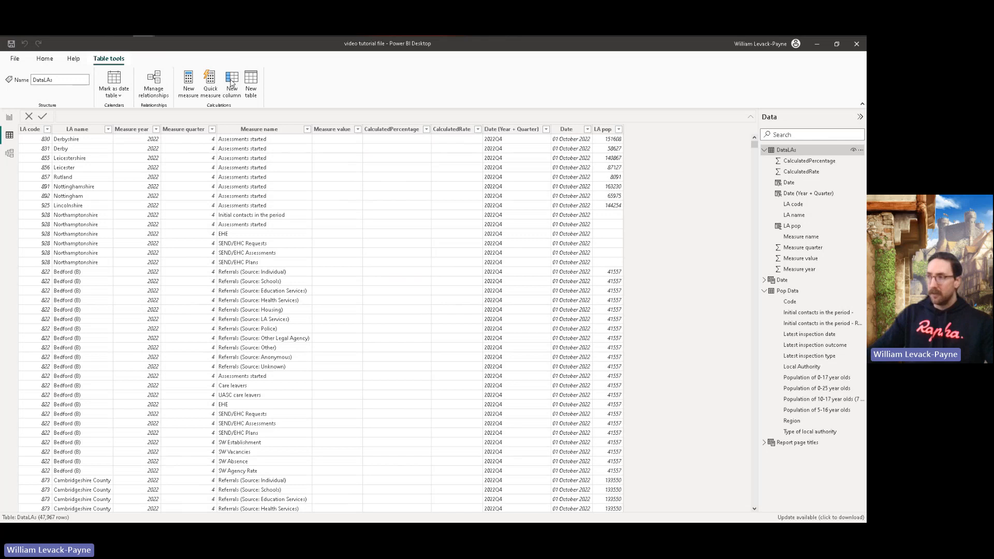
left_click(231, 83)
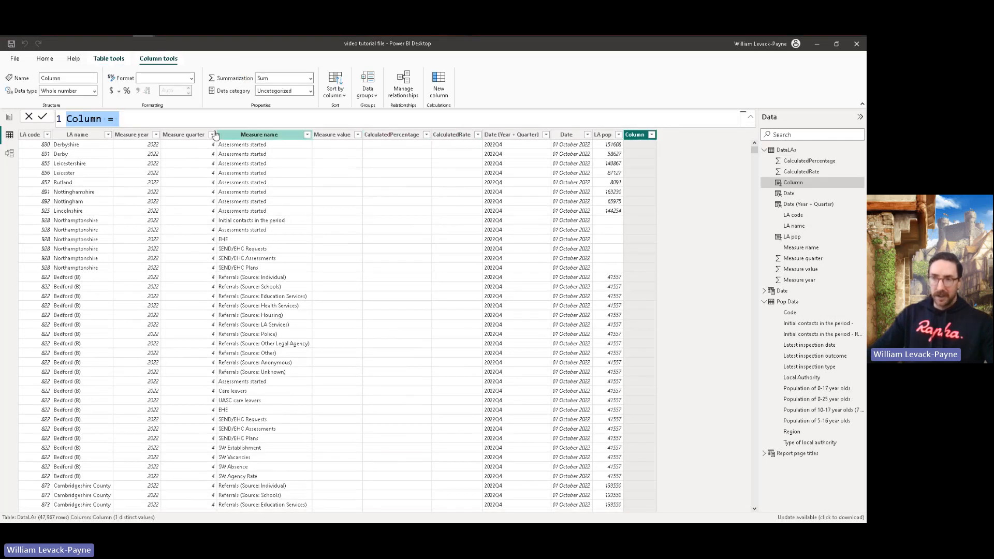
left_click_drag(103, 119, 29, 118)
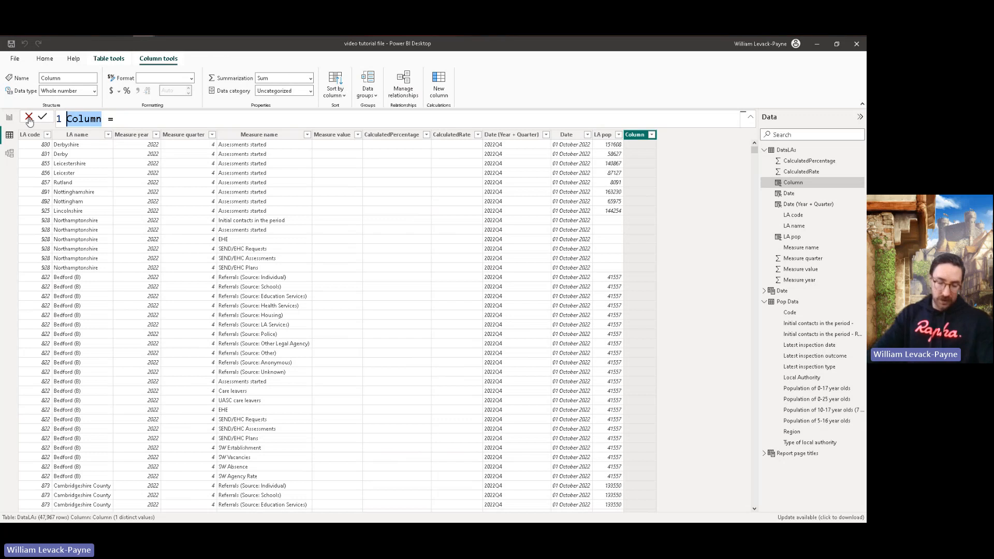
type("DAX R")
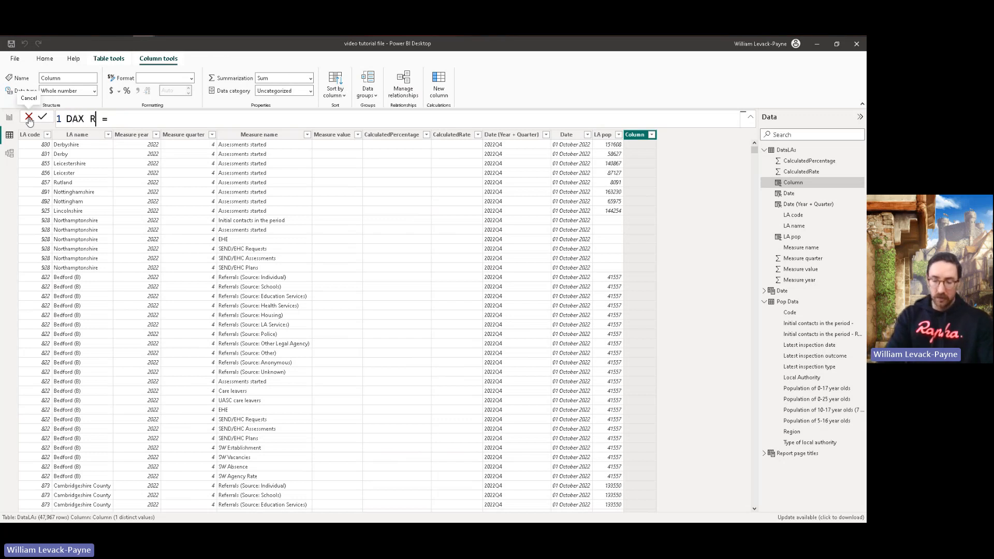
type("ate")
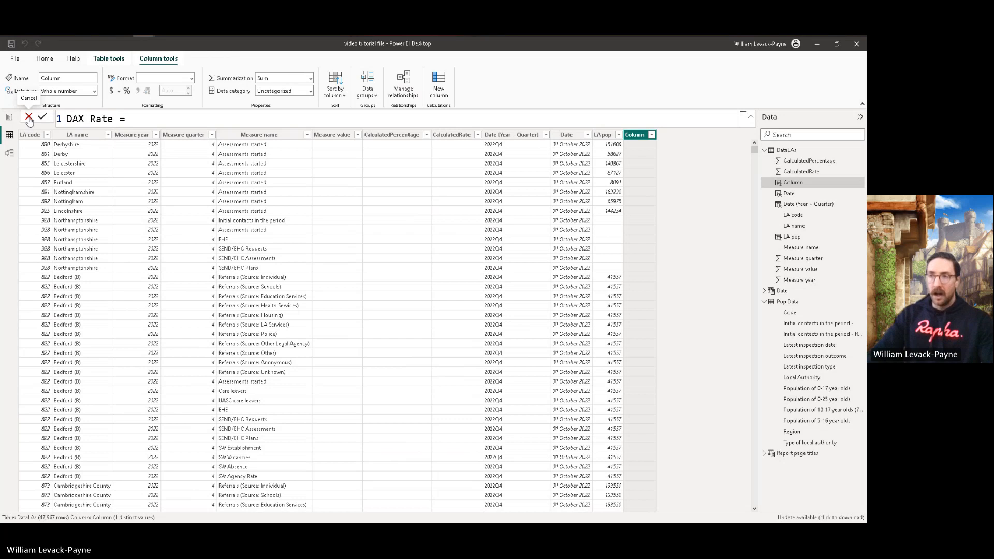
key("Right")
key("Right")
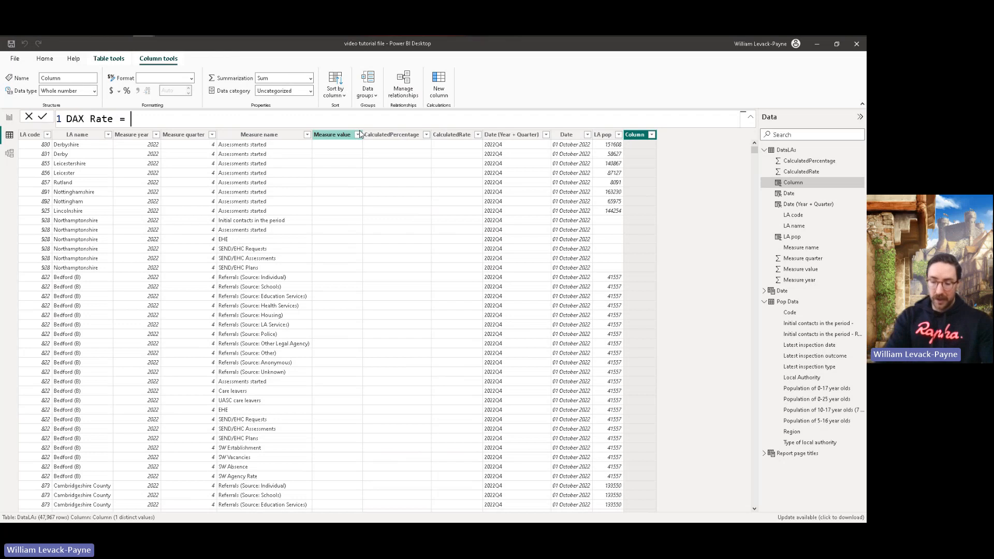
Step: Start the DAX Rate formula with a DIVIDE function using 'DataLAs'[Measure value] as the numerator
type("()")
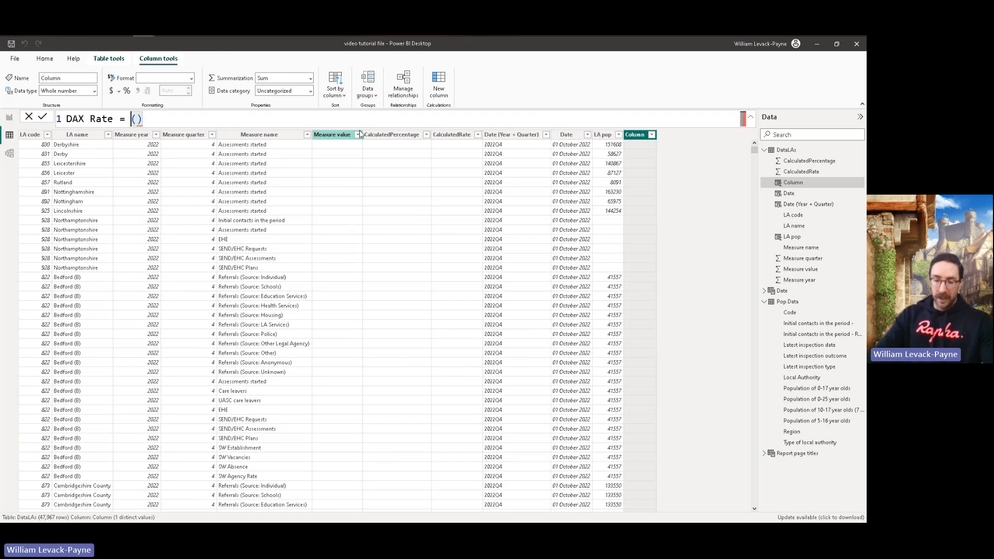
type("DIVIDE")
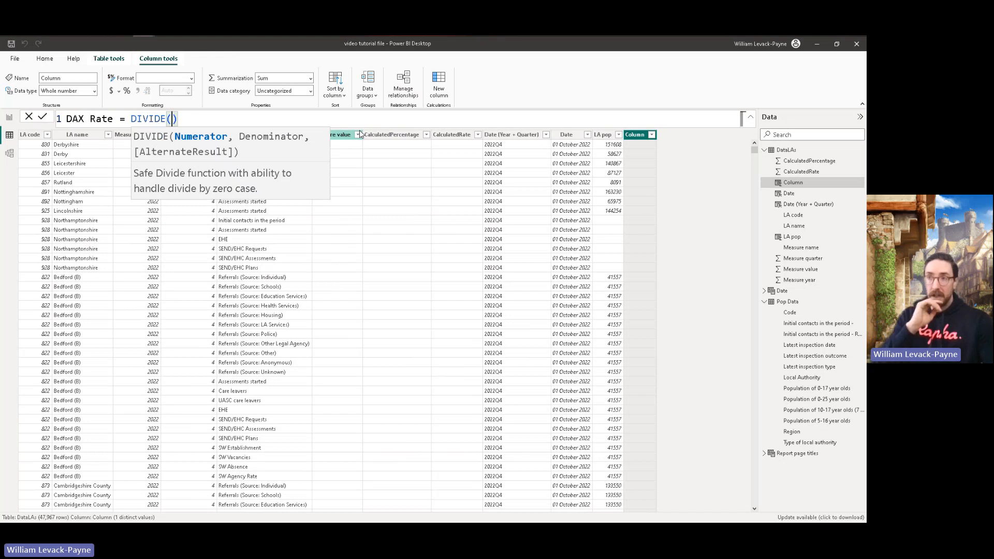
type("'")
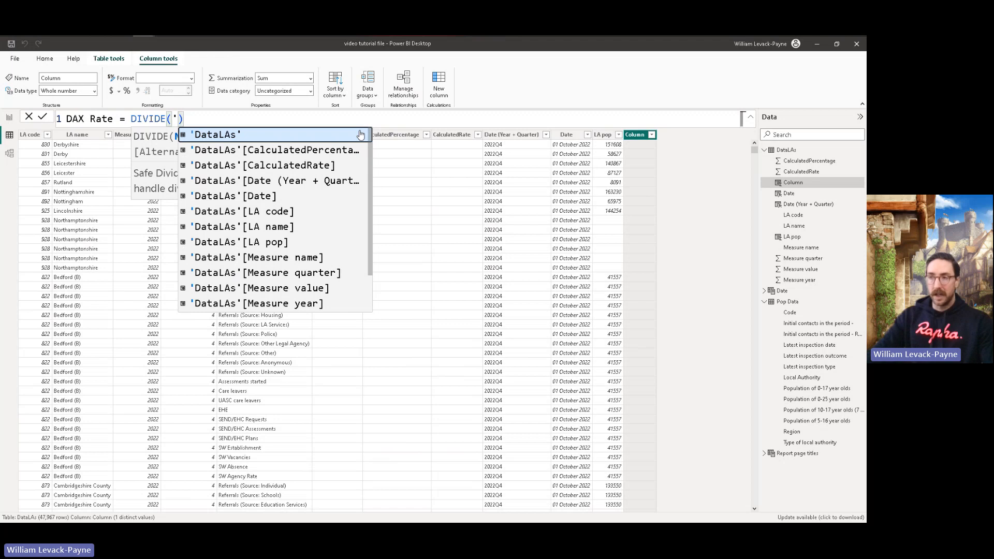
key("Down")
key("Down")
key("Down")
key("Down")
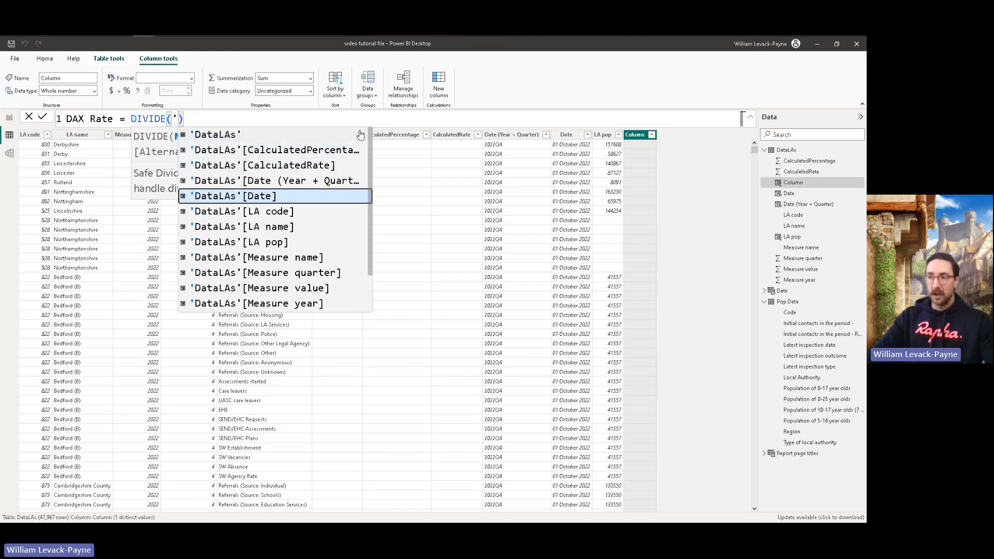
key("Down")
key("Down")
key("Down")
key("Down")
key("Down")
key("Down")
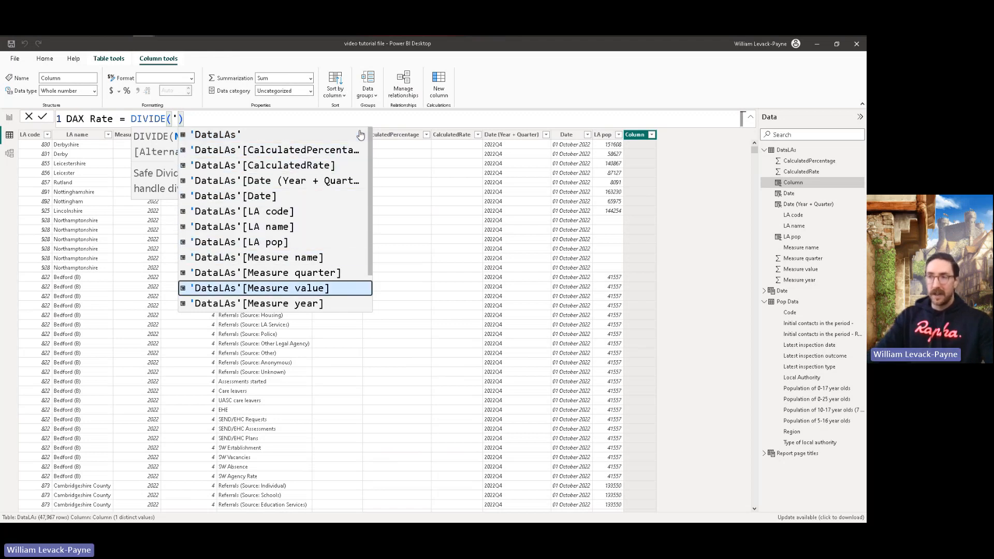
key("Tab")
type(", ")
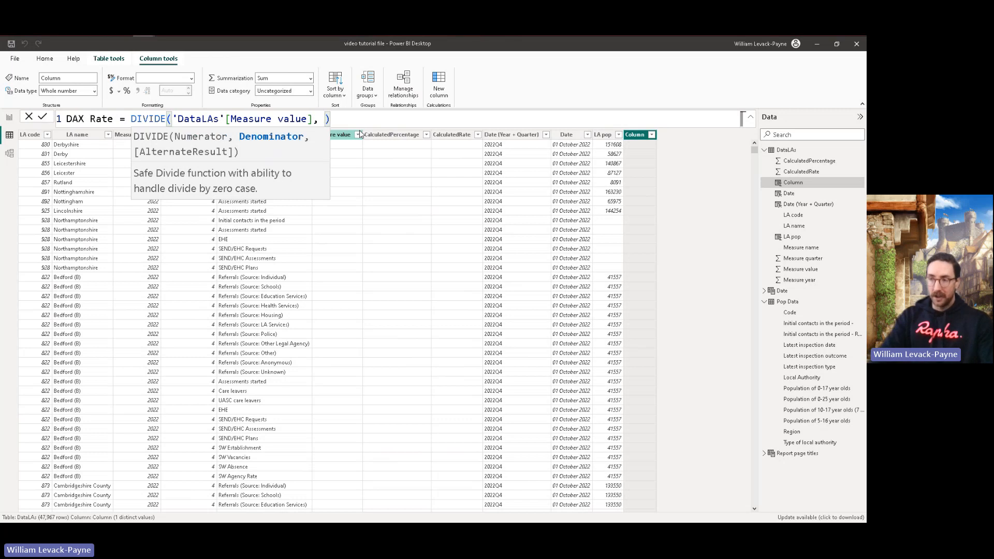
type("'Data")
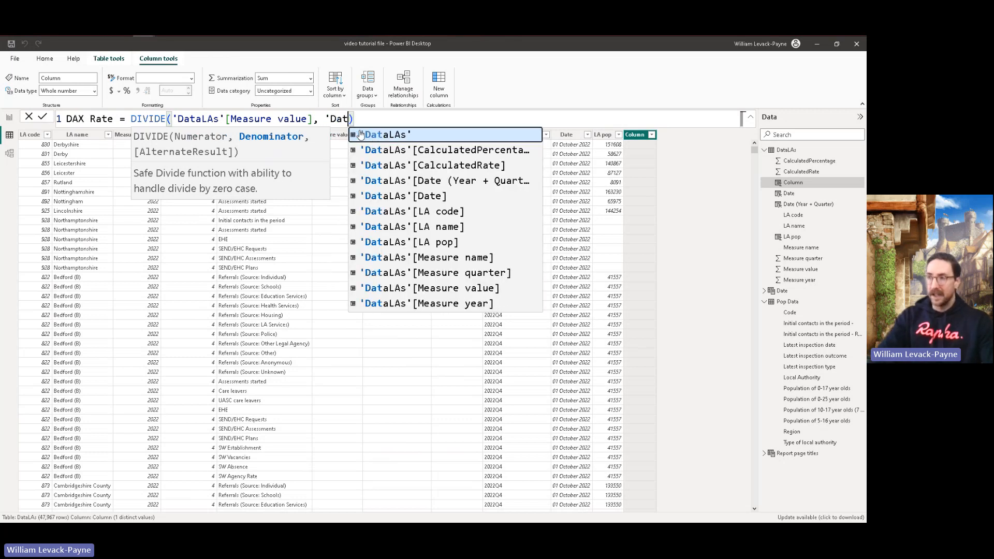
Step: Use 'DataLAs'[LA pop] as the DIVIDE denominator, multiply the result by 10000, and commit the DAX Rate column
key("Down")
key("Down")
key("Down")
key("Down")
key("Down")
key("Down")
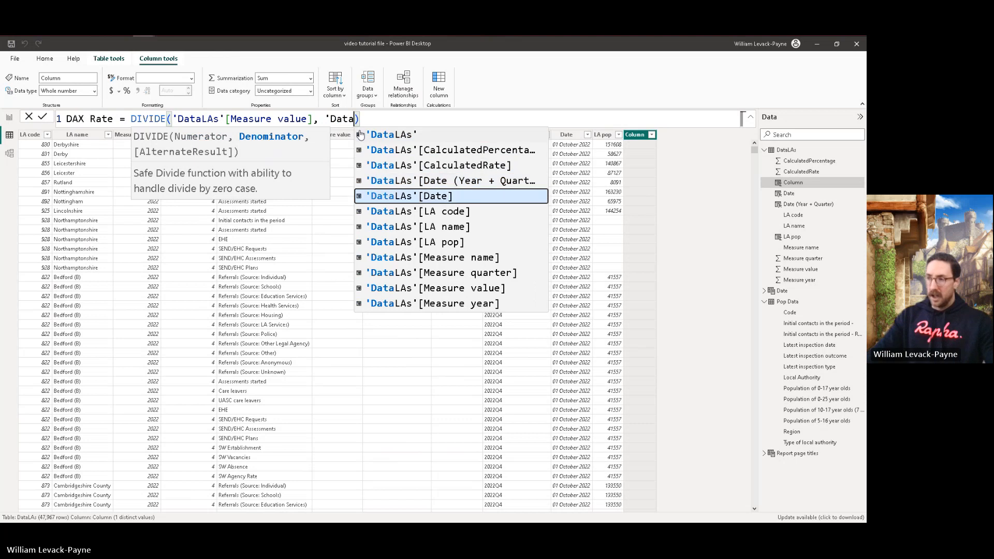
key("Down")
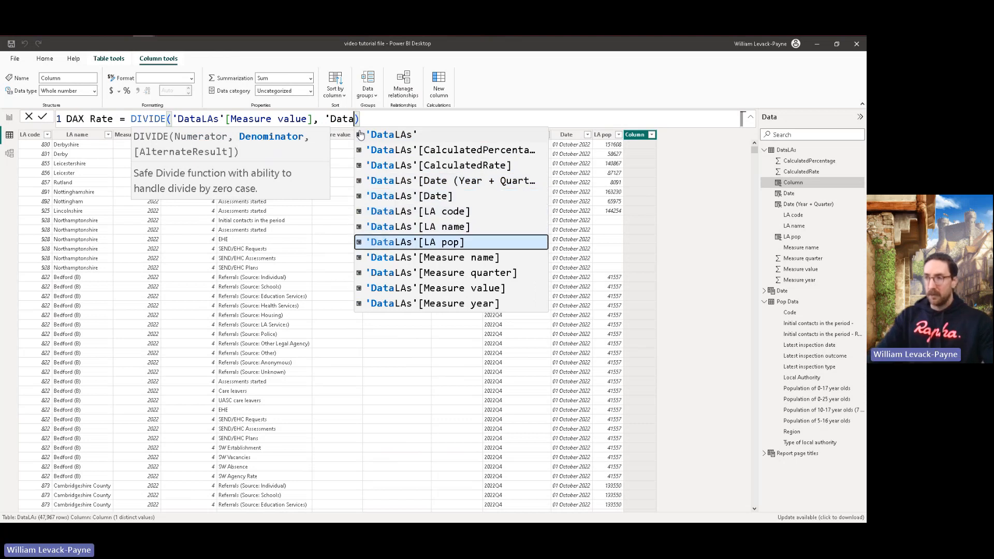
key("Tab")
type("*")
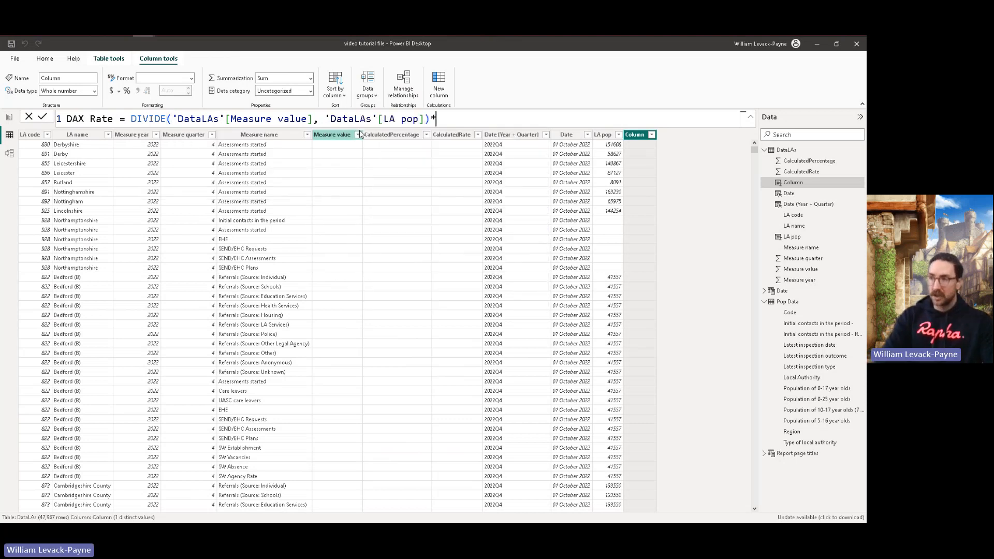
type("10000")
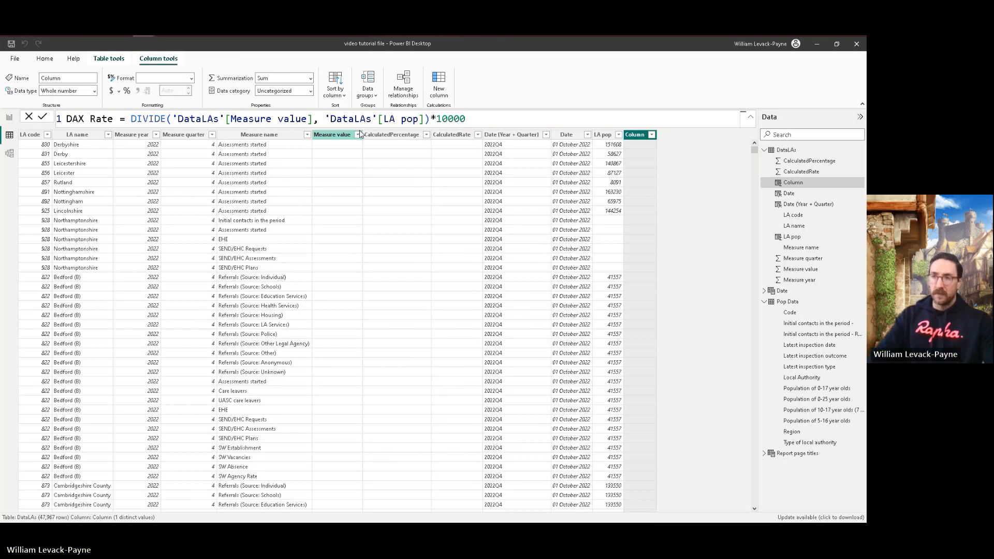
key("Return")
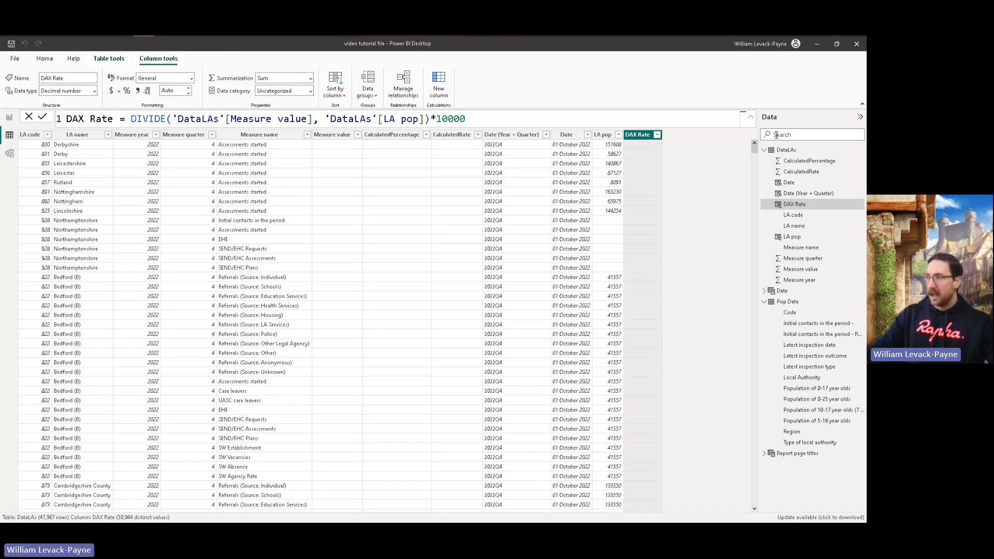
Step: Compare the DAX Rate values with Measure value and CalculatedRate in the 2024 CLA ceasing rows, such as Hampshire
left_click_drag(754, 151, 755, 172)
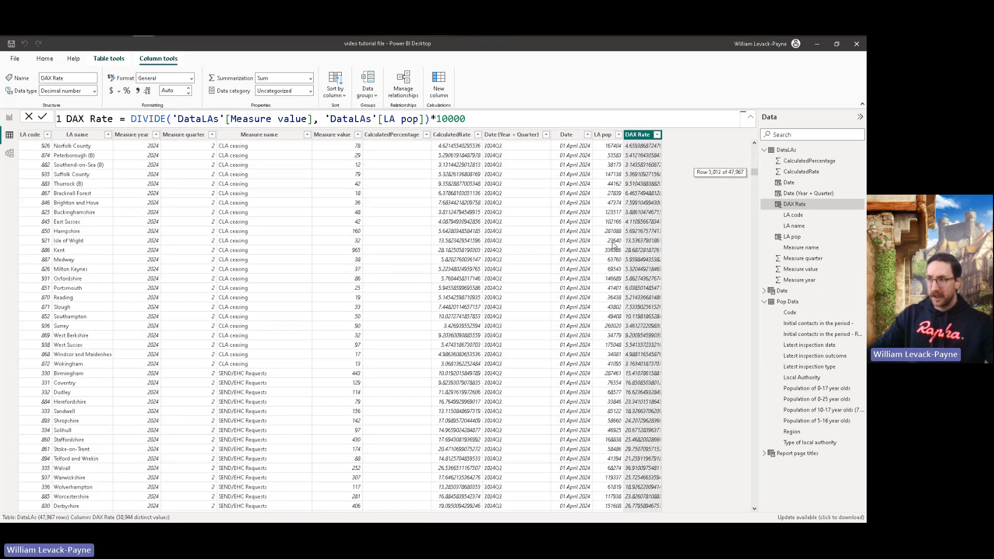
left_click(355, 234)
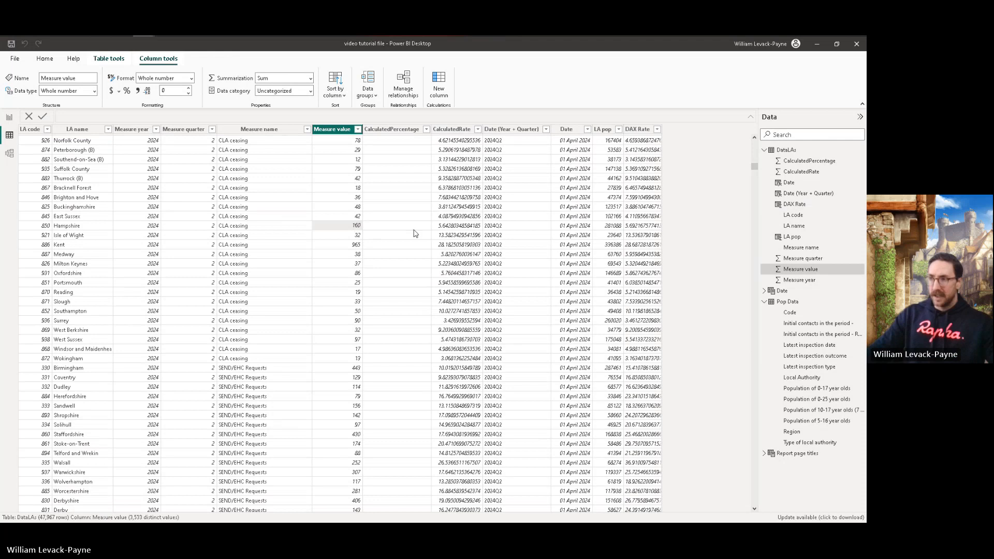
left_click(450, 231)
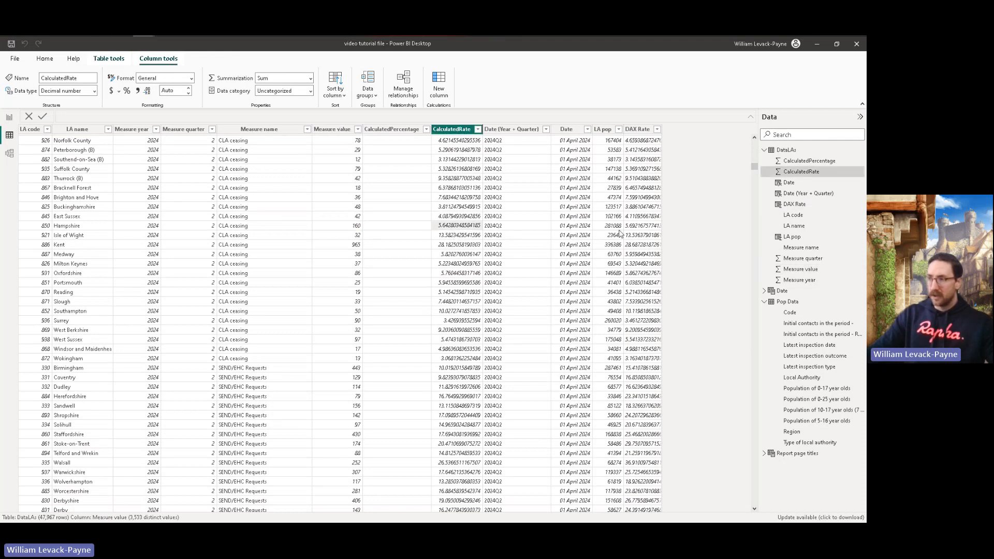
left_click(635, 228)
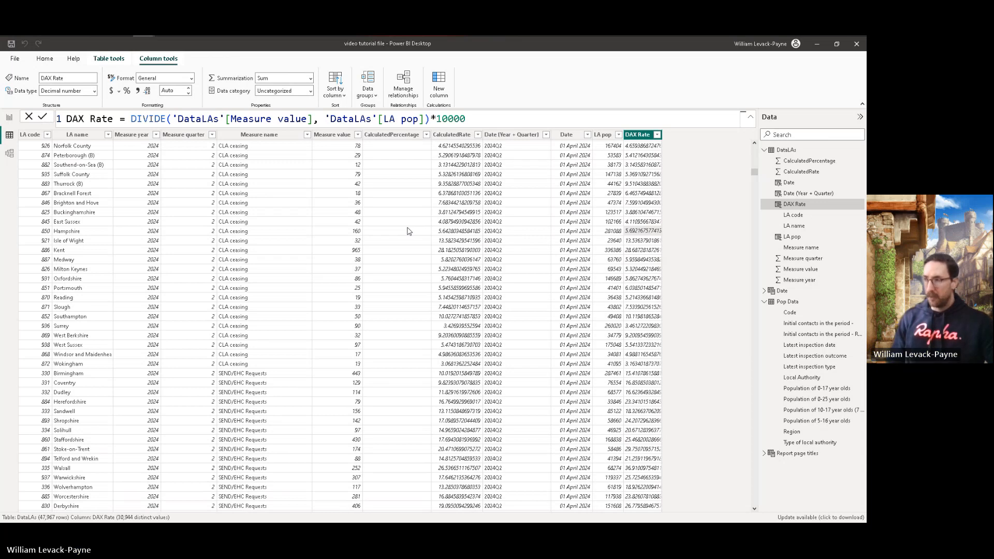
left_click(460, 240)
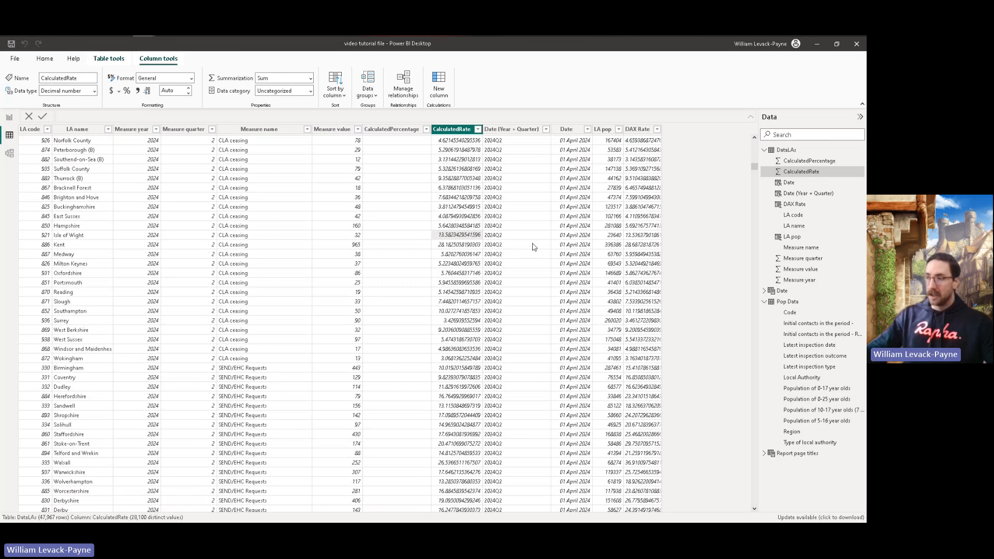
left_click_drag(755, 167, 756, 145)
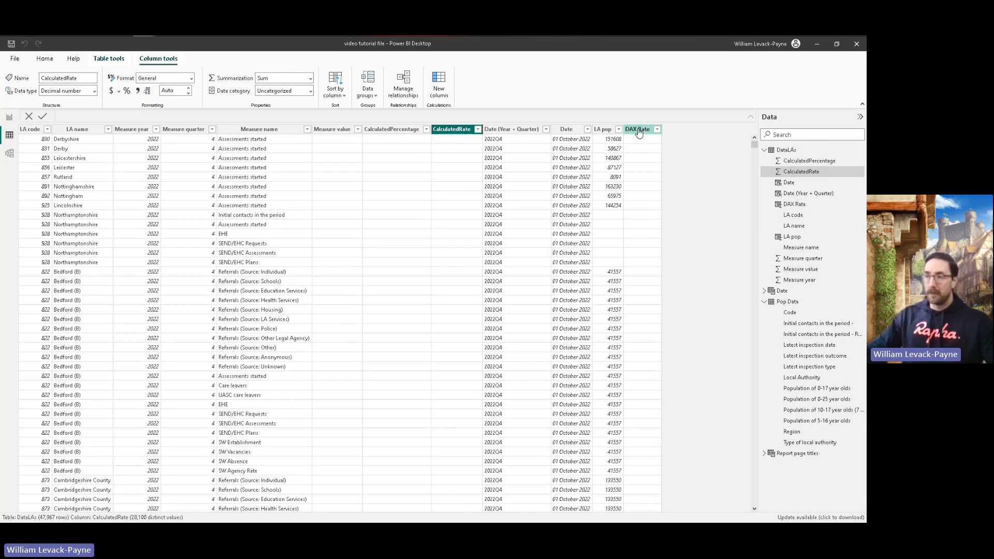
Step: Add another calculated column to DataLAs named DAX percent, with its formula starting on a second line
left_click(113, 59)
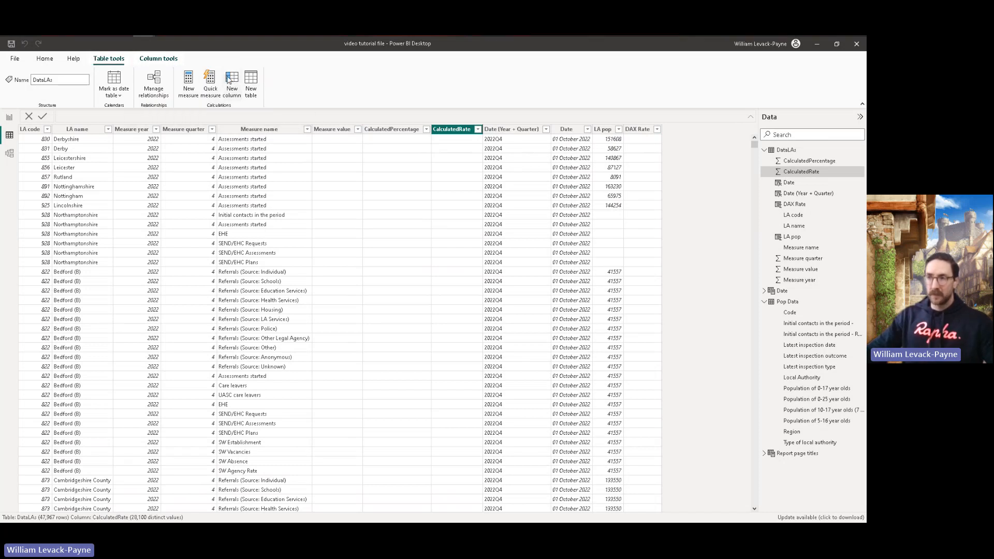
left_click(192, 81)
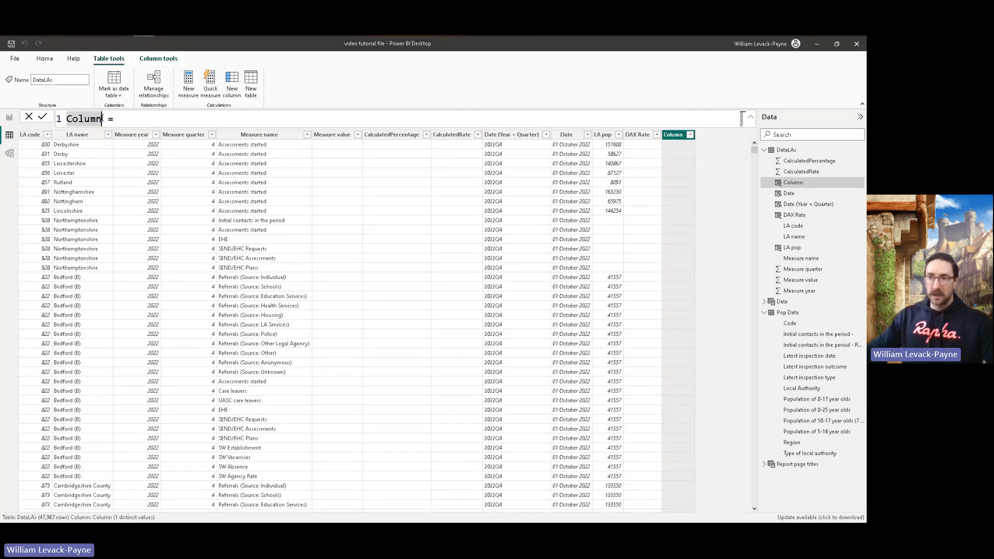
type("DAX per")
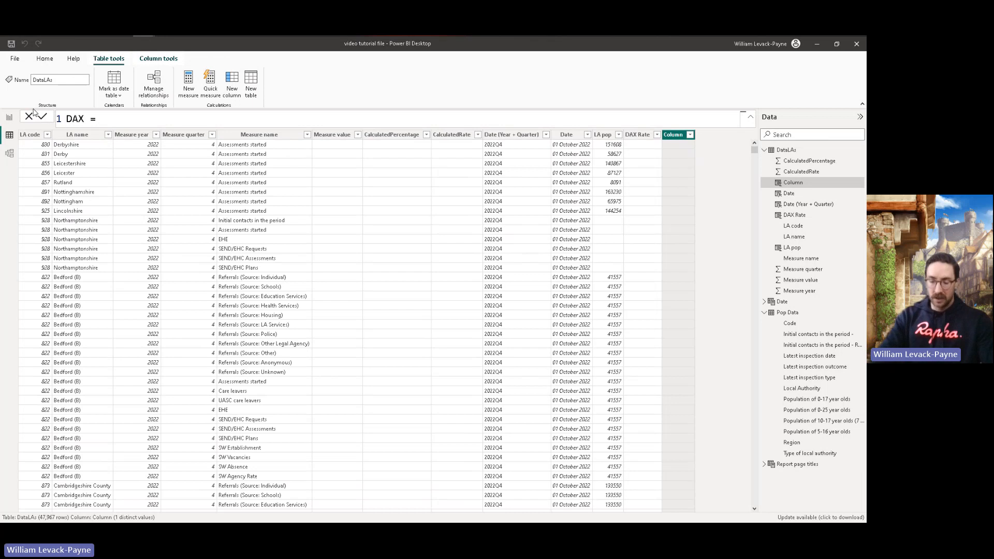
type("cent")
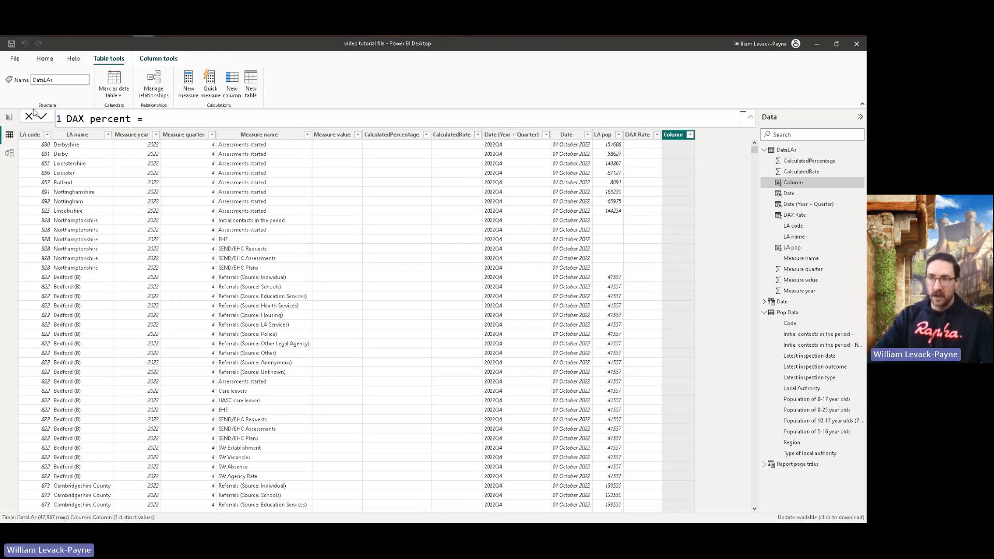
key("shift+Return")
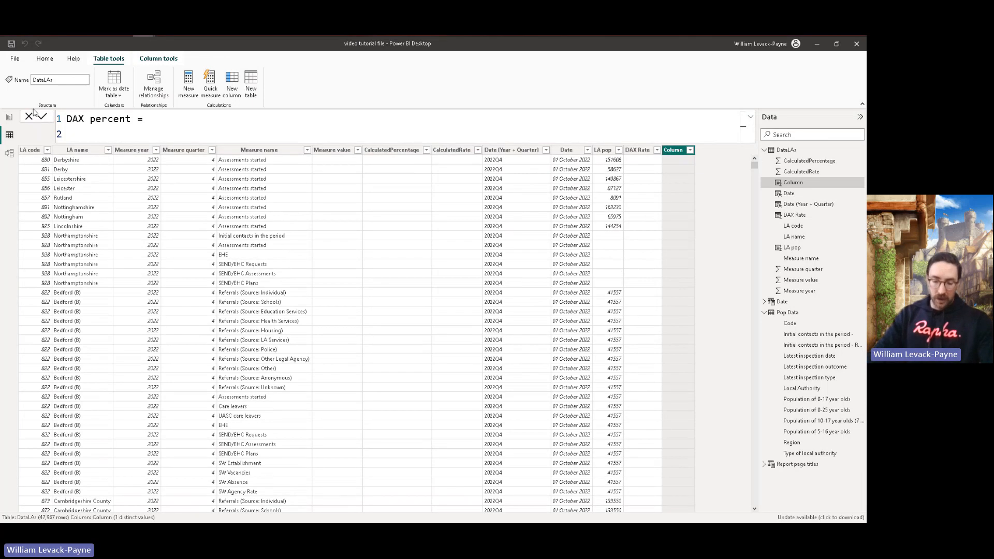
Step: Declare a variable MV in the DAX percent formula that holds 'DataLAs'[Measure value]
type("VAR")
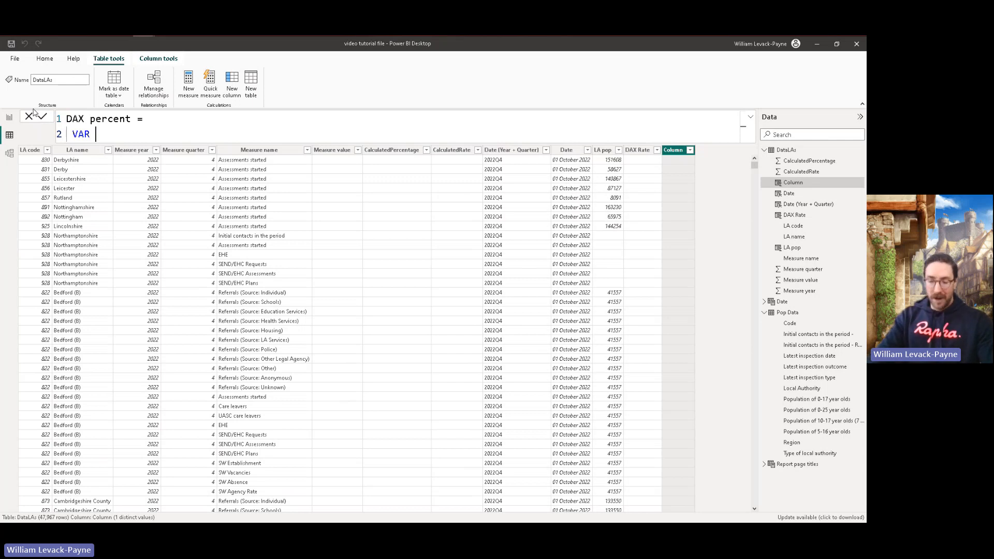
type(" MV =")
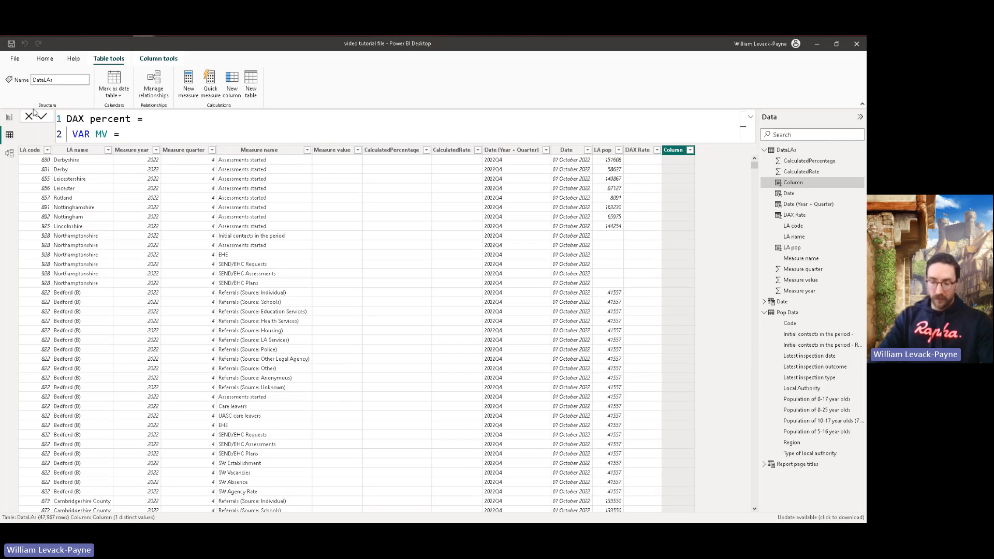
type(" '")
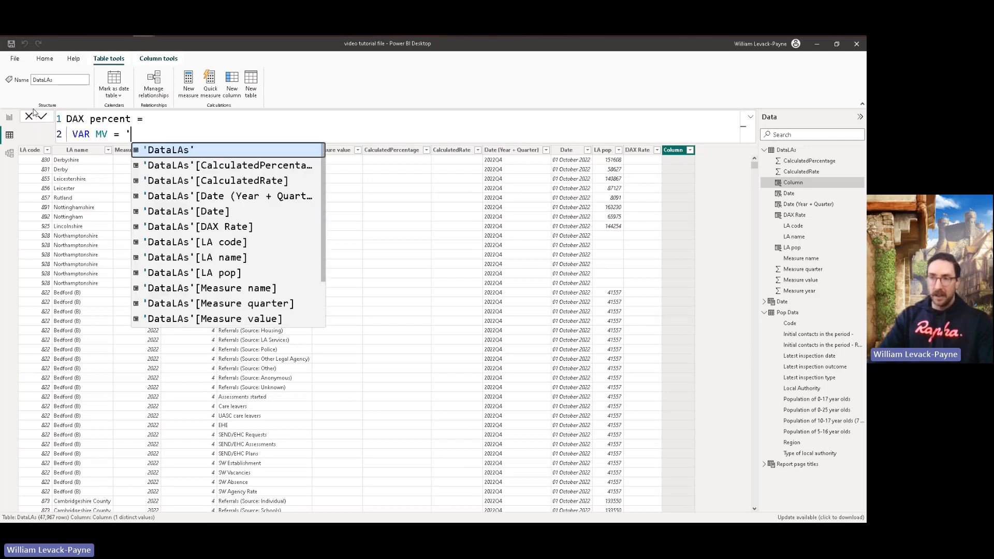
key("Down")
key("Down")
key("Down")
key("Down")
key("Down")
key("Down")
key("Down")
key("Down")
key("Down")
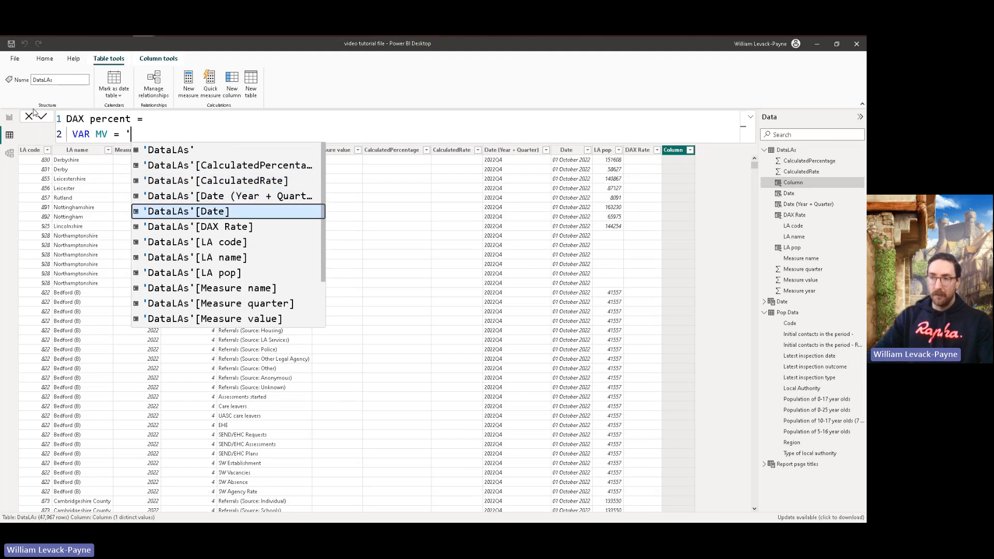
key("Down")
key("Down")
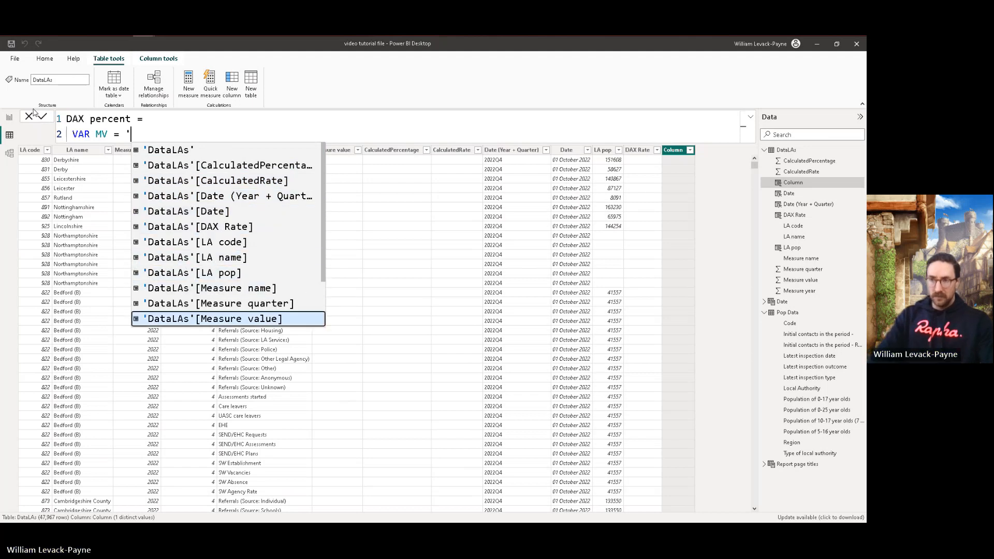
key("Tab")
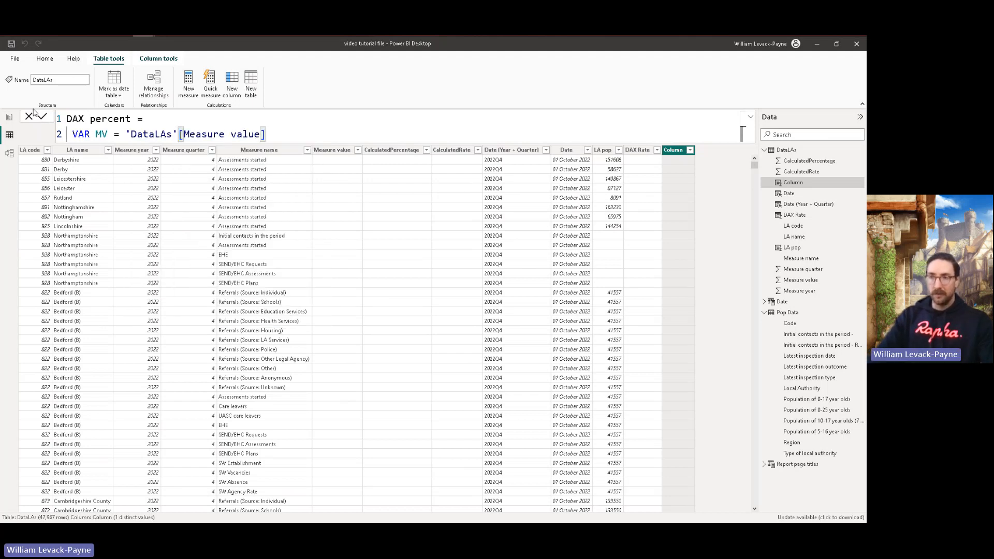
Step: Declare a second variable, pop, on a third line of the DAX percent formula that holds 'DataLAs'[LA pop]
key("shift+Return")
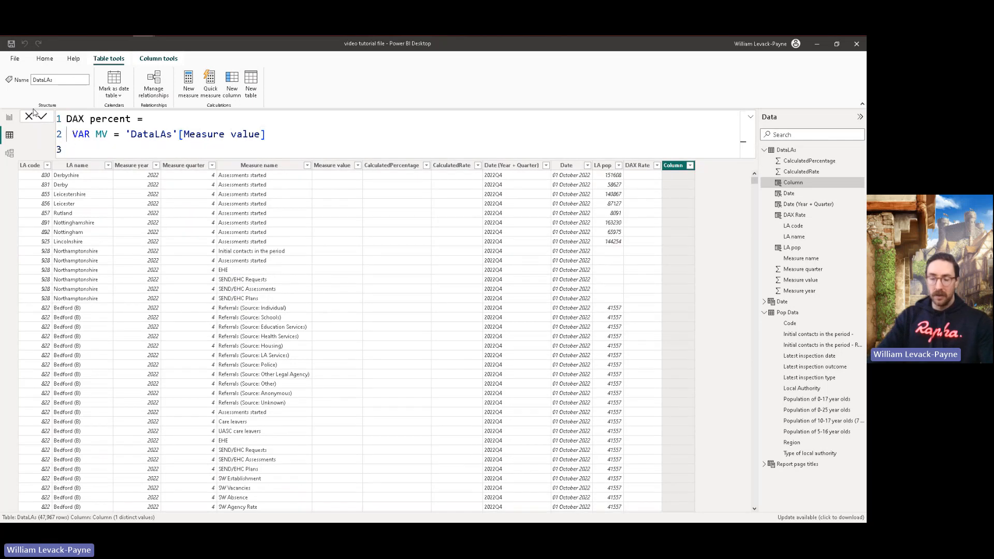
type("VAR ")
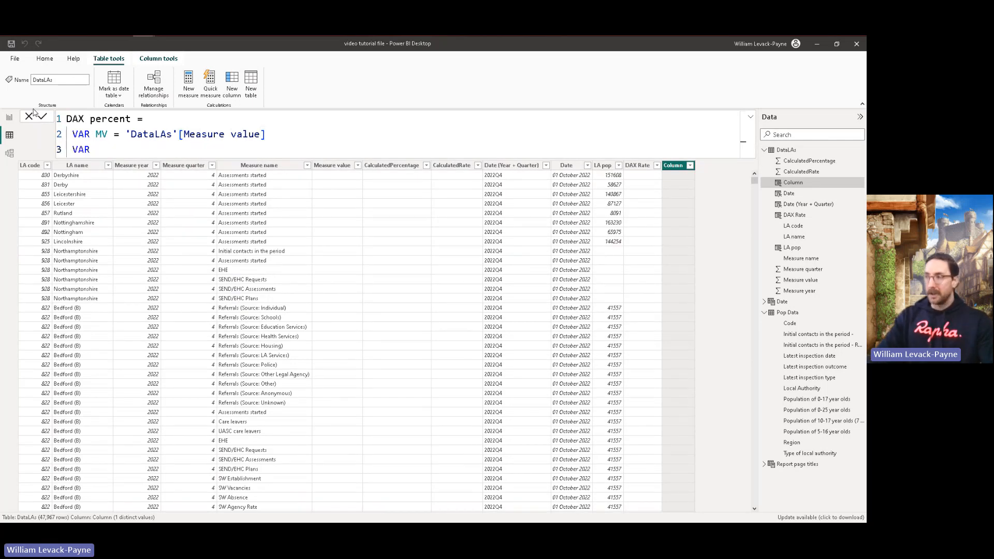
type("pop ")
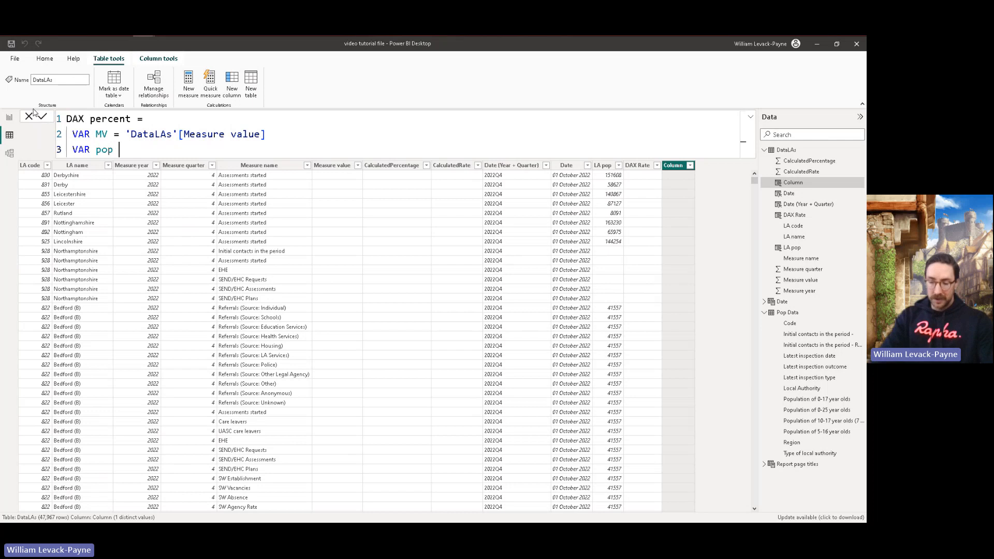
type("= 'D")
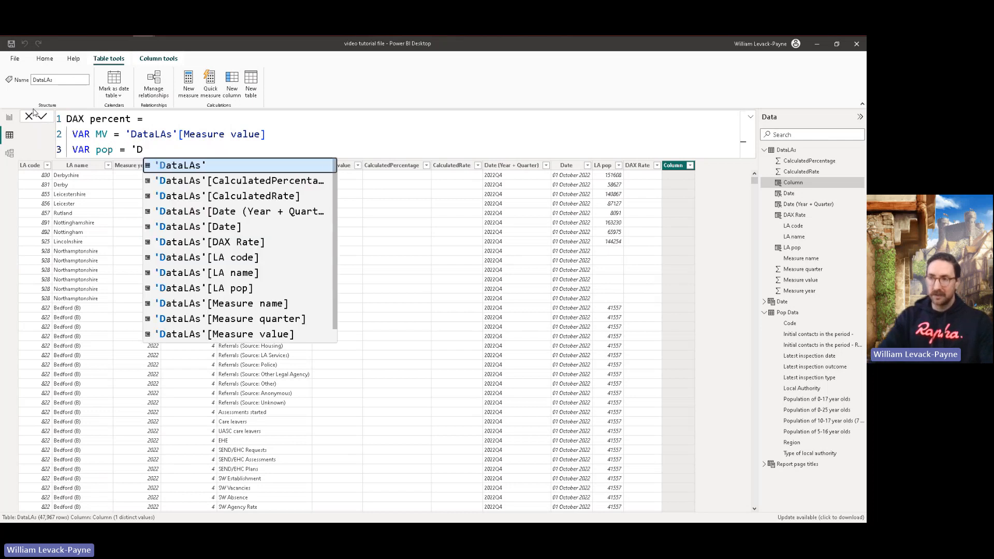
key("Down")
key("Down")
key("Down")
key("Down")
key("Down")
key("Down")
key("Down")
key("Down")
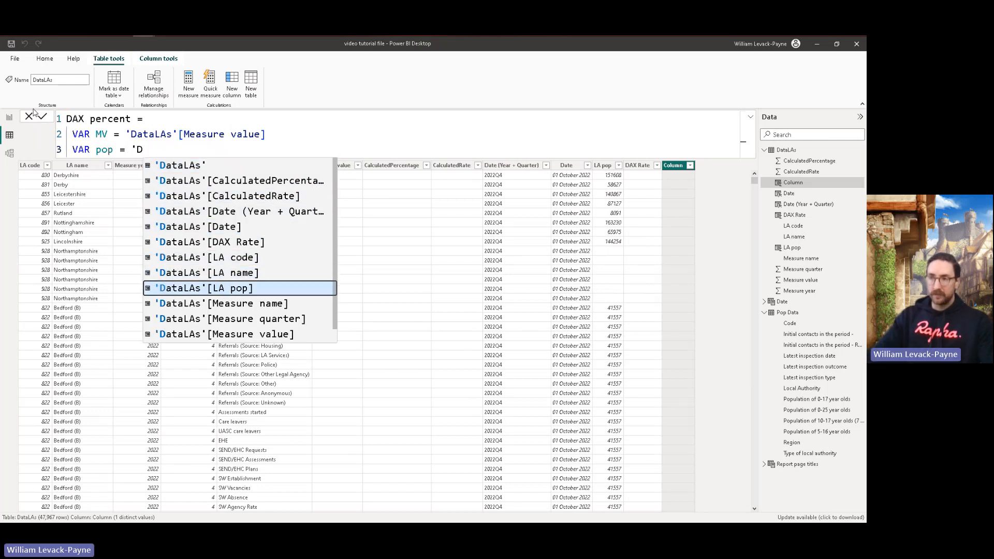
key("Tab")
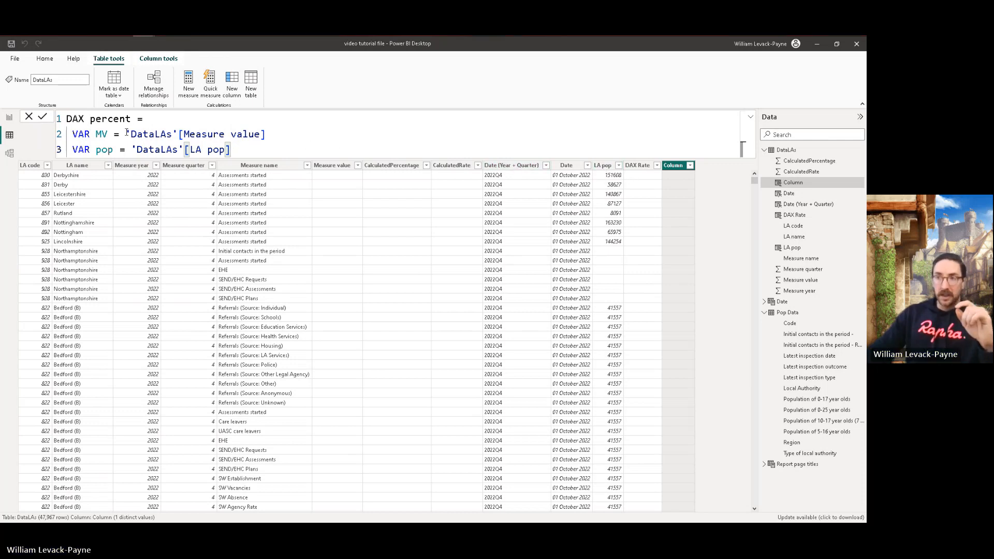
left_click_drag(126, 134, 265, 134)
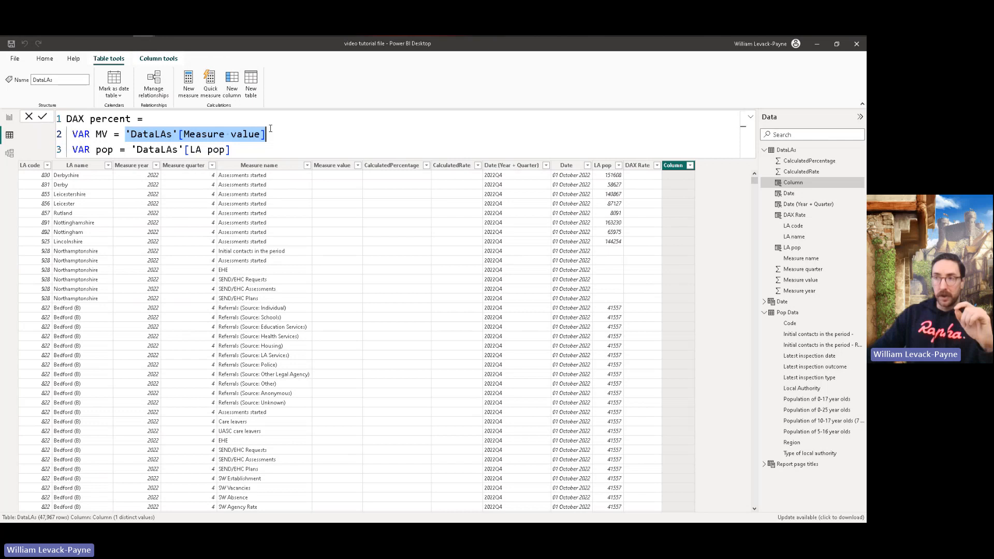
left_click(127, 134)
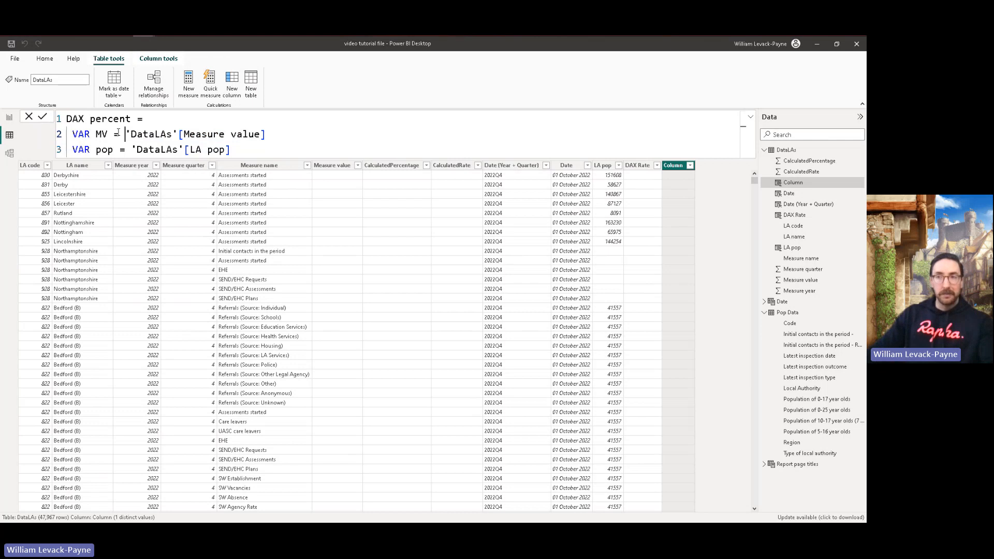
left_click_drag(96, 134, 265, 134)
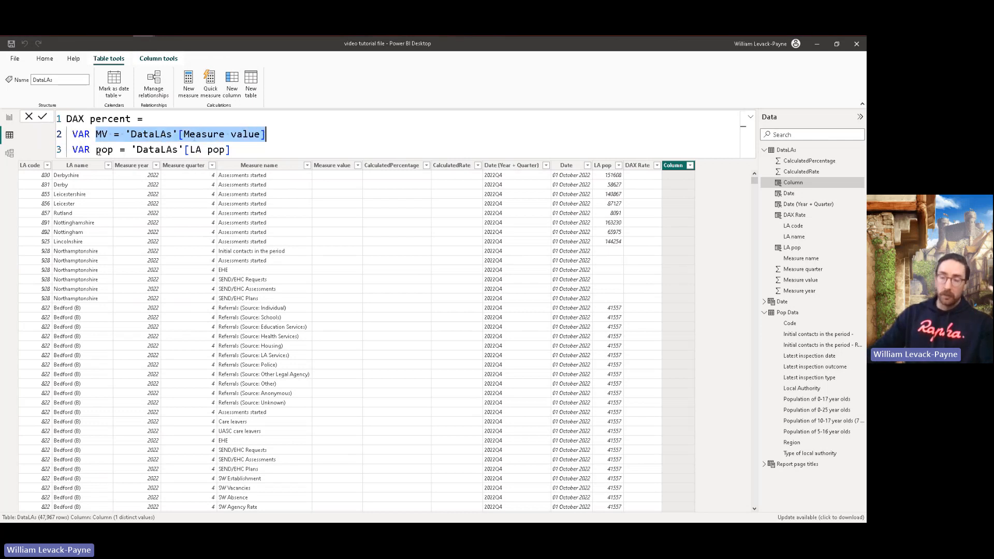
left_click_drag(99, 152, 234, 150)
Step: Add a fourth line to the DAX percent formula and indent both VAR lines to the same level
left_click(238, 150)
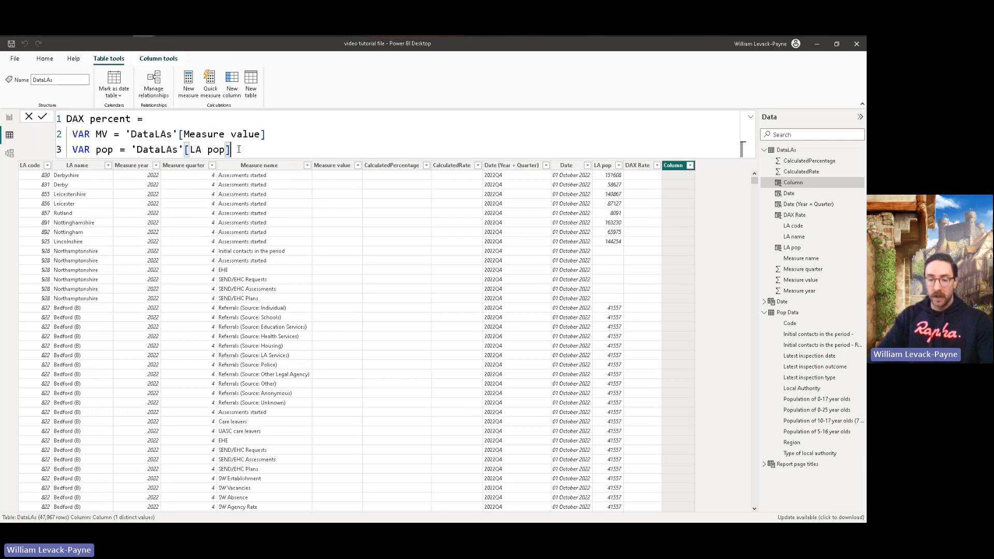
key("shift+Return")
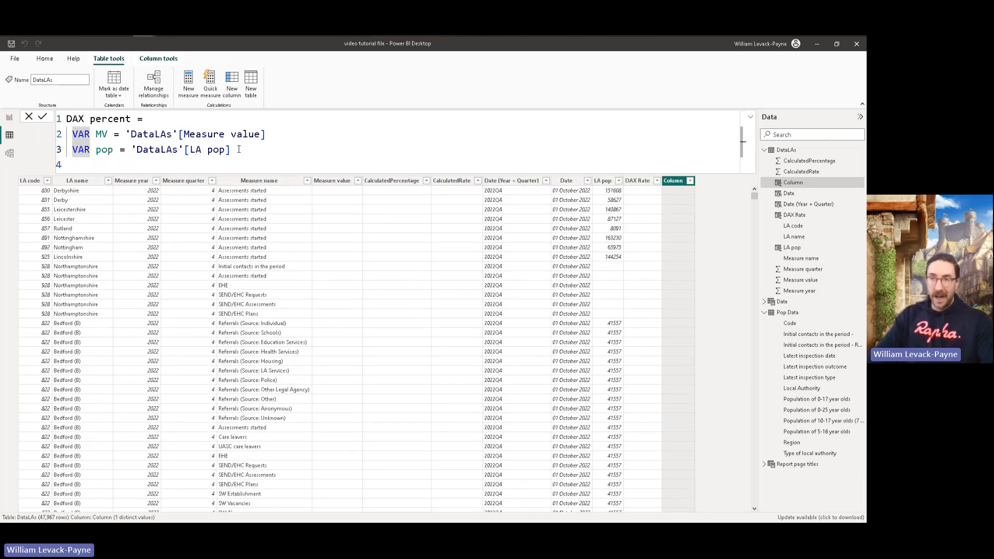
key("Tab")
key("Left")
key("Left")
key("Left")
key("Left")
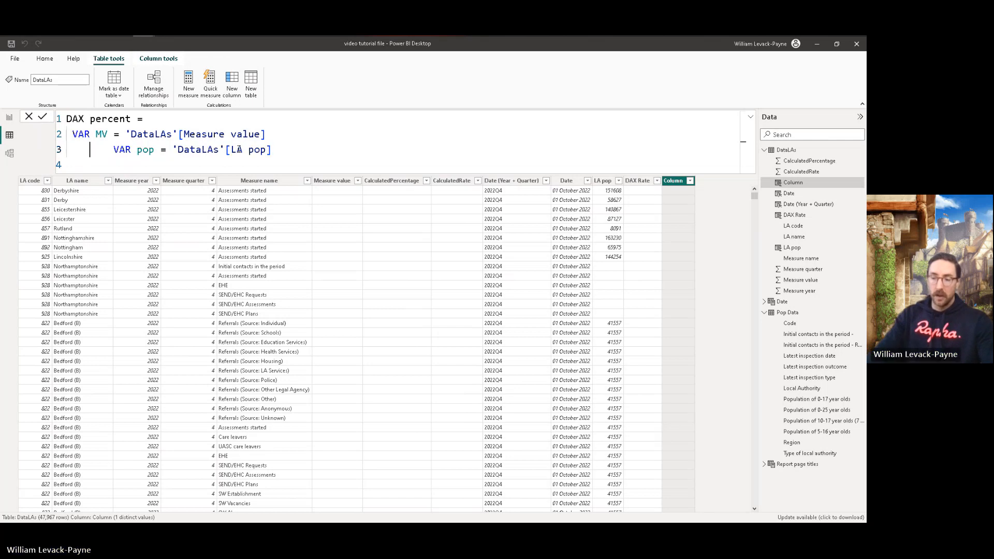
key("Up")
key("Tab")
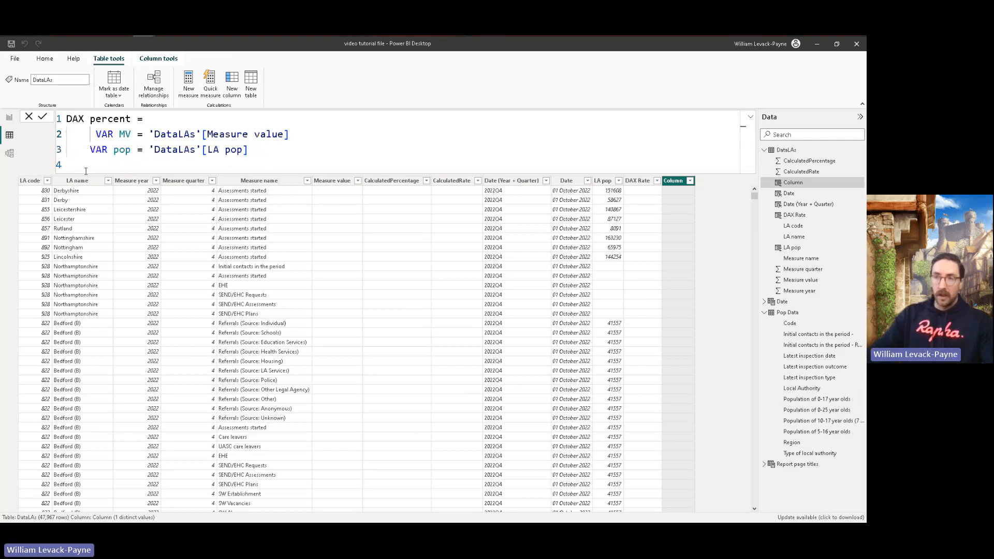
key("Delete")
key("Down")
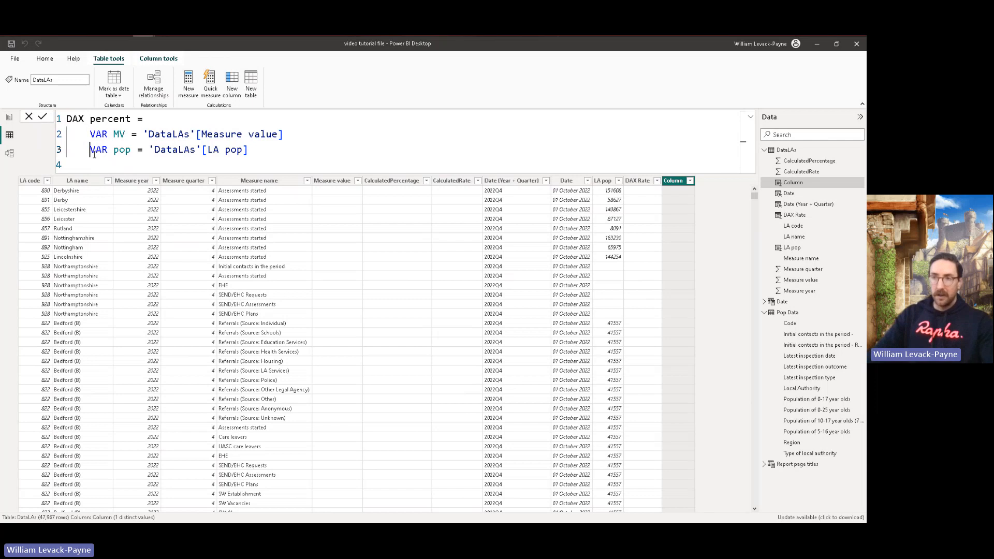
Step: Complete the formula's last line with return (MV/pop)*100 and commit the DAX percent column
key("Down")
type("return")
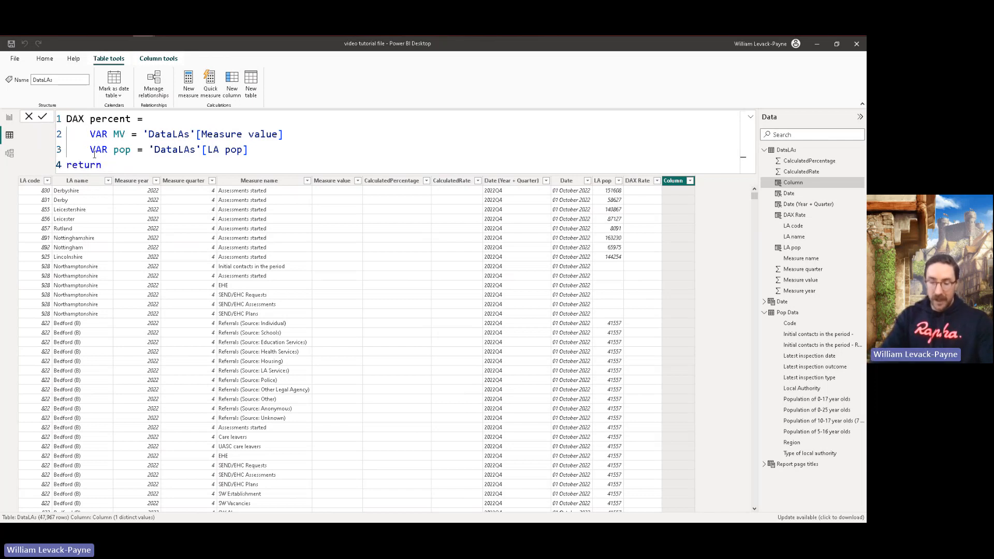
type(" ()")
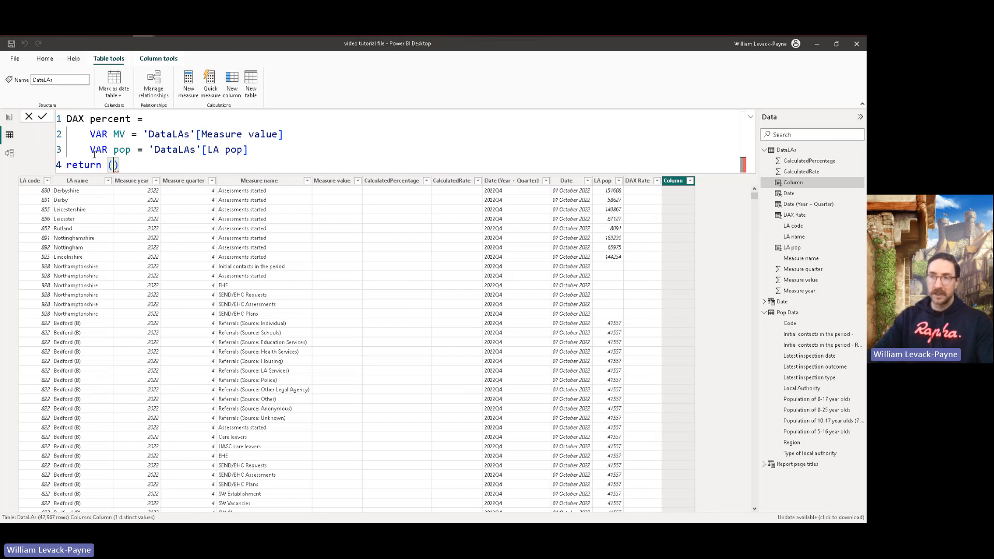
type("MV")
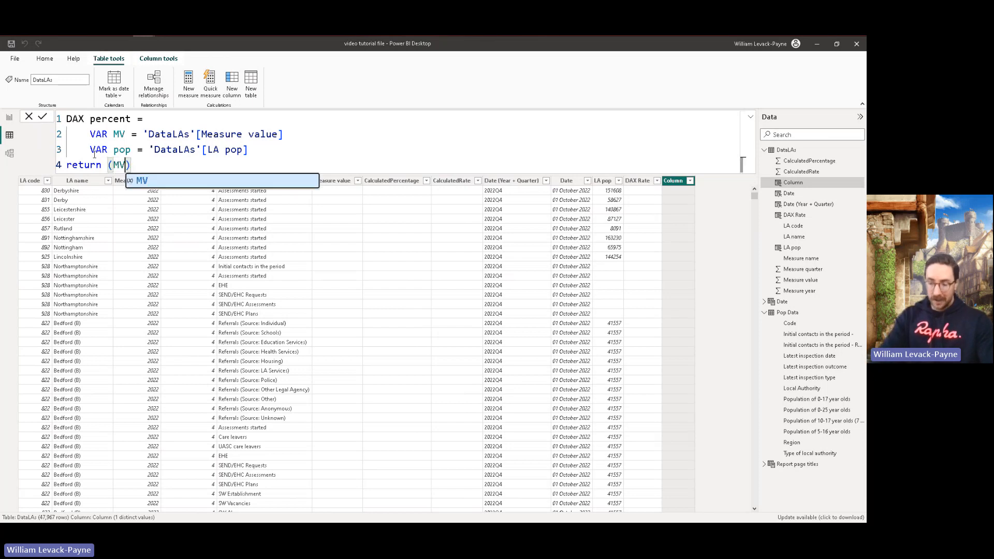
type("/pop")
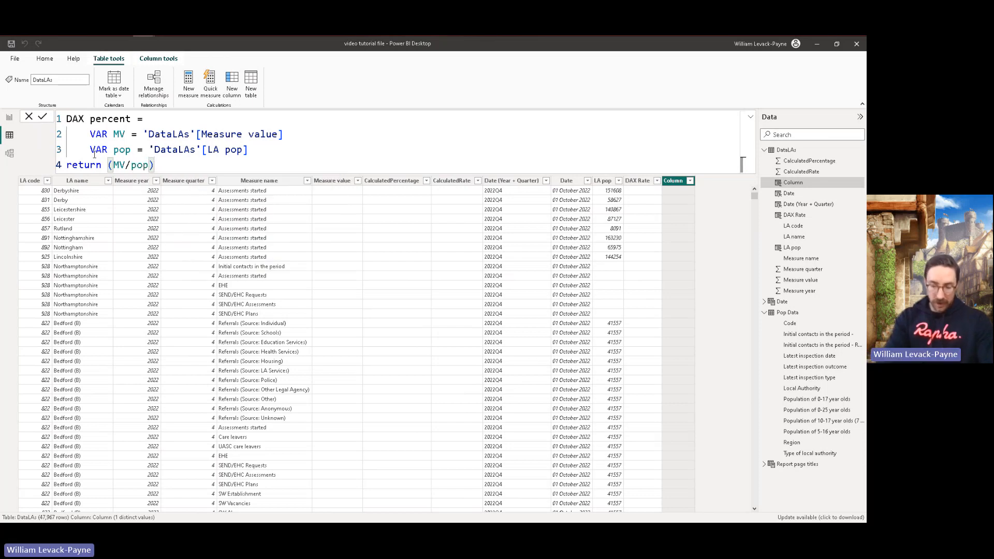
type("*100")
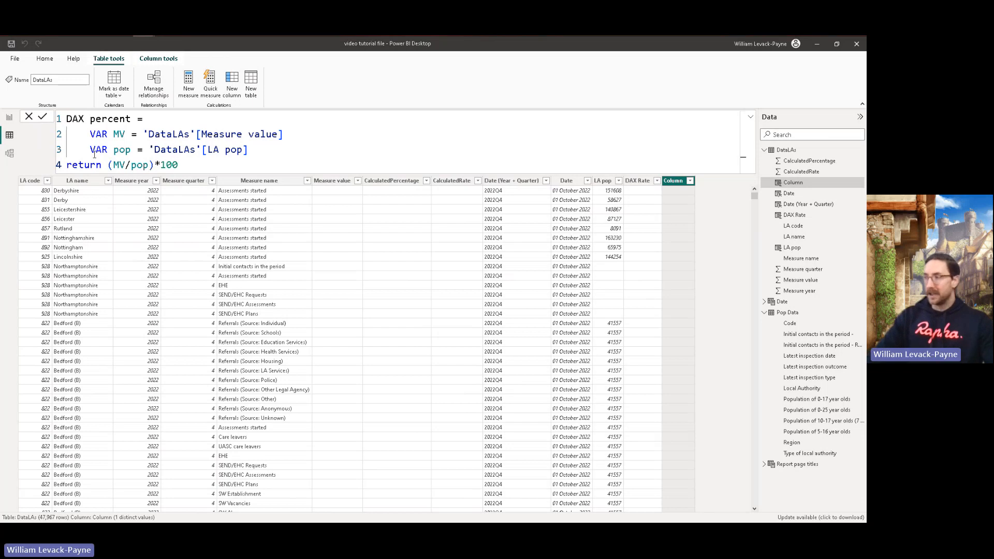
key("Return")
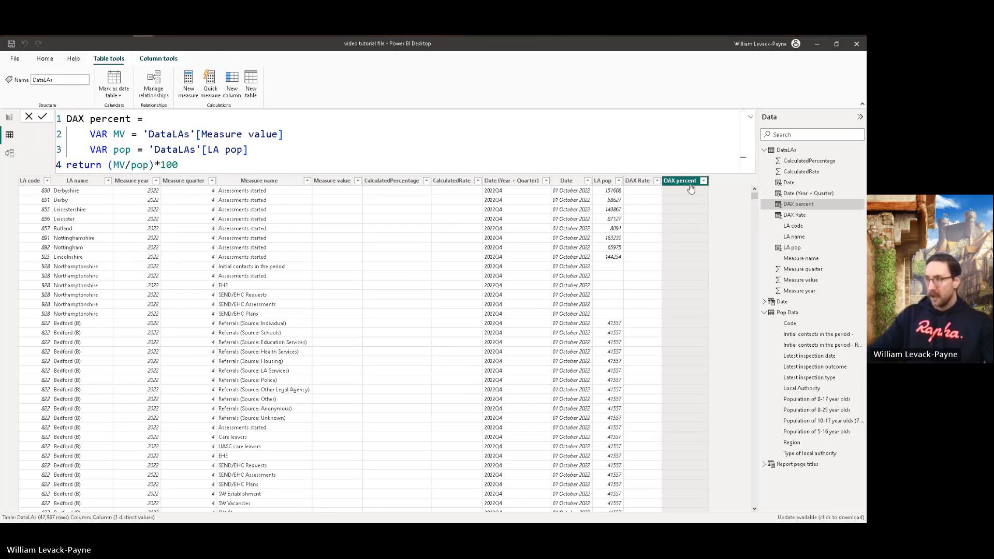
Step: Compare DAX percent with CalculatedPercentage and DAX Rate in the 2024 SEND/EHC Plans rows, such as Rochdale
left_click_drag(755, 199, 759, 215)
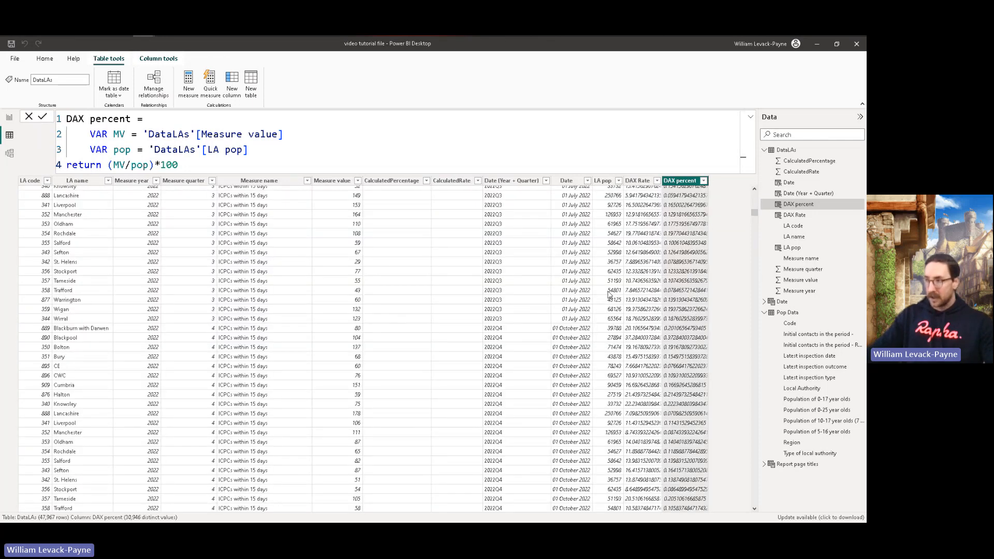
left_click_drag(755, 213, 749, 365)
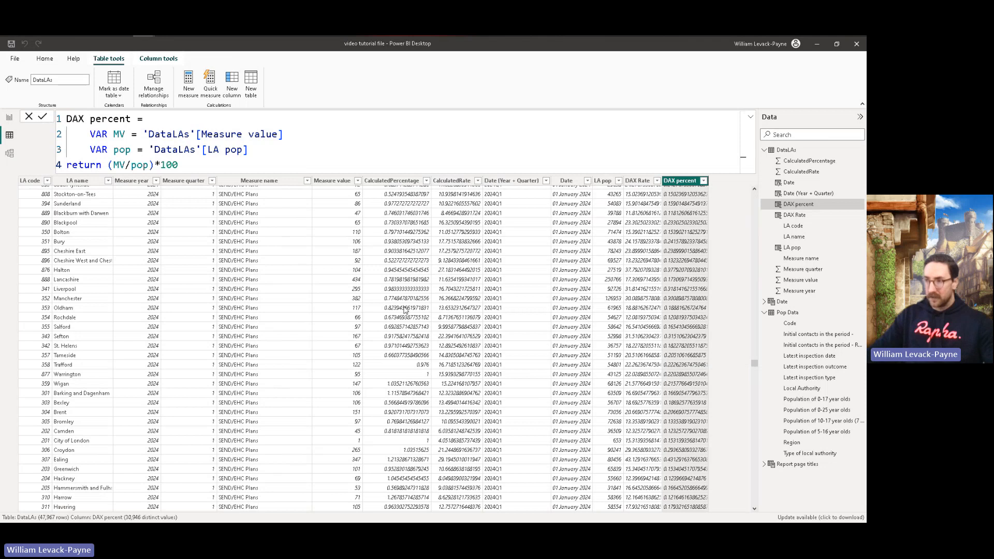
left_click(406, 310)
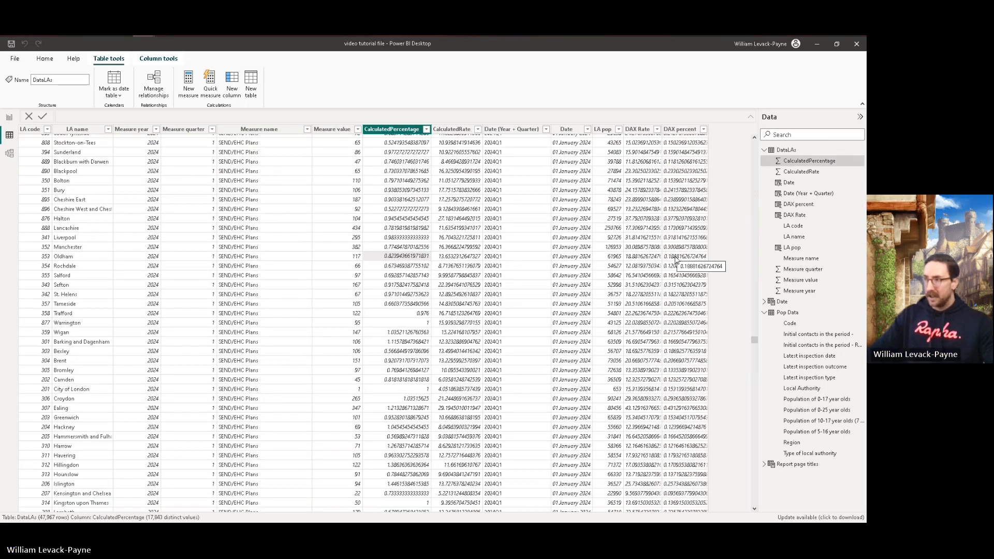
left_click(410, 269)
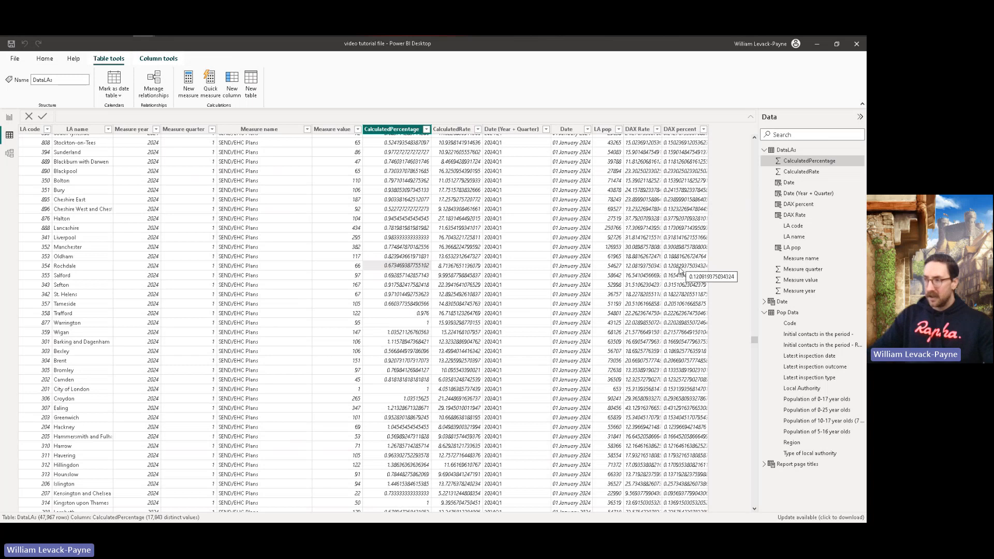
left_click(642, 269)
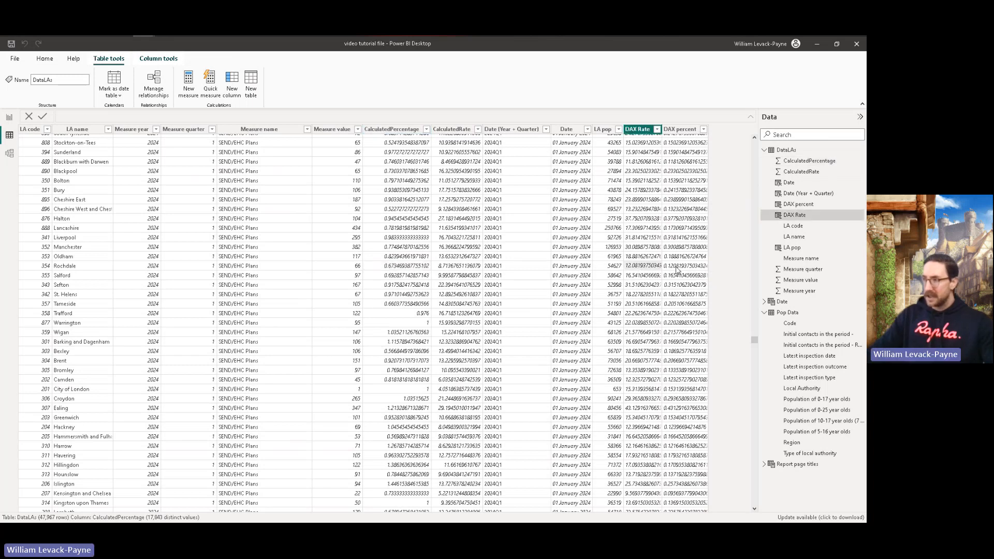
left_click(677, 268)
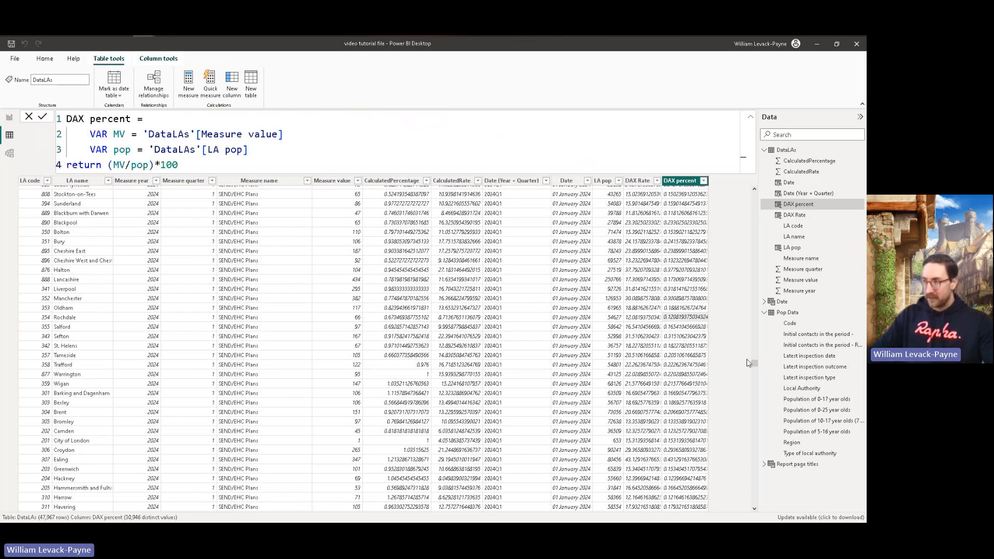
Step: Compare DAX percent with CalculatedPercentage in the 2024 UASC and 2023 Referrals rows, such as Devon and Plymouth, and return to the table's first rows
mouse_move(754, 363)
left_mouse_down()
mouse_move(757, 191)
mouse_move(745, 372)
left_mouse_up()
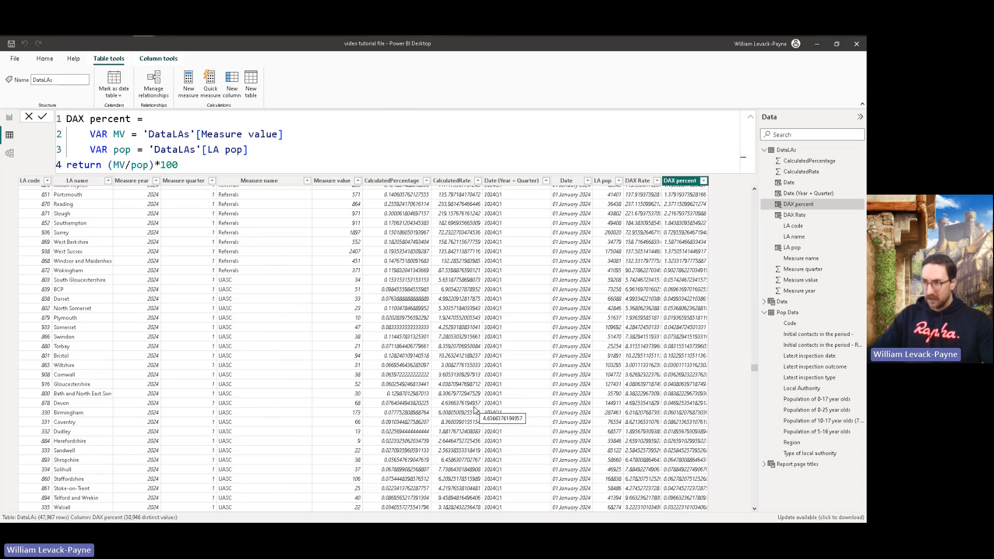
left_click(399, 404)
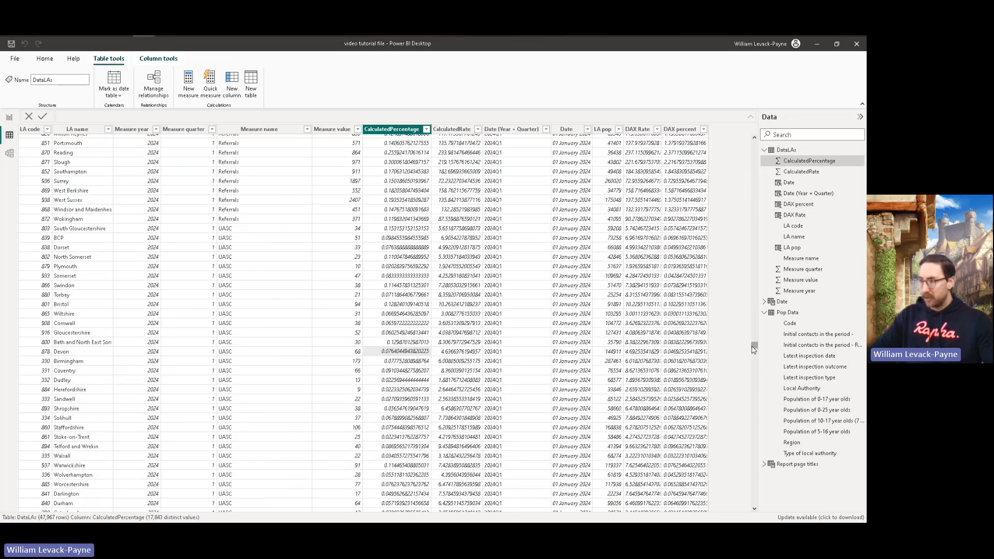
left_click_drag(754, 345, 759, 383)
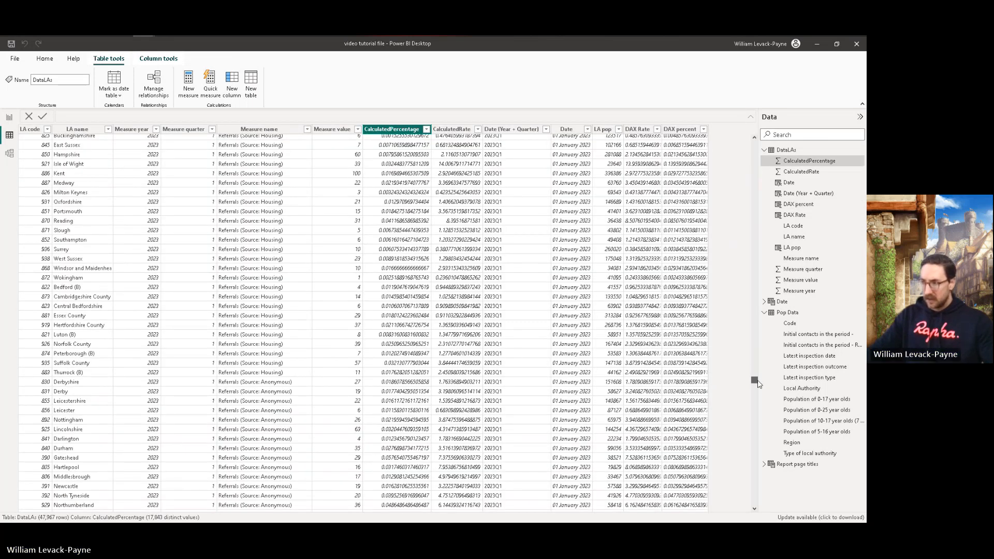
left_click(680, 394)
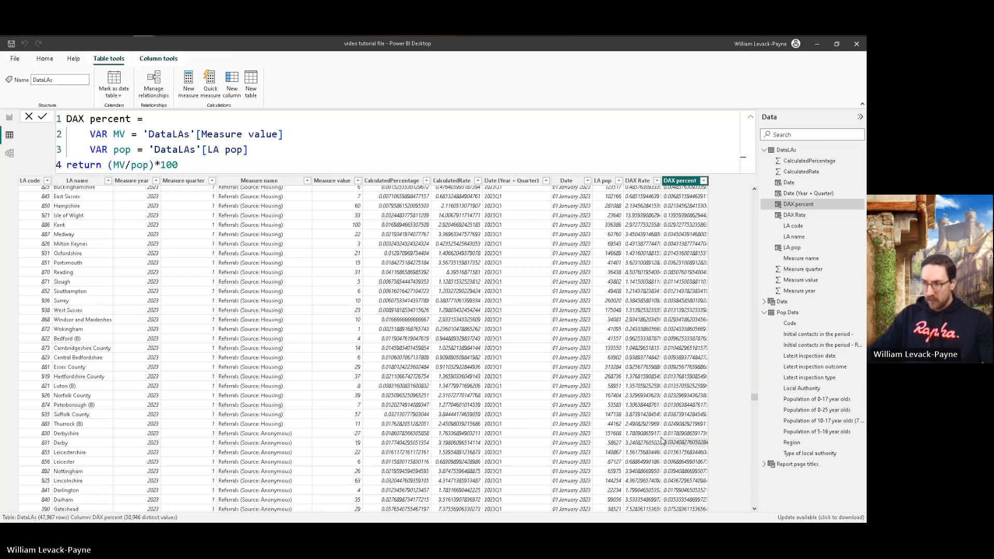
left_click(398, 454)
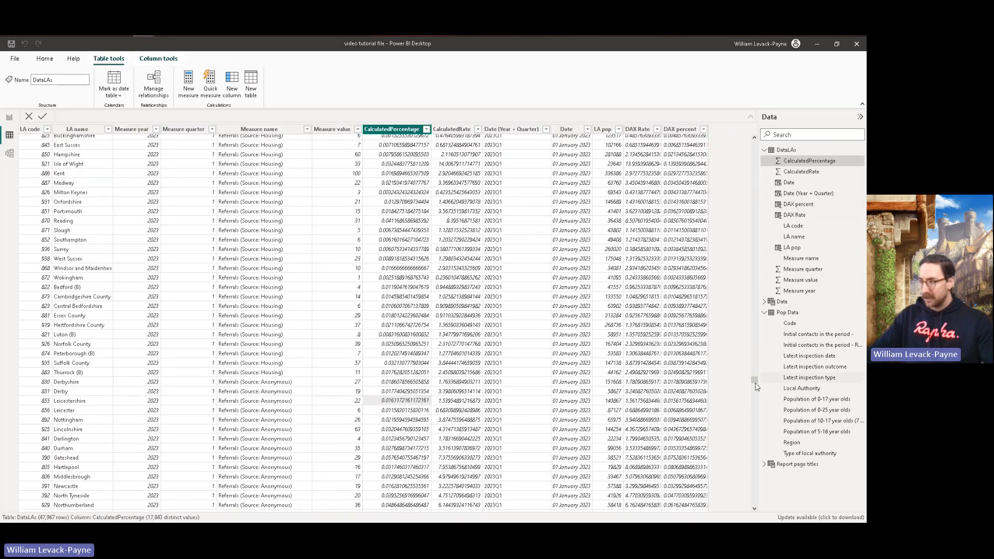
left_click_drag(754, 380, 751, 426)
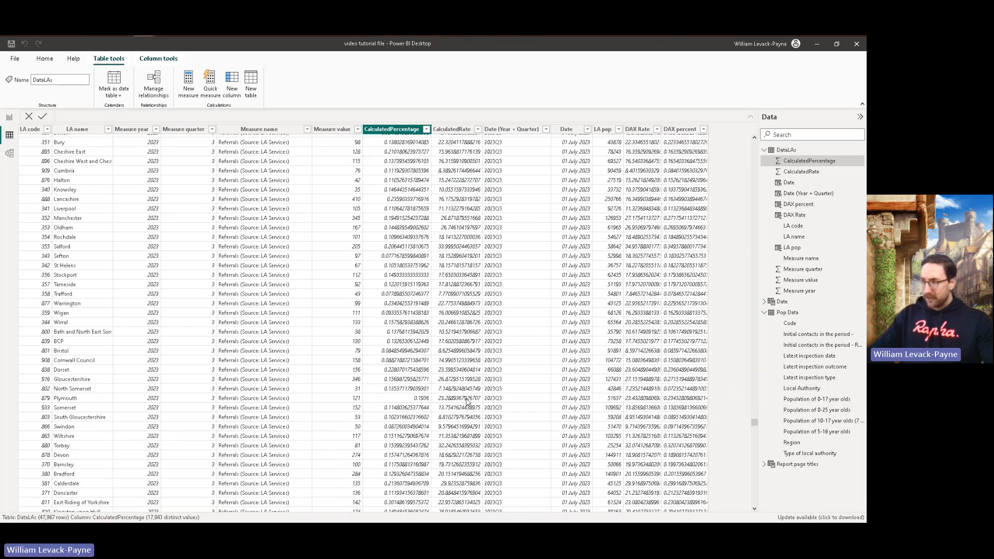
left_click(681, 402)
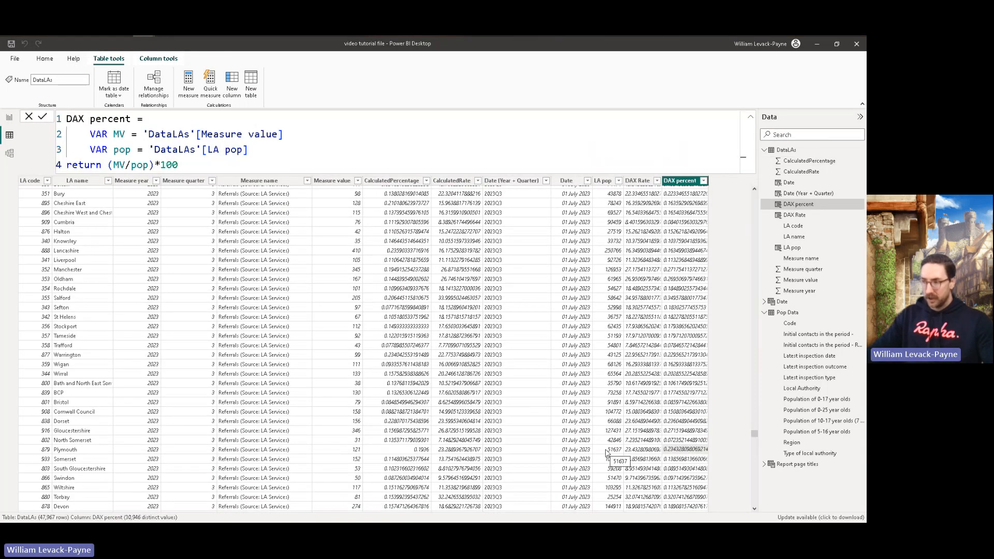
left_click(412, 450)
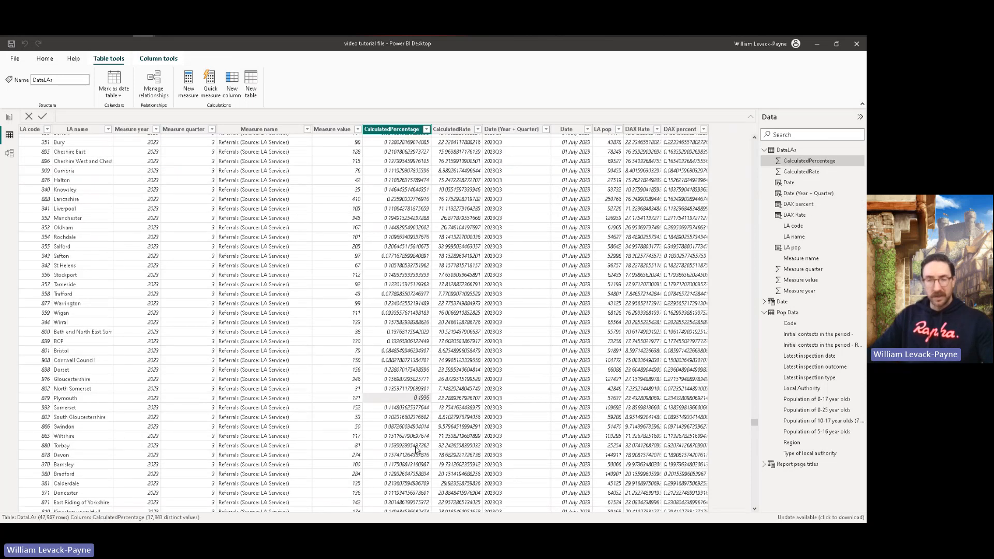
left_click_drag(754, 422, 769, 126)
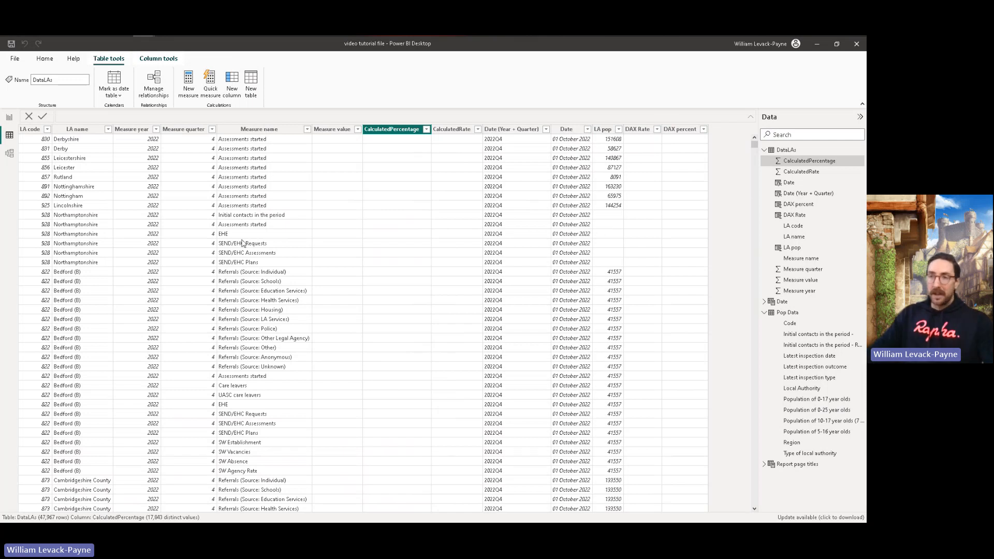
Step: Add a new calculated column to DataLAs and name it DAX one expression in the formula
left_click(678, 129)
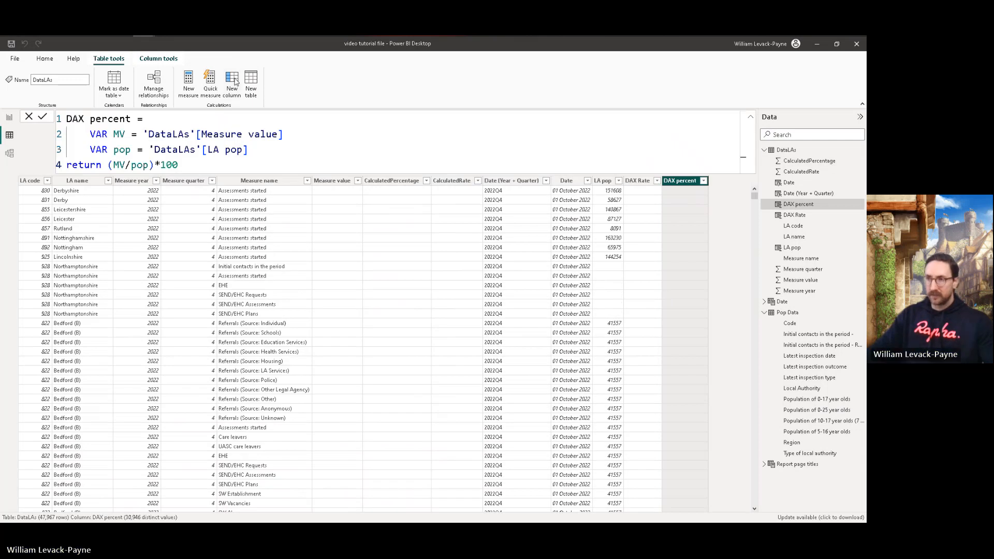
left_click(235, 81)
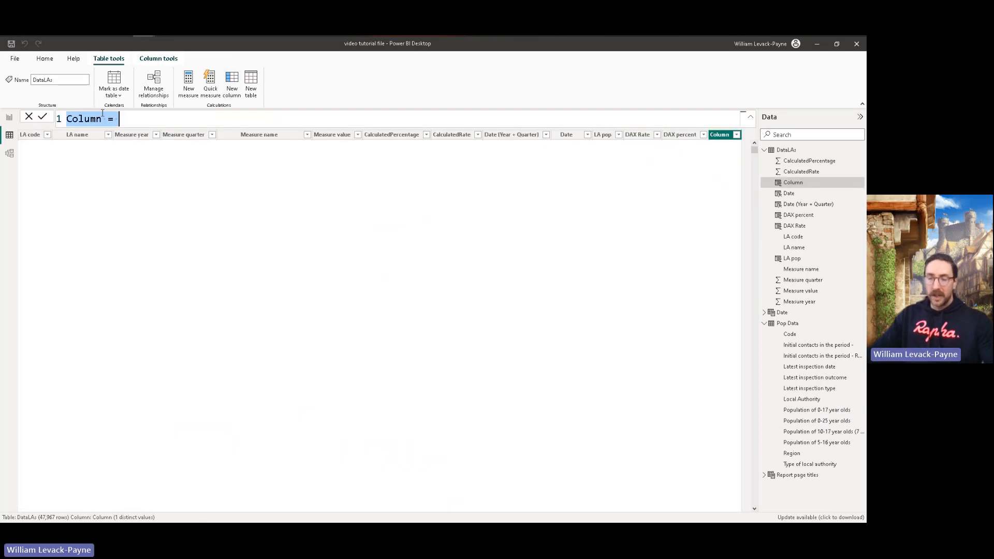
type("DAX")
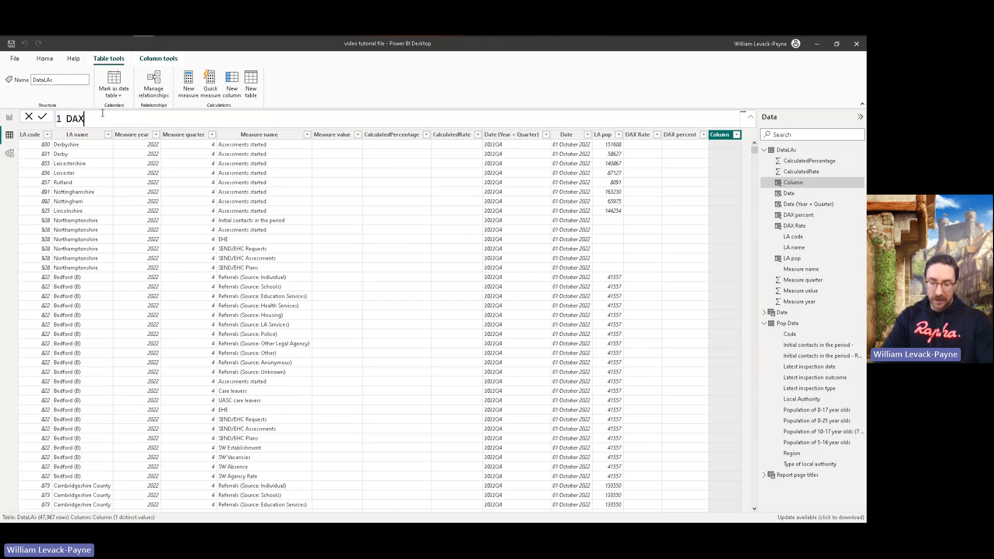
type(" one e")
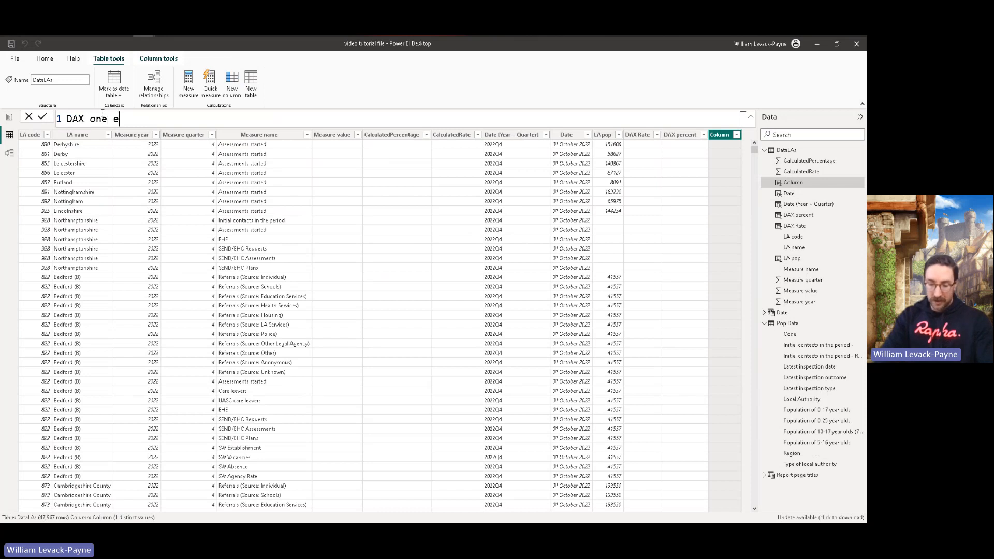
type("xpression =")
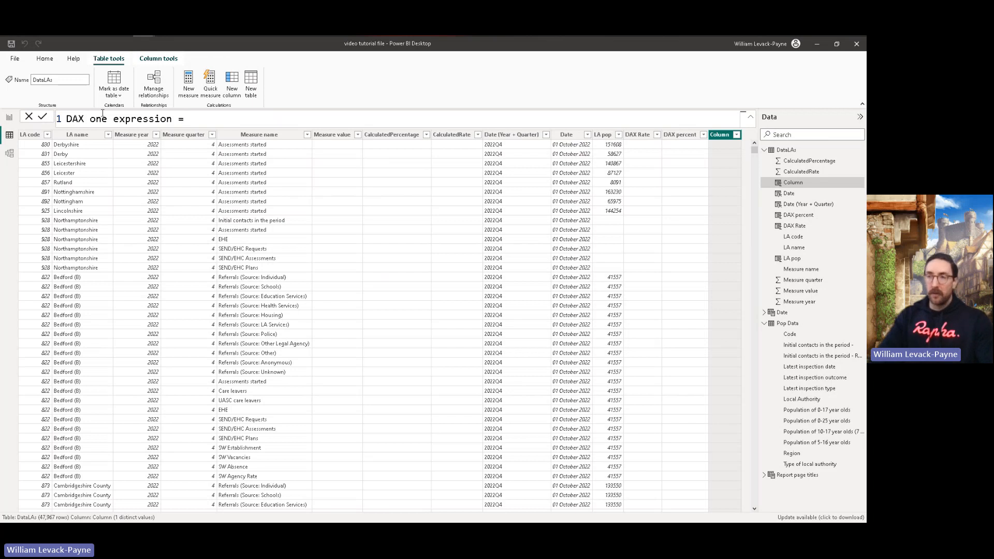
Step: Declare a variable with VAR pop = on the formula's second line and open an indented third line for its expression
key("shift+Return")
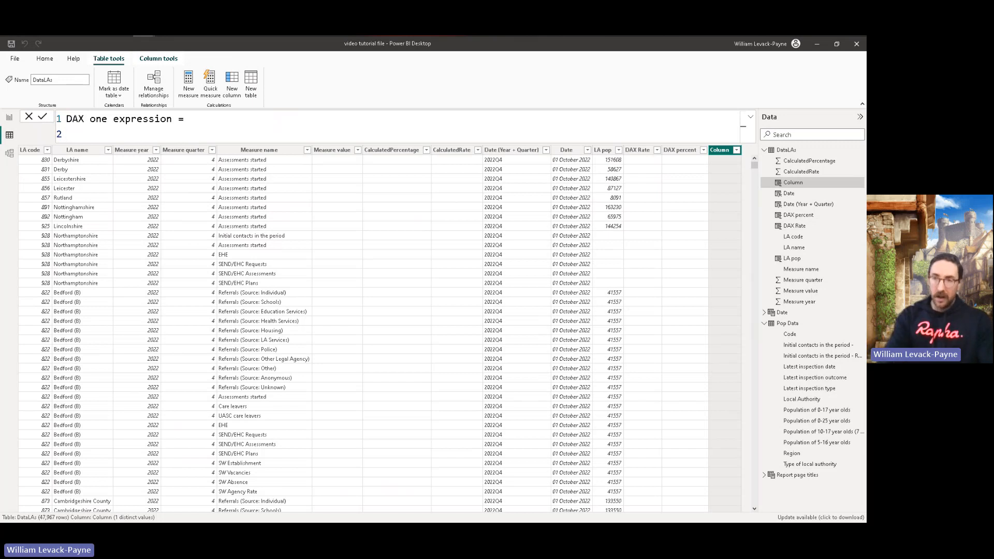
type("VAR")
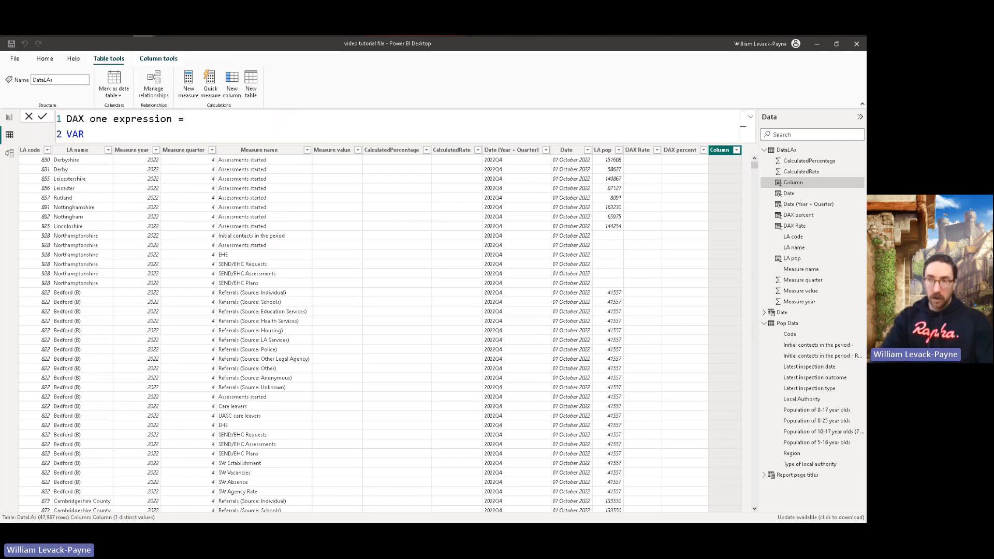
type("LOCAL")
key("BackSpace")
key("BackSpace")
key("BackSpace")
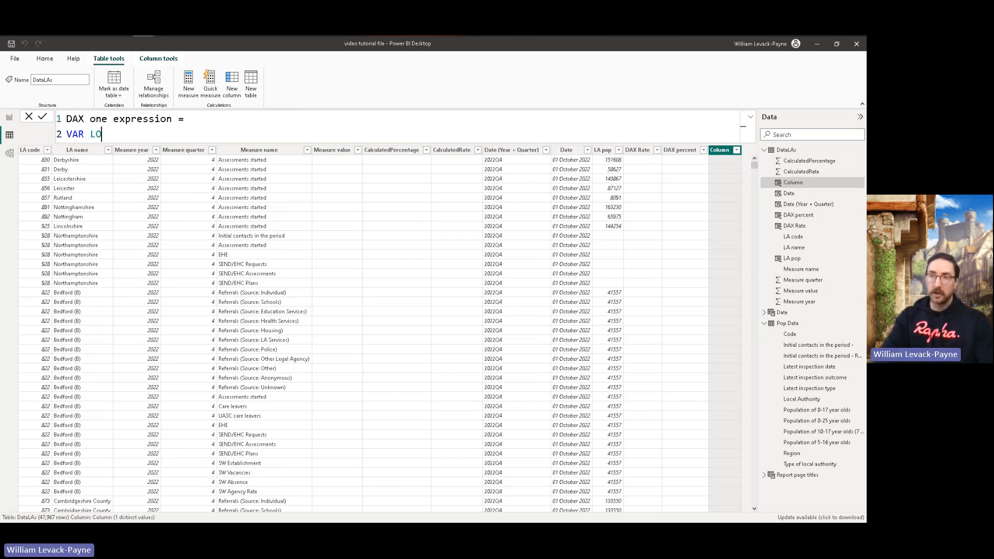
key("BackSpace")
key("BackSpace")
type("pop ")
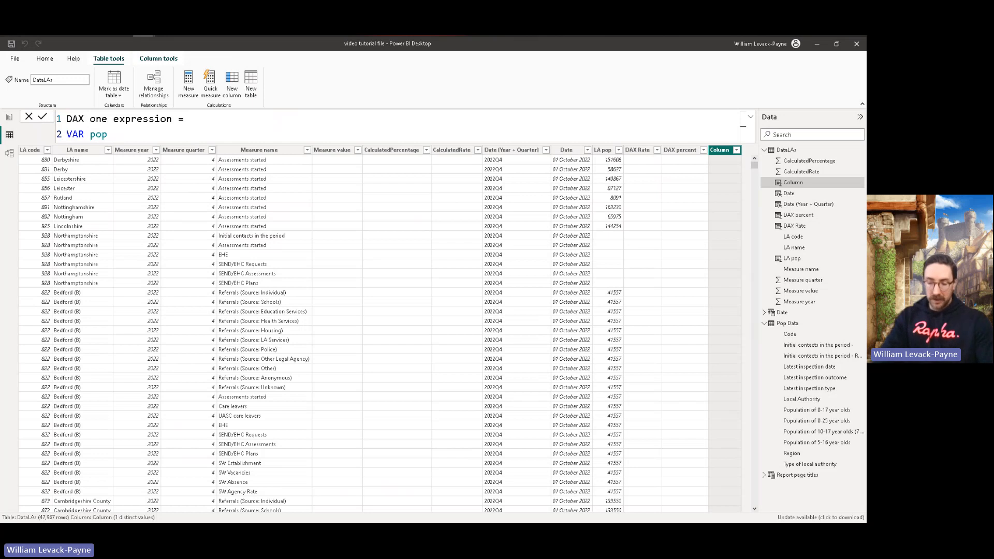
type("=")
key("Escape")
key("shift+Return")
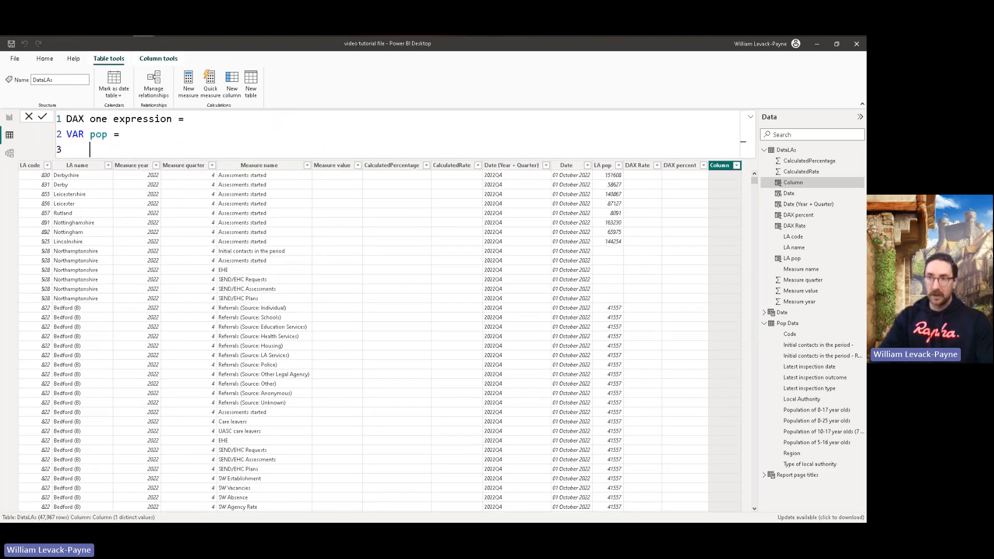
Step: Start the pop expression with LOOKUPVALUE, using 'Pop Data'[Population of 0-25 year olds] as the result column
type("LOOKUPVALUE(")
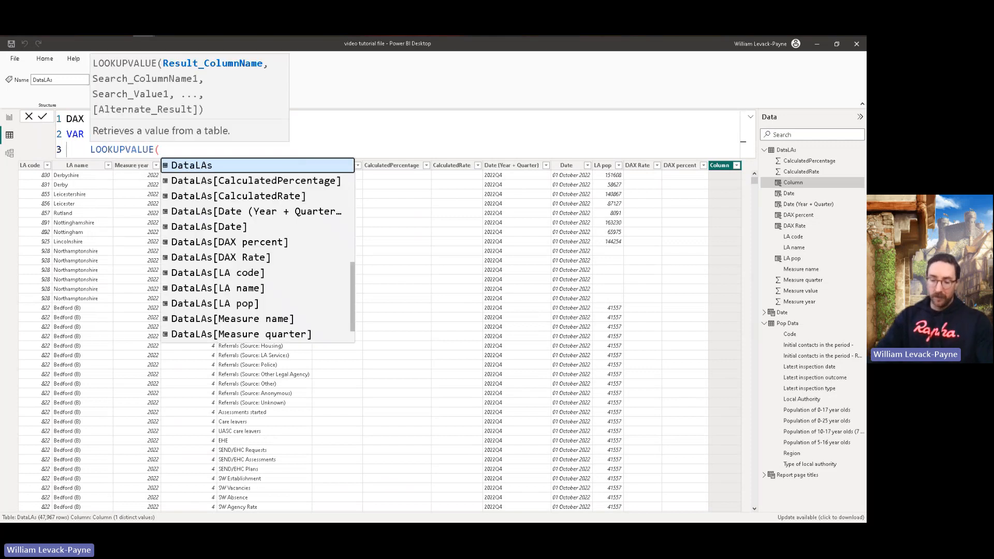
type("'pop")
key("Down")
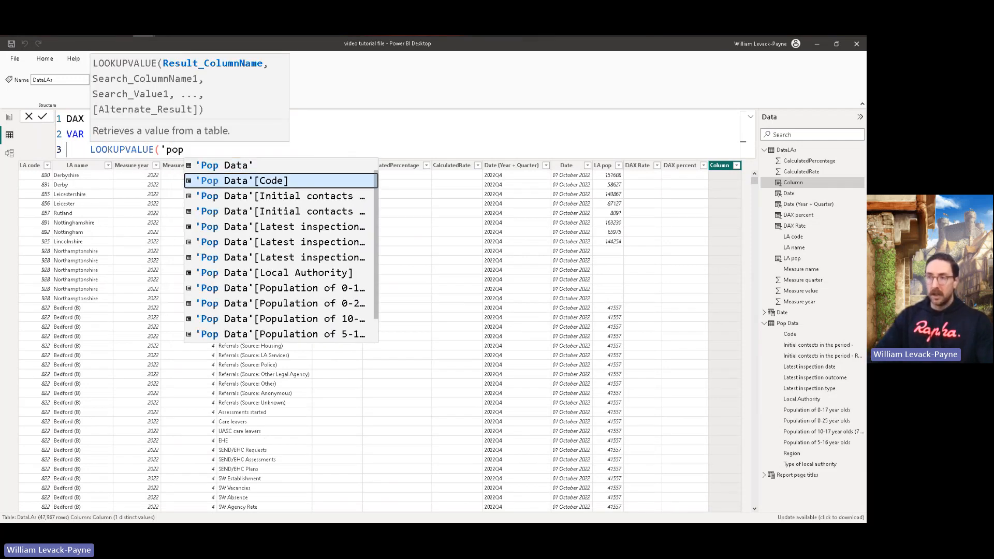
key("Down")
key("Down")
key("Down")
key("Down")
key("Down")
key("Down")
key("Down")
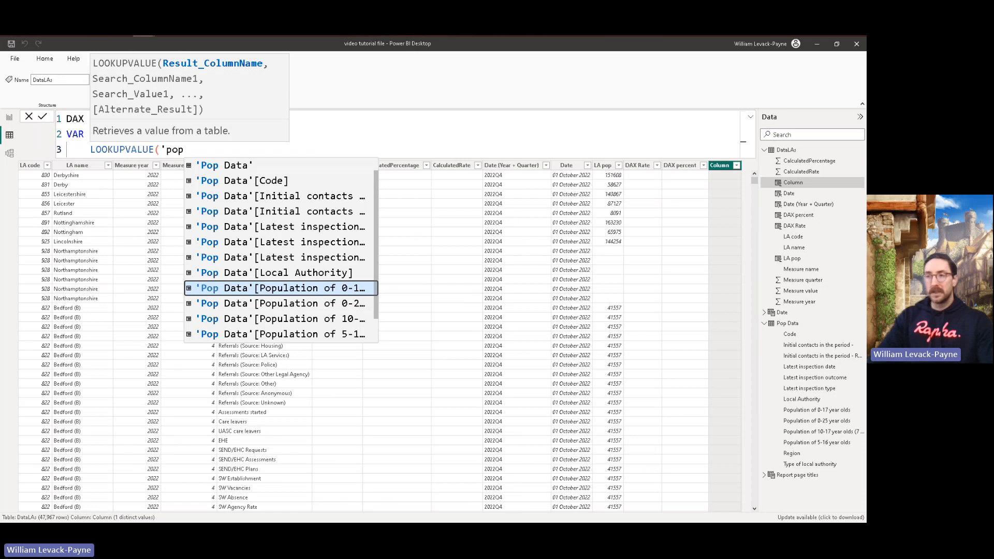
key("Down")
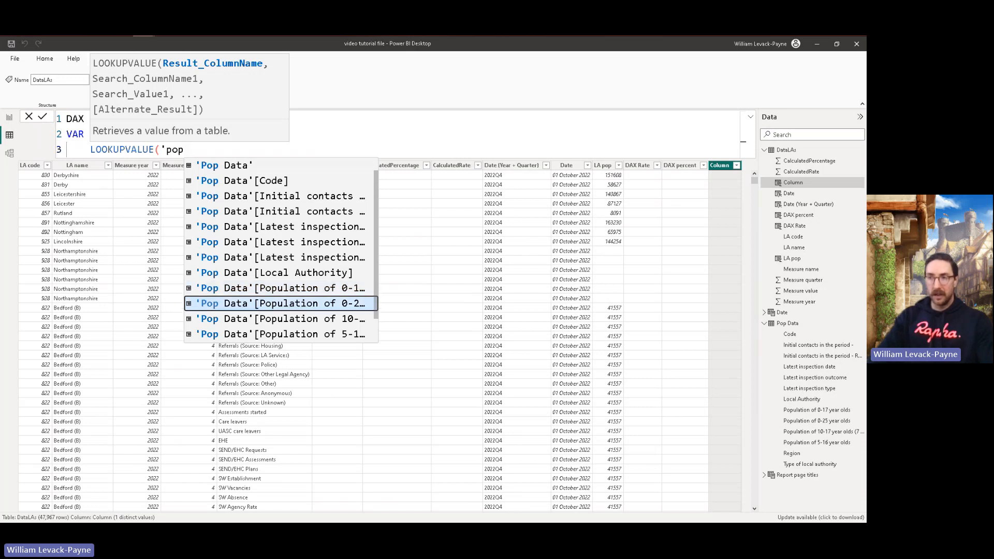
key("Tab")
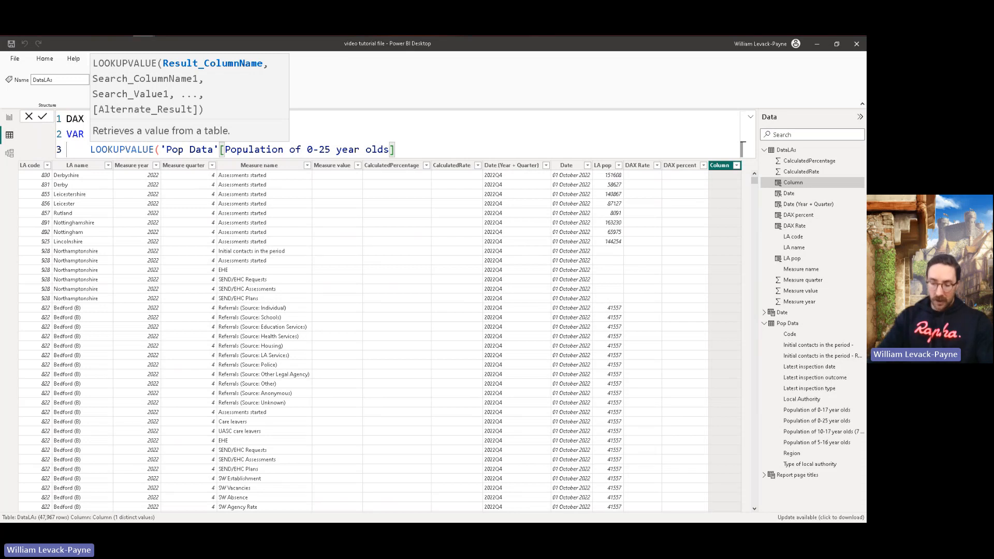
Step: Complete LOOKUPVALUE with 'Pop Data'[Code] as the search column and 'DataLAs'[LA code] as the search value
type(",")
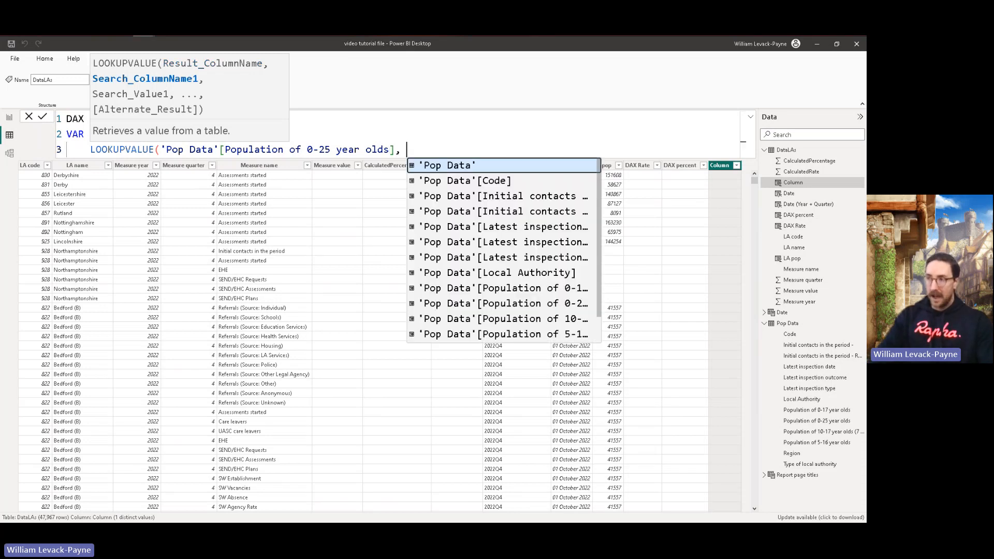
key("Down")
key("Tab")
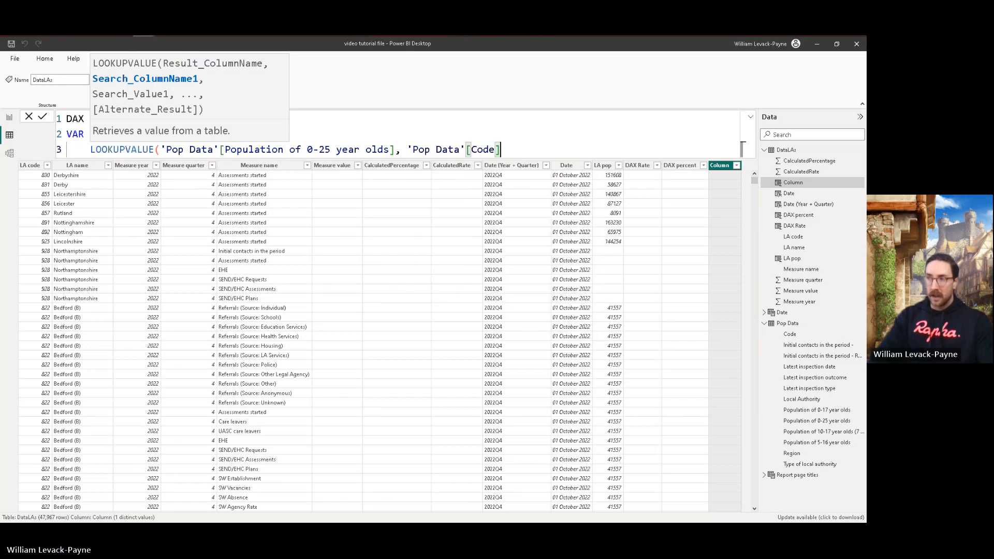
type(", ")
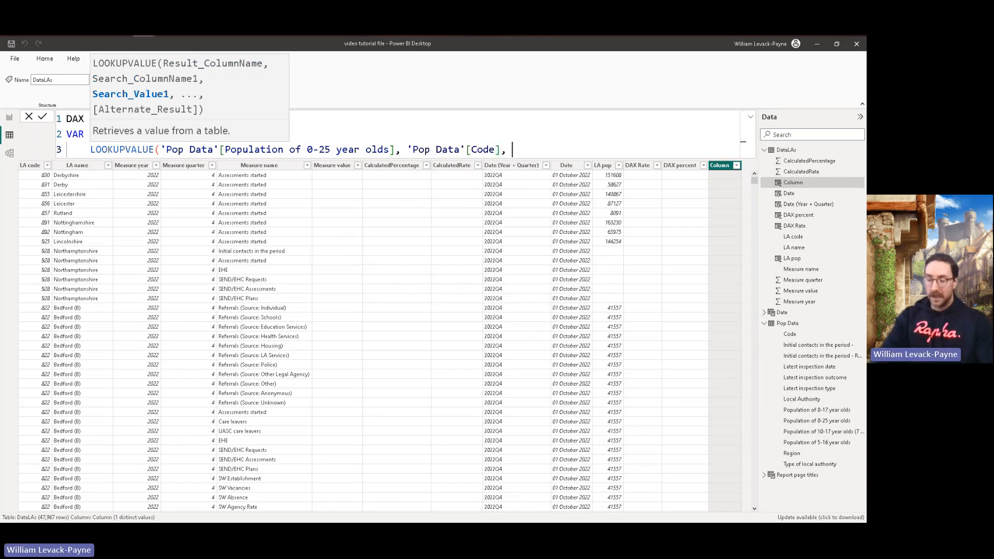
type("'Data")
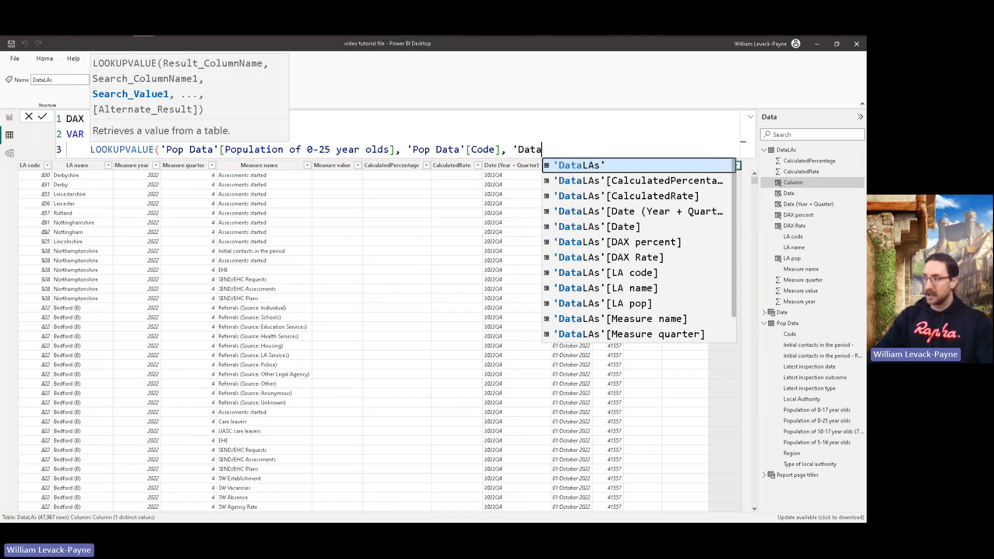
key("Down")
key("Down")
key("Down")
key("Down")
key("Down")
key("Down")
key("Down")
key("Tab")
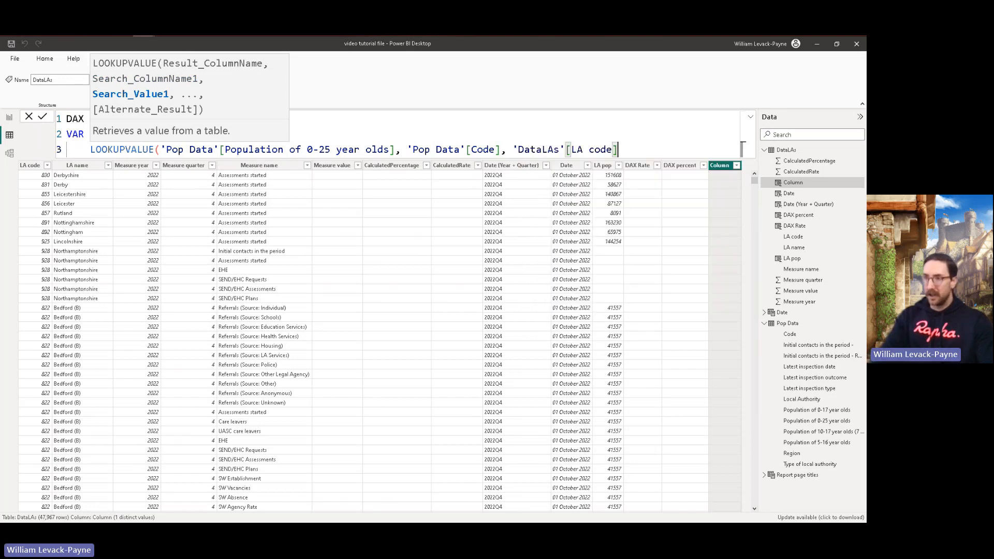
type(")")
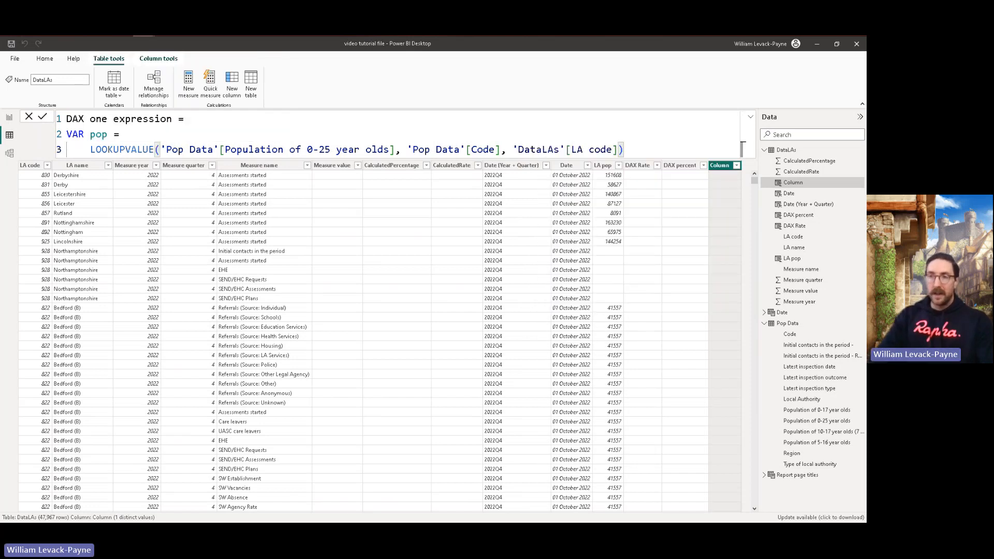
Step: Declare VAR MV = on the fourth line and assign it 'DataLAs'[Measure value] on an indented line below
key("shift+Return")
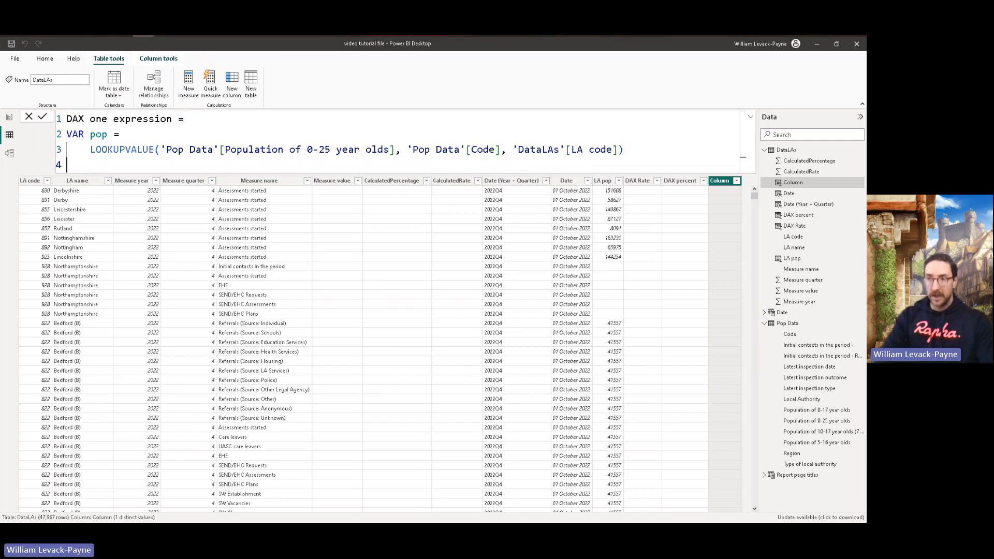
type("VAR MV =")
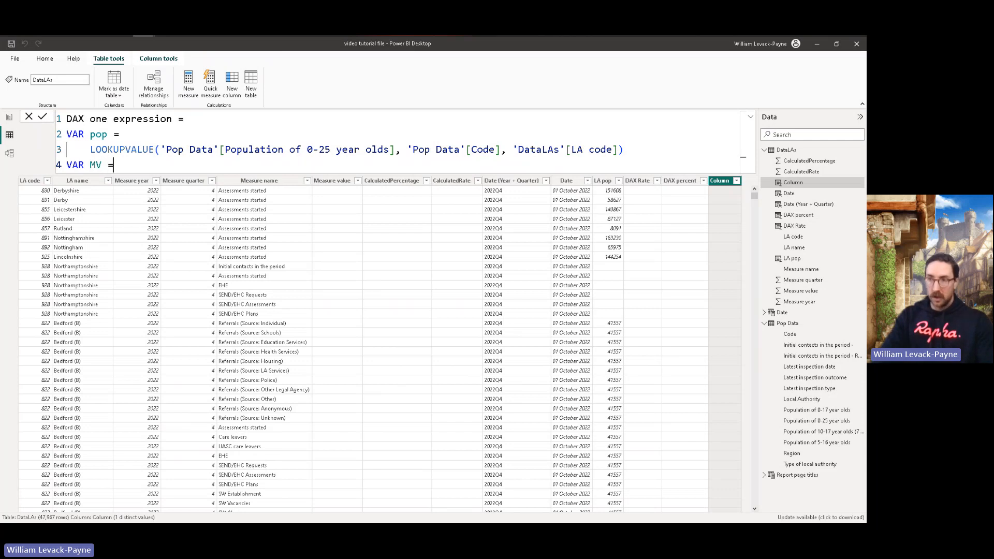
key("shift+Return")
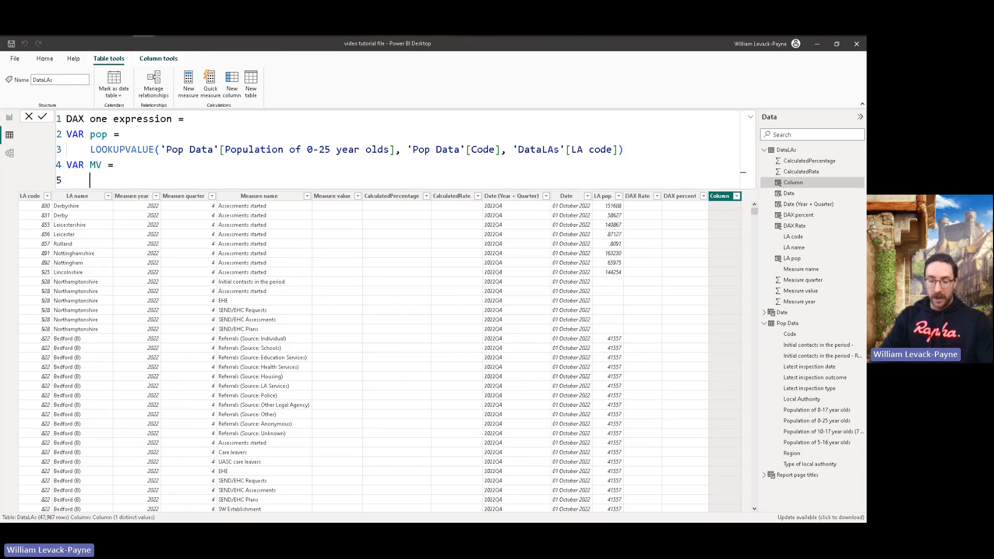
type("'dat")
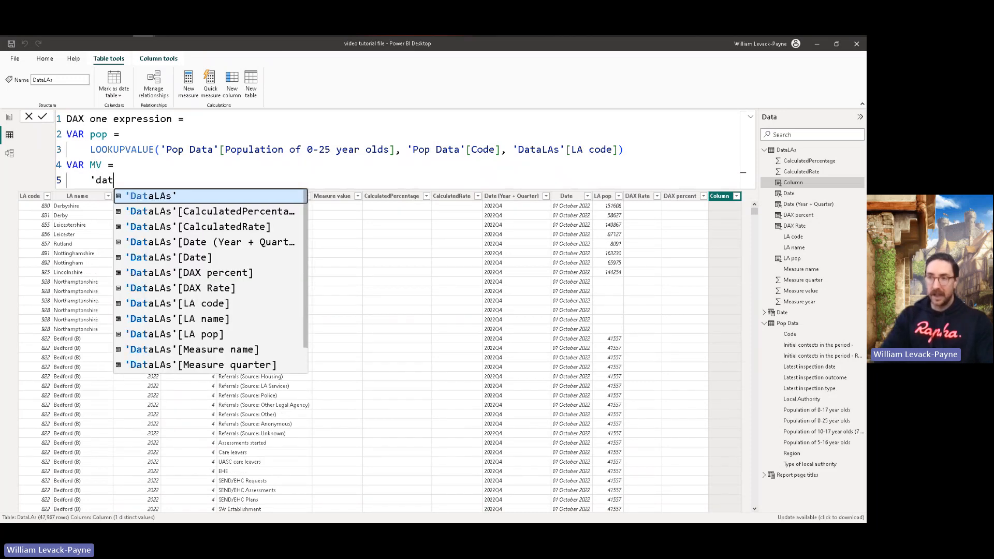
key("Down")
key("Down")
key("Down")
key("Down")
key("Down")
key("Down")
key("Down")
key("Down")
key("Down")
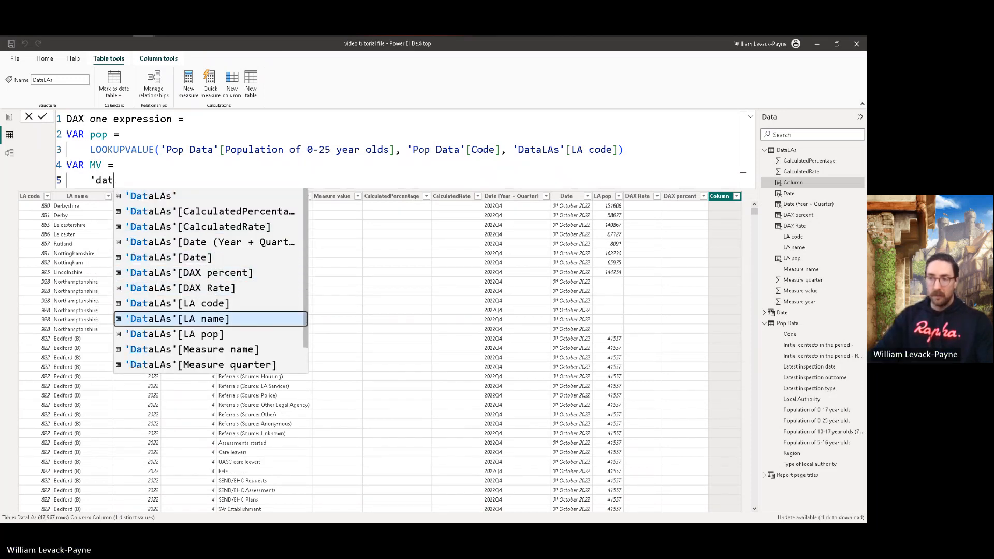
key("Down")
key("Down")
key("Down")
key("Up")
key("Tab")
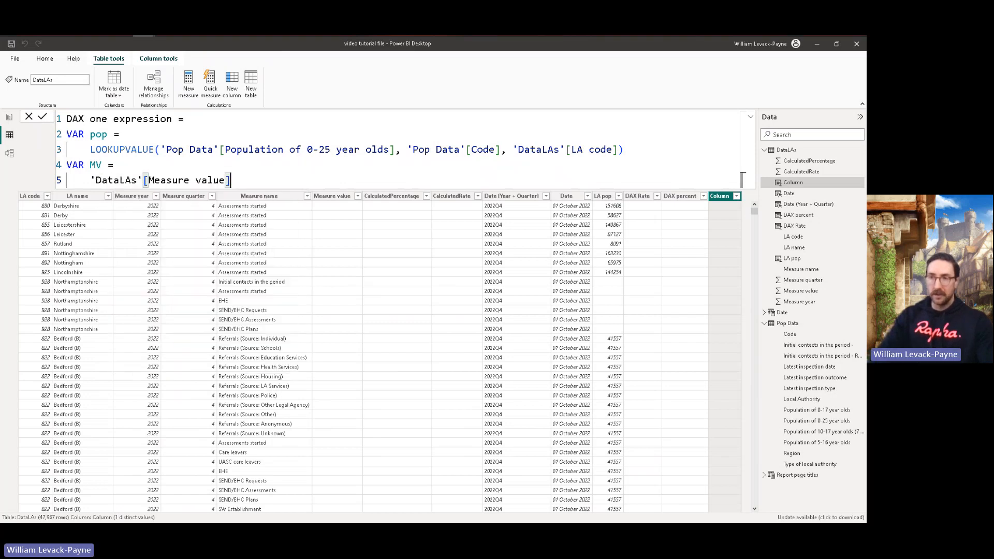
Step: Write the formula's sixth line as return DIVIDE(MV, pop)*100
key("shift+Return")
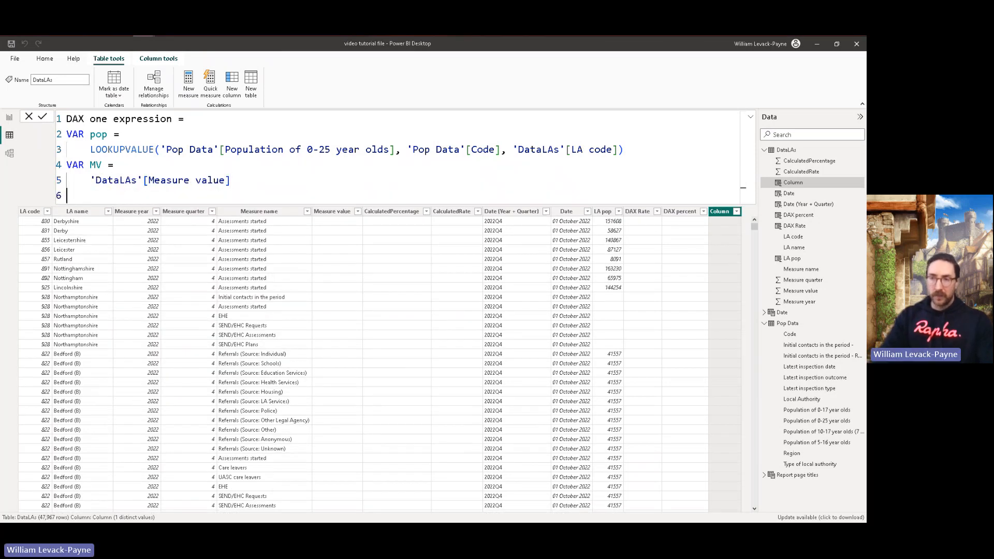
type("Return")
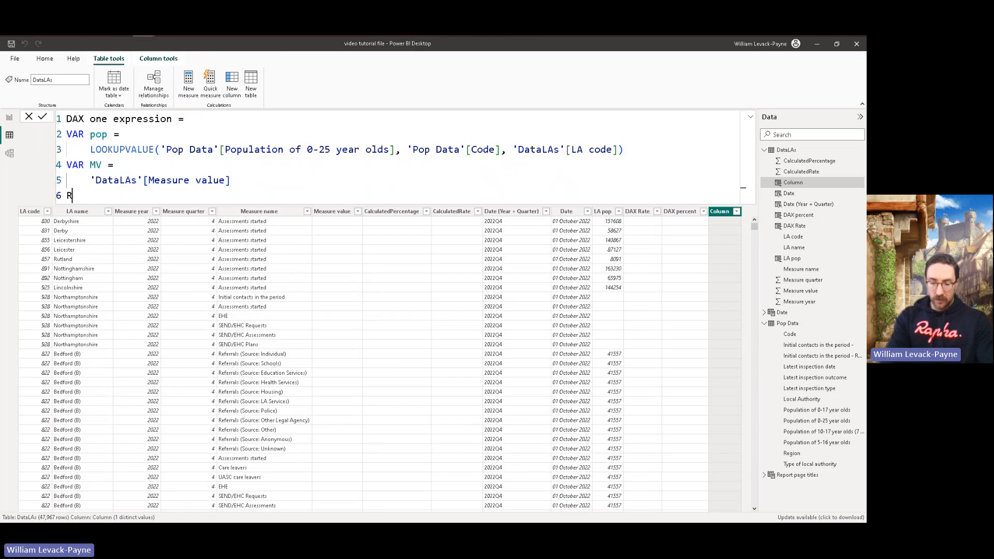
key("BackSpace")
key("BackSpace")
key("BackSpace")
key("BackSpace")
key("BackSpace")
key("BackSpace")
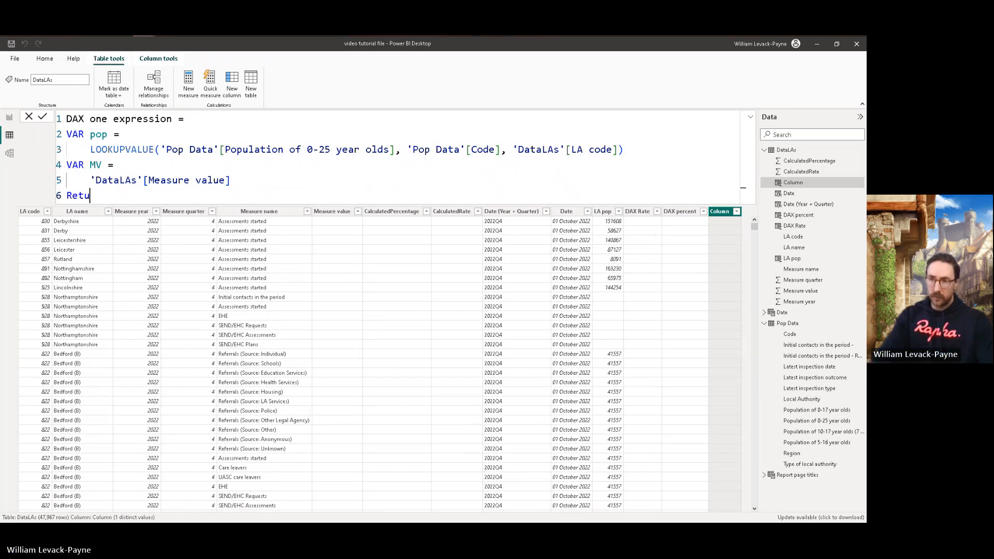
type("return ")
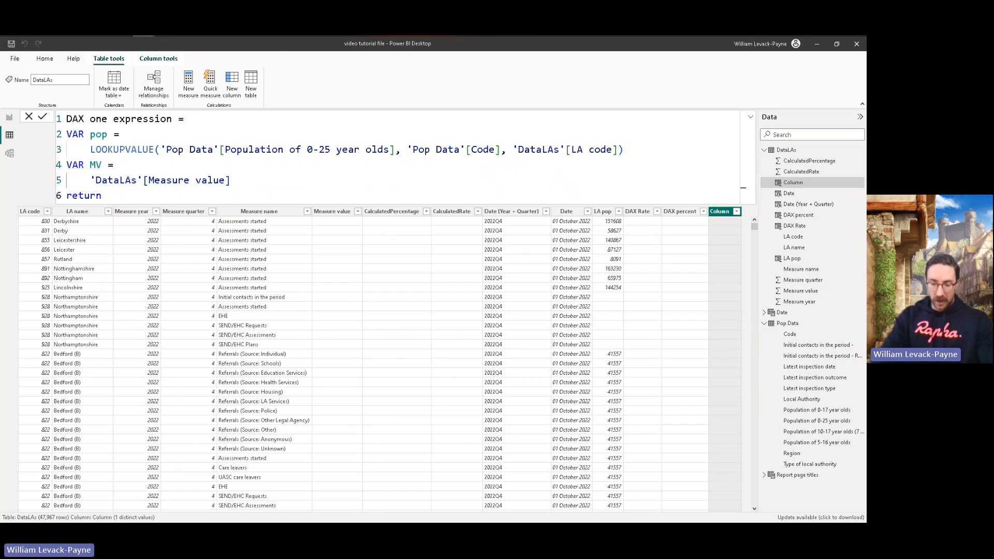
type("DIVIDE(")
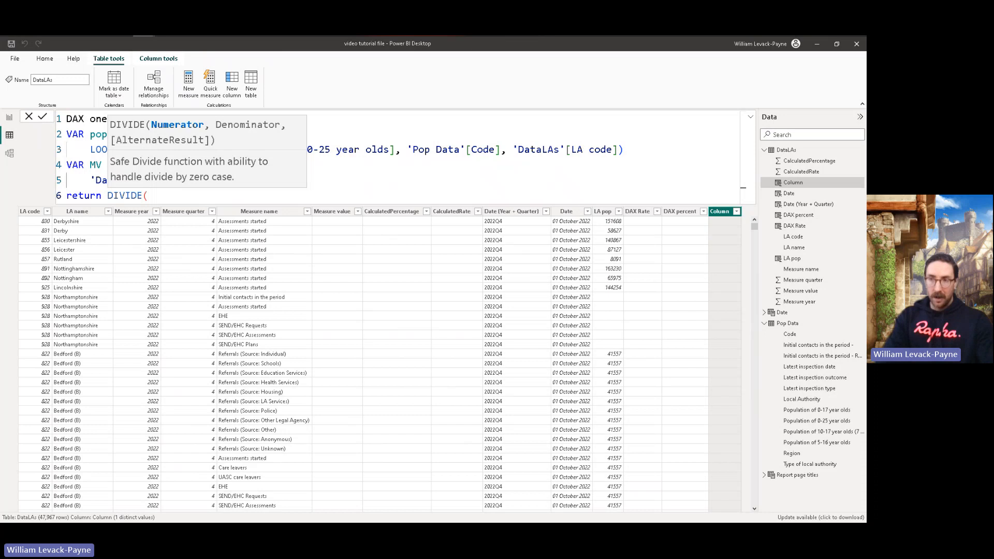
type("MV")
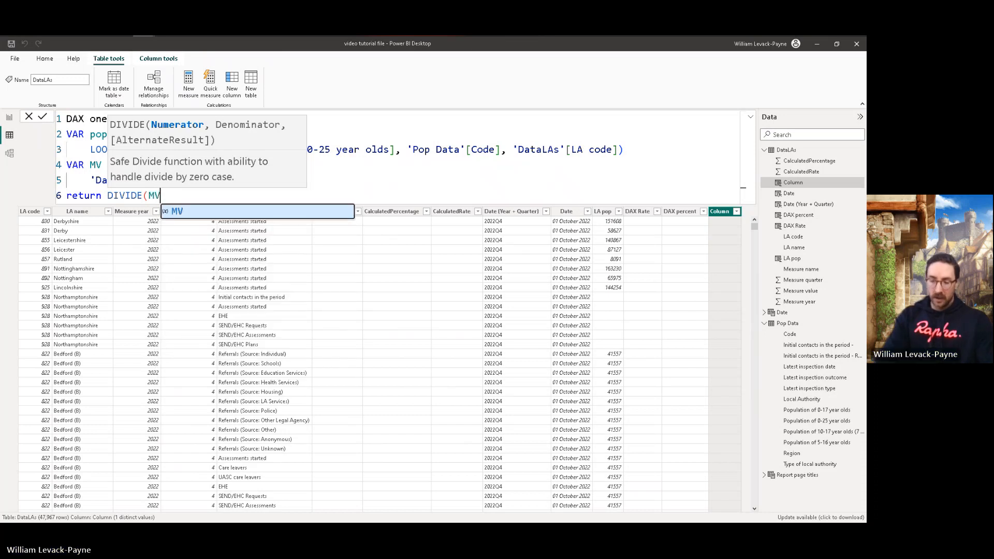
type(", pop")
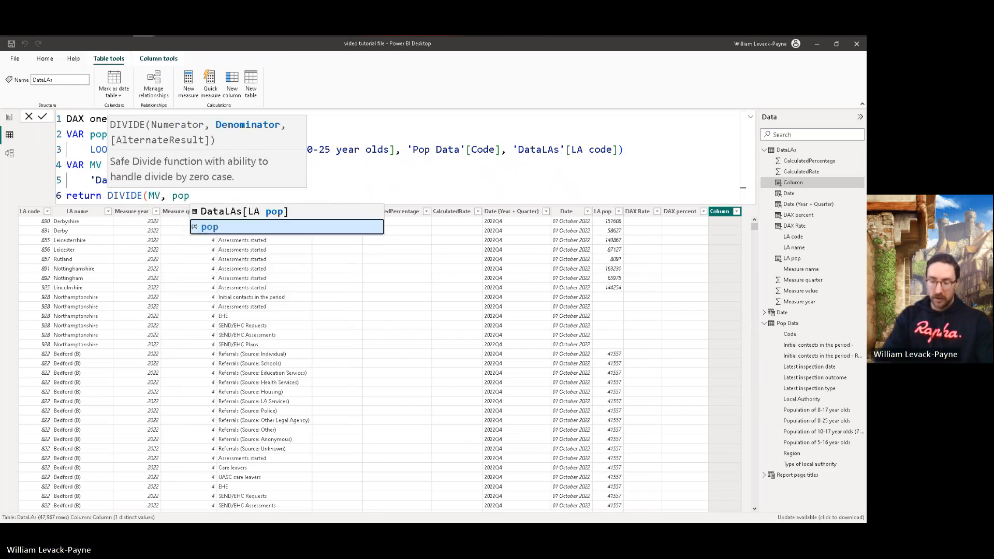
type(")*100")
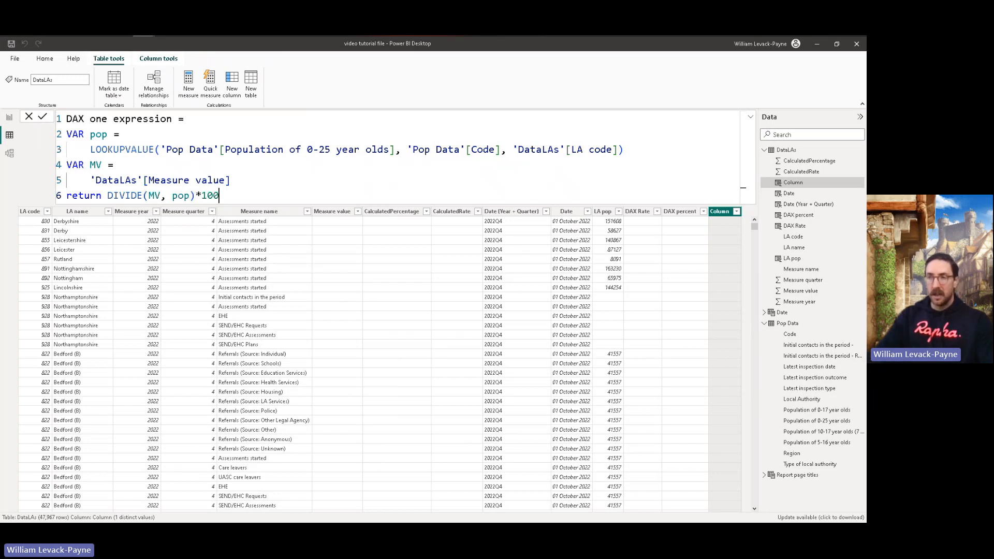
Step: Space out the multiplication sign so the last line reads return DIVIDE(MV, pop) * 100, and commit the DAX one expression column
key("Left")
key("Left")
key("Left")
key("Left")
key("Left")
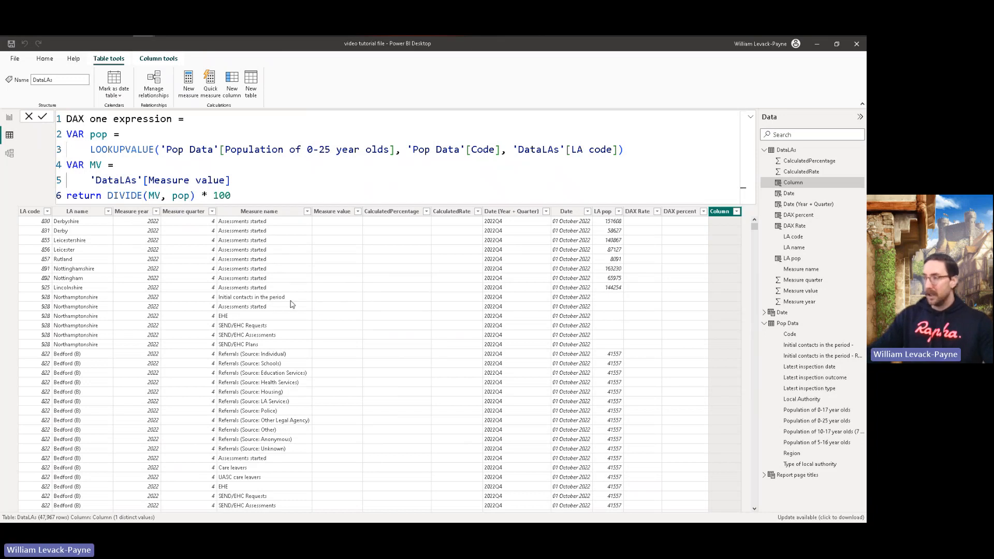
key("Return")
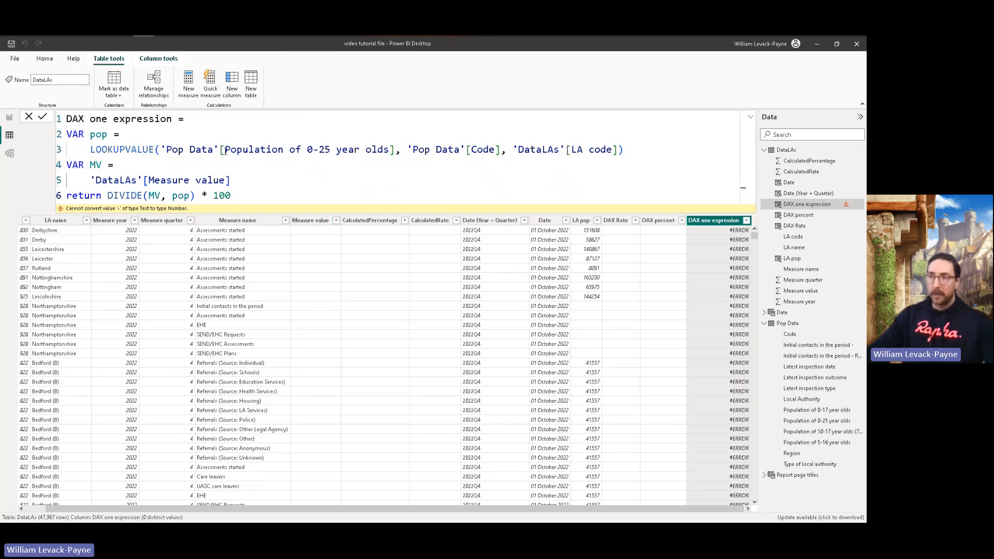
Step: Check the data type of the Population of 0-25 year olds column in Pop Data
left_click_drag(225, 151, 389, 151)
left_click(7, 139)
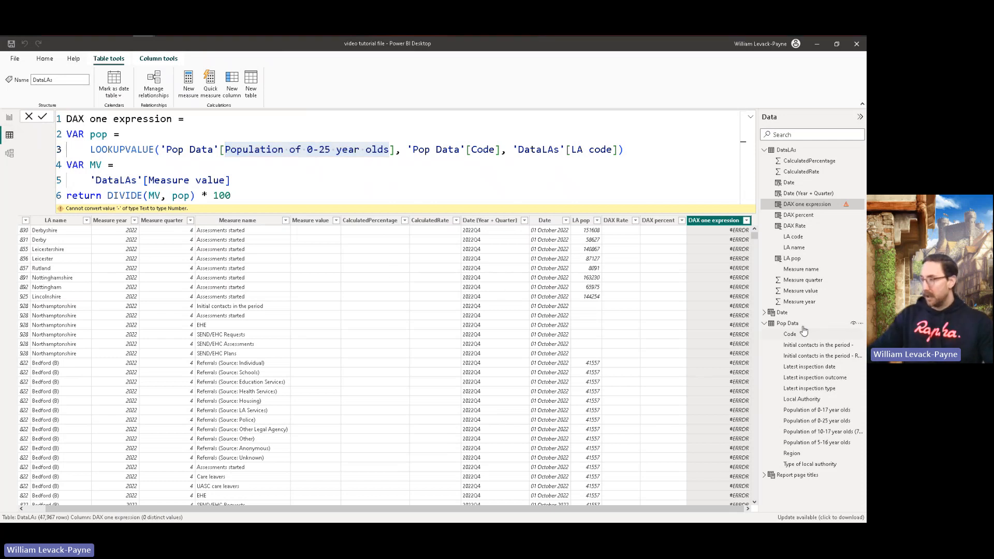
left_click(819, 422)
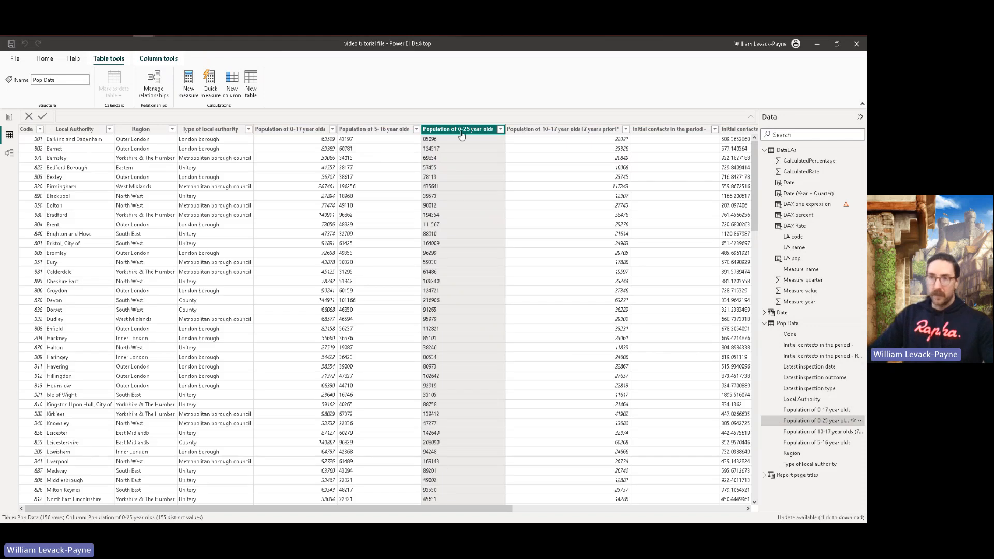
left_click(158, 58)
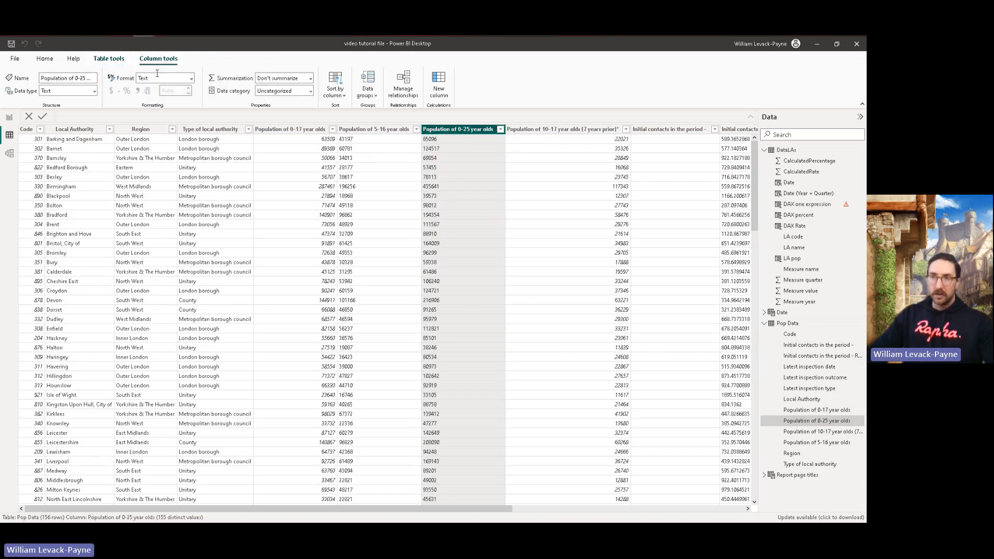
right_click(463, 129)
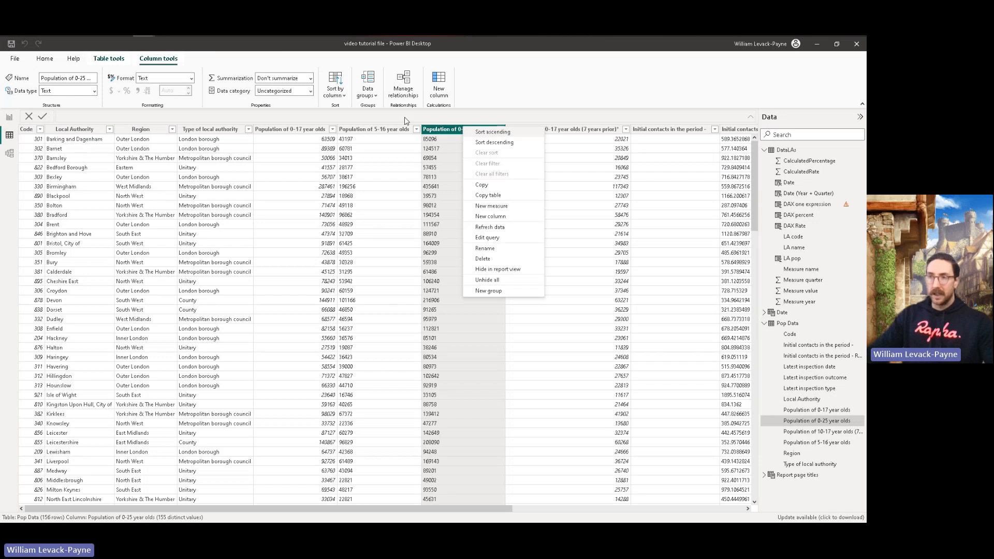
Step: In the Power Query Editor, change Pop Data's Population of 0-25 year olds column to the Whole Number type
left_click(44, 61)
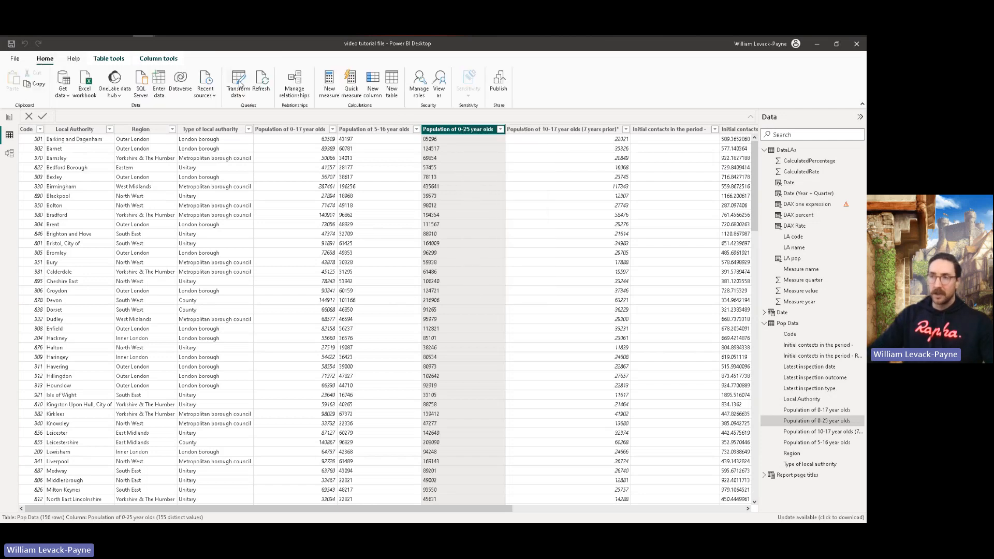
left_click(239, 85)
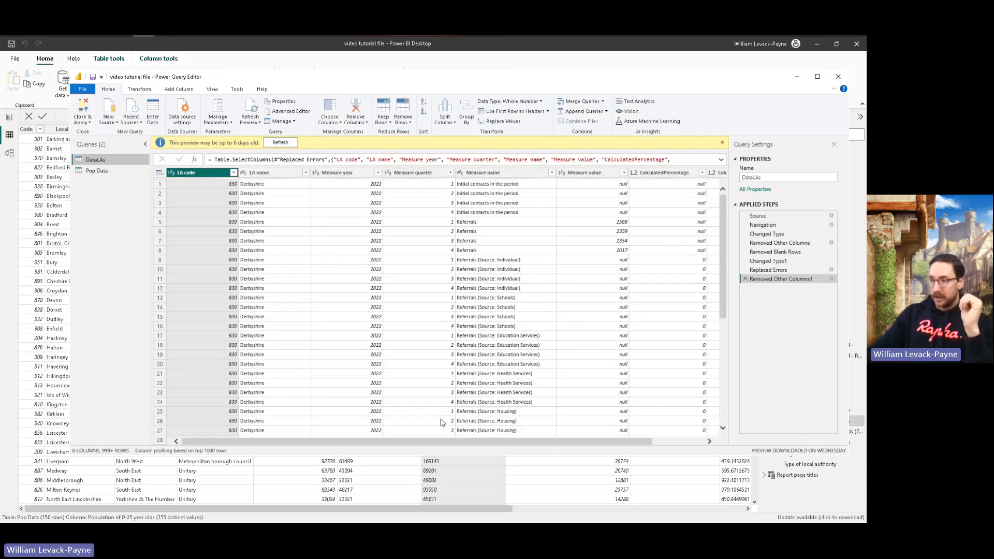
left_click_drag(444, 441, 503, 441)
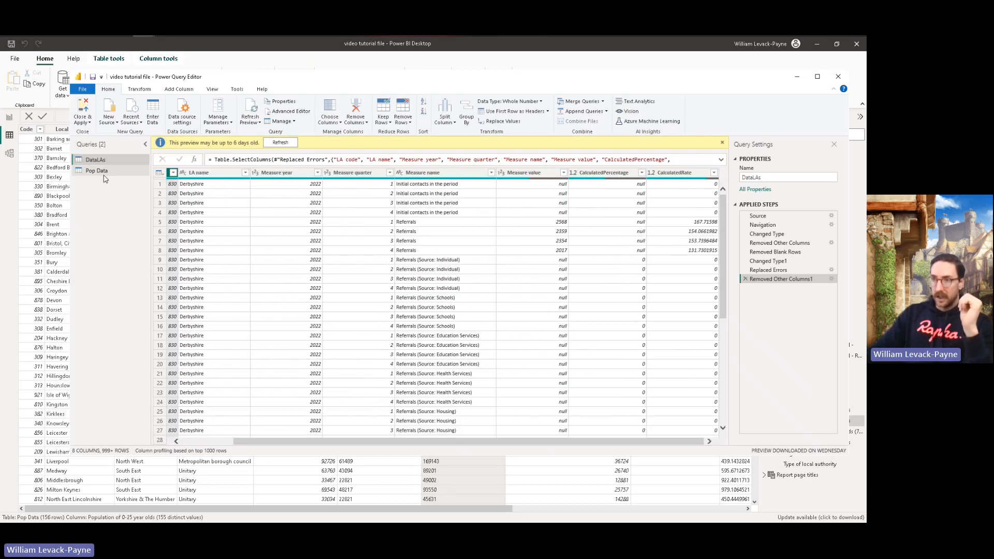
left_click(103, 173)
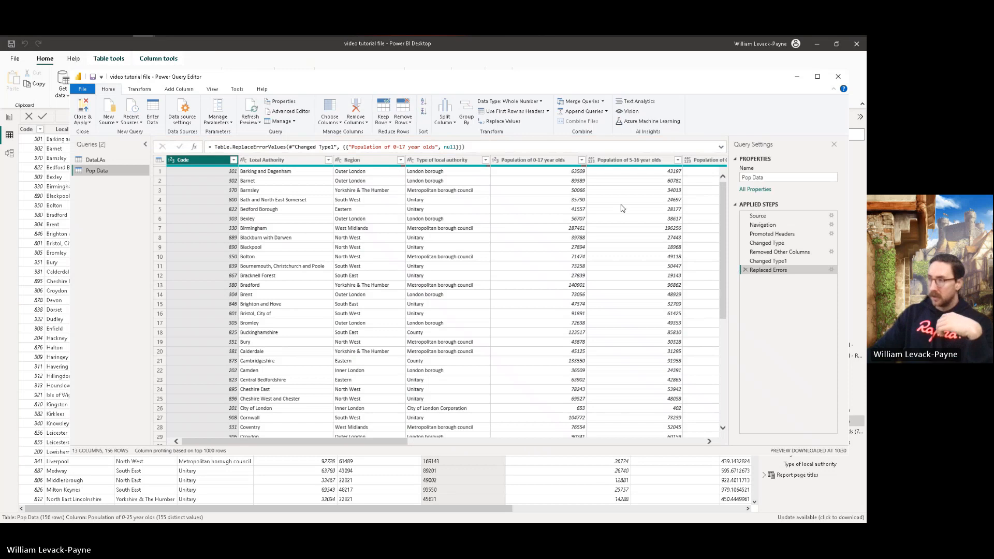
left_click_drag(405, 443, 495, 445)
left_click(495, 161)
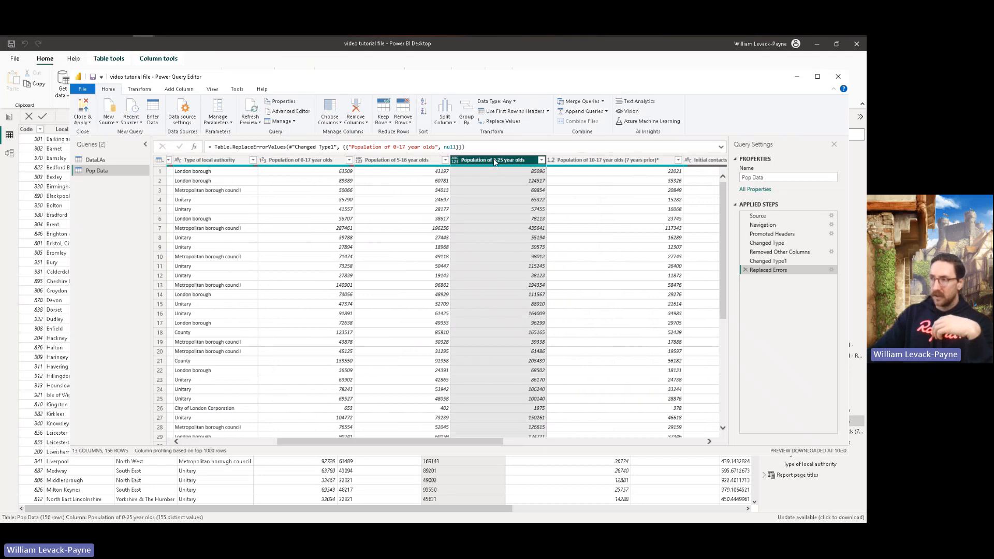
right_click(494, 162)
mouse_move(542, 260)
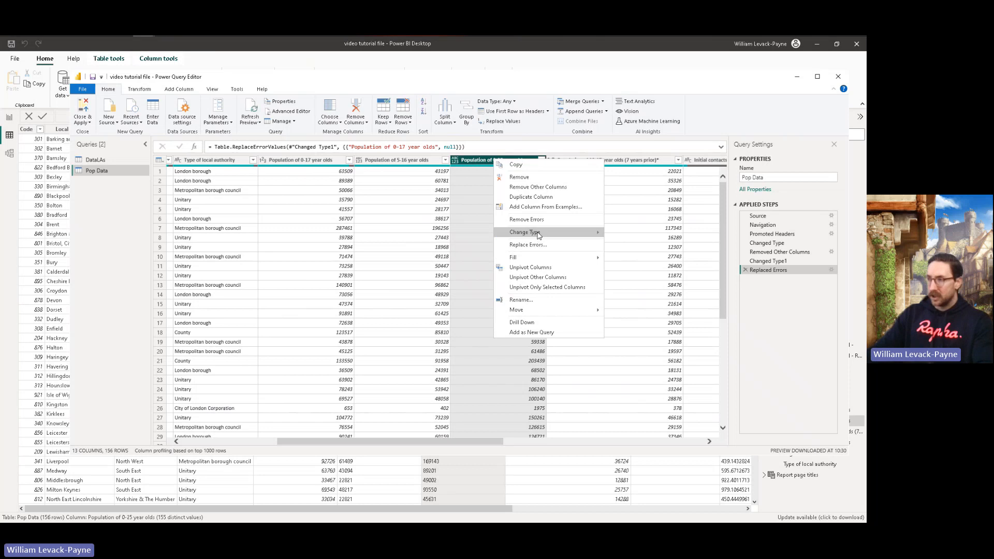
mouse_move(525, 232)
left_click(634, 254)
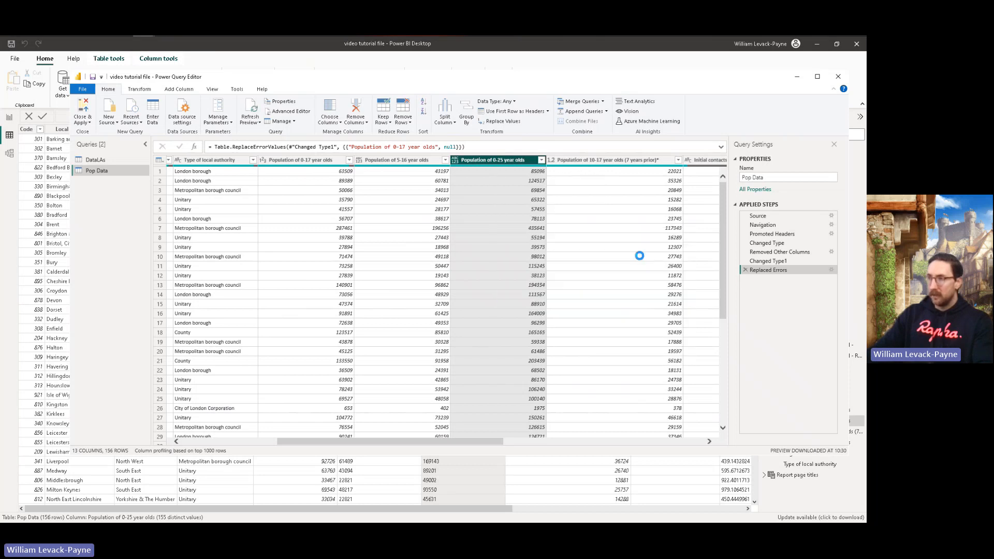
Step: Replace errors in the Population of 0-25 year olds column with null, and apply the query changes to the model
right_click(501, 162)
left_click(541, 275)
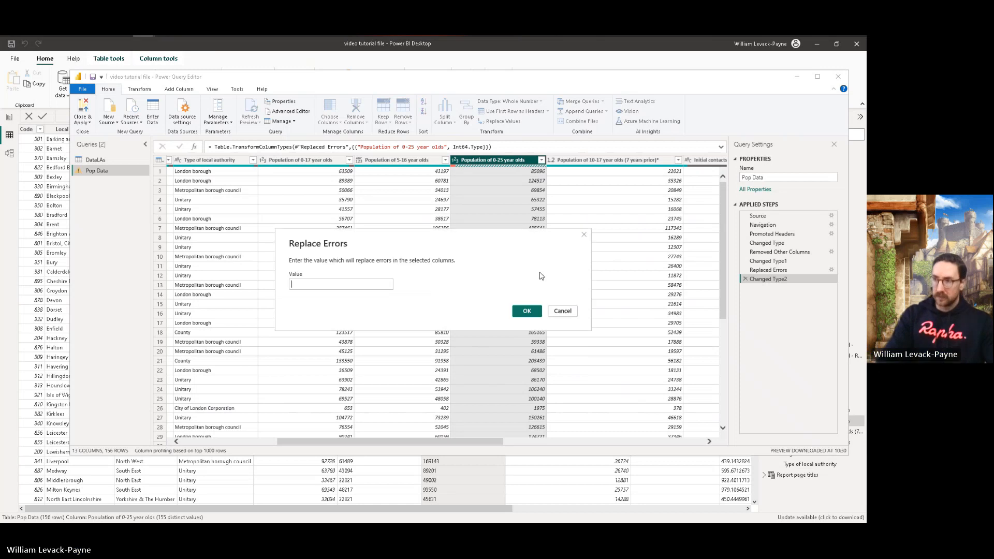
type("null")
left_click(533, 313)
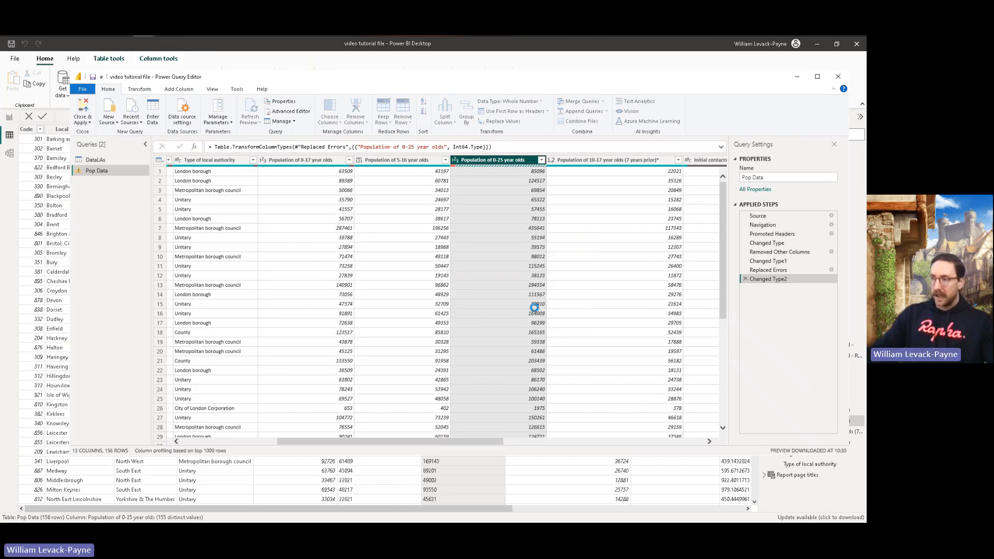
left_click(82, 106)
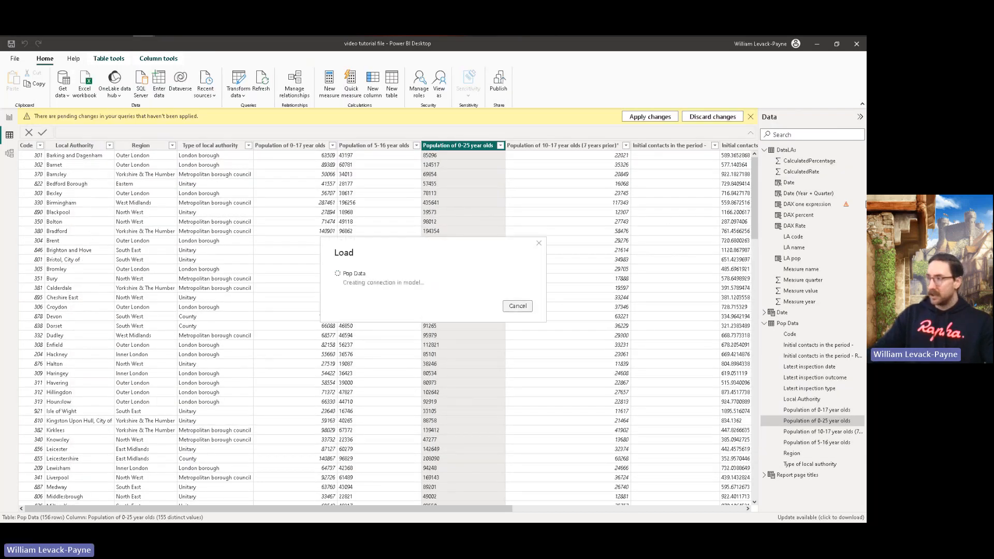
Step: Compare the DAX one expression and DAX percent values with CalculatedPercentage and CalculatedRate across the DataLAs rows
left_click(810, 206)
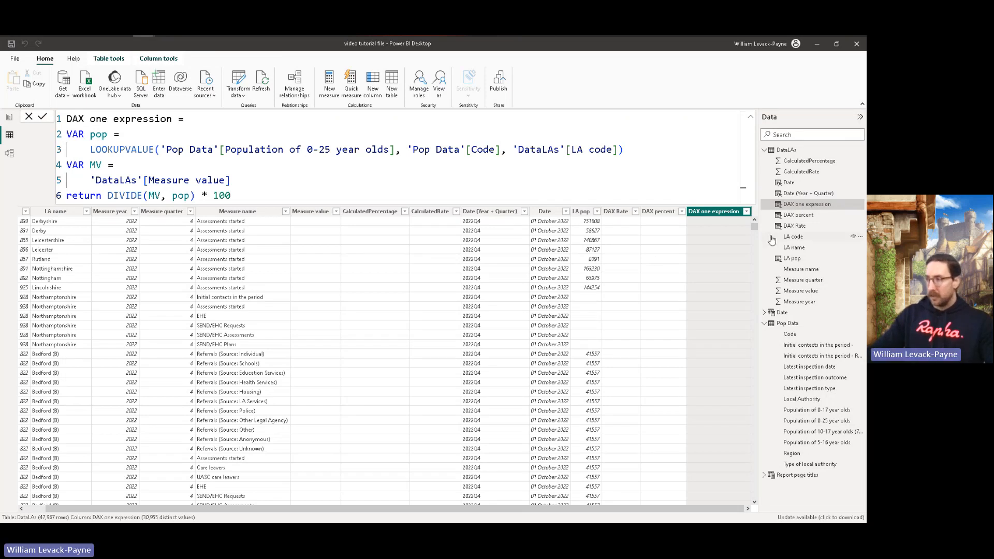
left_click_drag(755, 226, 754, 251)
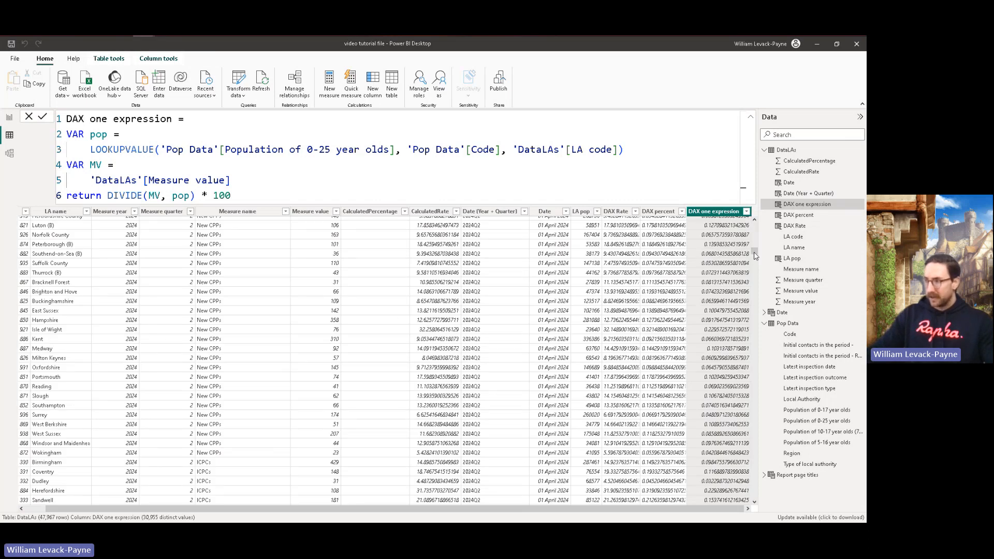
left_click_drag(756, 253, 771, 376)
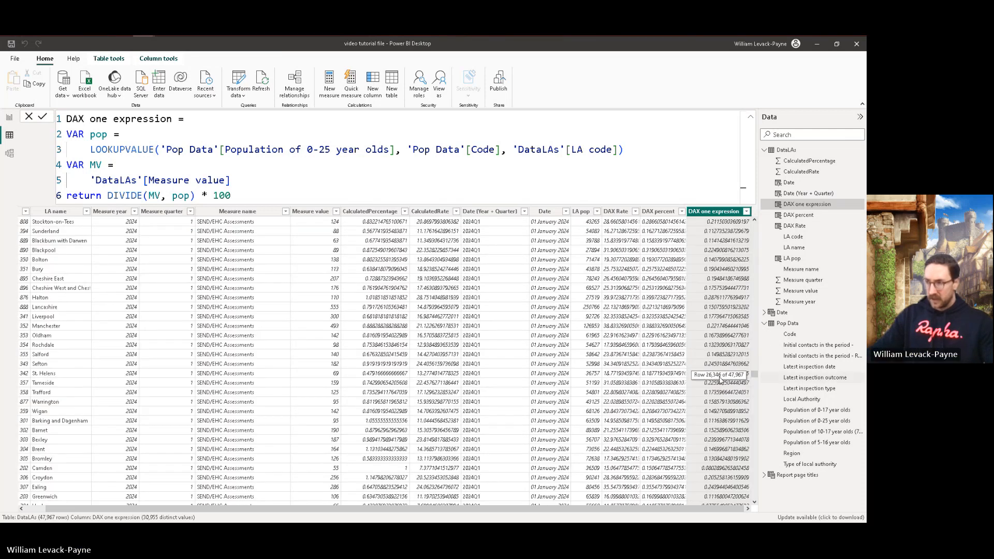
left_click(390, 365)
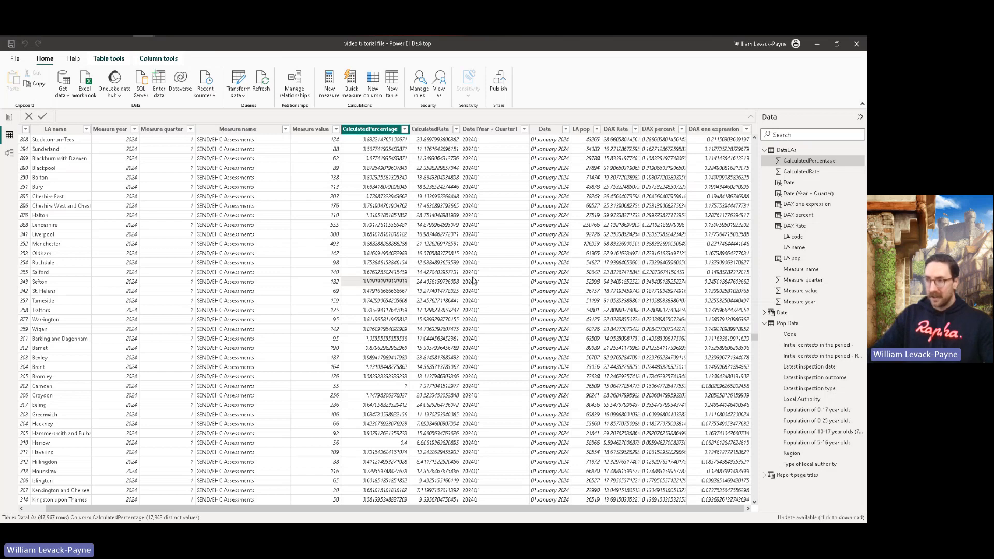
left_click(437, 286)
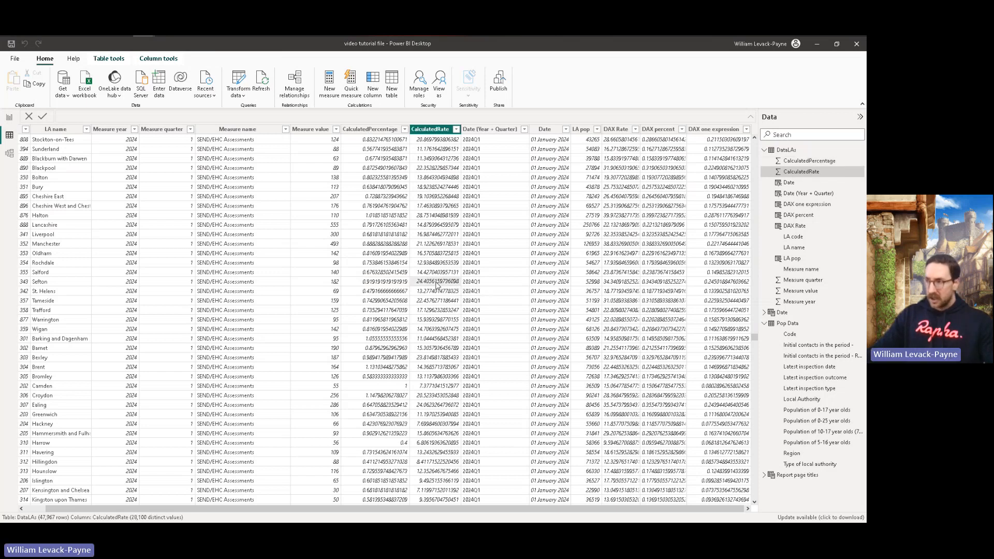
left_click_drag(755, 340, 754, 351)
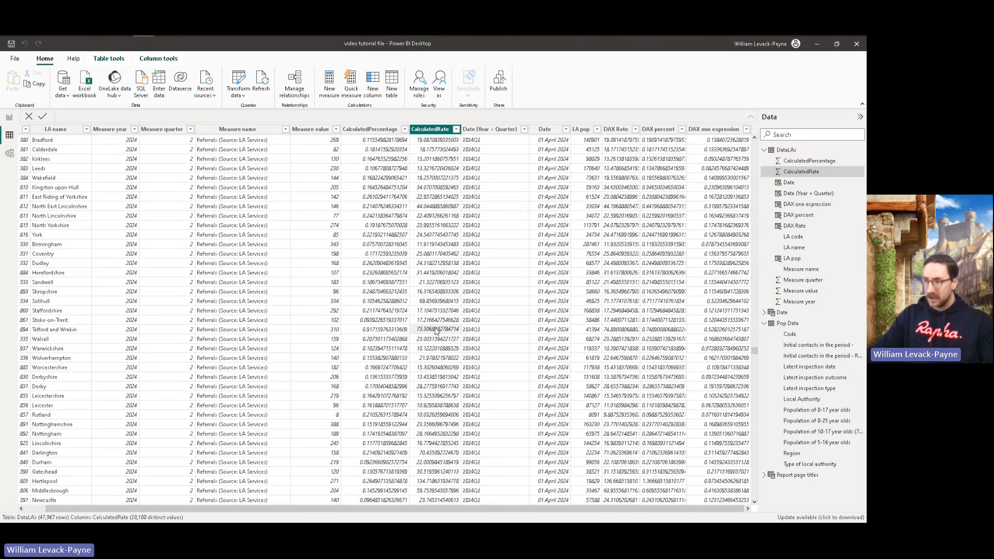
left_click(653, 331)
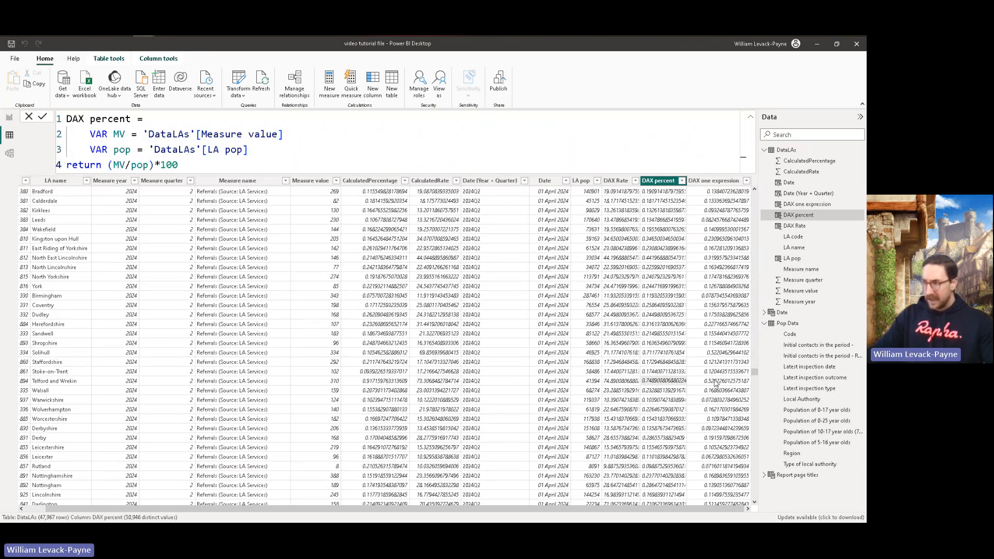
left_click(371, 383)
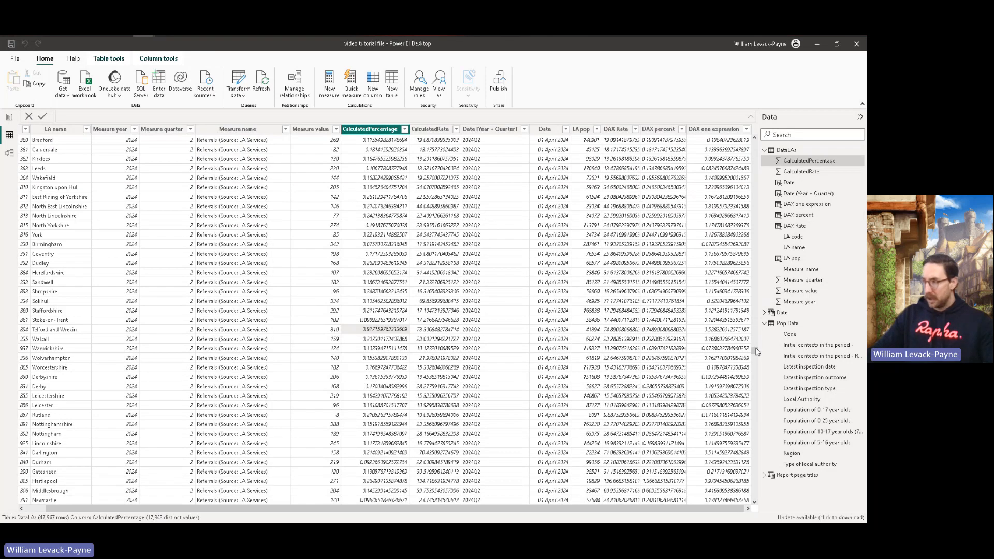
left_click_drag(754, 351, 754, 373)
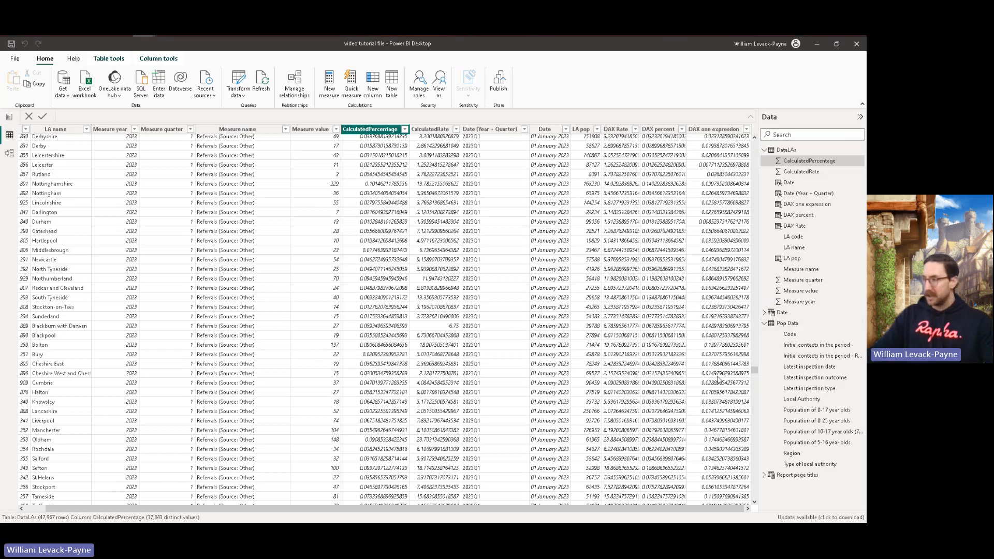
left_click_drag(755, 370, 714, 133)
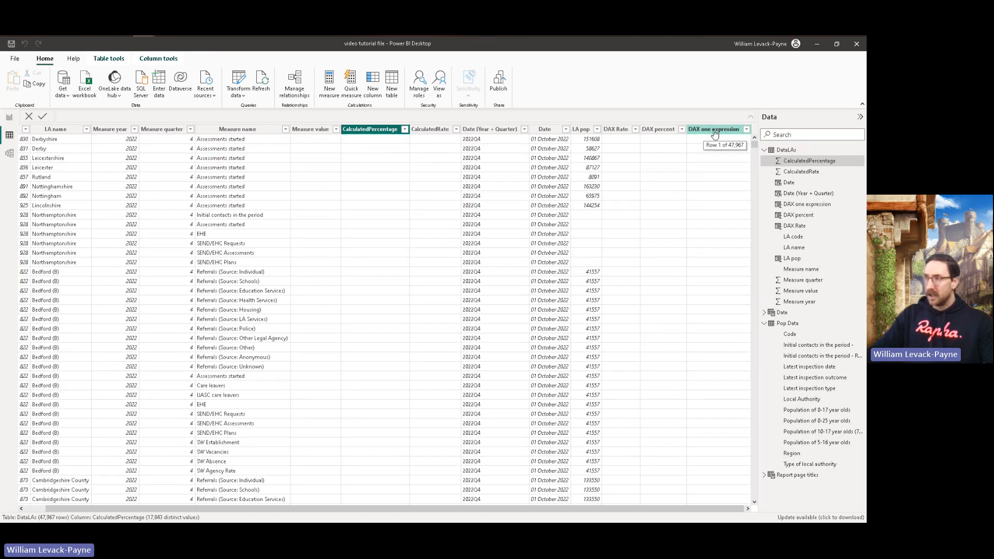
Step: Review the DAX percent formula's variables and return line against the DAX one expression formula
left_click(659, 129)
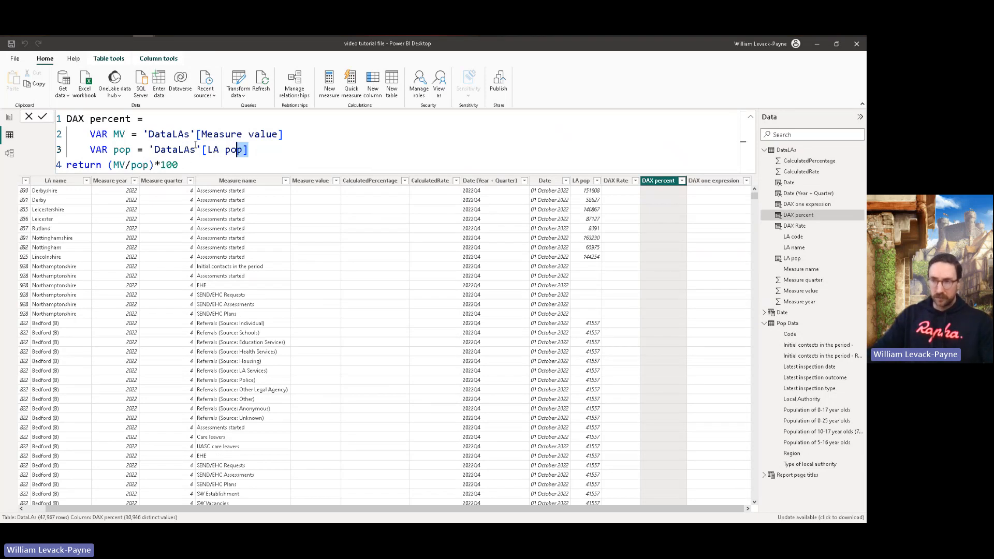
left_click_drag(254, 151, 48, 116)
left_click(306, 163)
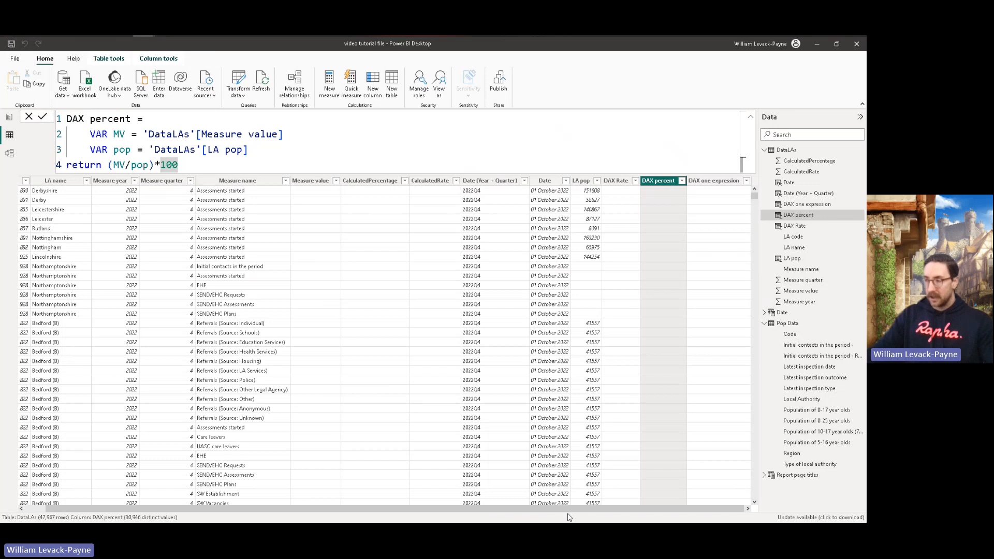
left_click(445, 219)
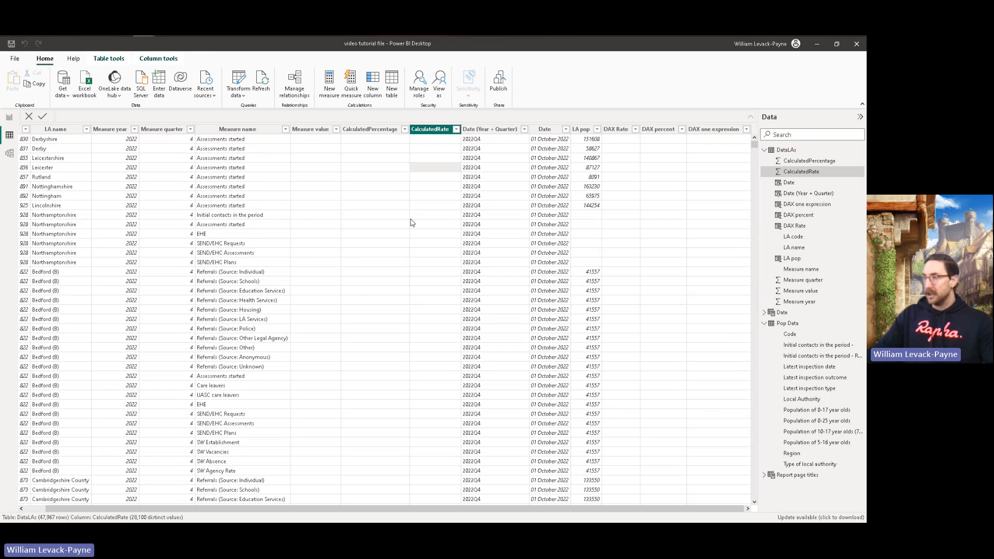
left_click(710, 135)
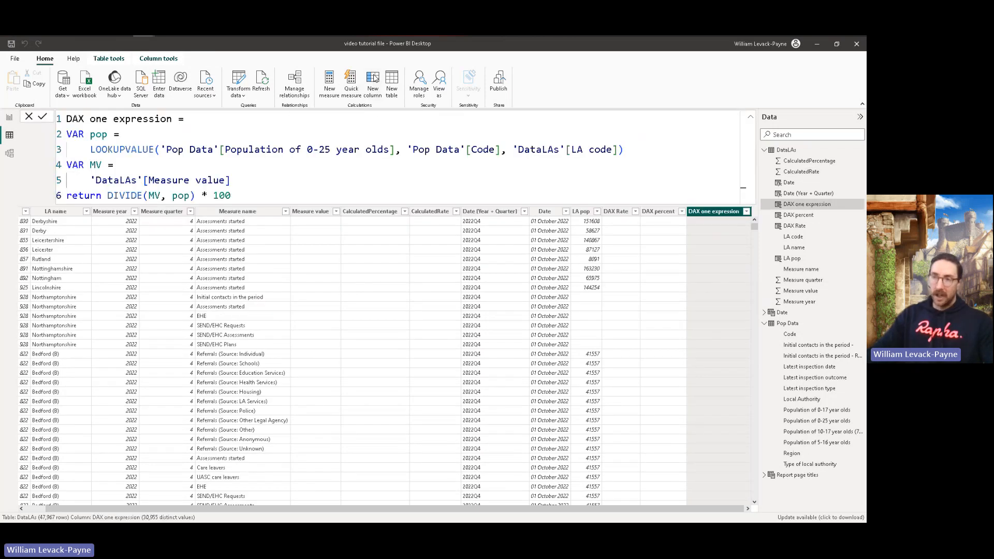
Step: Start a new calculated column in DataLAs and name it MeasureConcern, ready for its expression after the equals sign
left_click(373, 77)
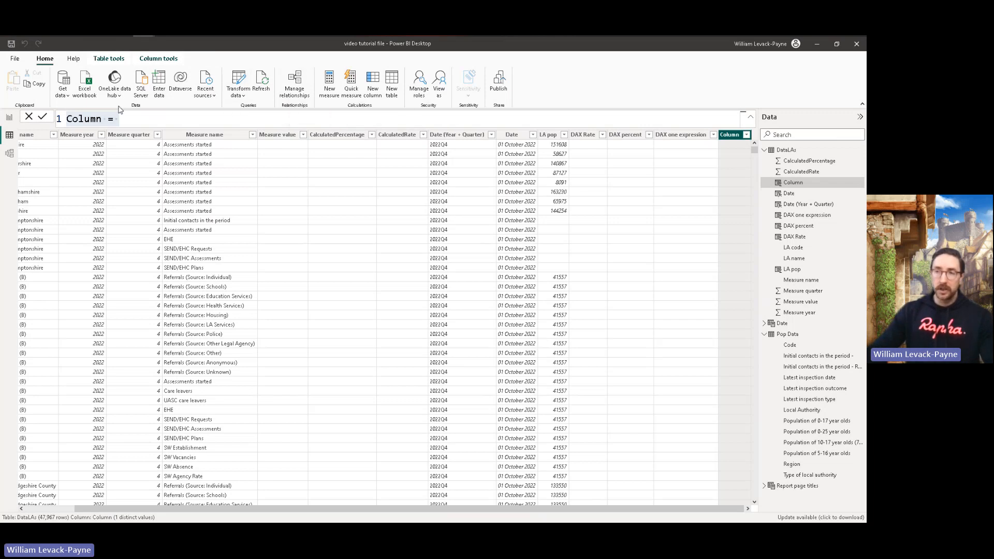
triple_click(103, 120)
left_click_drag(104, 120, 50, 127)
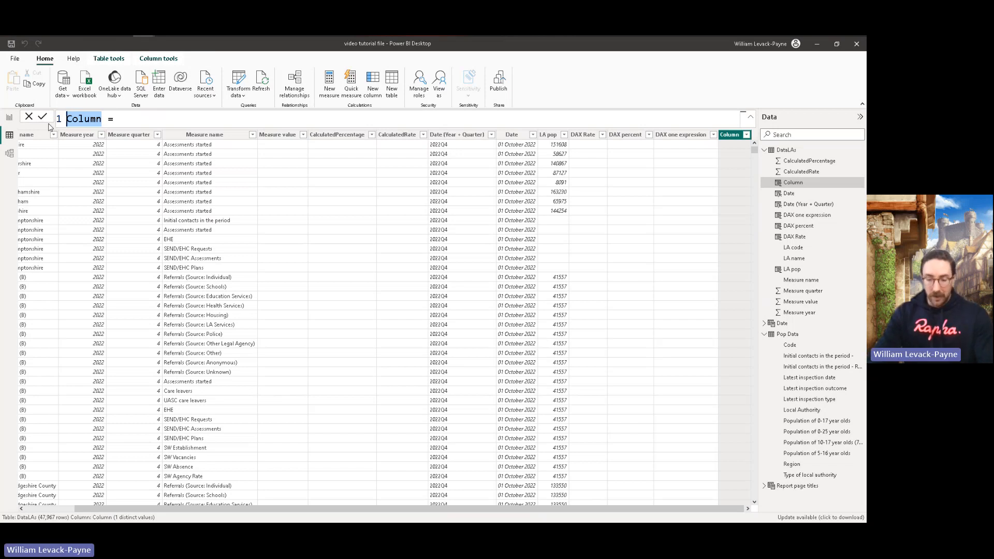
type("MeasureCn")
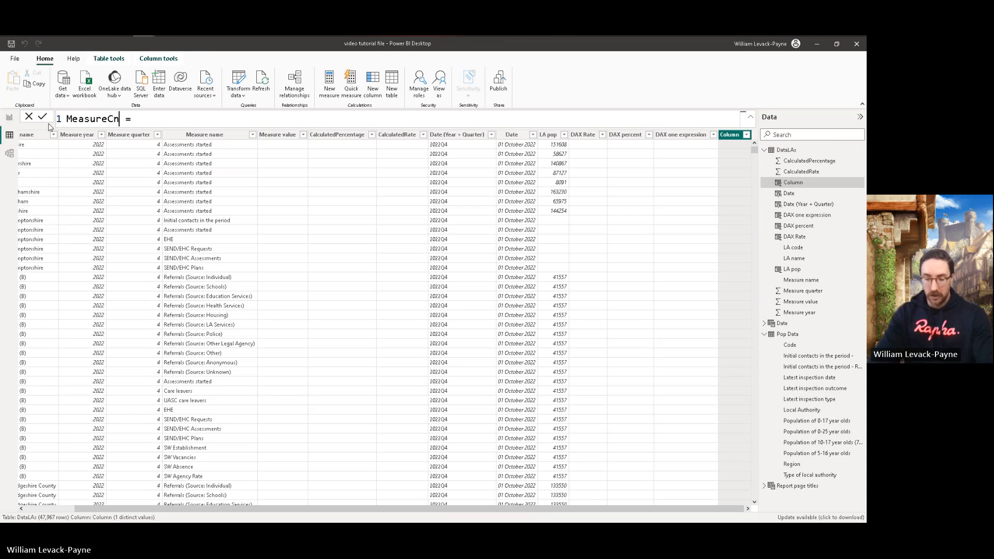
type("ncern")
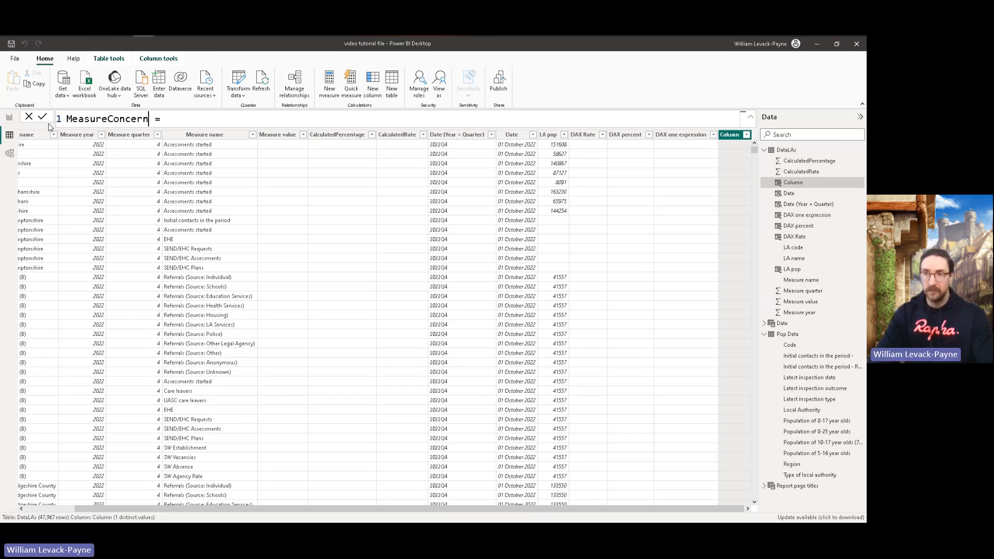
key("Right")
key("Right")
key("Right")
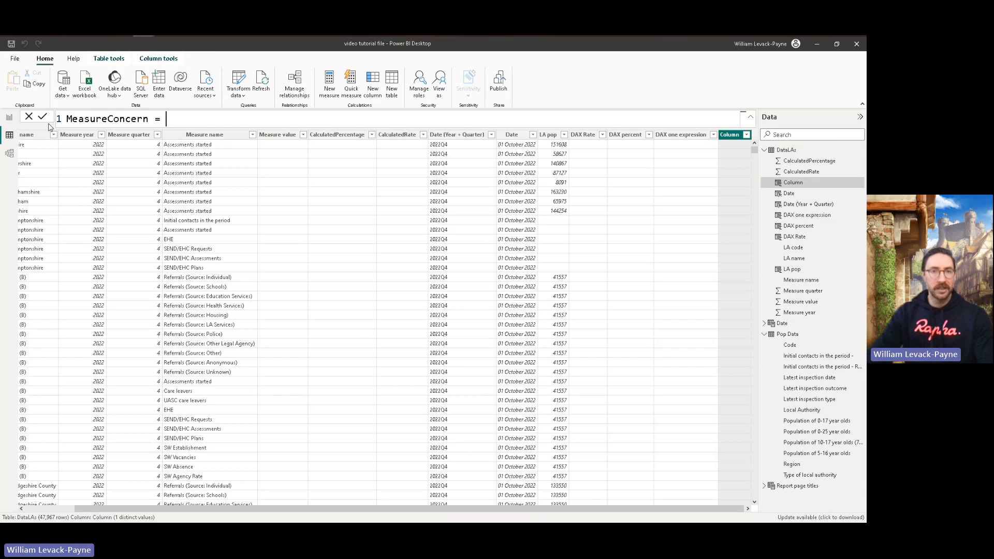
Step: Begin the MeasureConcern expression on an indented second line with SWITCH(TRUE(), and place its closing bracket on a third line
key("shift+Return")
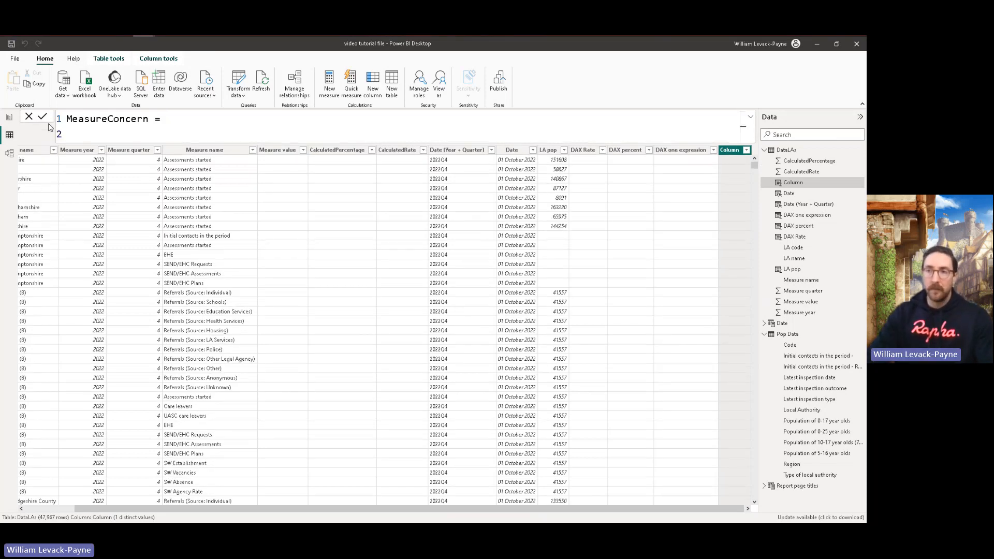
key("Tab")
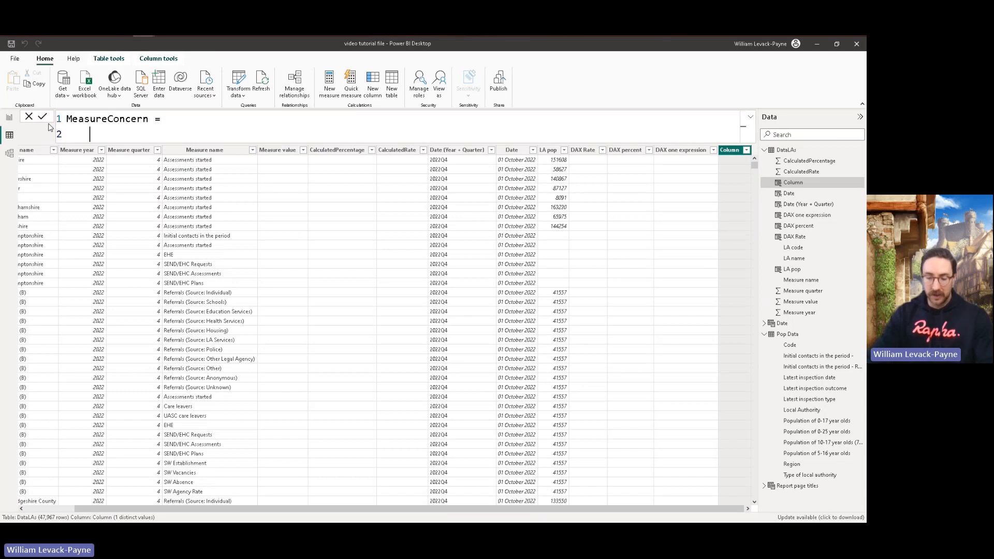
type("SWITCH")
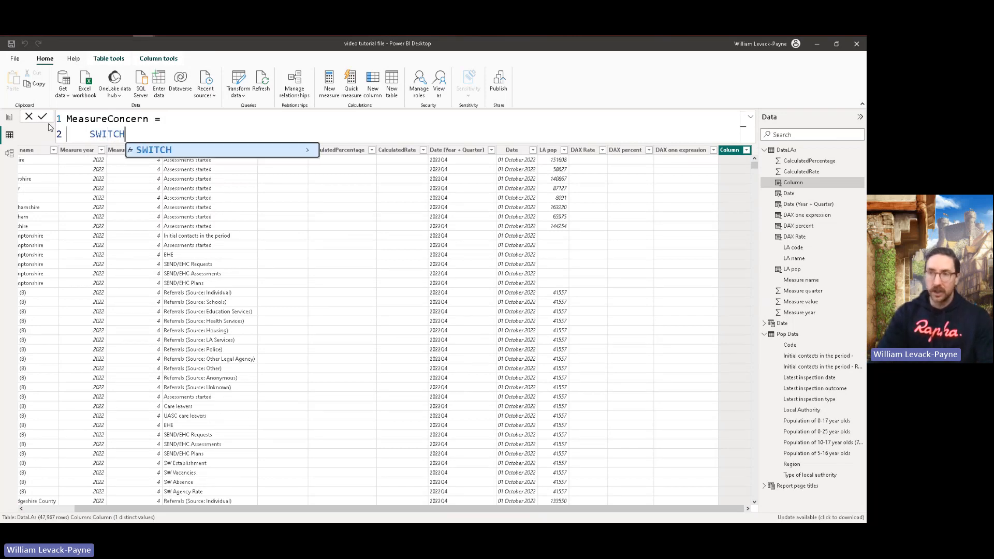
type("()")
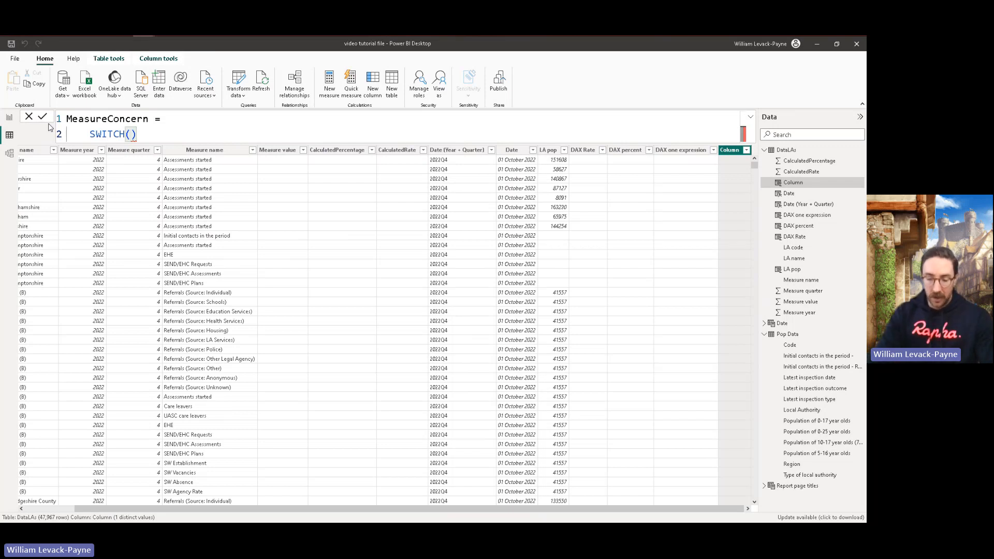
type("TRUE()")
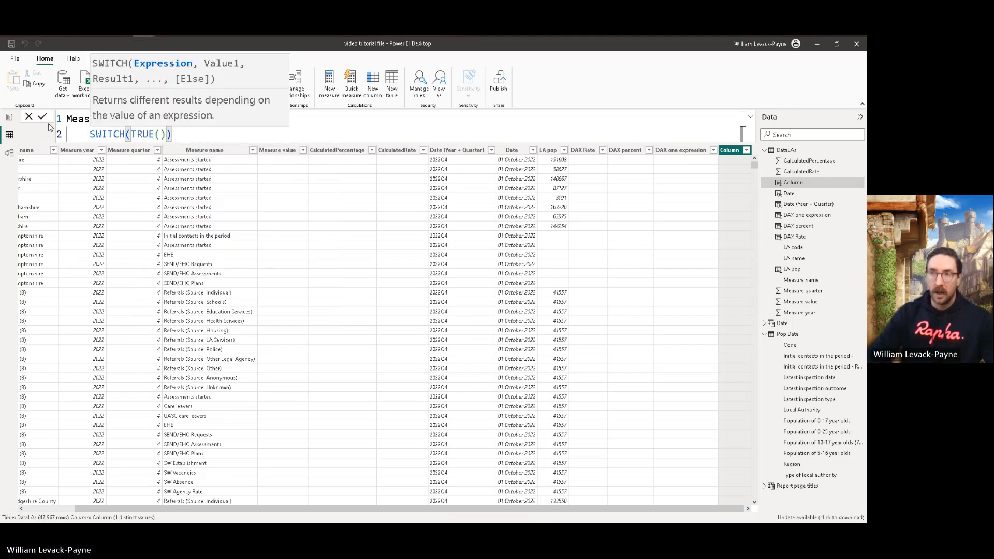
type(",")
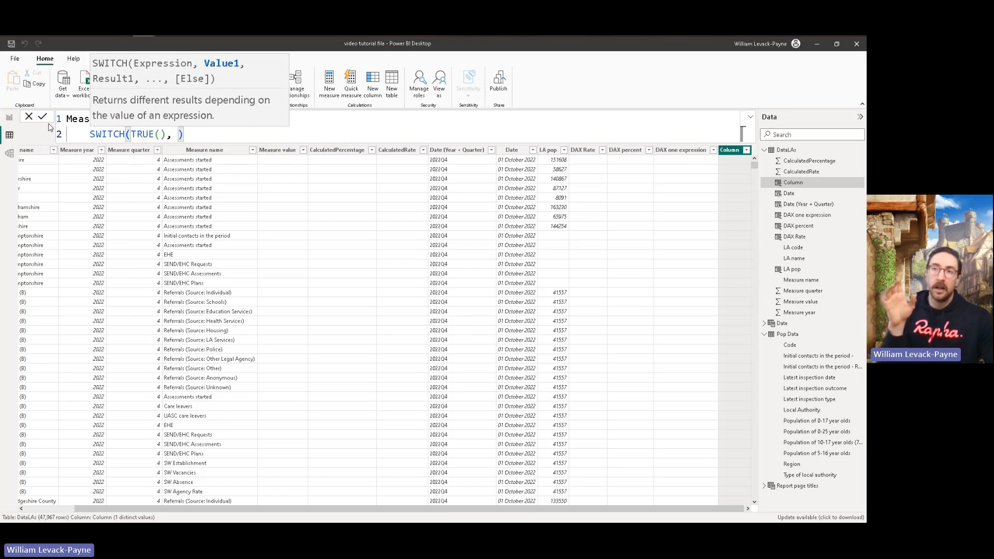
key("shift+Return")
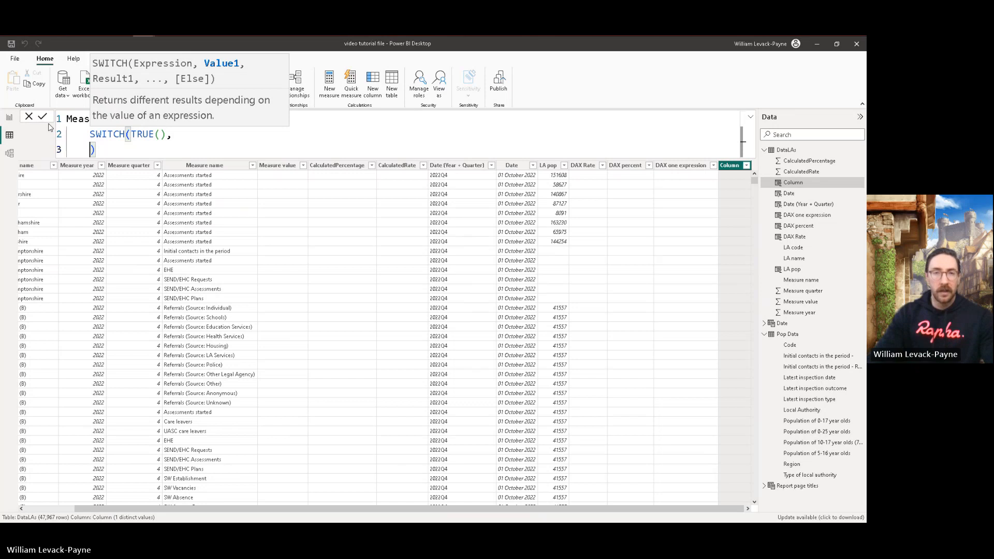
Step: Add the first SWITCH condition, 'DataLAs'[CalculatedRate] >= 500, returning "High", and start a new line after it
type("'Data")
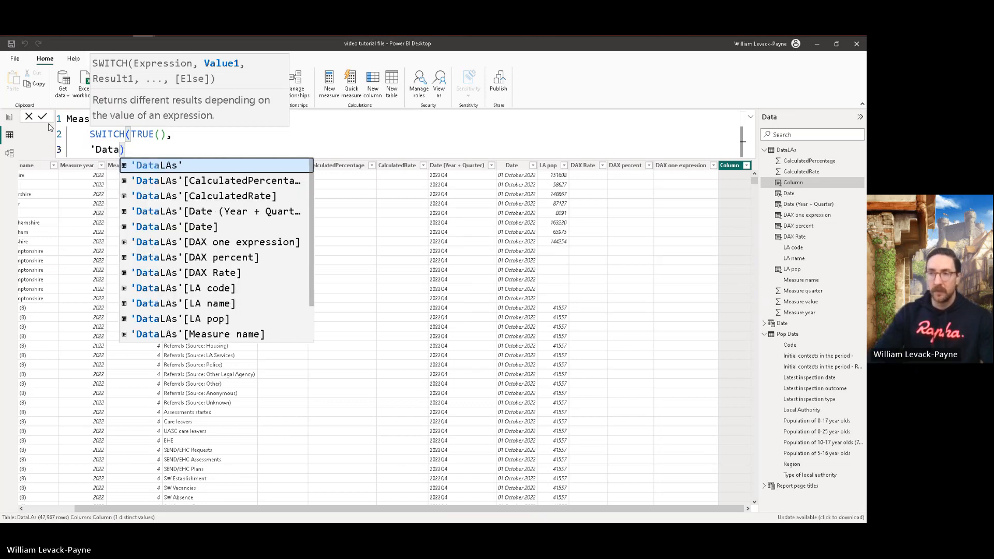
key("Down")
key("Down")
key("Down")
key("Down")
key("Down")
key("Down")
key("Down")
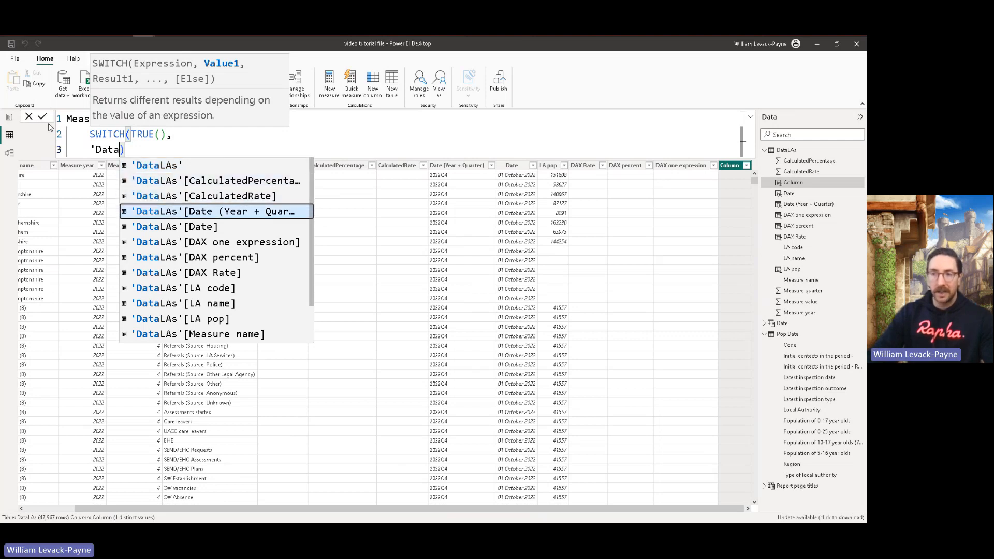
key("Up")
key("Up")
key("Up")
key("Up")
key("Up")
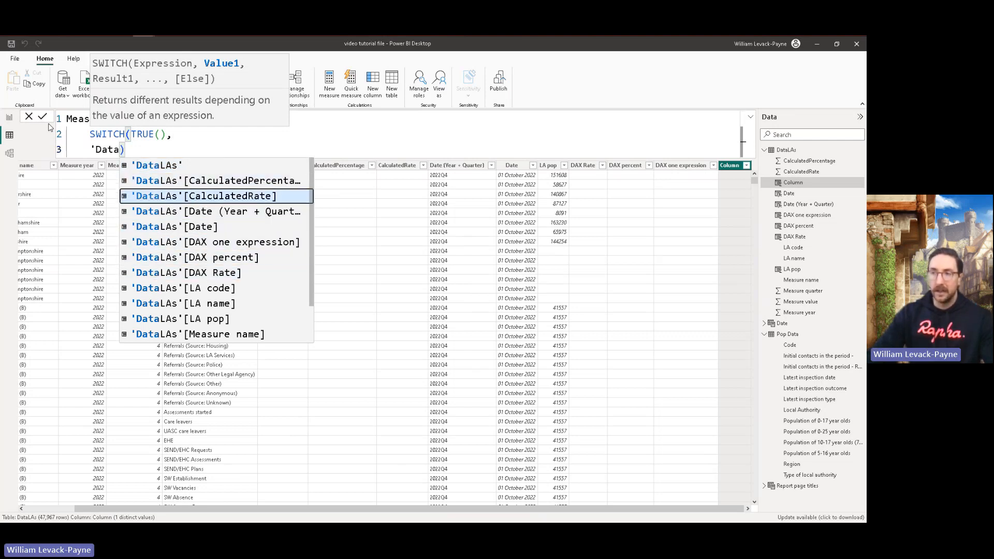
key("Tab")
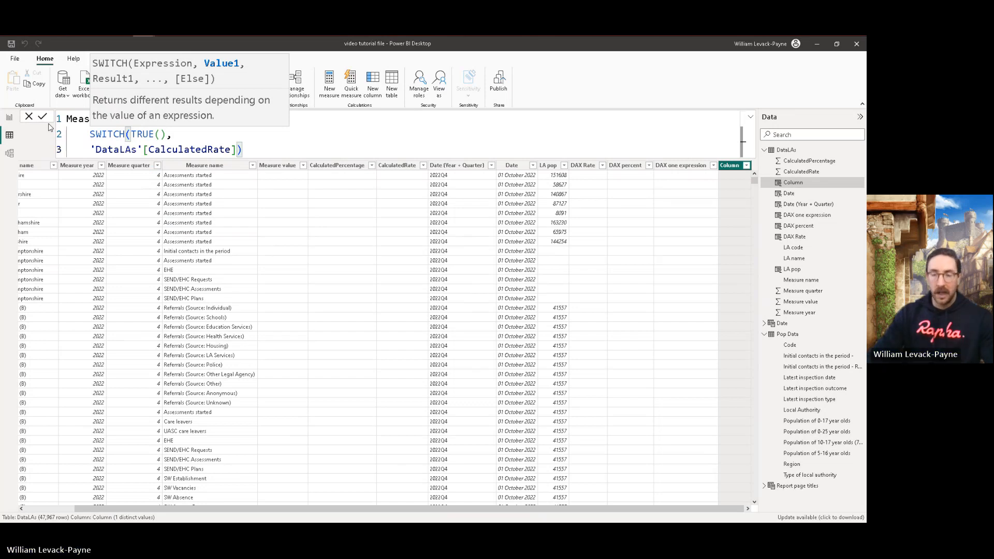
type(">= ")
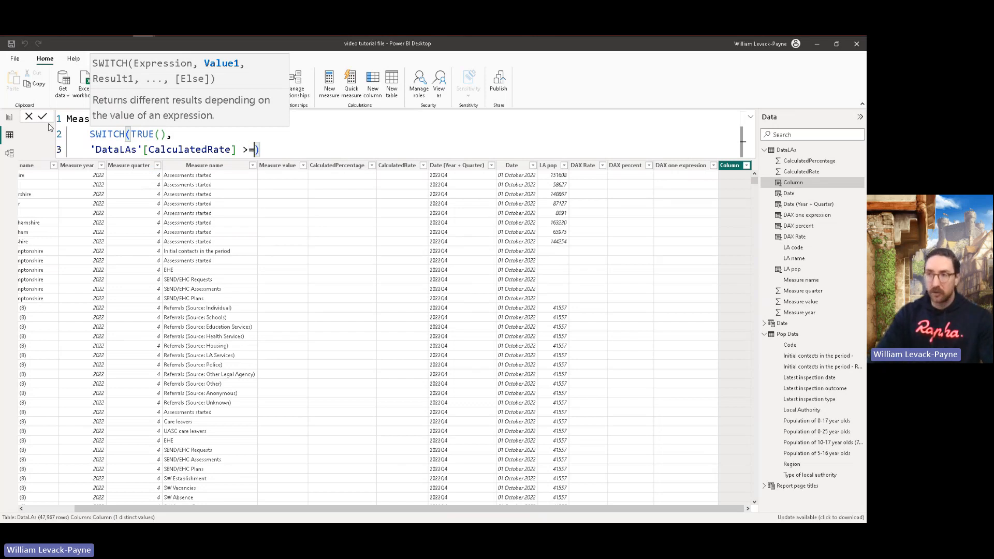
type("500, ")
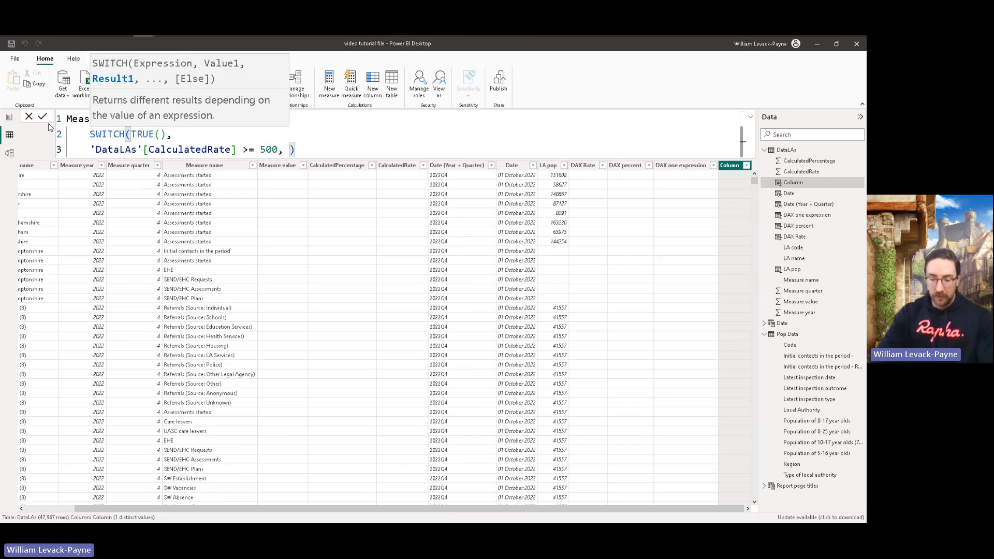
type("\"High")
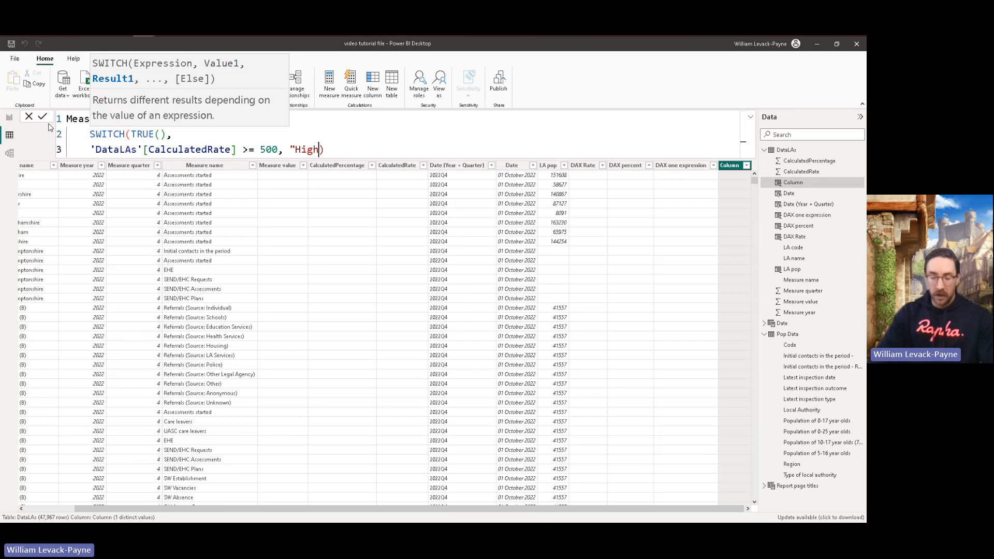
type("\",")
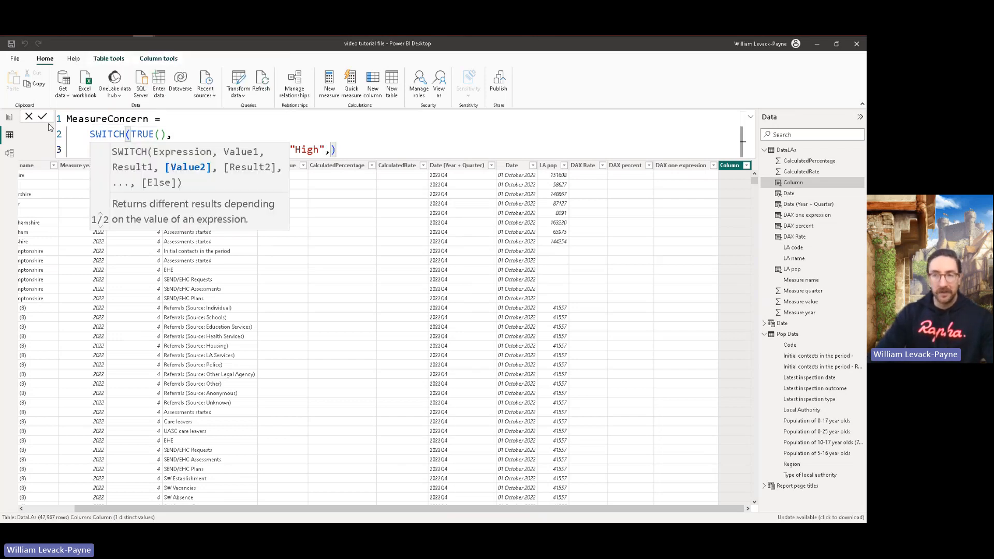
key("shift+Return")
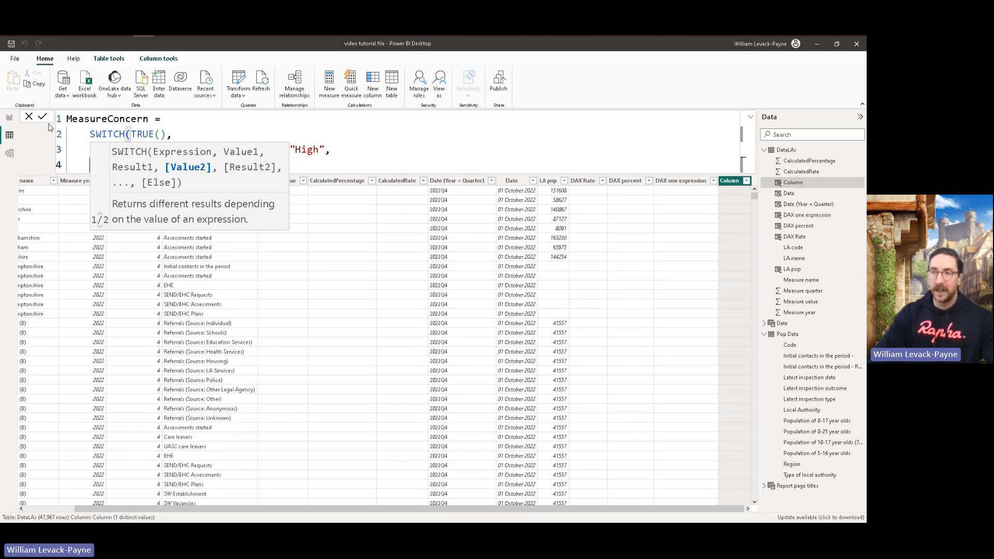
Step: Review how the TRUE() expression relates to the CalculatedRate condition and its High result in the SWITCH formula
left_click(230, 128)
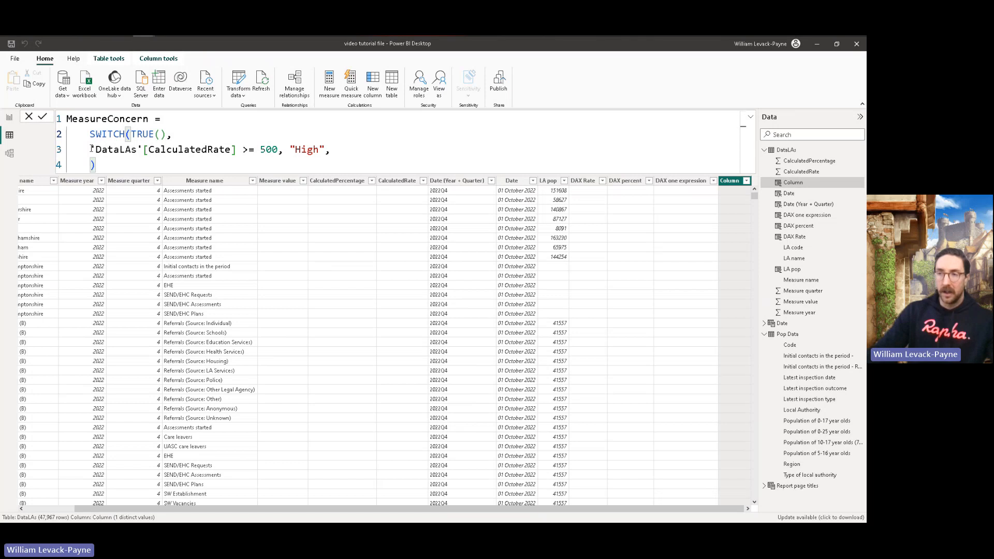
left_click_drag(91, 149, 333, 150)
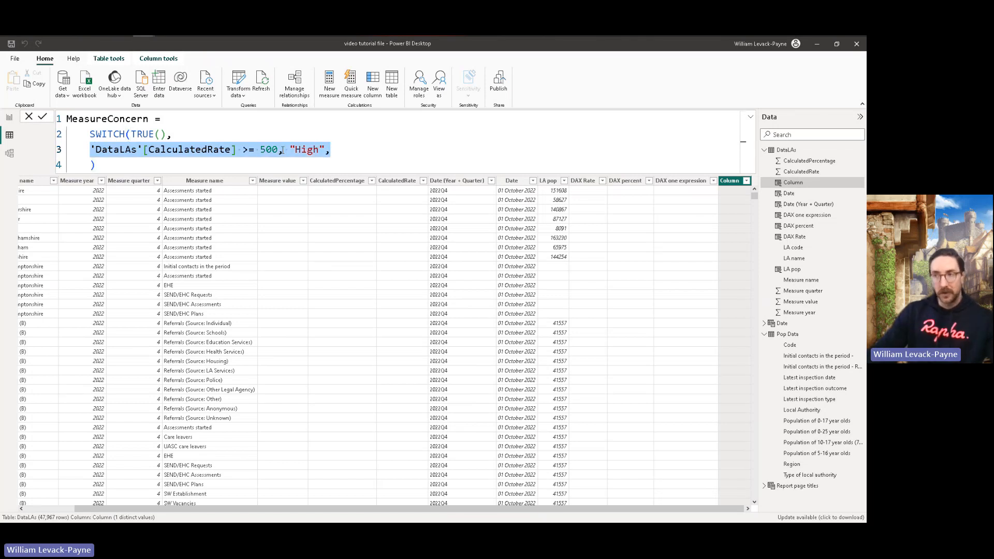
left_click_drag(130, 134, 166, 134)
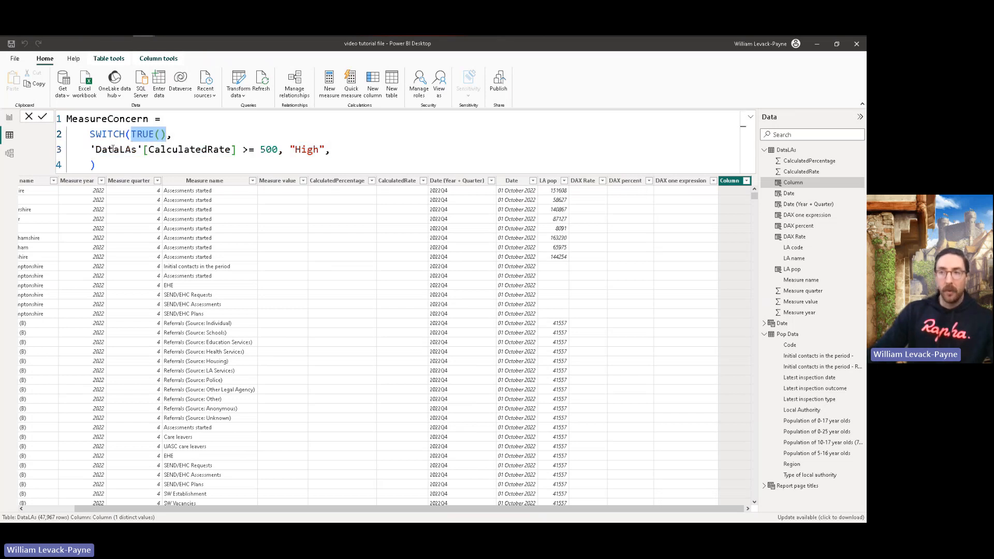
left_click_drag(91, 150, 290, 150)
left_click(333, 152)
Step: Add a second SWITCH condition, 'DataLAs'[CalculatedRate] >= 100, returning "Medium" followed by a comma, and commit the MeasureConcern formula
left_click(92, 165)
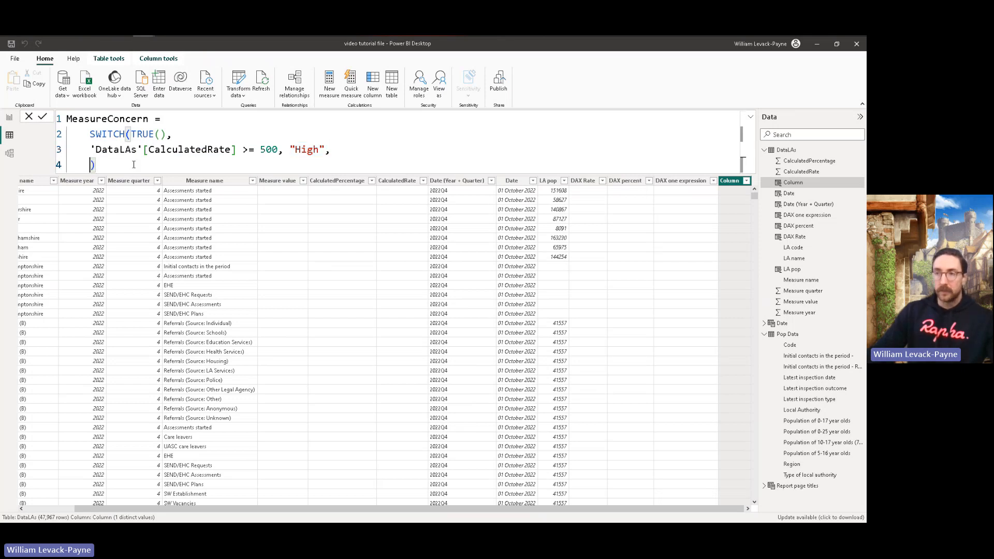
type("Data")
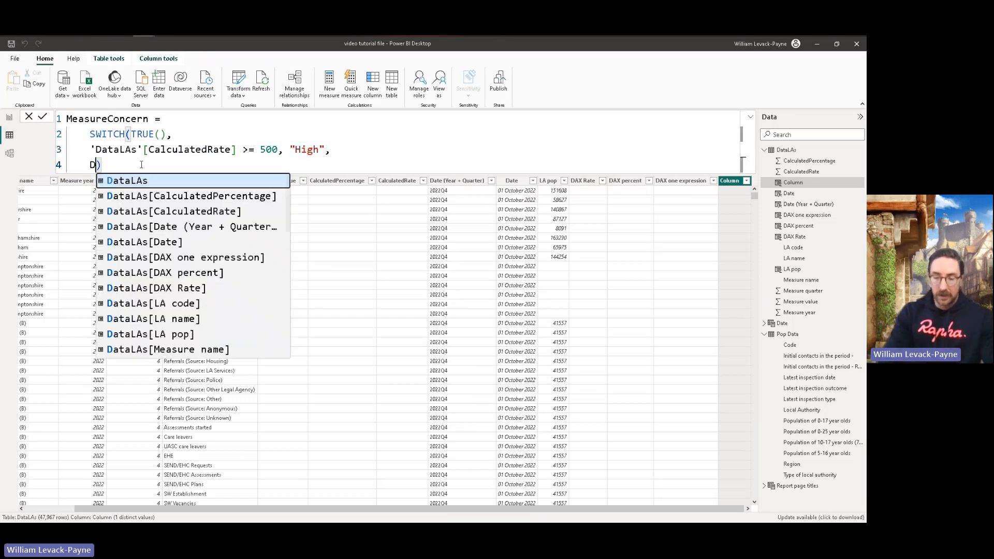
key("BackSpace")
key("BackSpace")
key("BackSpace")
key("BackSpace")
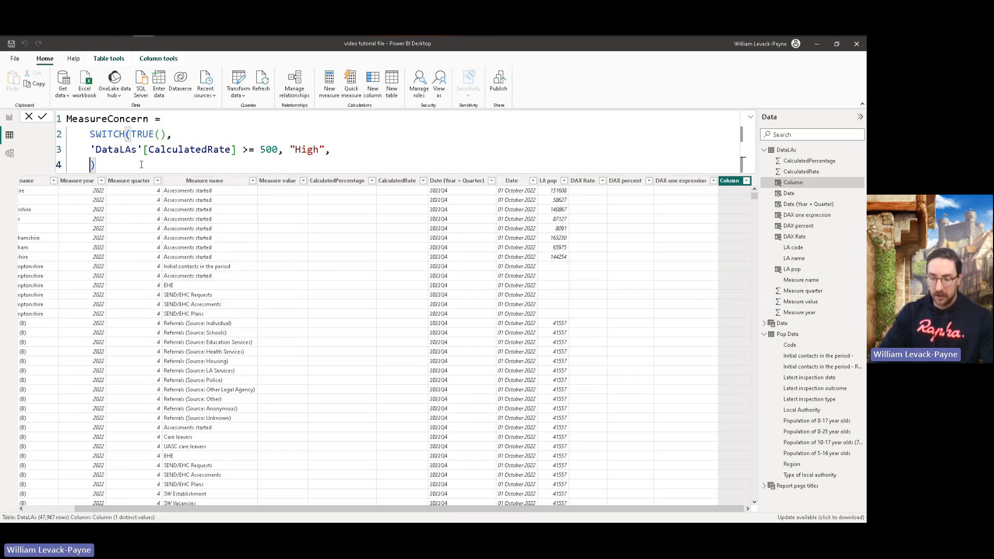
type("'Data")
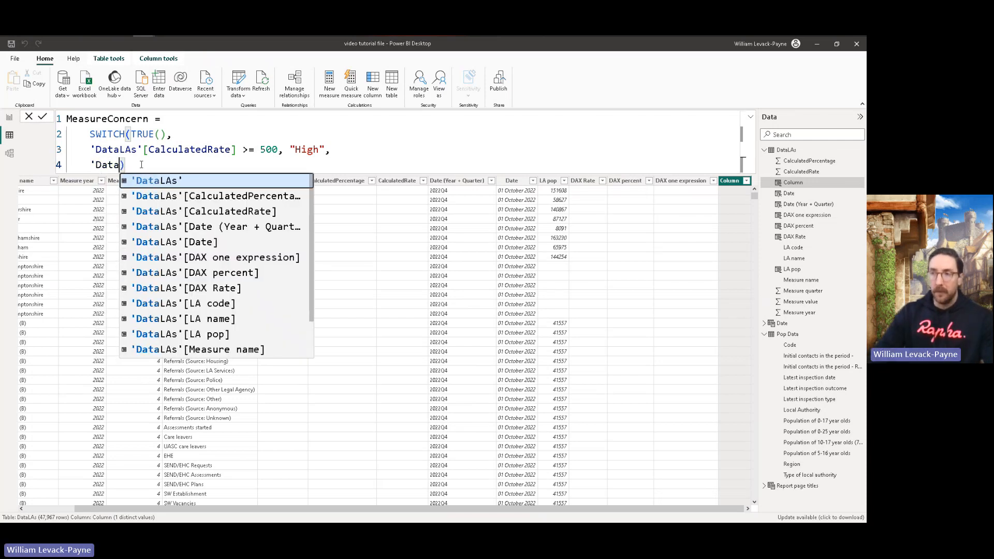
key("Down")
key("Down")
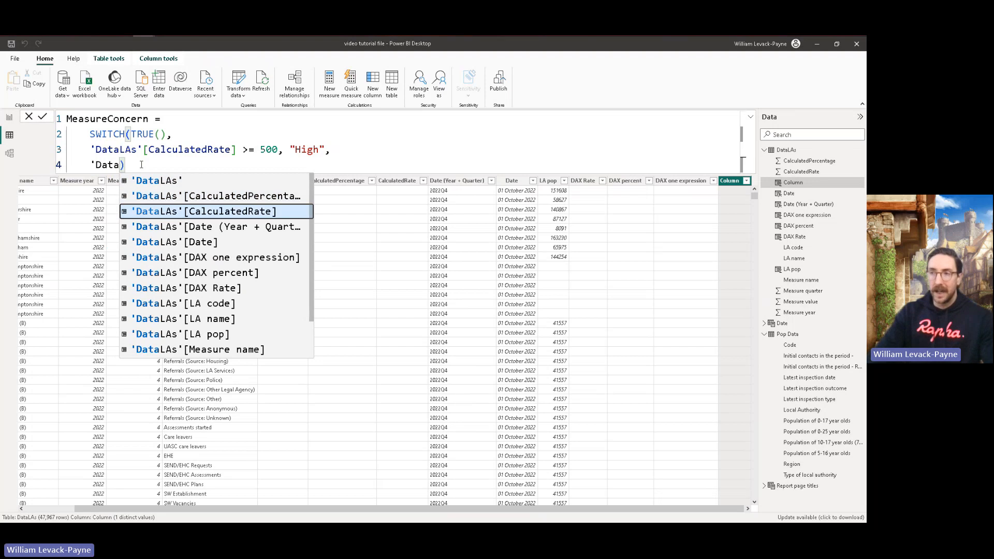
key("Tab")
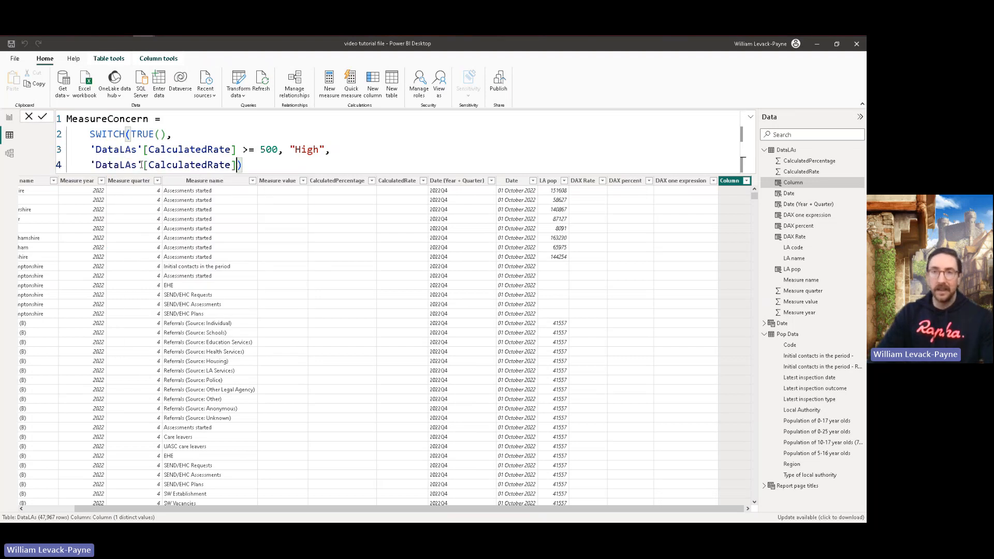
type(">= 100,")
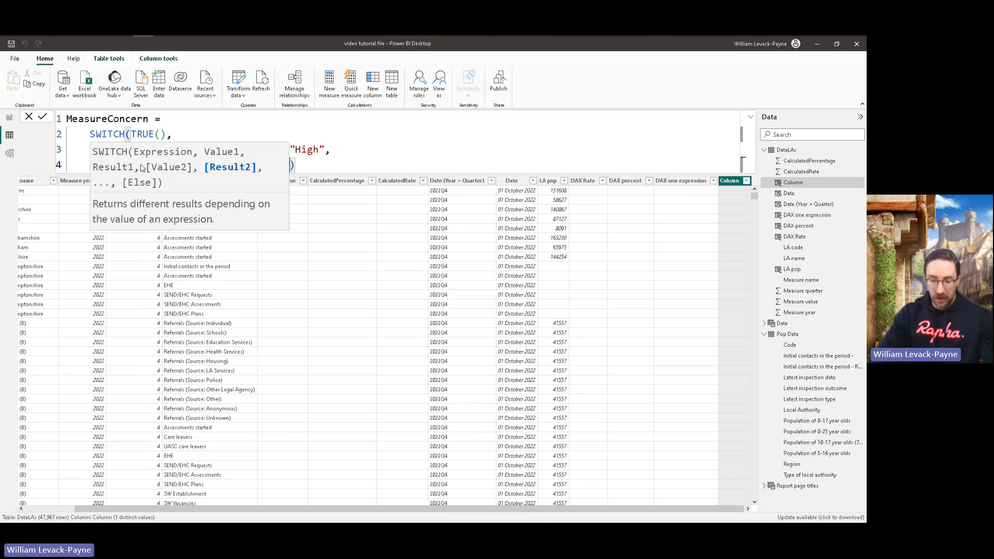
type(" \"Medi")
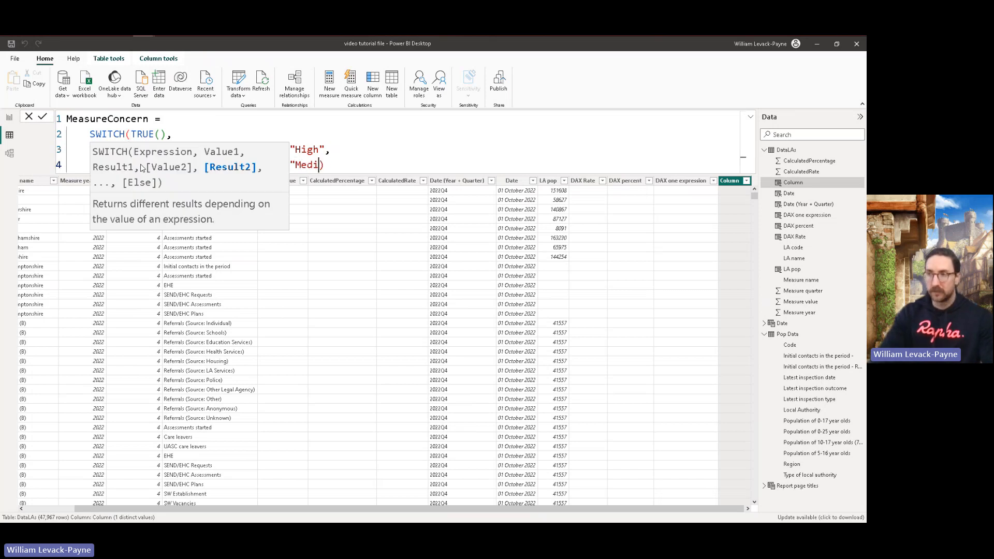
type("um")
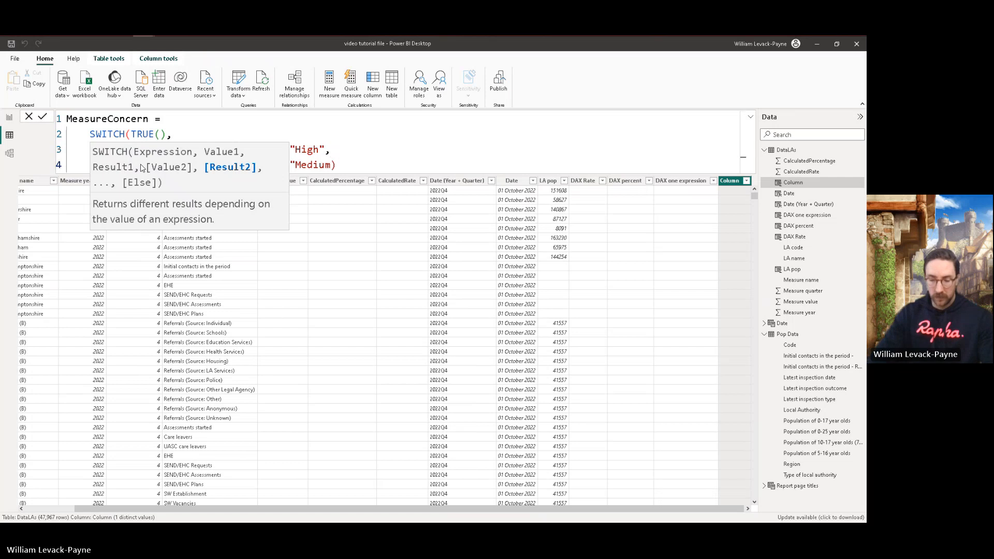
type("\",")
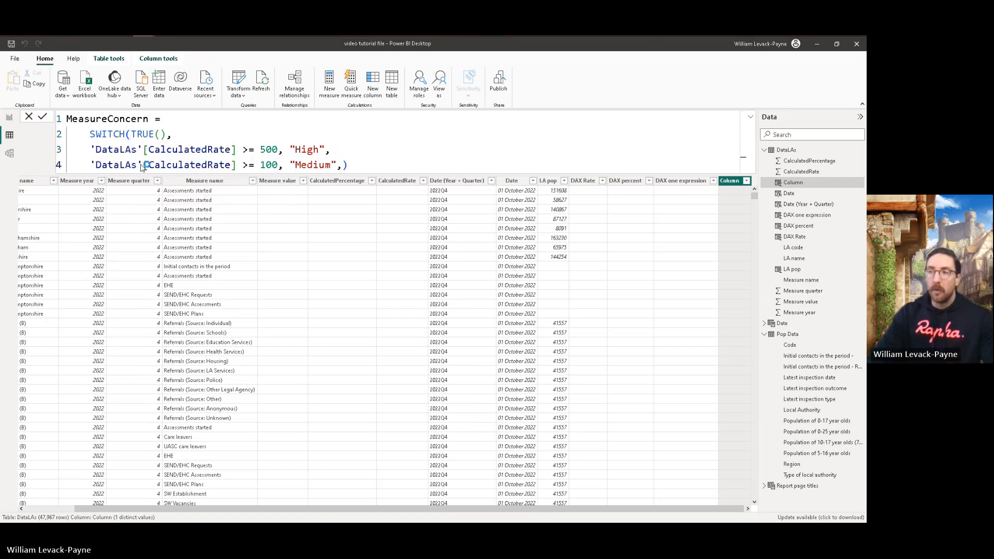
key("Return")
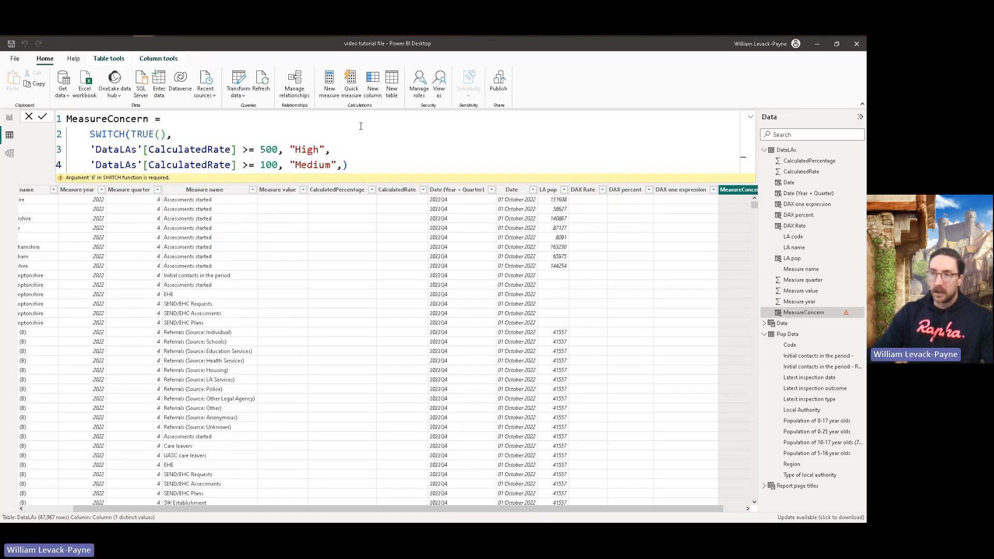
Step: Move the closing bracket of the SWITCH function onto a new fifth line and review the High and Medium conditions above it
left_click(343, 165)
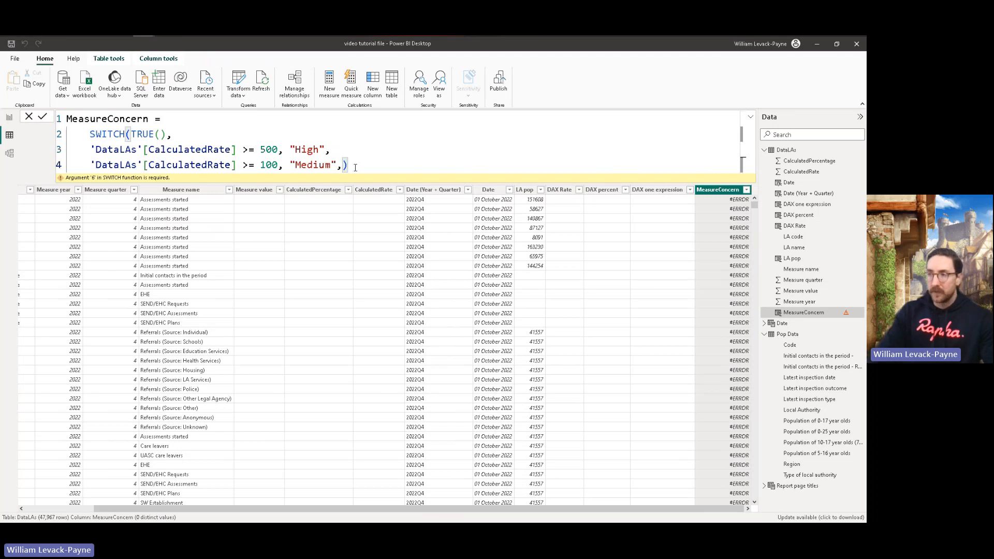
key("shift+Return")
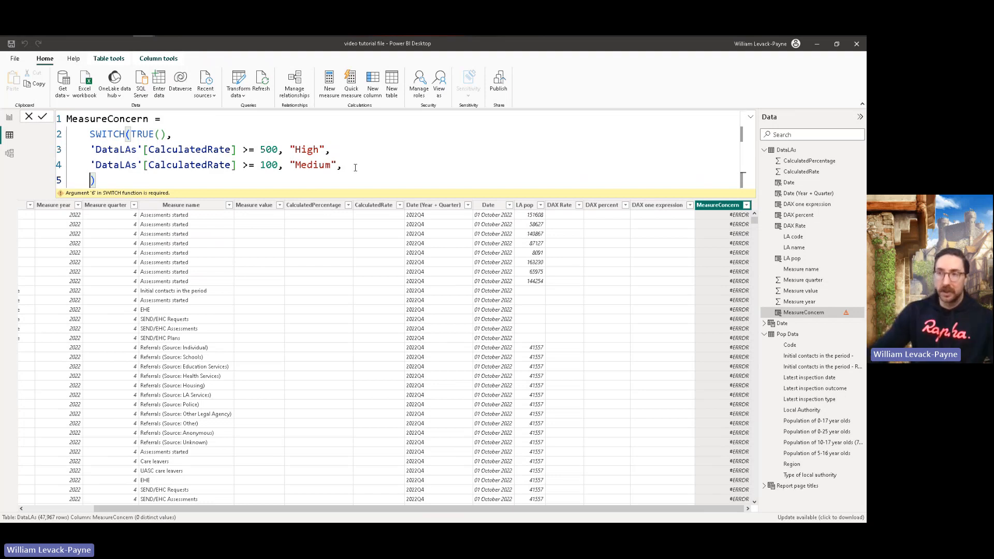
left_click_drag(90, 149, 331, 149)
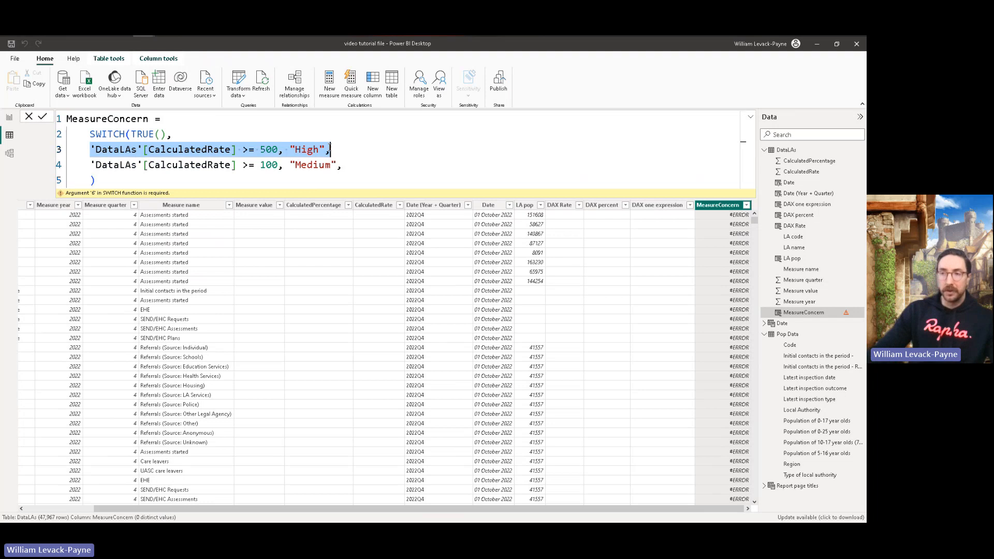
left_click_drag(90, 165, 339, 161)
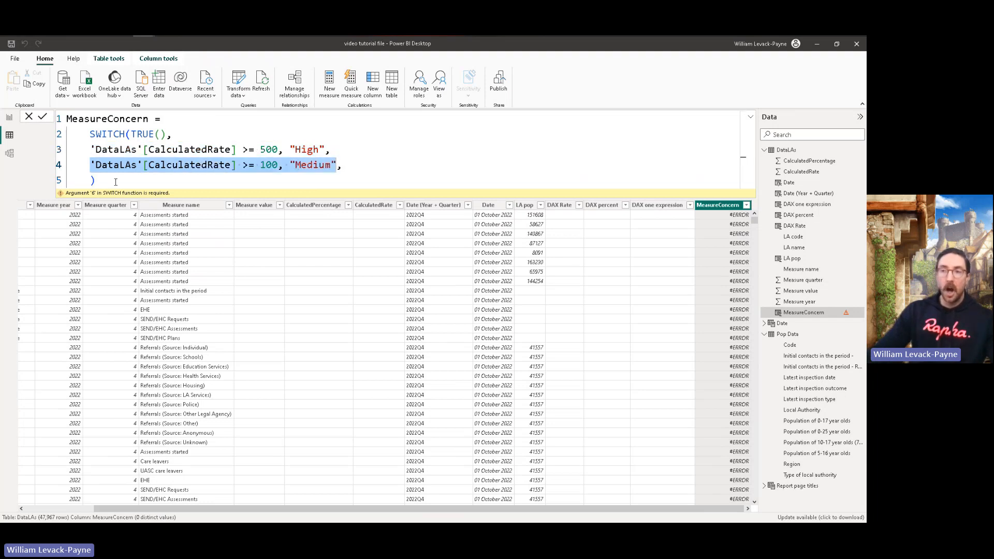
Step: Add a third SWITCH condition, 'DataLAs'[CalculatedRate] = 0, returning "NA" followed by a comma
left_click(91, 181)
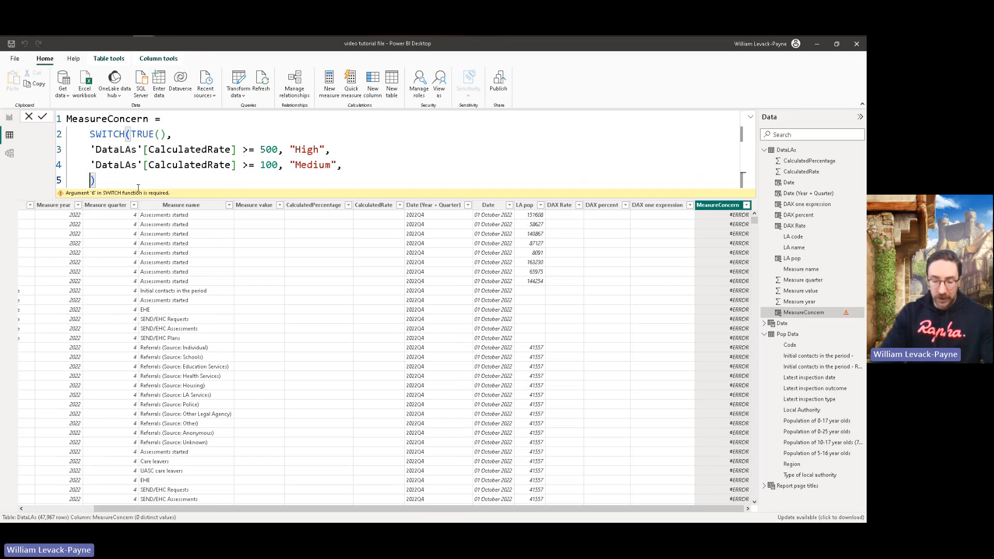
type("'Data")
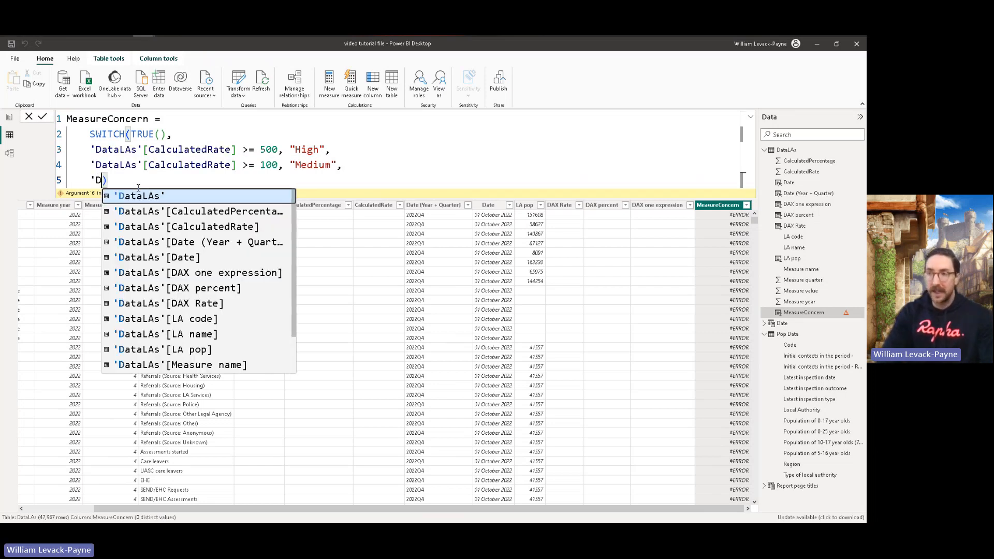
key("Tab")
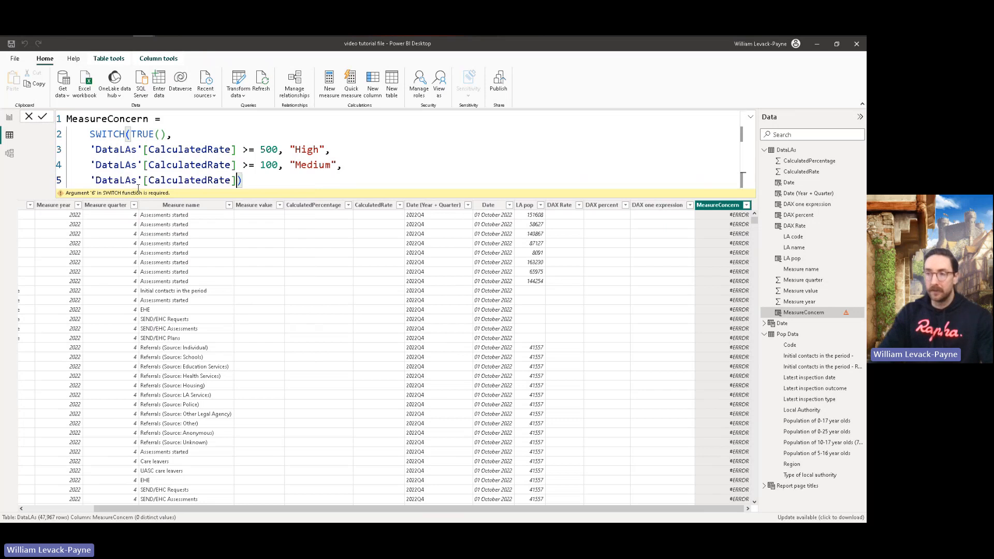
type("==")
key("BackSpace")
key("BackSpace")
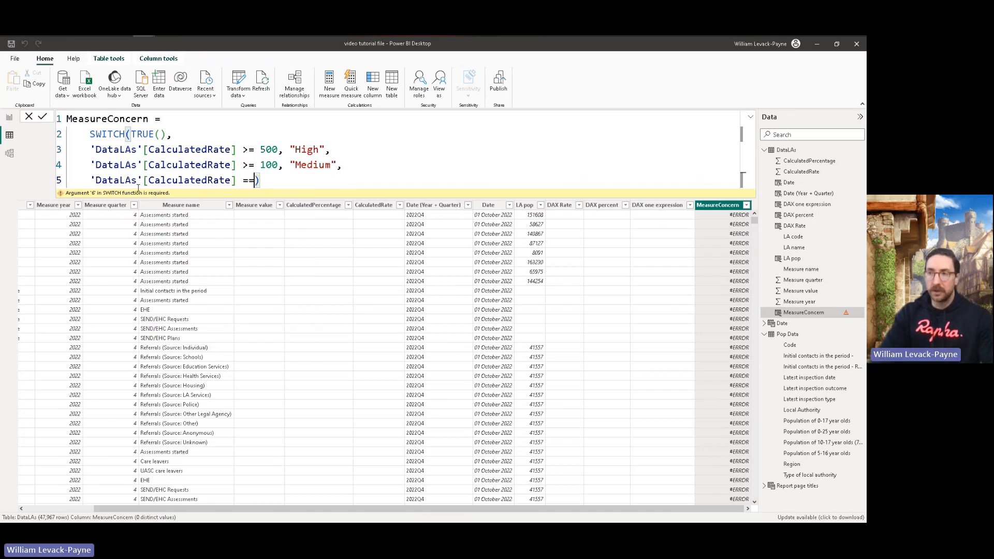
type("0,")
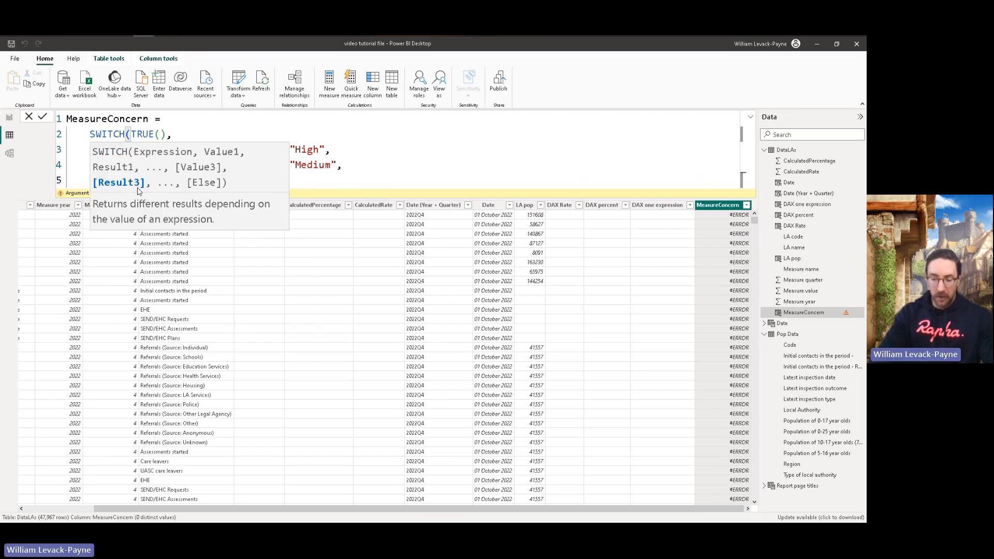
type("'N")
key("BackSpace")
key("BackSpace")
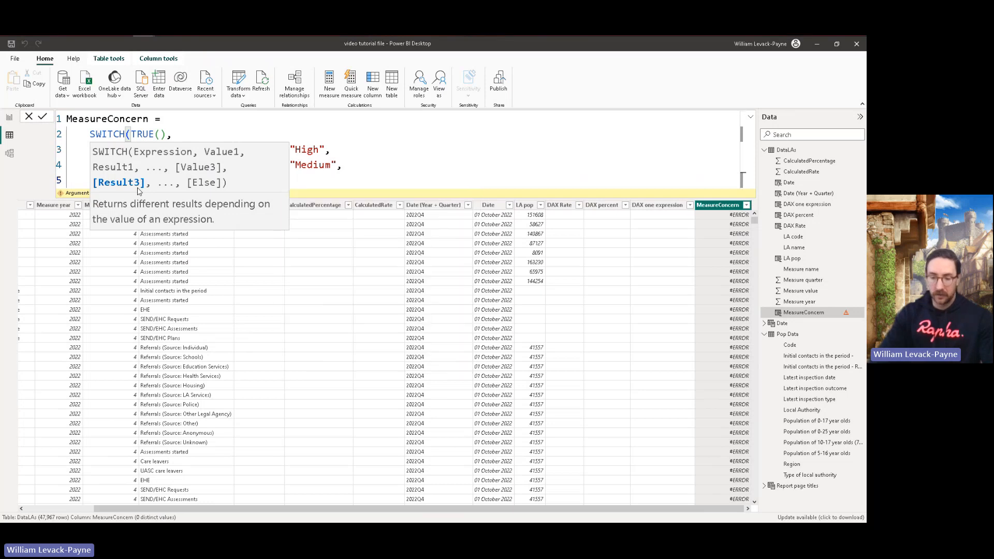
type("\"N/A\",")
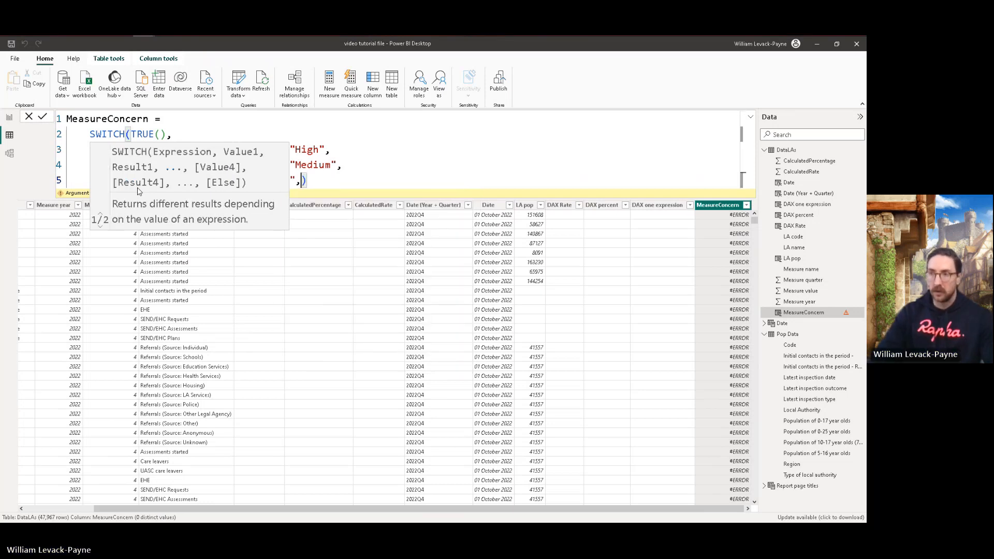
left_click(322, 181)
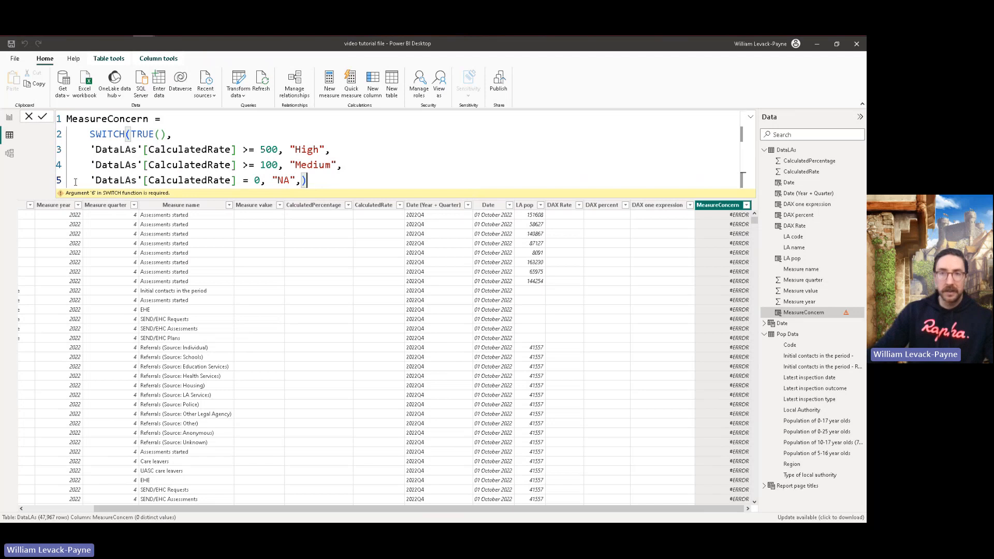
key("Return")
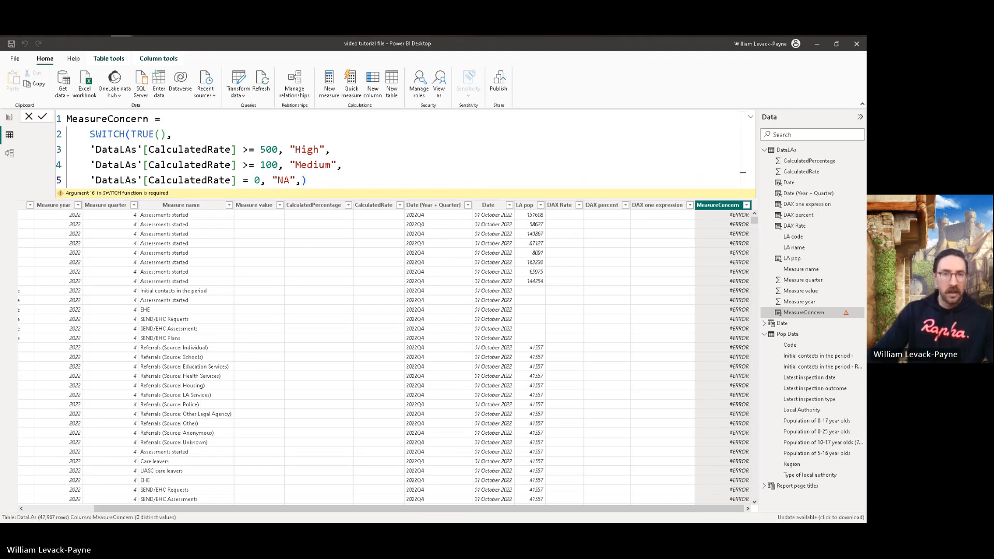
Step: Add "Low" on a new sixth line as the SWITCH fallback result and review it against the conditions above
left_click(304, 180)
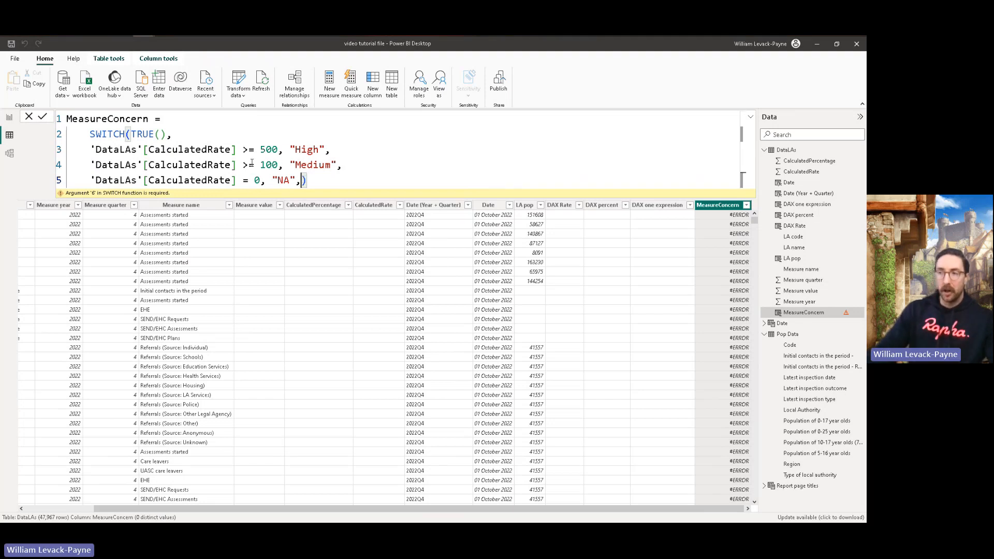
key("shift+Return")
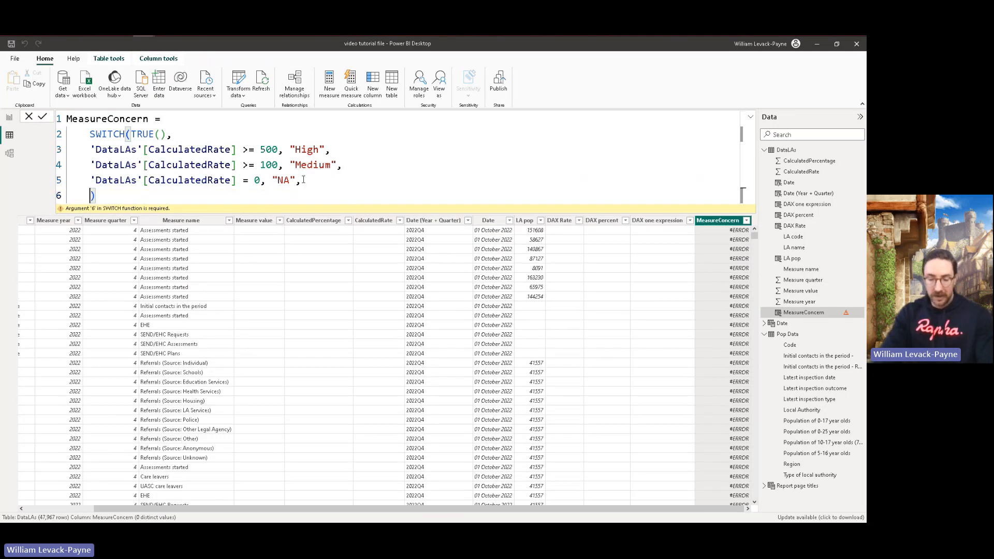
type("\"Low\"")
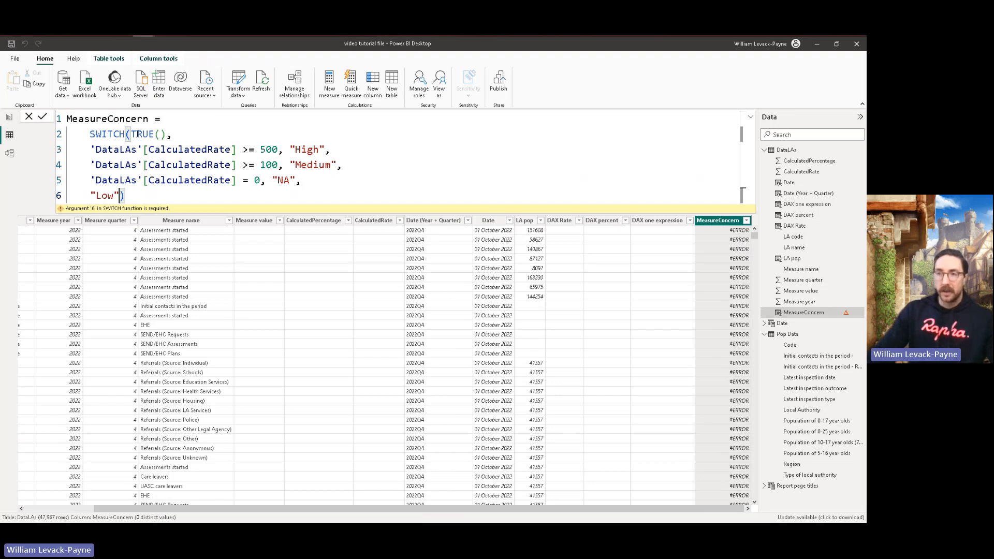
left_click_drag(327, 150, 90, 150)
left_click_drag(342, 164, 90, 196)
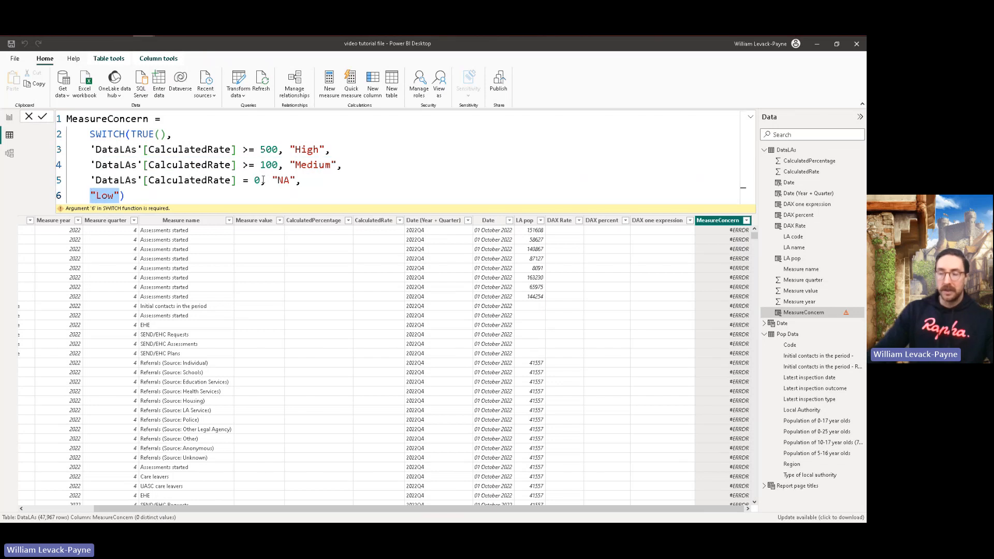
left_click_drag(251, 180, 298, 181)
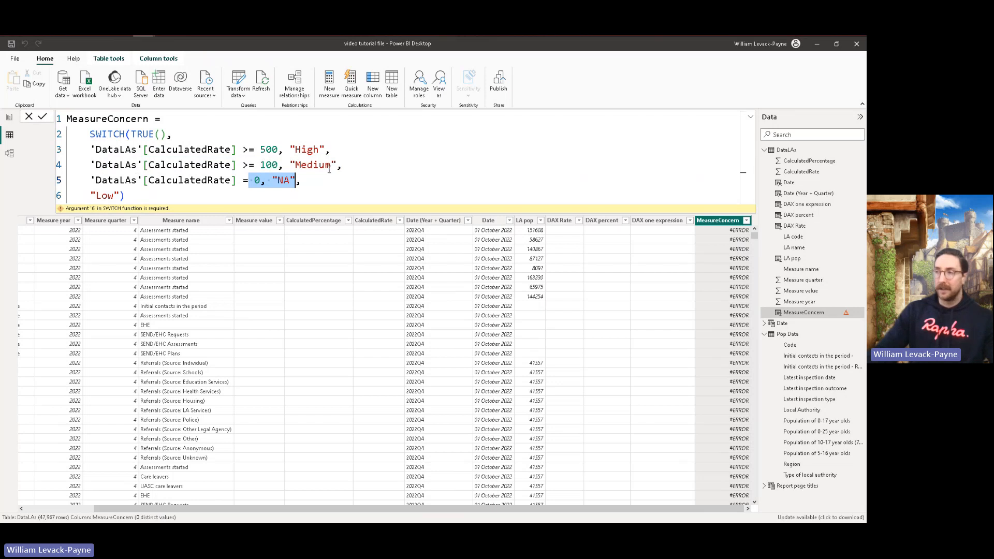
Step: Commit the MeasureConcern formula and check its ratings against the calculated rates further down the DataLAs table
key("alt+Tab")
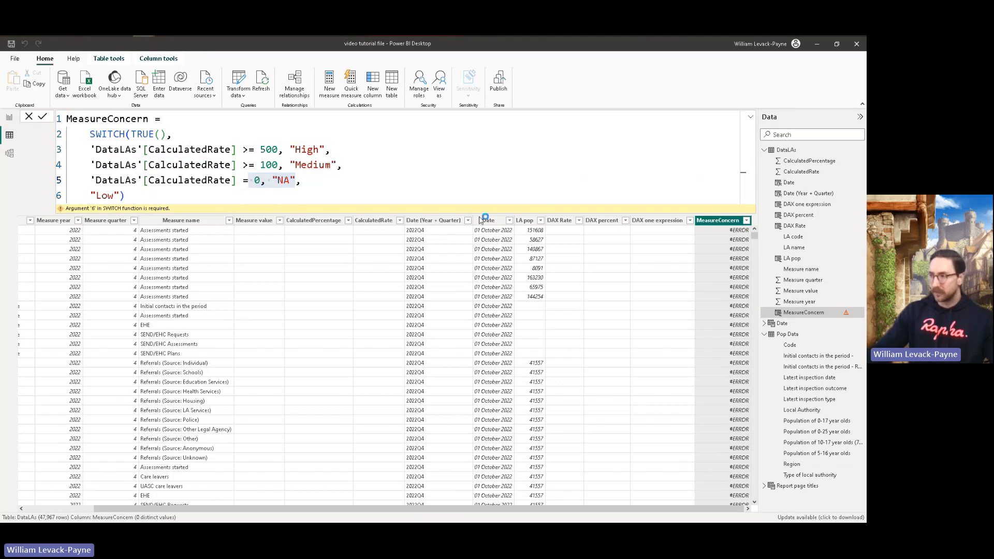
left_click(568, 277)
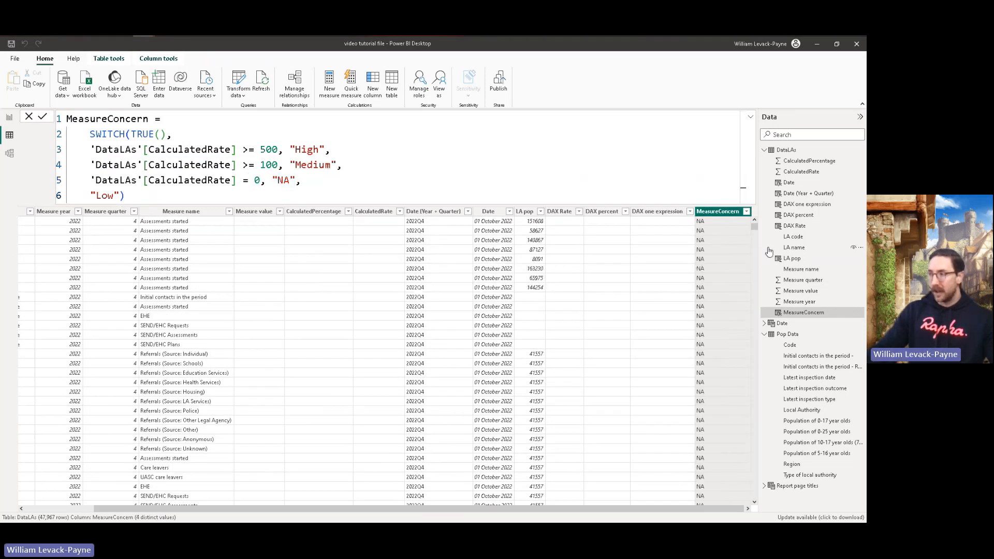
left_click_drag(754, 226, 755, 257)
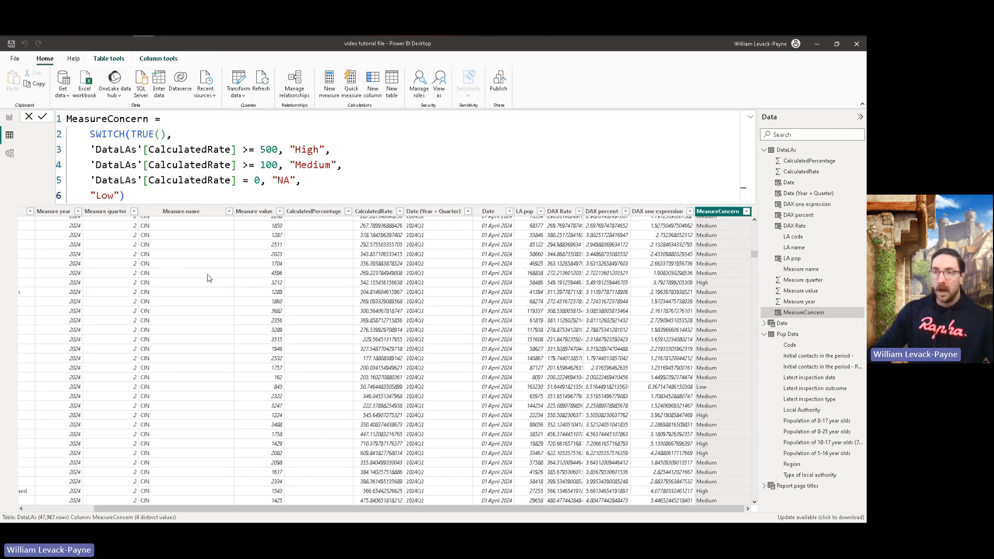
Step: On the Session 2 report page, replace the map legend field Latest inspection outcome with MeasureConcern
left_click(8, 119)
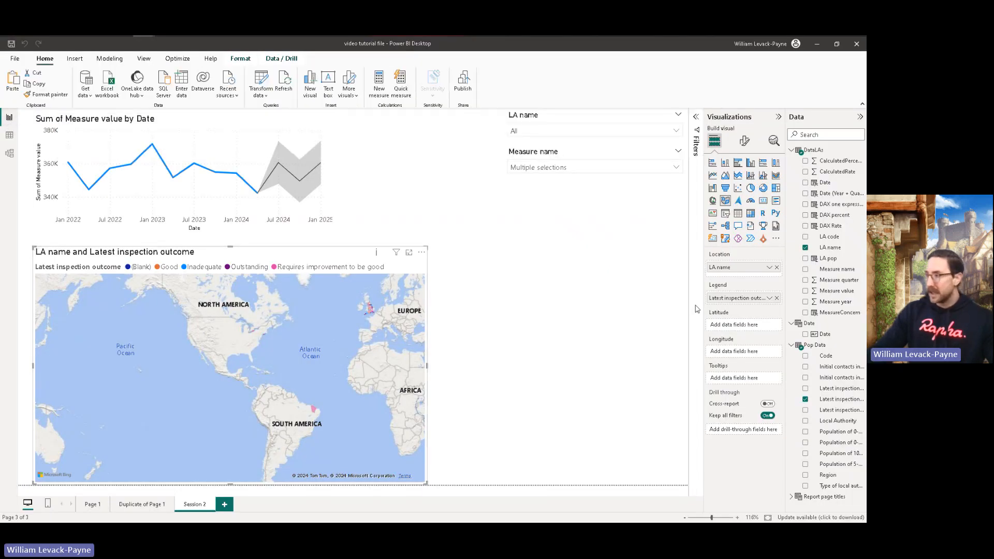
left_click(777, 297)
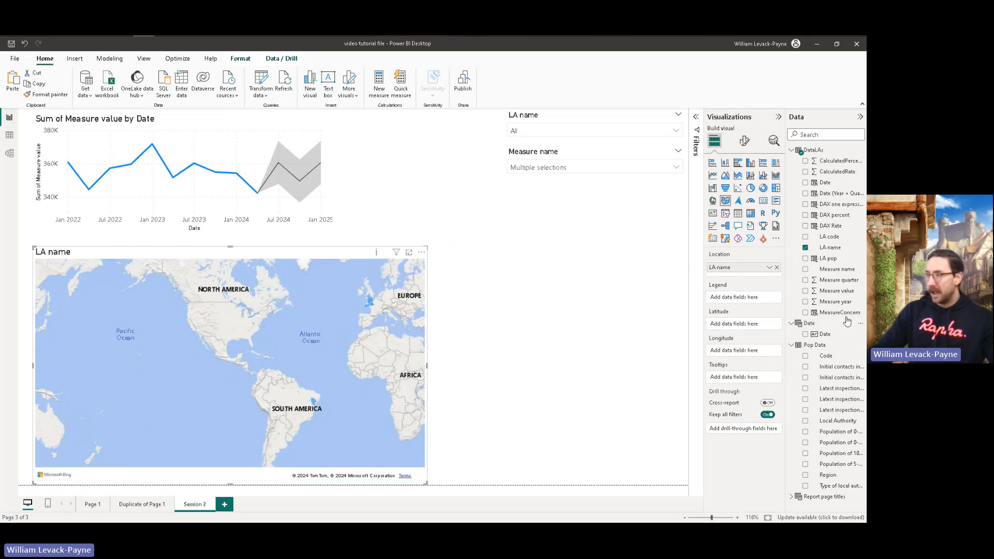
left_click_drag(847, 317, 755, 298)
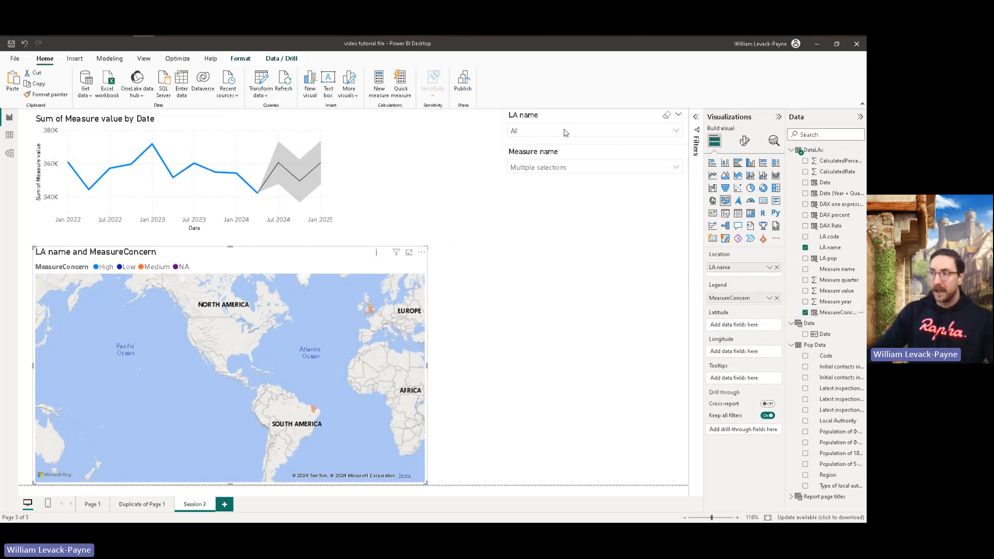
Step: Review which measures are selected in the Measure name slicer, including CIN and ICPC, and close its list
left_click(675, 167)
scroll(513, 207, "down", 8)
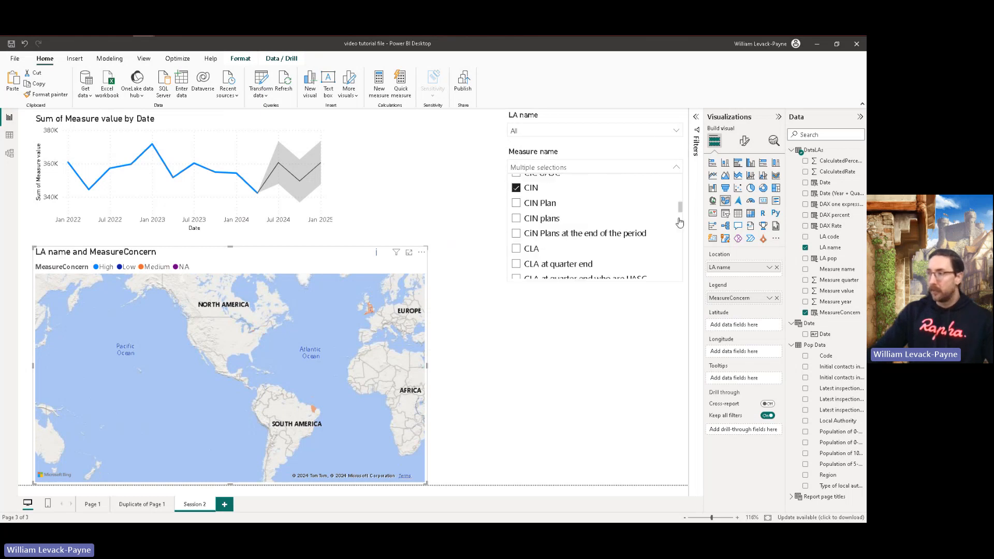
left_click(516, 222)
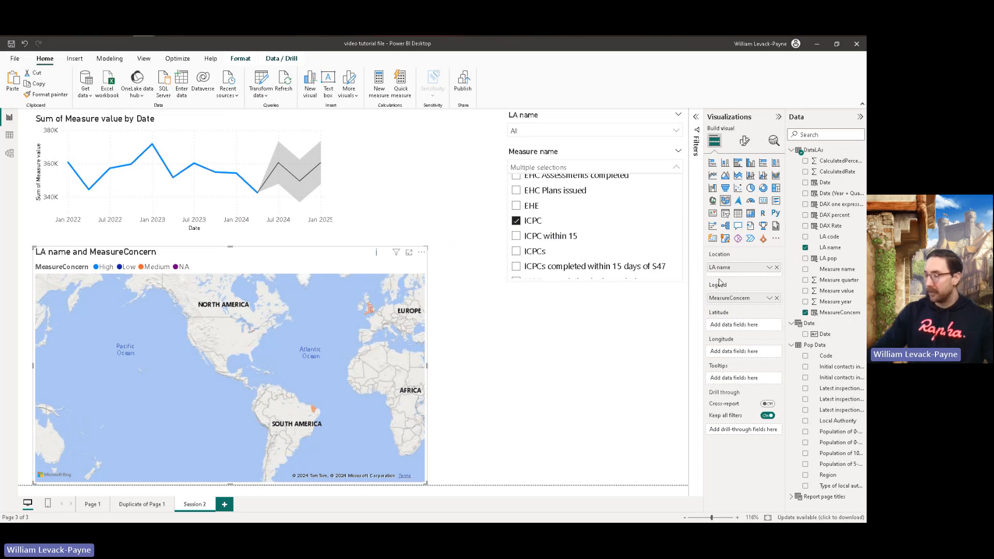
left_click(616, 336)
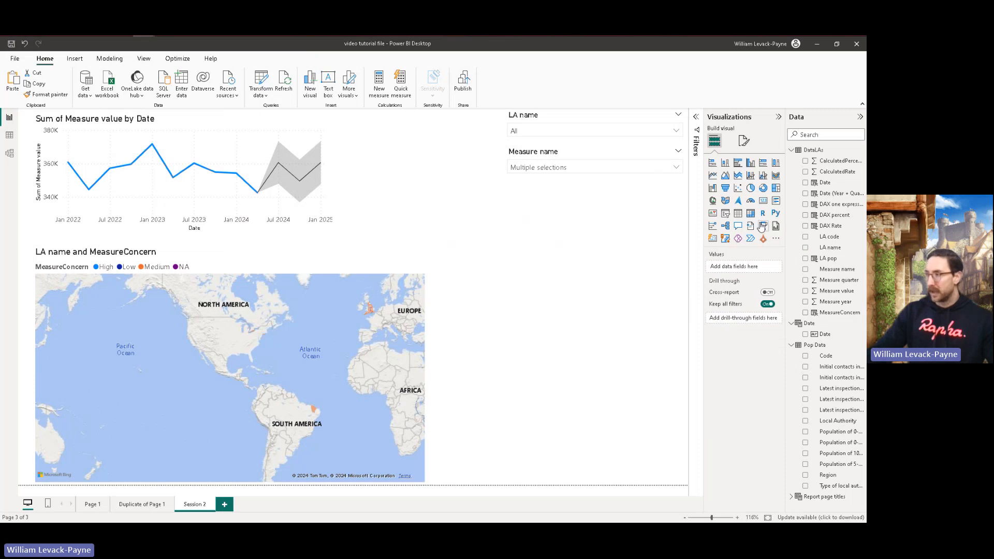
Step: Add a short slicer beneath the Measure name slicer and assign the Date (Year + Quarter) field to it
left_click(725, 214)
left_click_drag(622, 220, 621, 201)
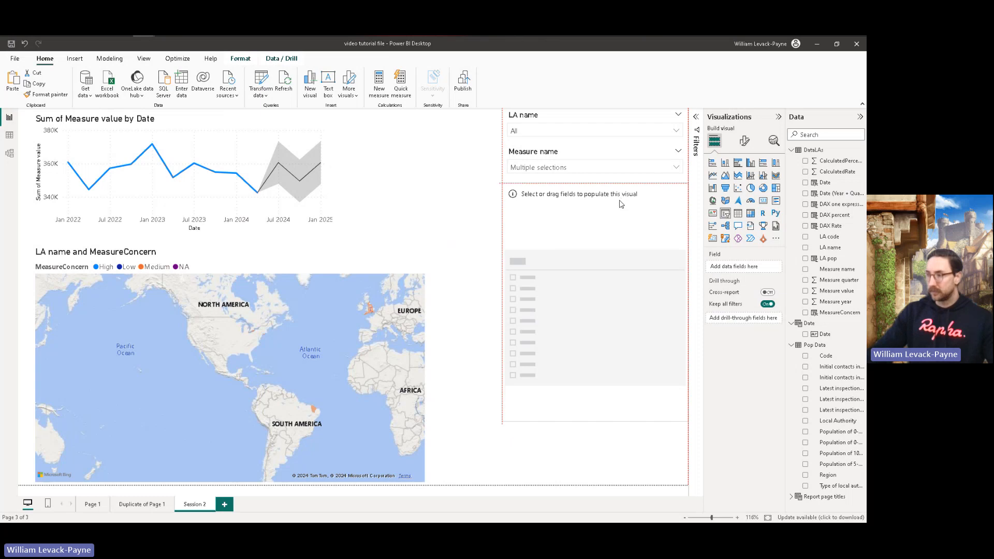
left_click_drag(603, 418, 599, 233)
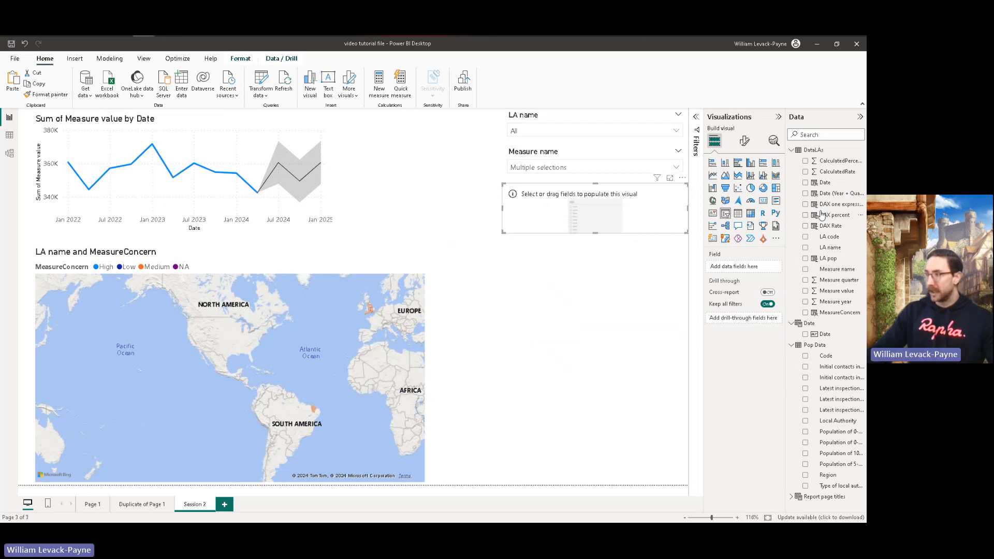
left_click_drag(834, 197, 584, 224)
Step: Filter the report to 2024Q2 with the new quarter slicer and examine the MeasureConcern ratings across England on the map
scroll(680, 224, "down", 3)
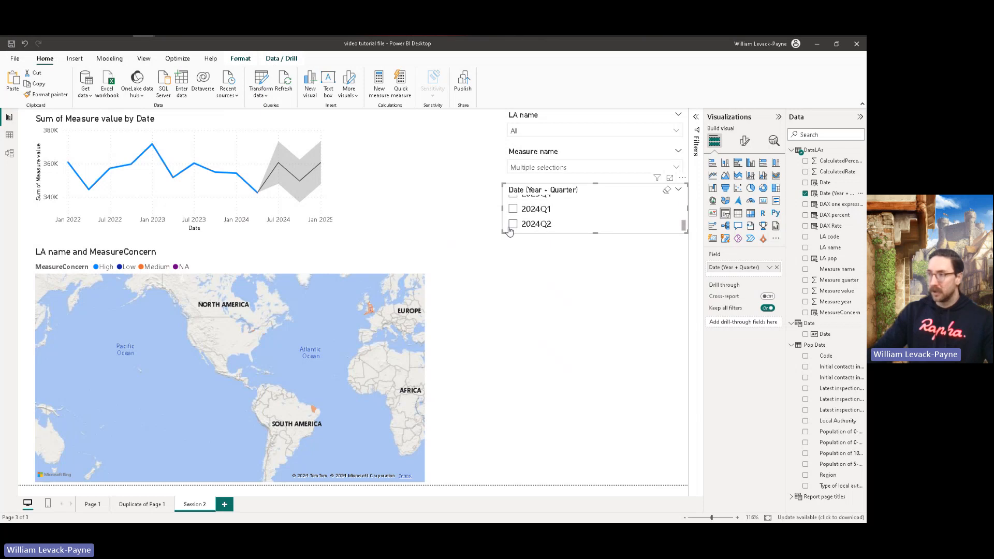
left_click(512, 224)
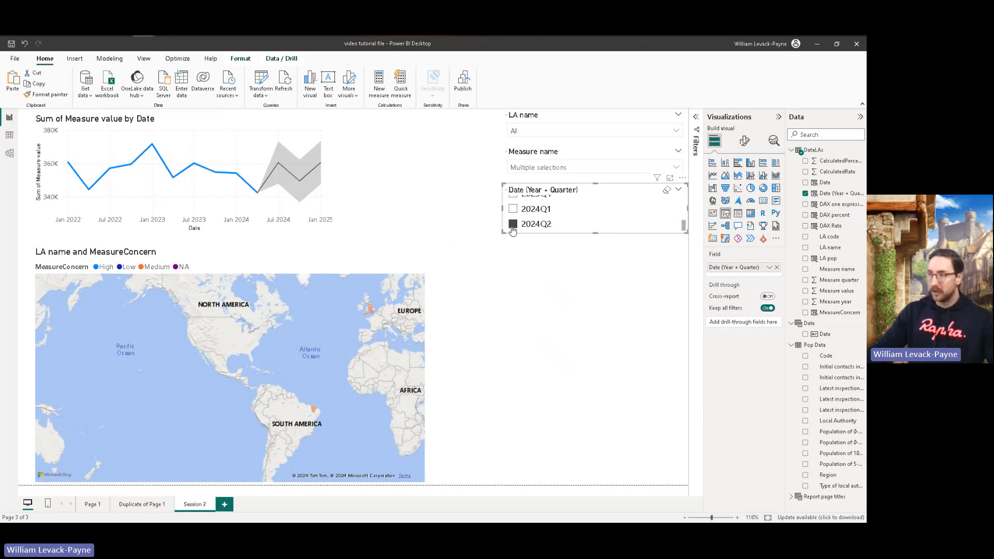
left_click(498, 316)
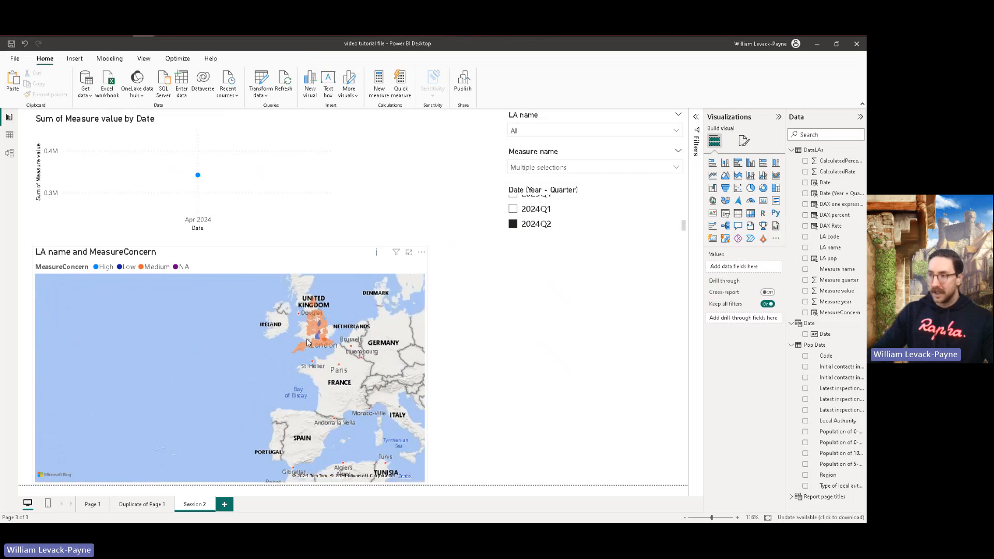
left_click(311, 332)
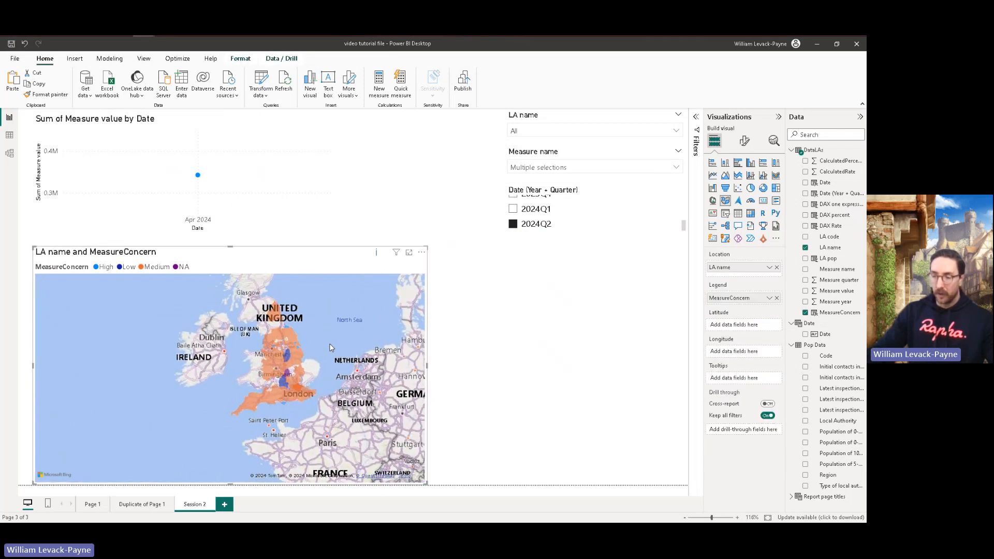